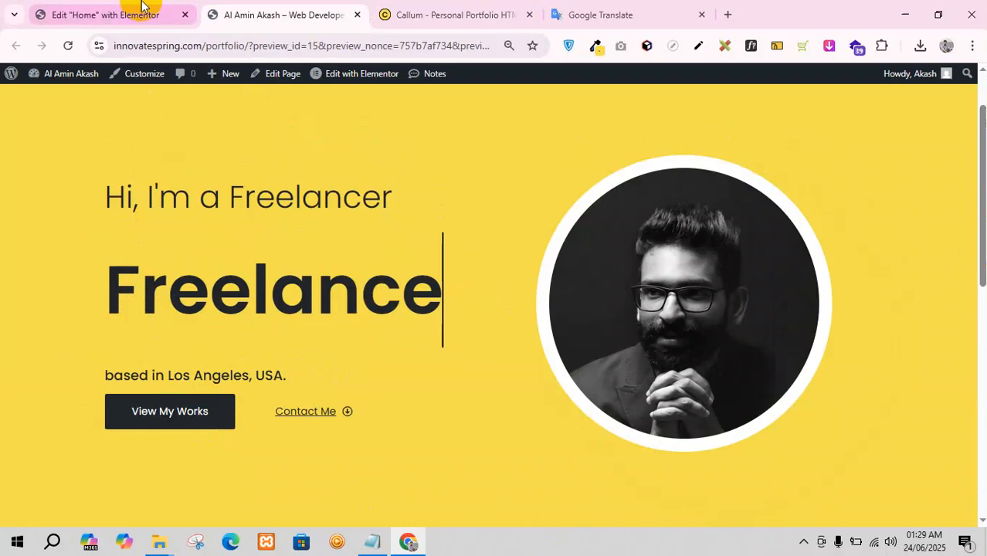
# - In the Elementor editor, unlink the margins of the "based in Los Angeles, USA." heading and set its bottom margin to 25 px
pyautogui.click(120, 14)
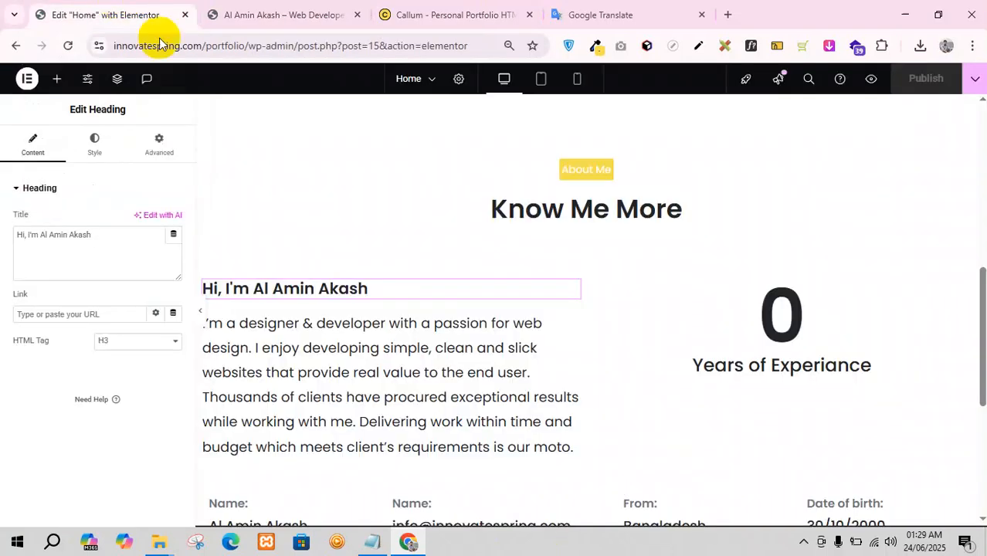
pyautogui.scroll(5, 474, 336)
pyautogui.click(569, 375)
pyautogui.click(157, 144)
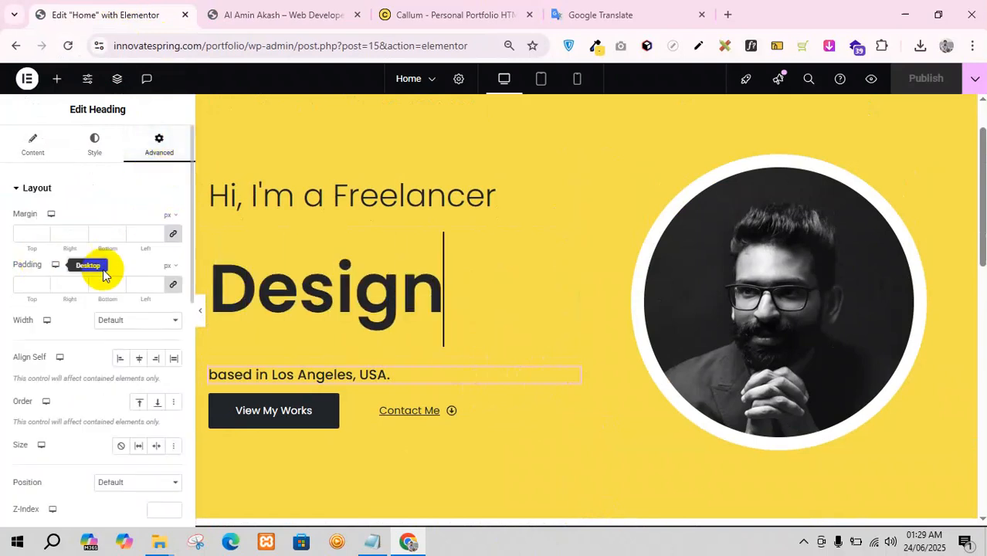
pyautogui.click(168, 236)
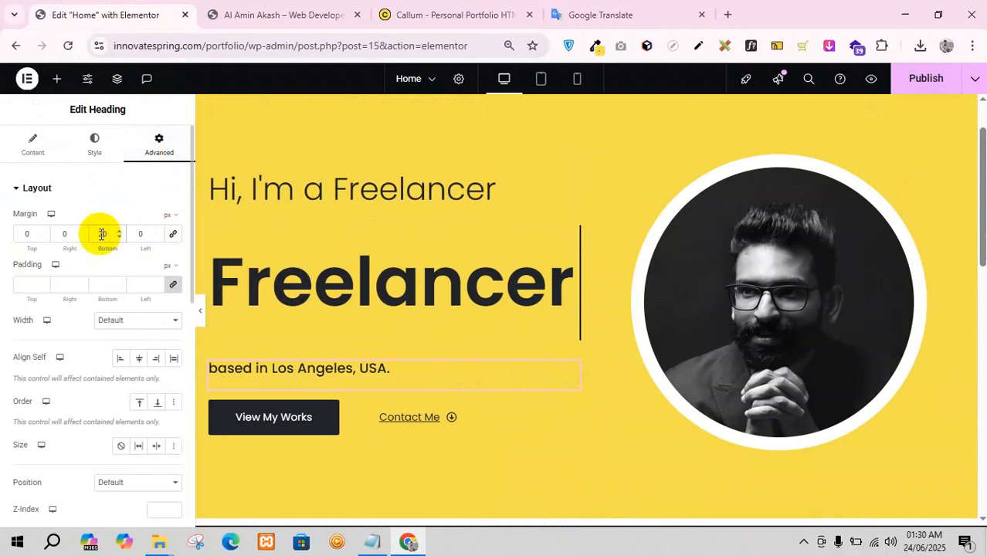
pyautogui.press('Up')
pyautogui.press('Up')
pyautogui.press('Up')
pyautogui.press('Up')
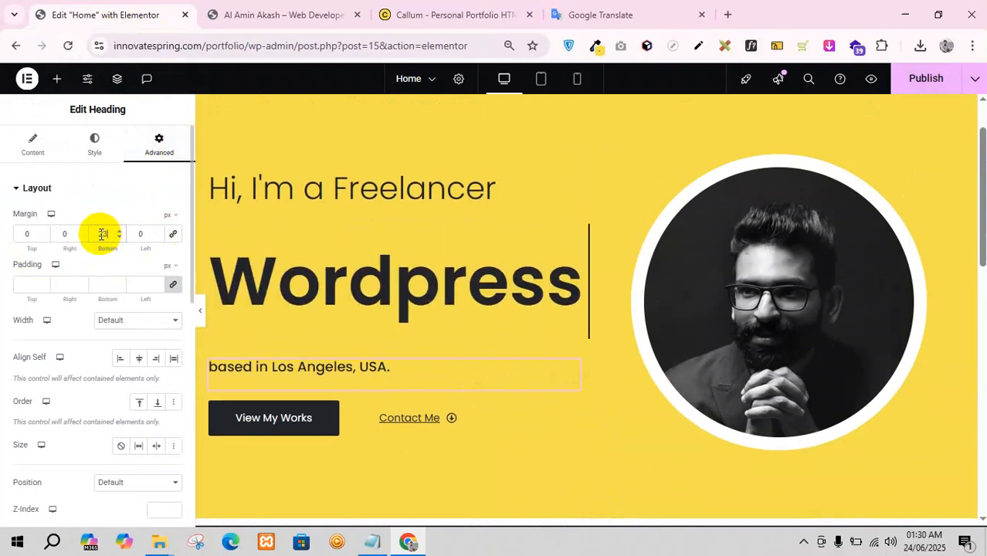
pyautogui.press('Up')
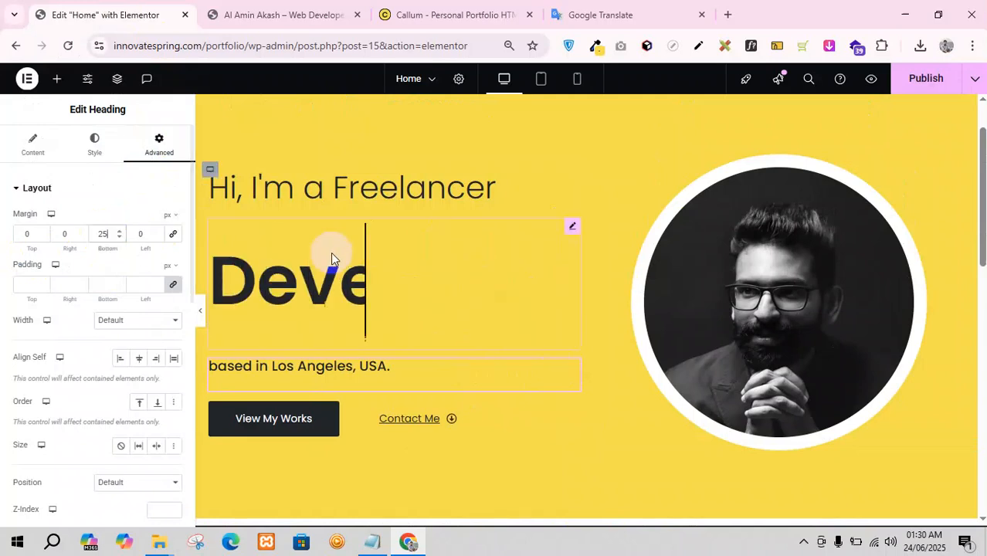
# - Compare the About Me section in the editor and page preview with the same section on the Callum reference site
pyautogui.scroll(-4, 330, 258)
pyautogui.scroll(-3, 480, 306)
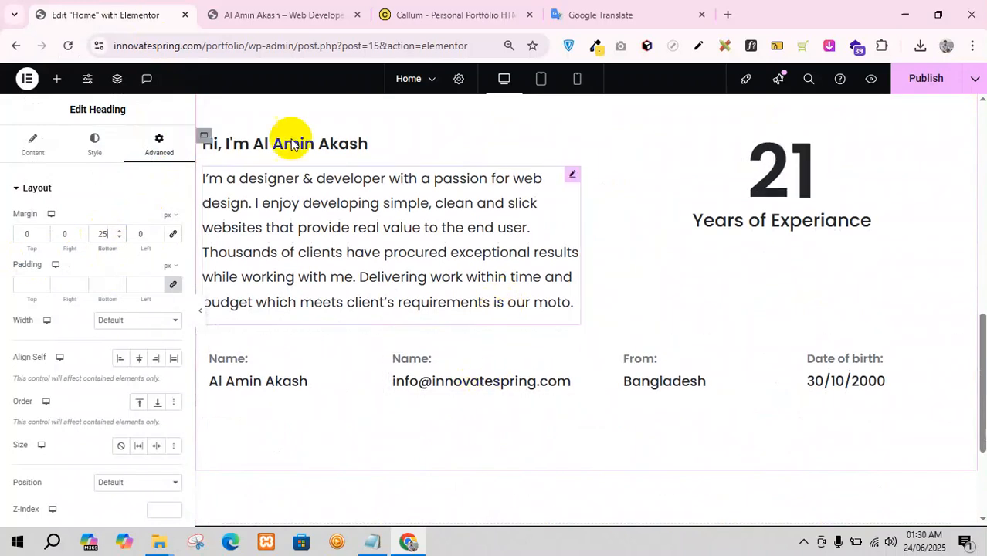
pyautogui.click(246, 6)
pyautogui.scroll(-5, 340, 440)
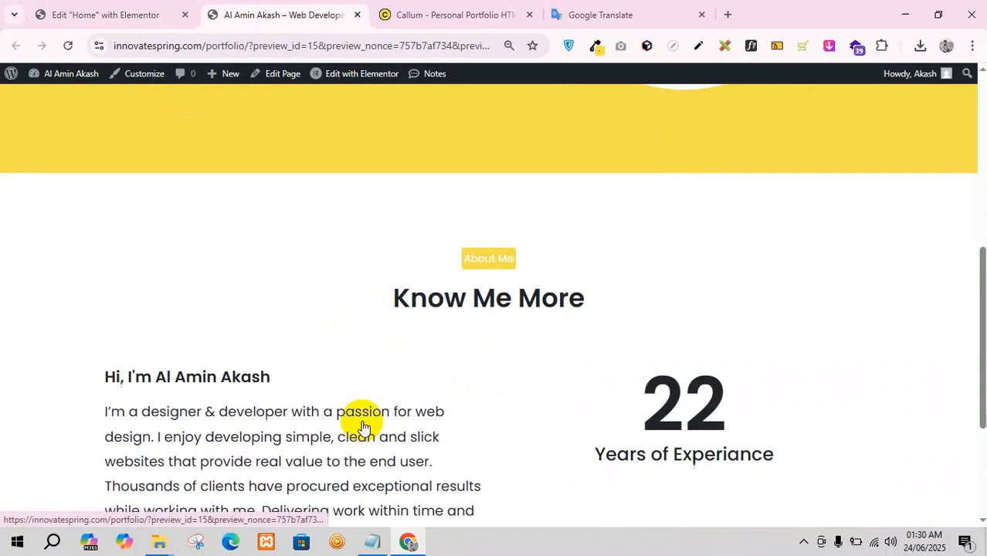
pyautogui.click(382, 9)
pyautogui.scroll(-6, 274, 391)
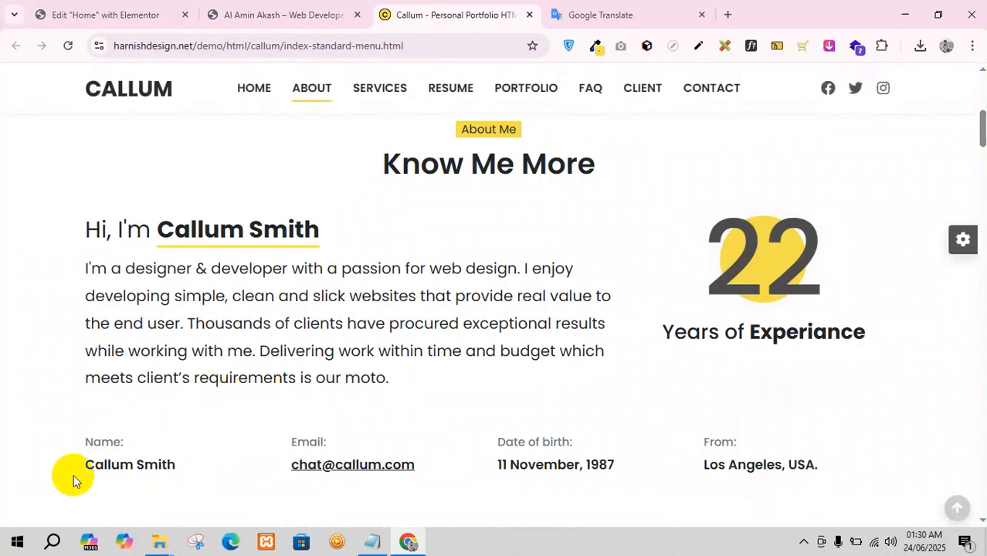
pyautogui.click(282, 11)
pyautogui.click(106, 11)
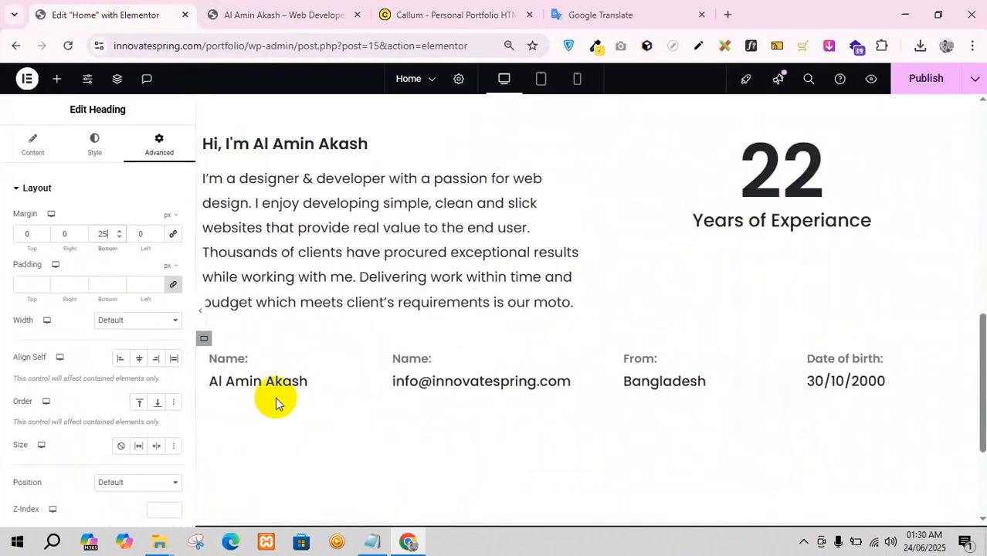
# - Set the description color of the first Name image box to the global Primary color
pyautogui.click(361, 351)
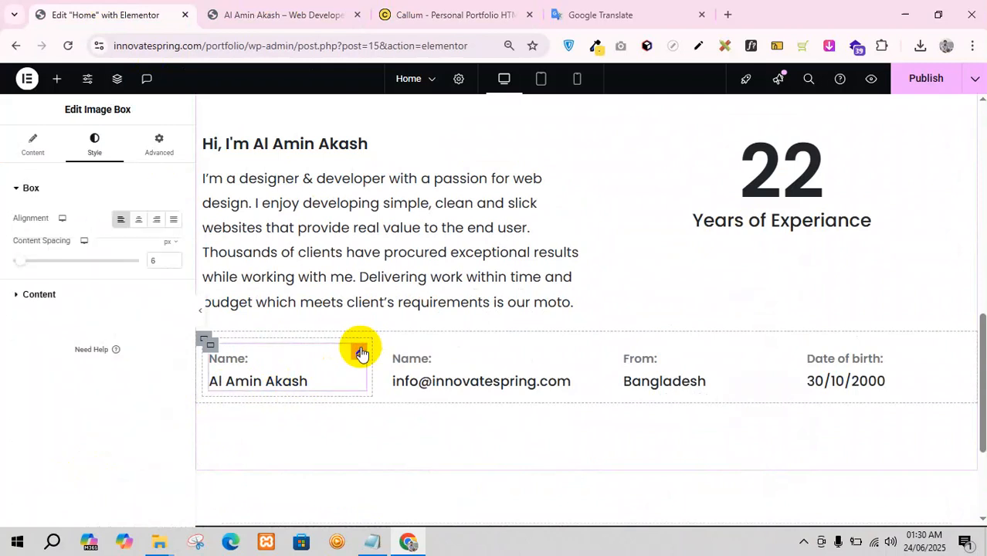
pyautogui.click(39, 148)
pyautogui.scroll(-2, 128, 394)
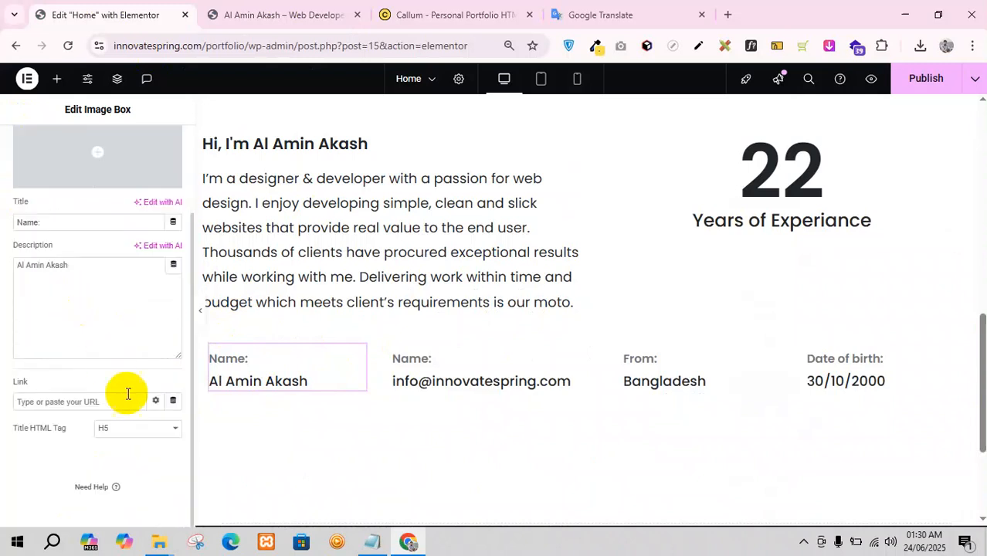
pyautogui.scroll(2, 124, 446)
pyautogui.click(95, 143)
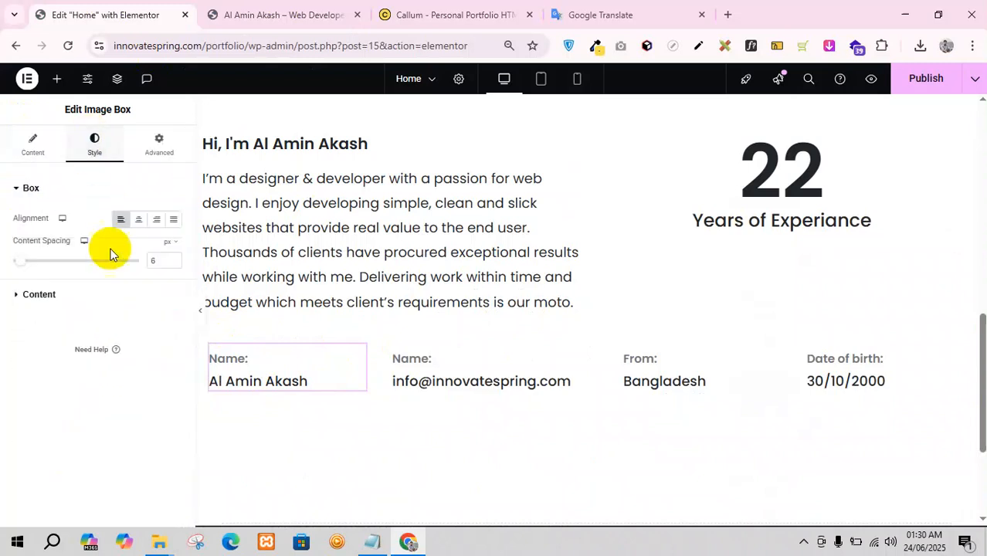
pyautogui.click(95, 306)
pyautogui.scroll(-1, 131, 332)
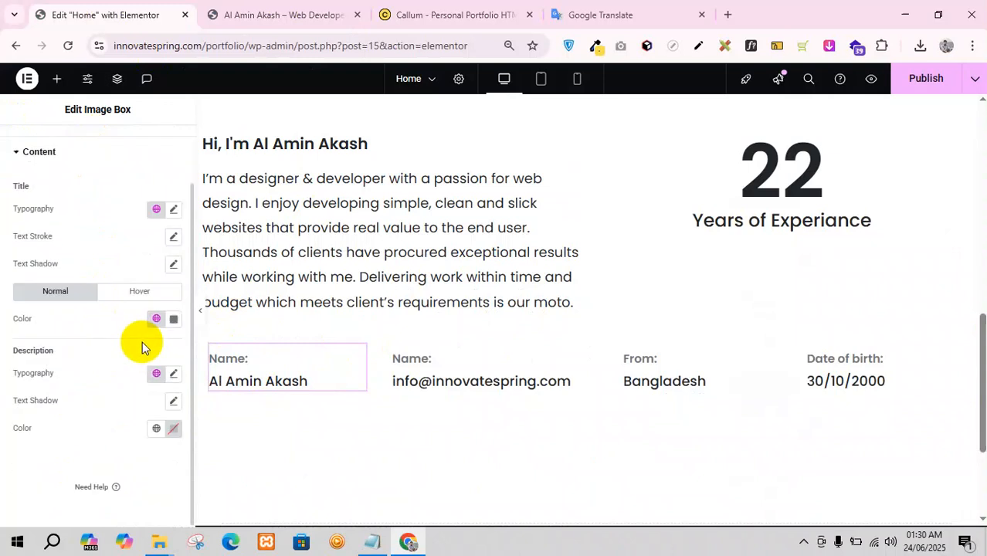
pyautogui.click(157, 430)
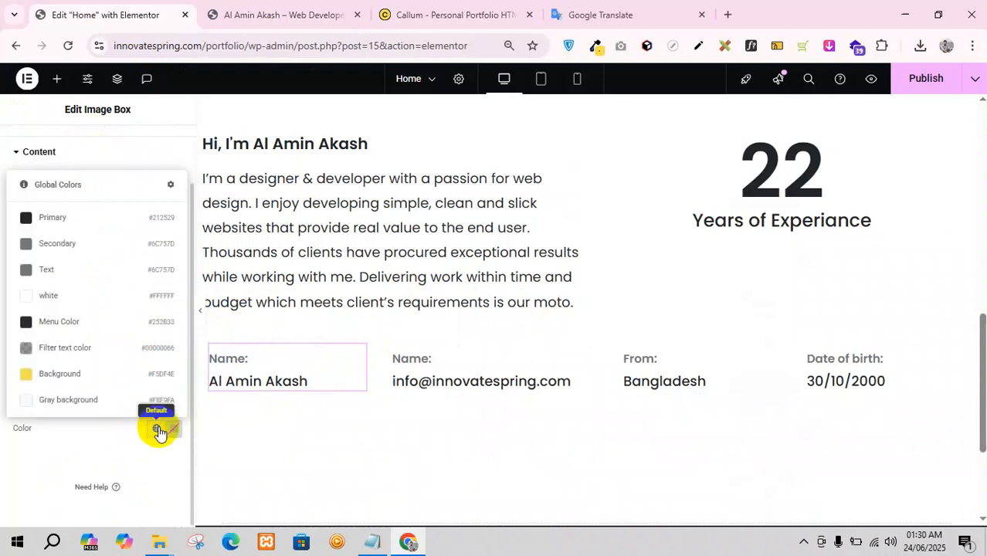
pyautogui.click(67, 218)
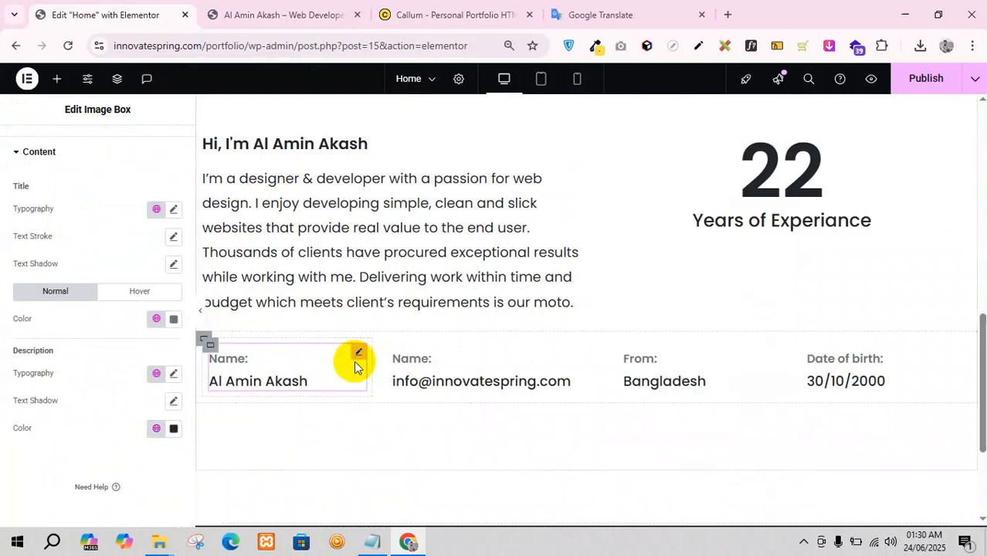
# - Copy the first Name image box and try to paste its style onto the e-mail image box beside it
pyautogui.rightClick(356, 355)
pyautogui.click(386, 284)
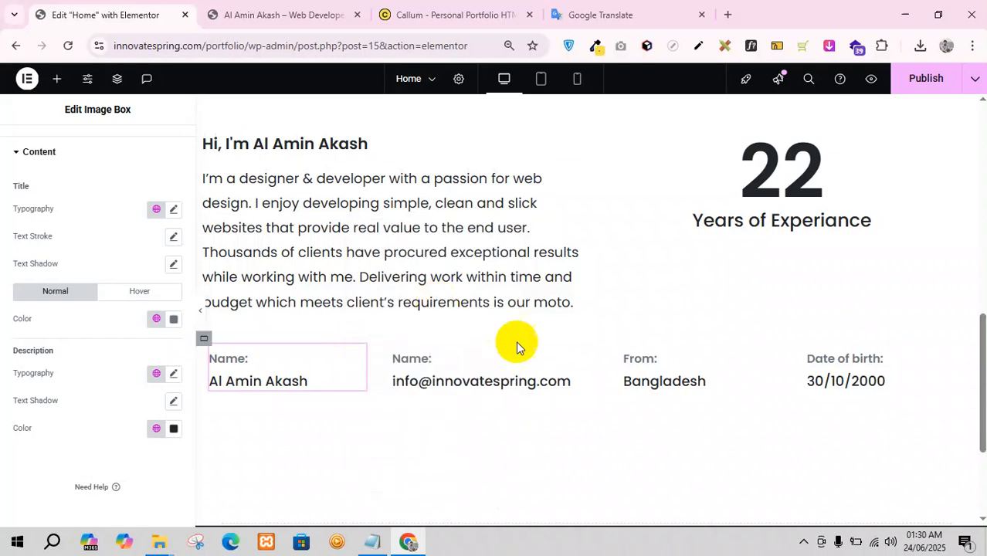
pyautogui.rightClick(588, 356)
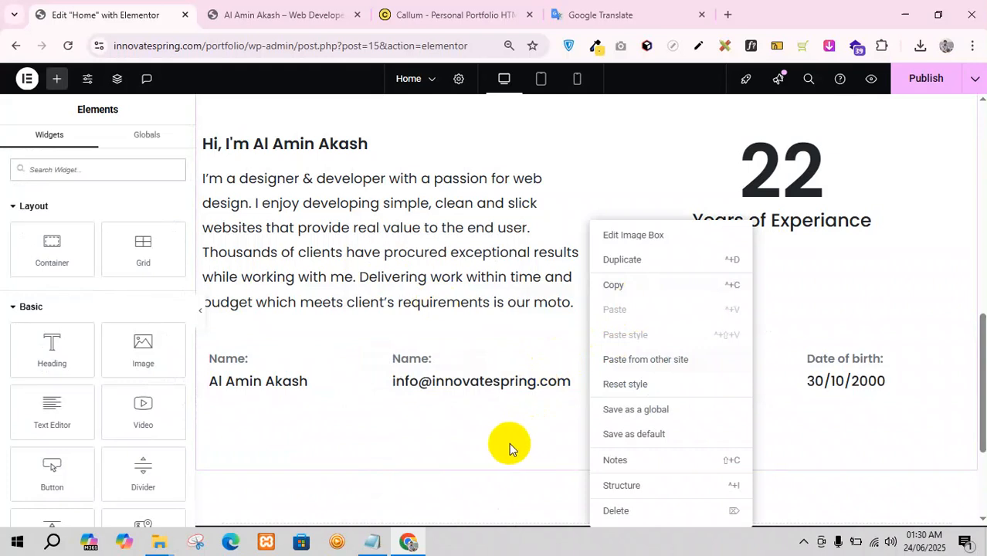
pyautogui.click(334, 449)
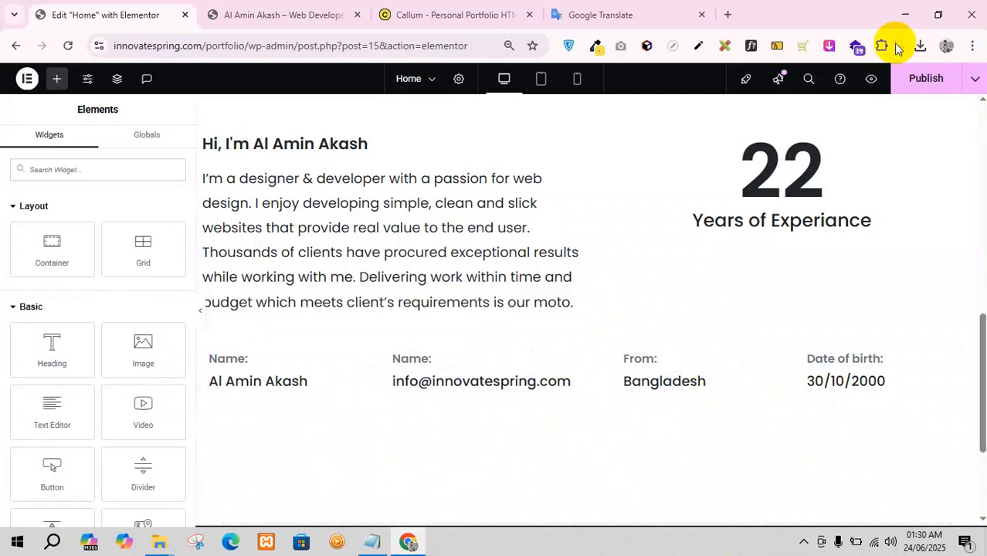
# - Publish the page and load the live portfolio address without the preview parameters to check the About Me section
pyautogui.click(928, 83)
pyautogui.click(282, 14)
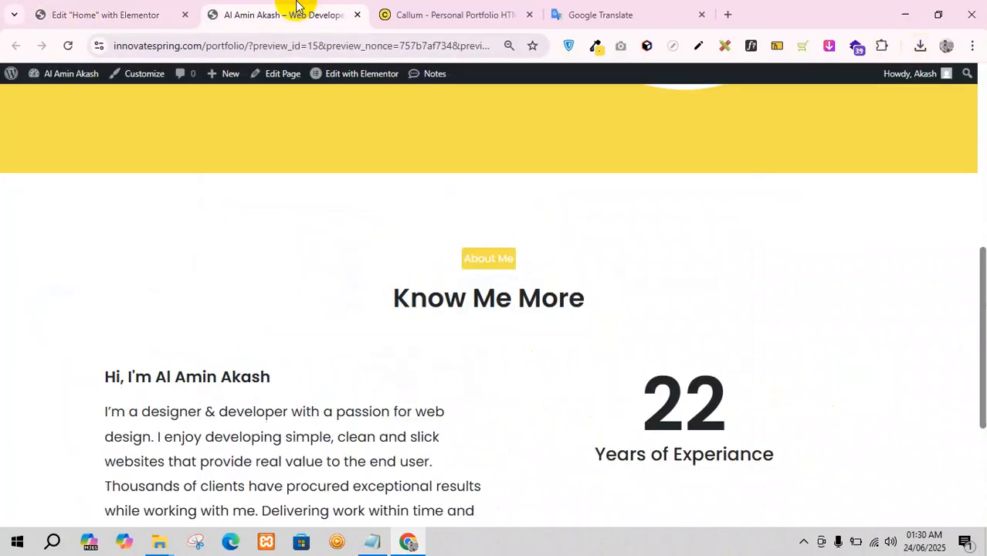
pyautogui.click(83, 71)
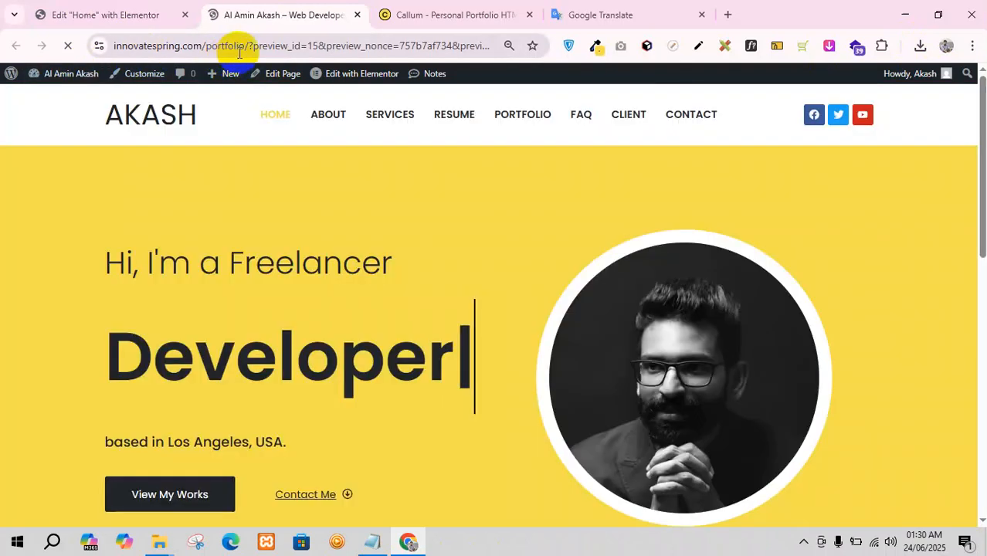
pyautogui.moveTo(248, 45); pyautogui.dragTo(825, 32)
pyautogui.press('BackSpace')
pyautogui.press('Return')
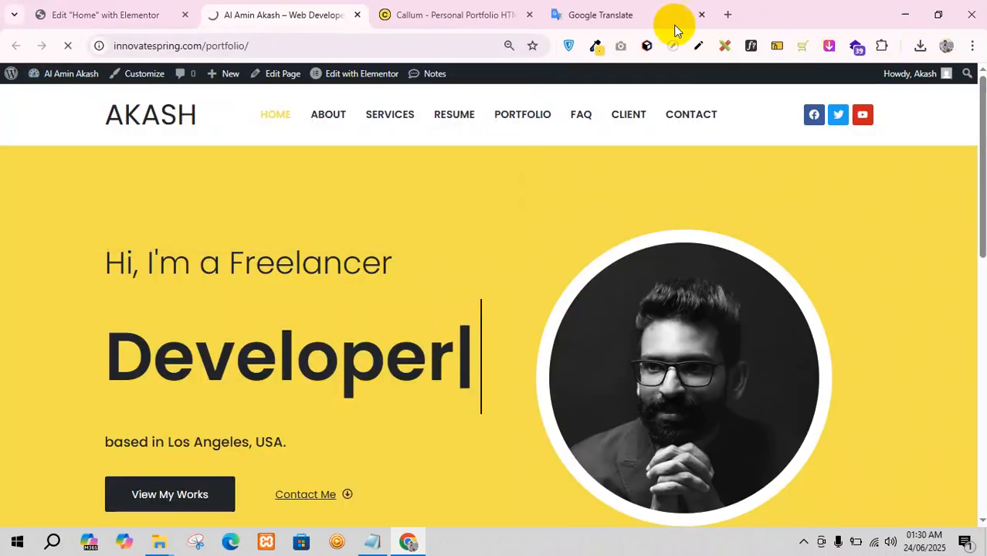
pyautogui.scroll(-10, 379, 354)
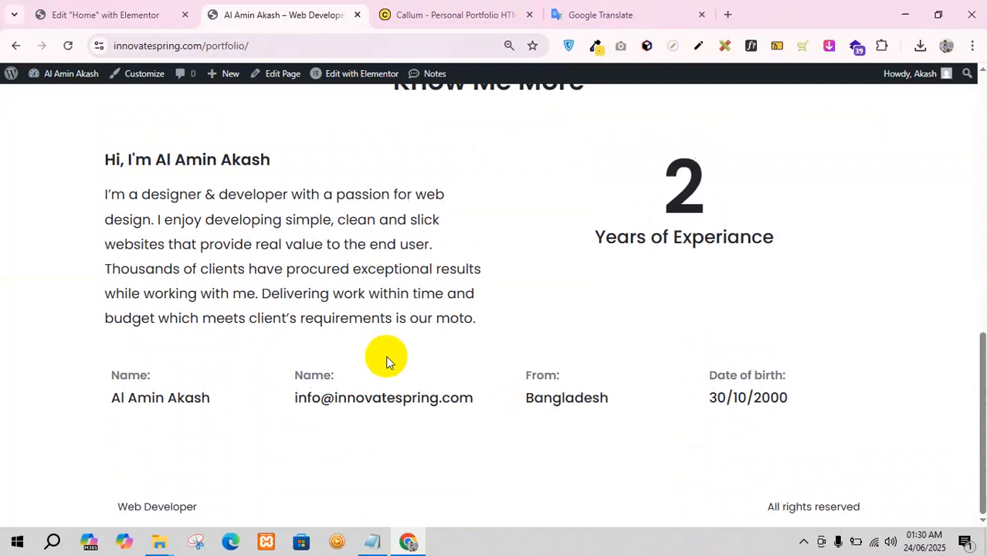
# - Examine the Callum site's "What I Do?" section and compare its label and heading styling with the portfolio's About Me section
pyautogui.click(452, 14)
pyautogui.scroll(-6, 506, 363)
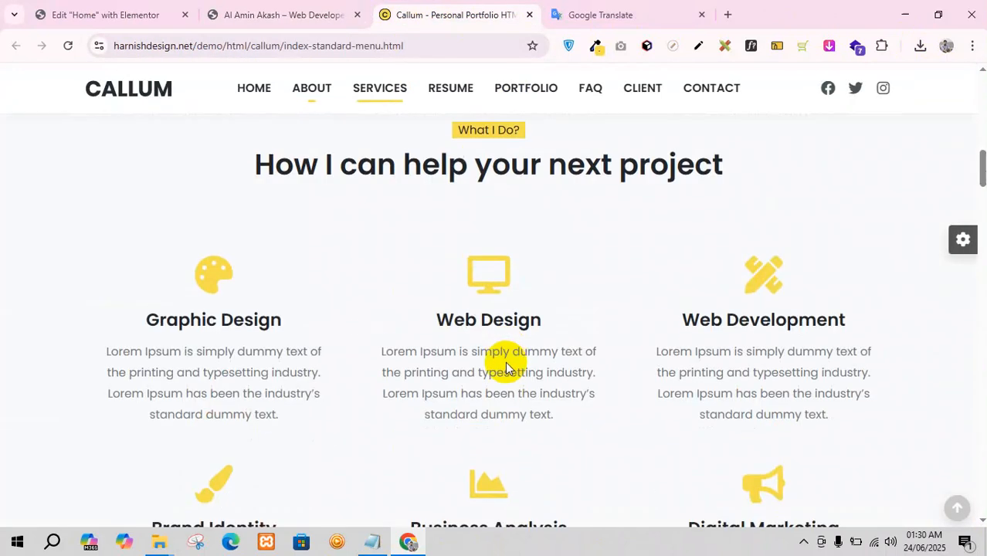
pyautogui.scroll(2, 483, 307)
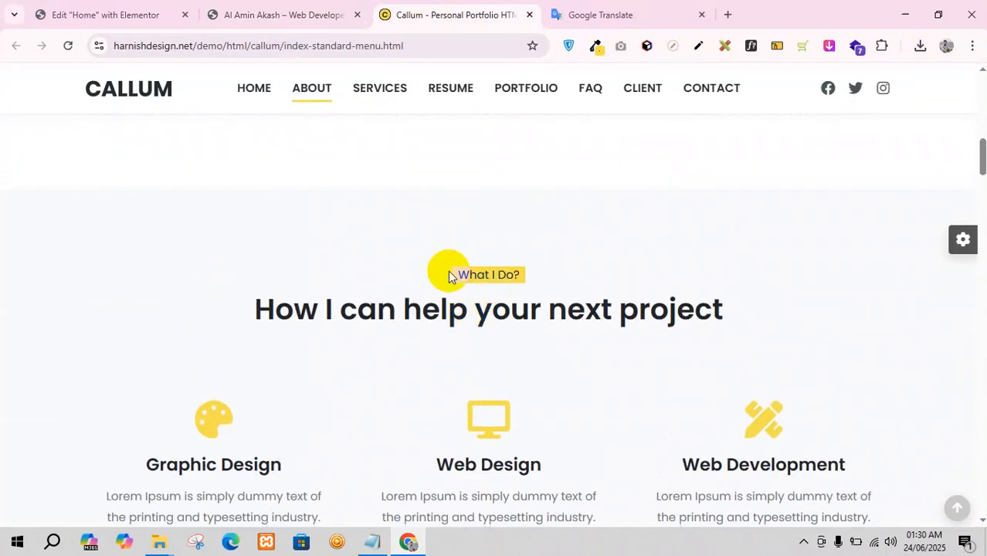
pyautogui.click(240, 14)
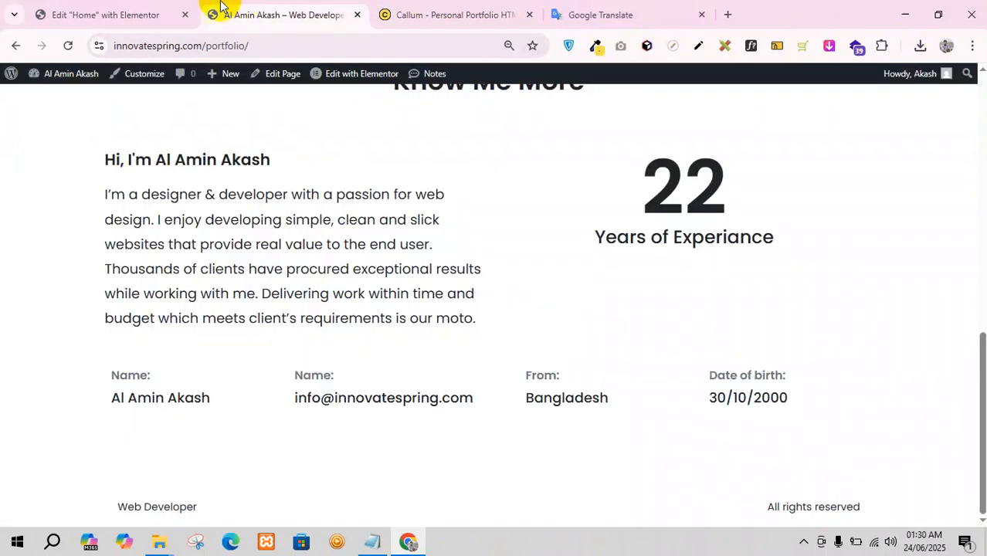
pyautogui.click(81, 14)
pyautogui.scroll(3, 416, 285)
pyautogui.scroll(-2, 454, 298)
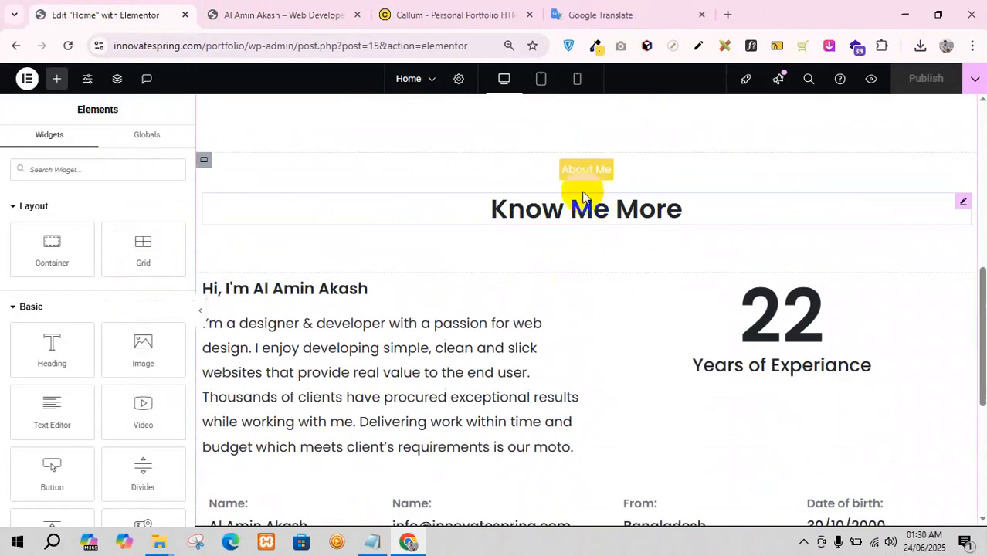
pyautogui.click(259, 6)
pyautogui.scroll(3, 551, 282)
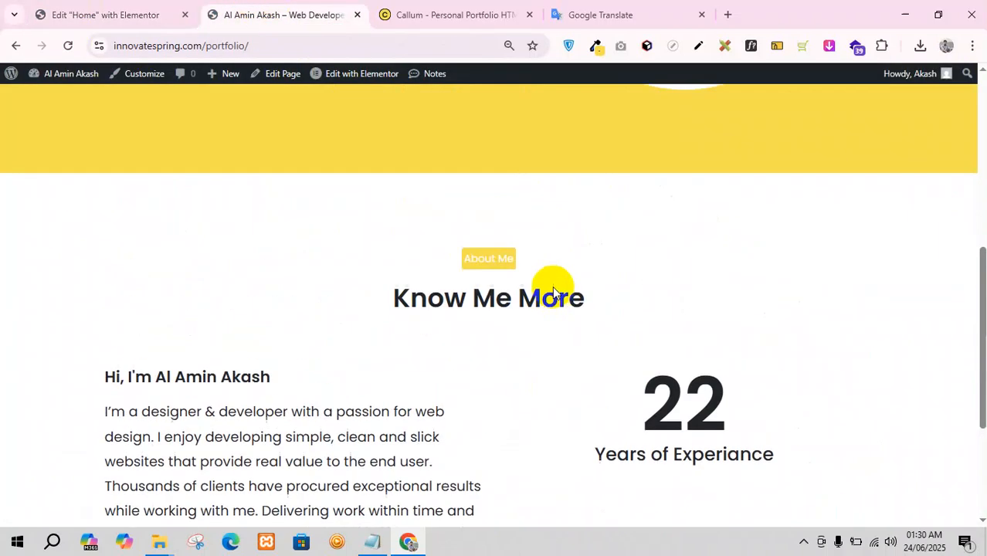
pyautogui.click(445, 7)
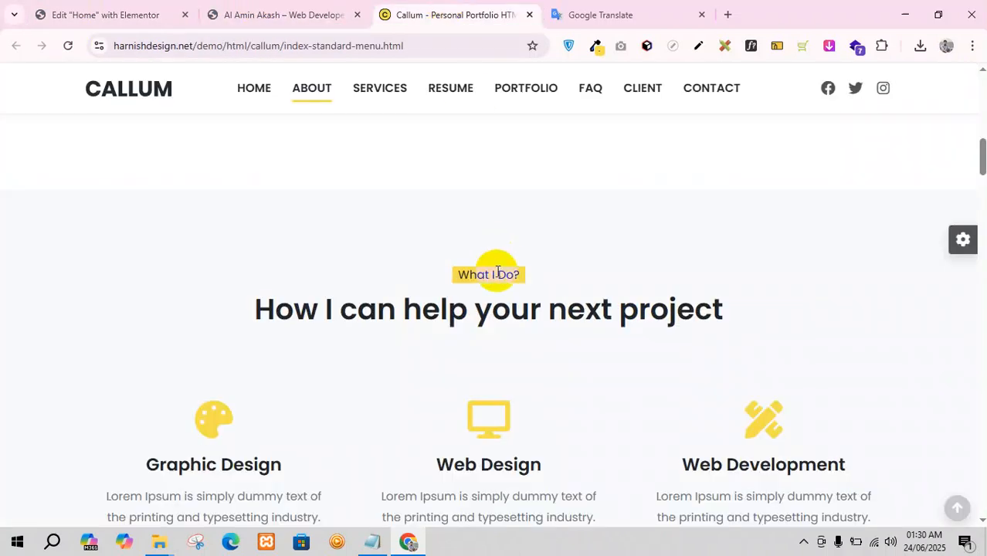
pyautogui.click(168, 10)
# - Set the About Me button's text color to the global Primary color
pyautogui.scroll(2, 503, 232)
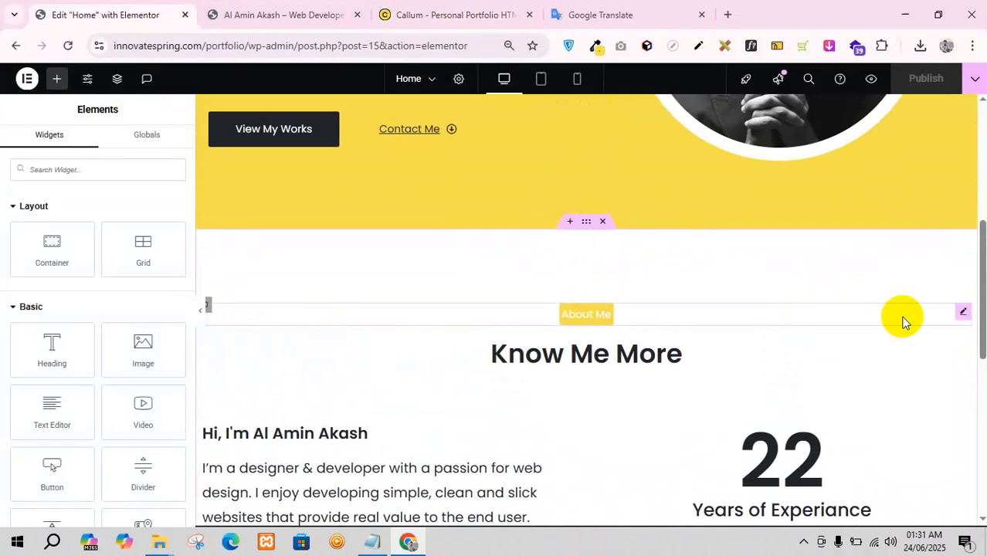
pyautogui.click(962, 313)
pyautogui.click(95, 143)
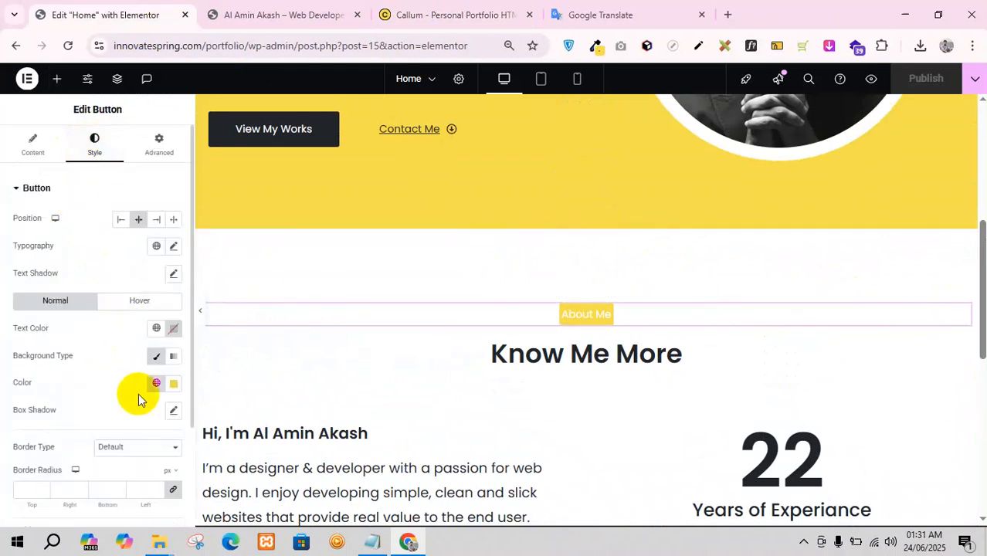
pyautogui.click(156, 327)
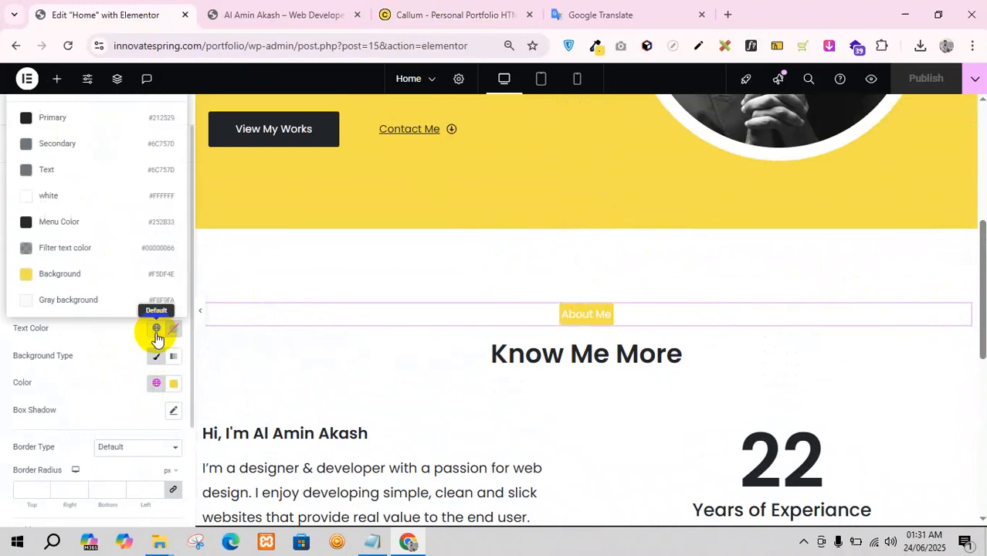
pyautogui.click(49, 124)
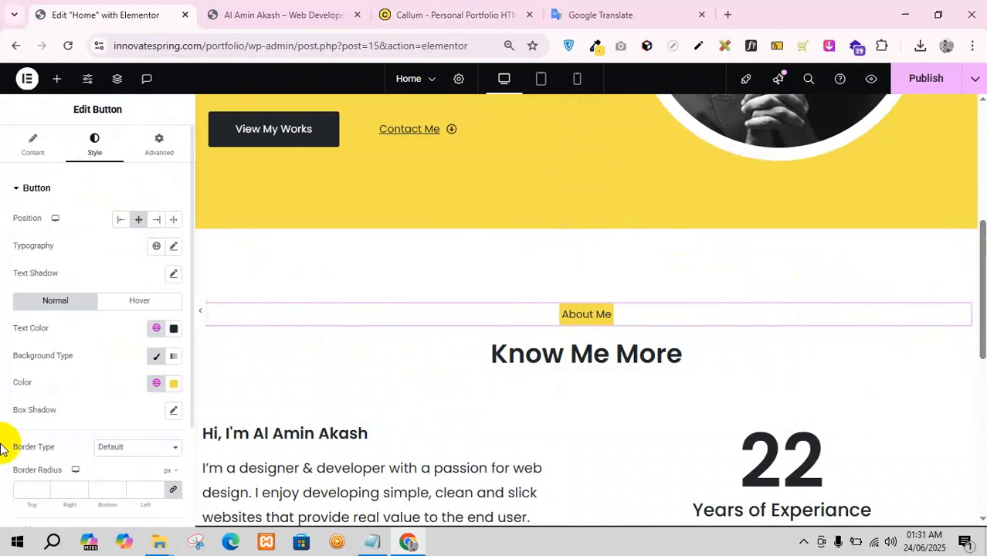
# - Set the About Me button's right and left padding to 8 px and compare the label with the reference site
pyautogui.scroll(-3, 49, 418)
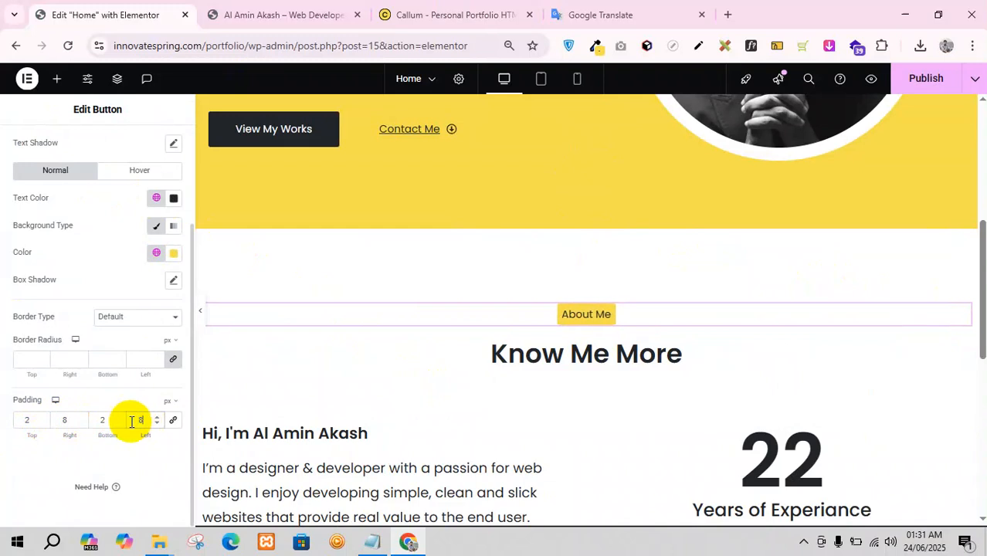
pyautogui.click(402, 9)
pyautogui.click(135, 11)
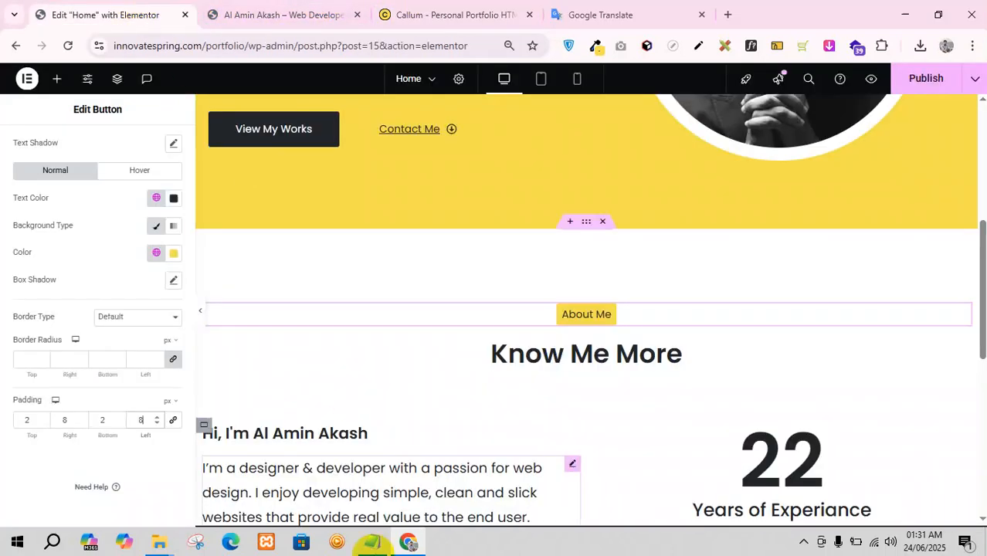
pyautogui.scroll(-6, 530, 387)
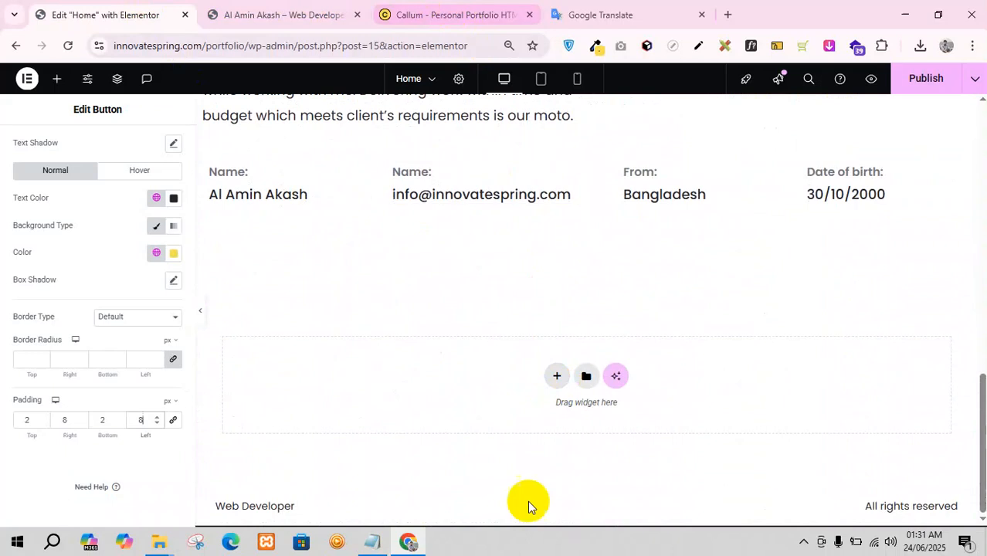
# - Add a single-column flexbox container below the About Me section, checking the Callum site's "What I Do?" layout for reference
pyautogui.click(556, 377)
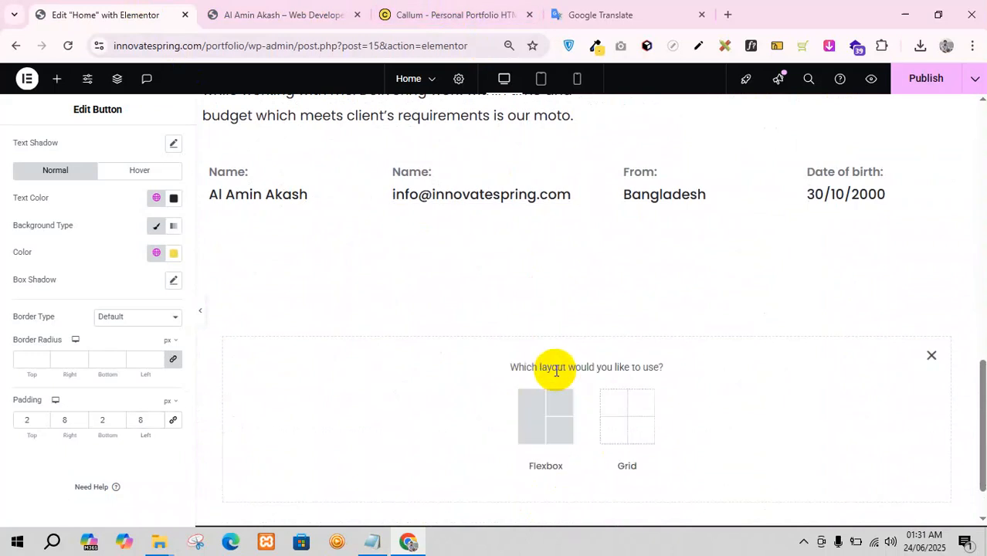
pyautogui.click(452, 15)
pyautogui.scroll(-3, 380, 287)
pyautogui.scroll(-3, 408, 276)
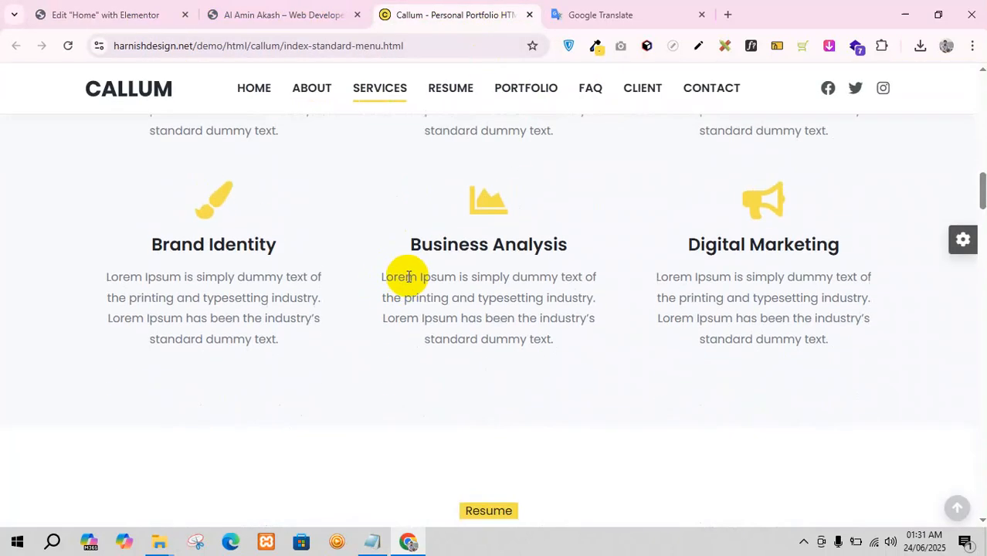
pyautogui.scroll(5, 406, 279)
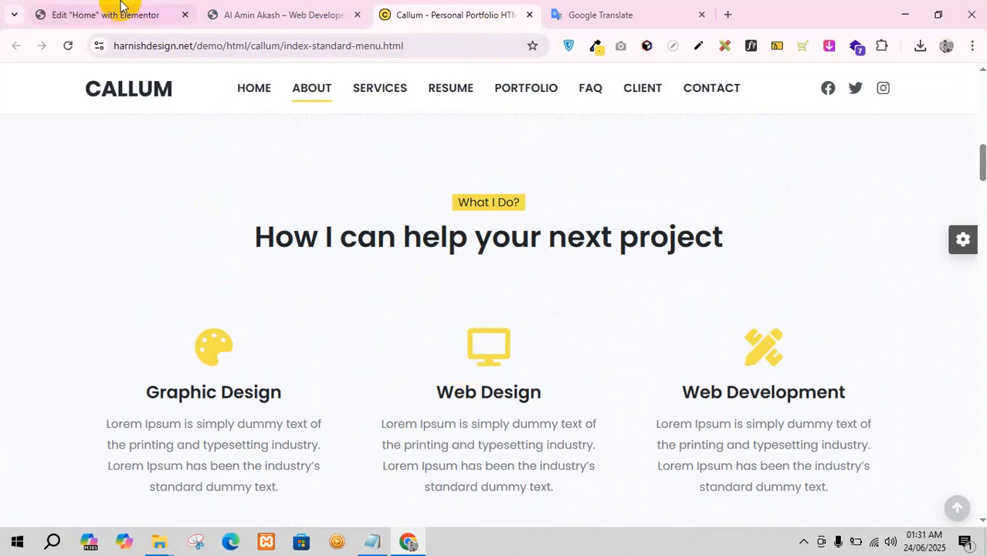
pyautogui.click(85, 14)
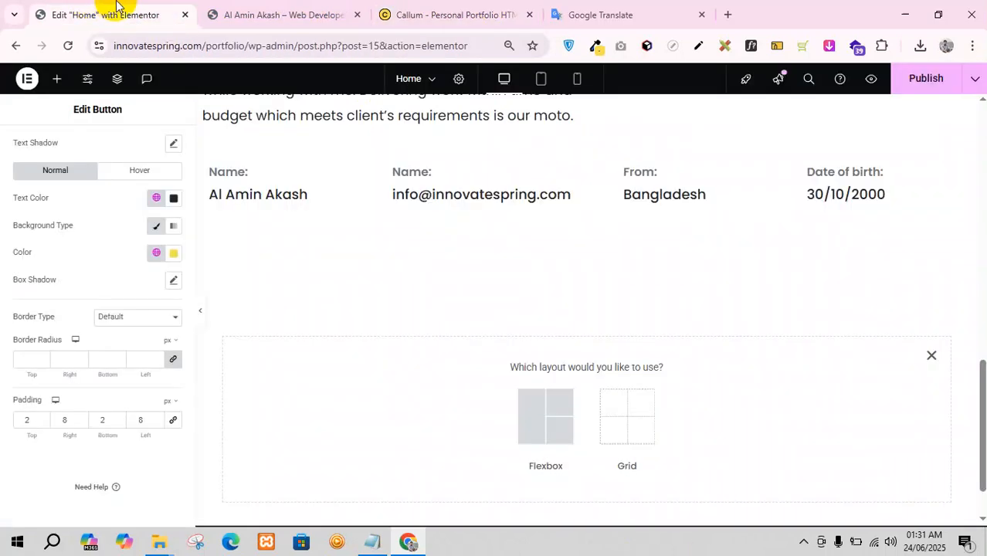
pyautogui.click(529, 434)
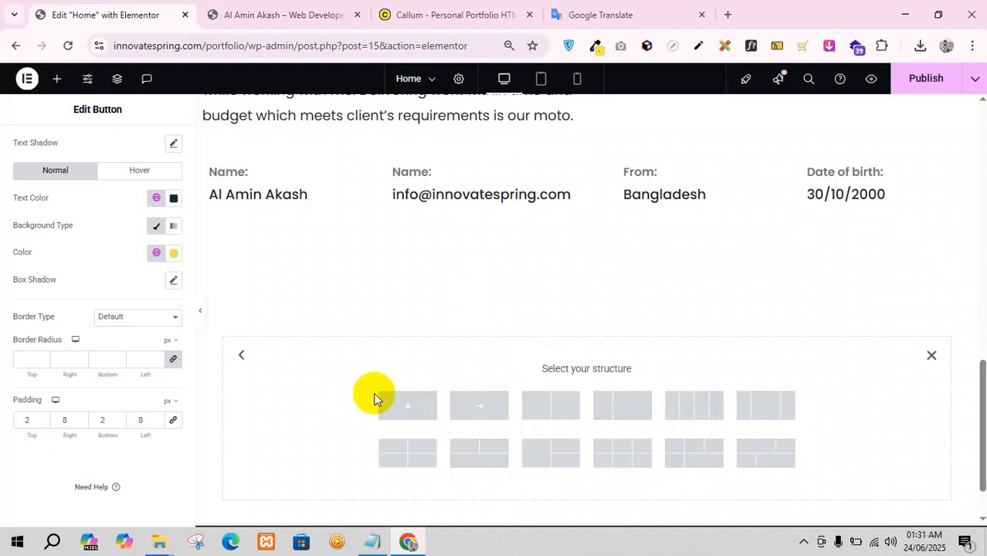
pyautogui.click(410, 406)
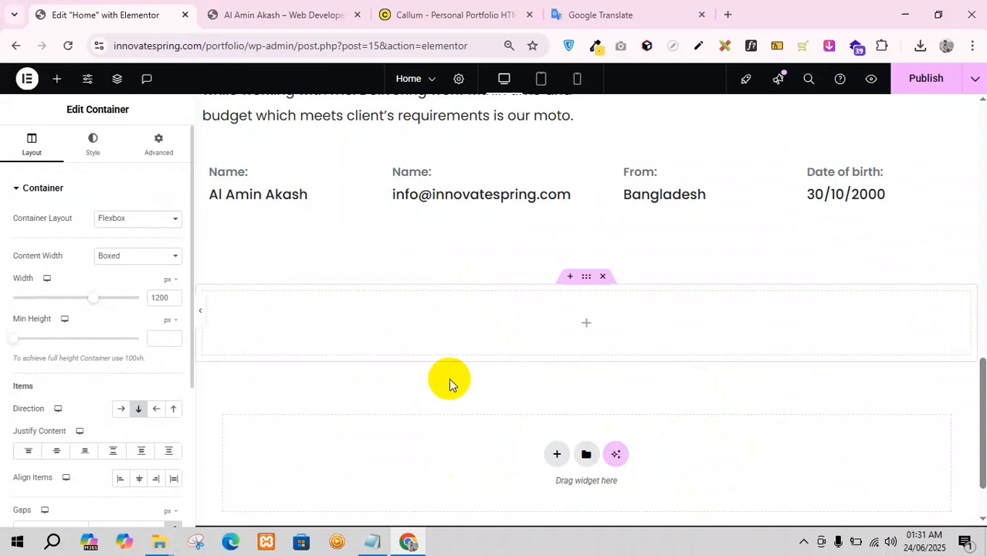
# - Nest a second container inside the new empty section below About Me
pyautogui.scroll(5, 518, 338)
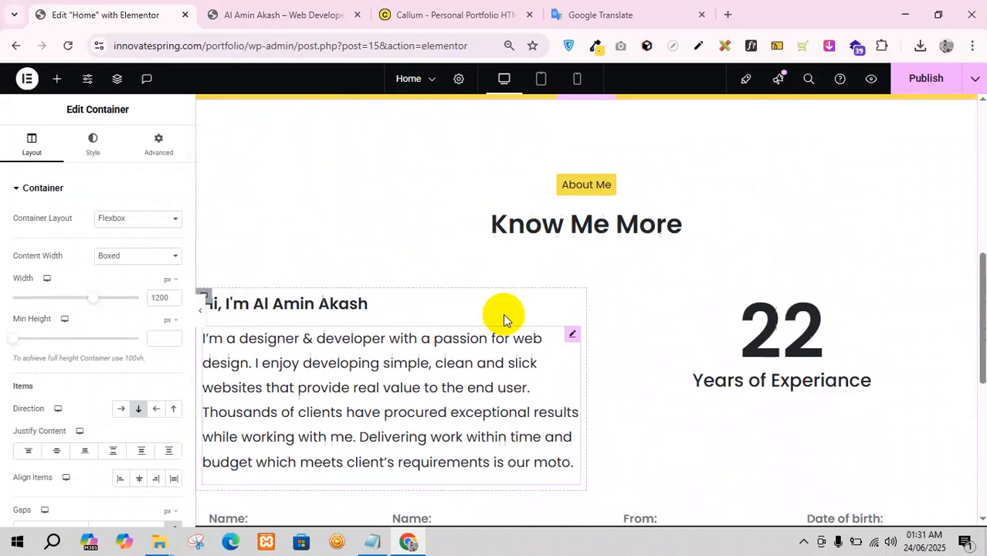
pyautogui.click(56, 78)
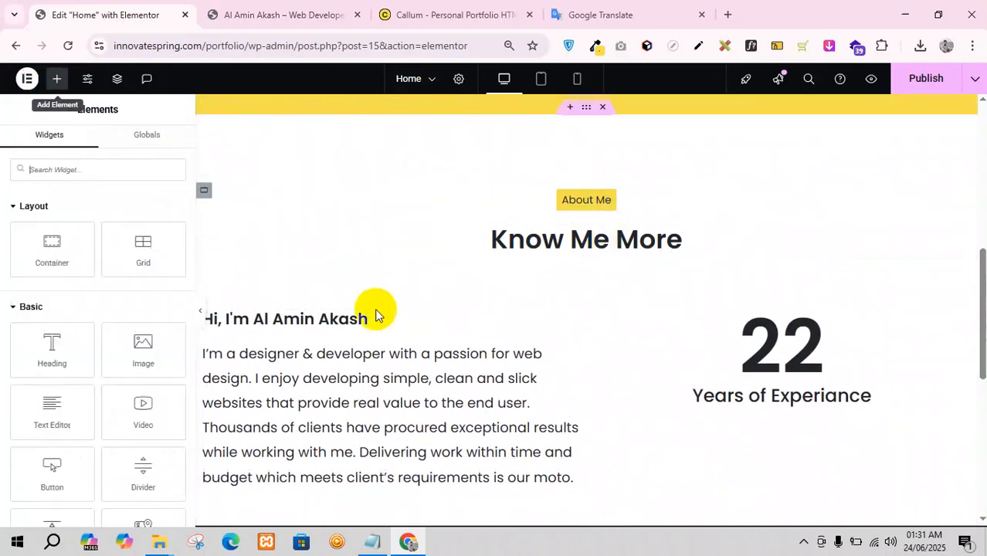
pyautogui.scroll(-5, 426, 335)
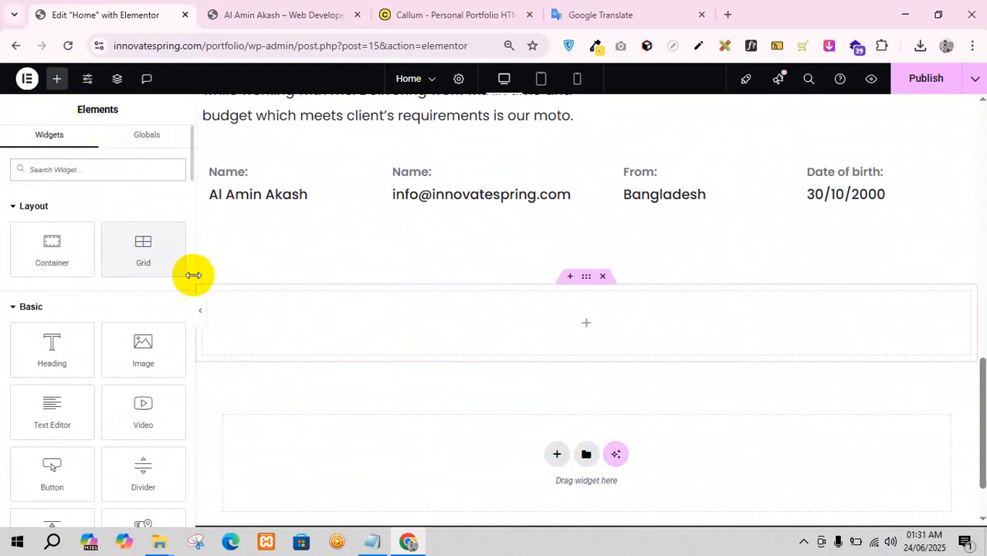
pyautogui.moveTo(73, 258); pyautogui.dragTo(469, 327)
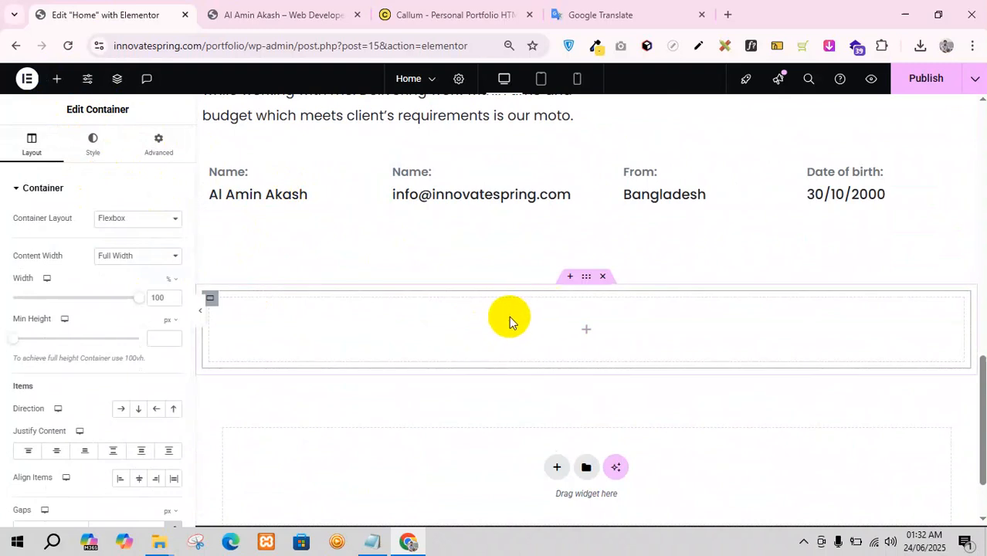
# - Try to copy the About Me button and paste it into the new nested container
pyautogui.scroll(6, 509, 316)
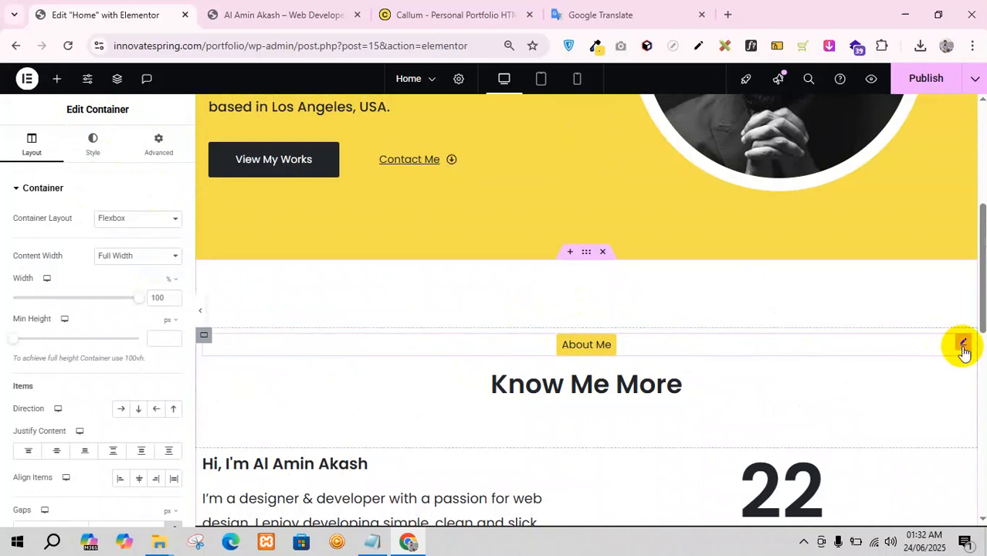
pyautogui.rightClick(963, 345)
pyautogui.click(871, 285)
pyautogui.scroll(-7, 765, 319)
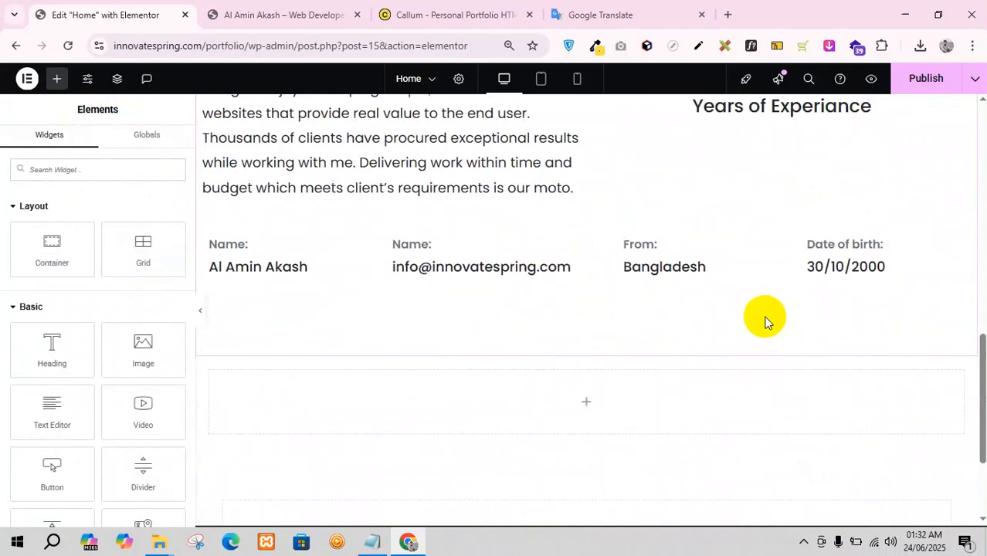
pyautogui.rightClick(524, 274)
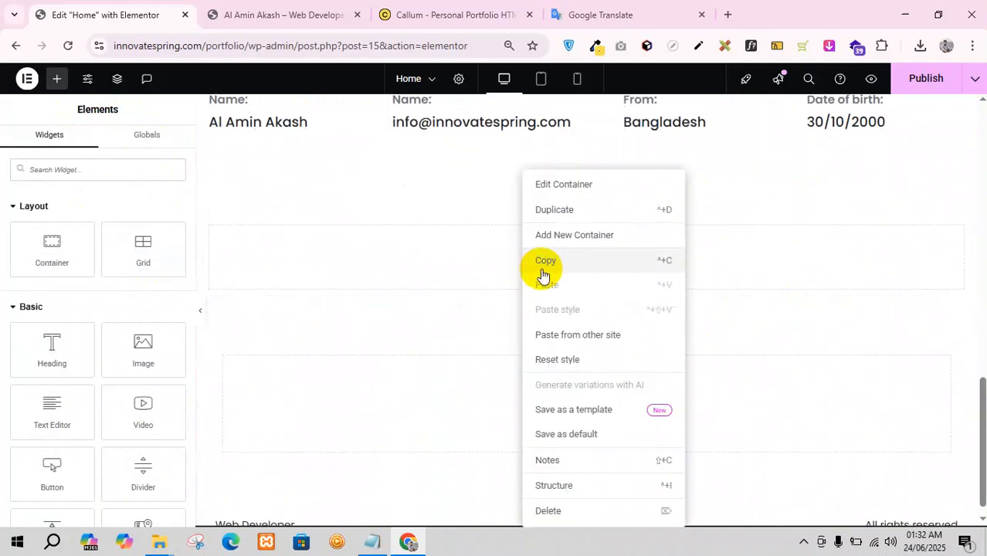
pyautogui.click(445, 258)
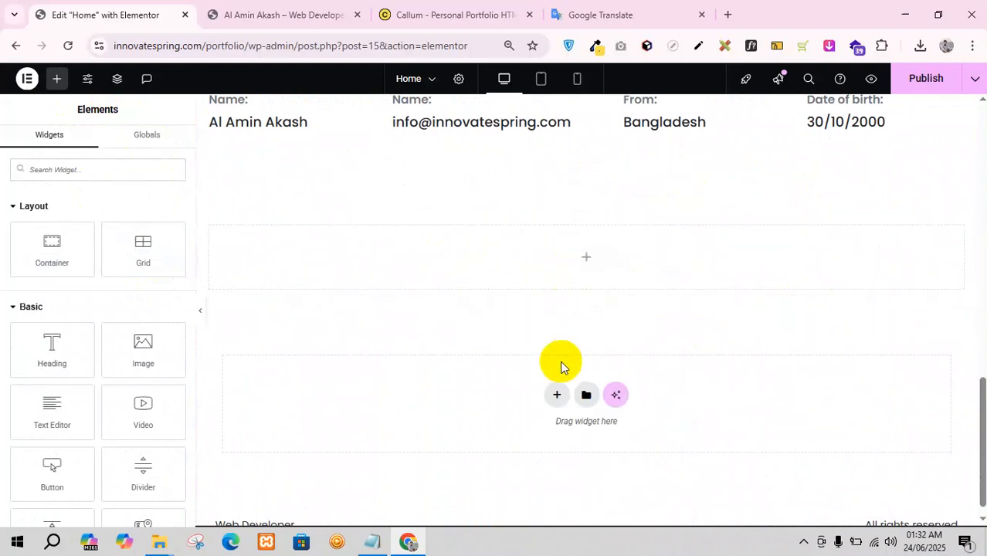
# - Duplicate the About Me button within its section
pyautogui.scroll(1, 589, 309)
pyautogui.scroll(5, 589, 309)
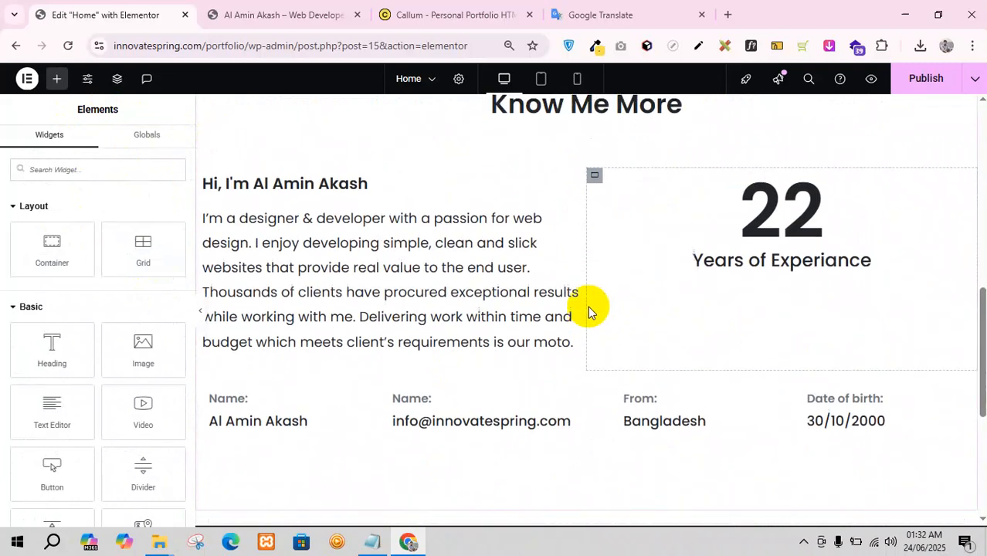
pyautogui.scroll(1, 593, 312)
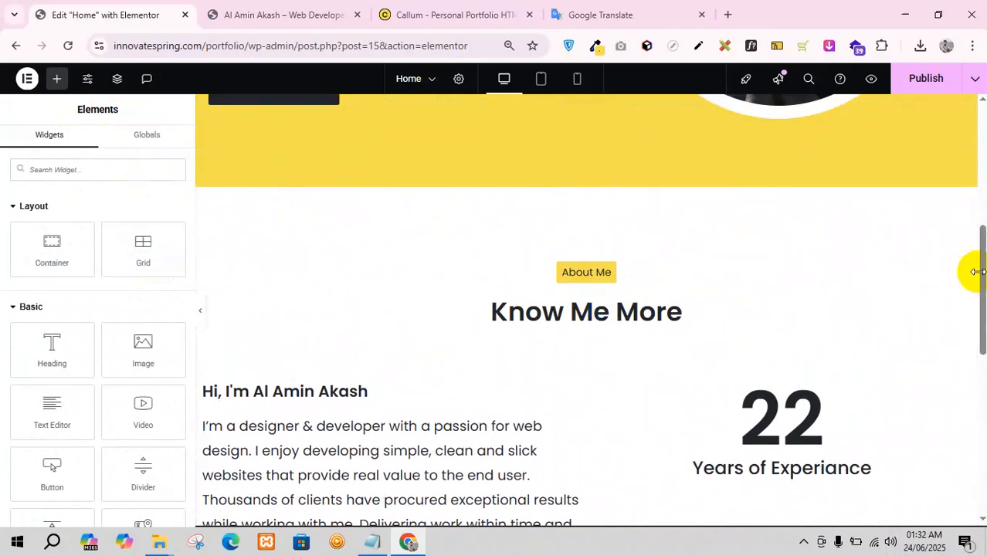
pyautogui.rightClick(965, 277)
pyautogui.click(897, 263)
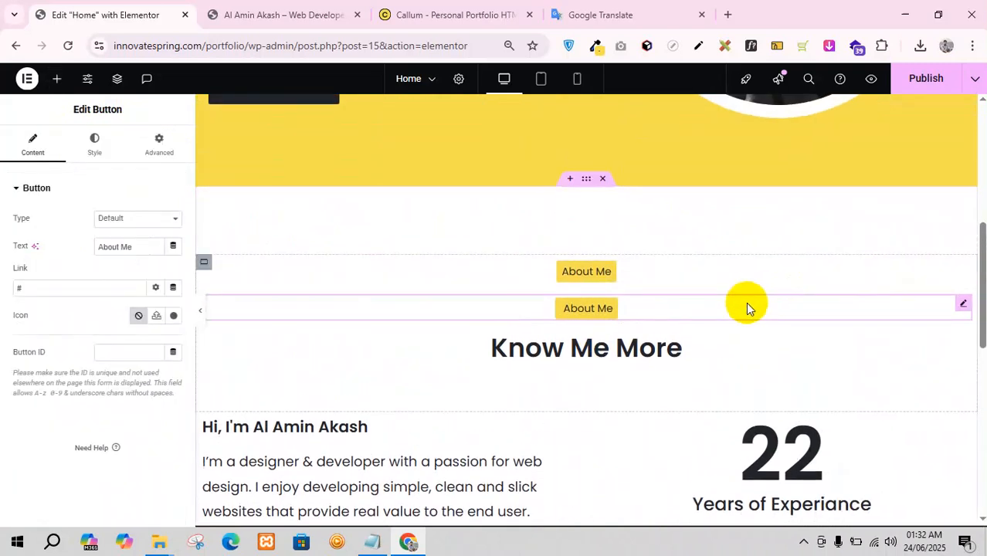
# - Duplicate the "Know Me More" heading within the About Me section
pyautogui.scroll(-1, 893, 265)
pyautogui.moveTo(962, 236); pyautogui.dragTo(643, 232)
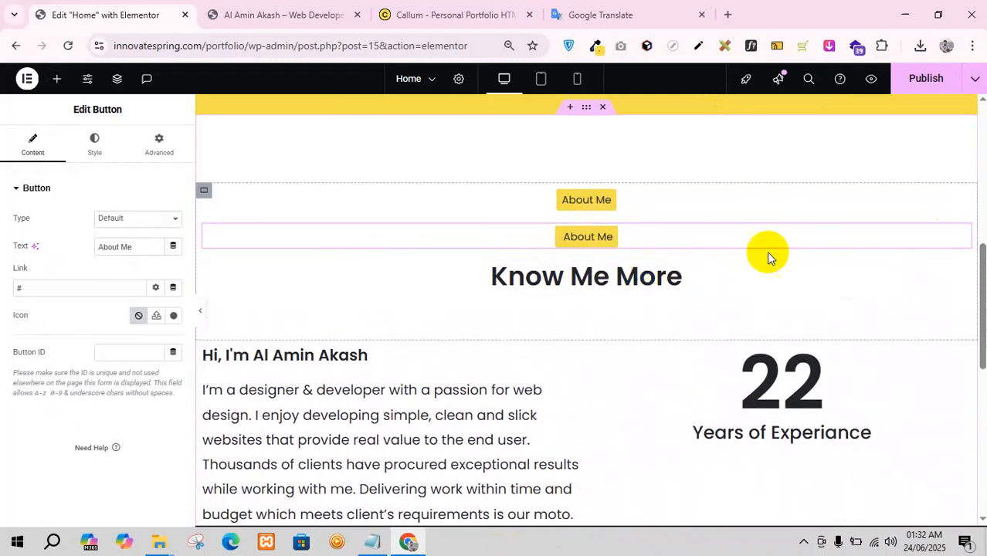
pyautogui.rightClick(958, 267)
pyautogui.click(889, 265)
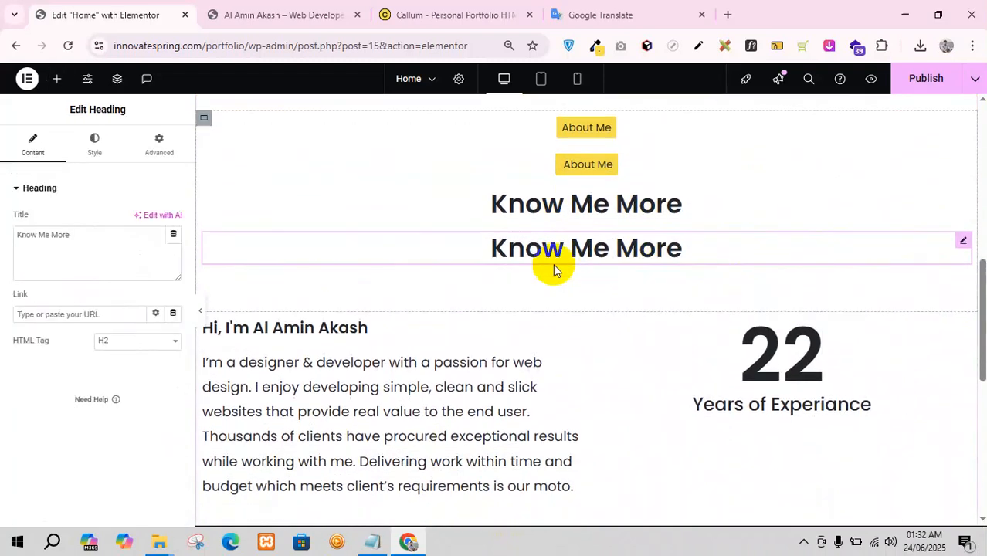
# - Show the page structure and collapse the About Me section's text and personal details containers
pyautogui.scroll(-2, 572, 259)
pyautogui.scroll(1, 624, 339)
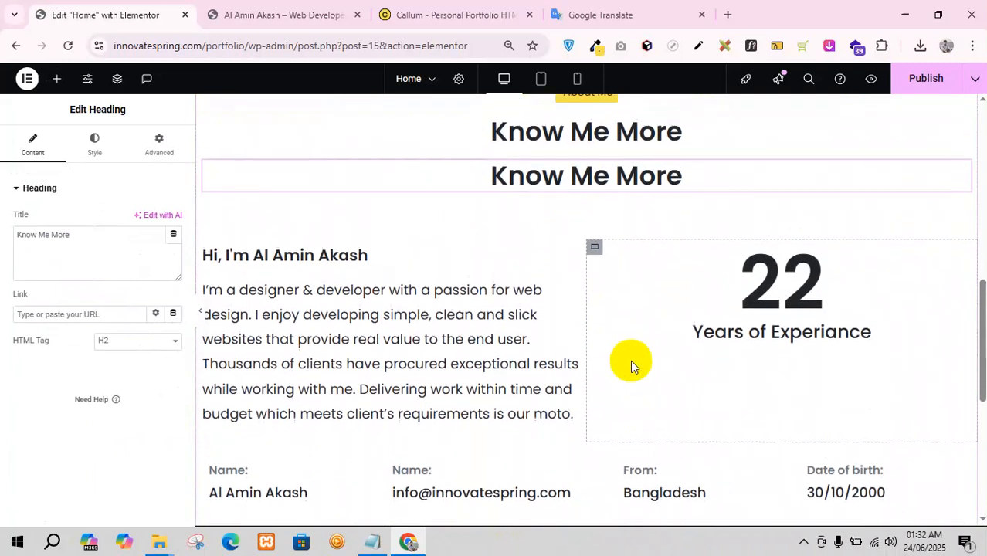
pyautogui.click(118, 79)
pyautogui.scroll(-5, 895, 309)
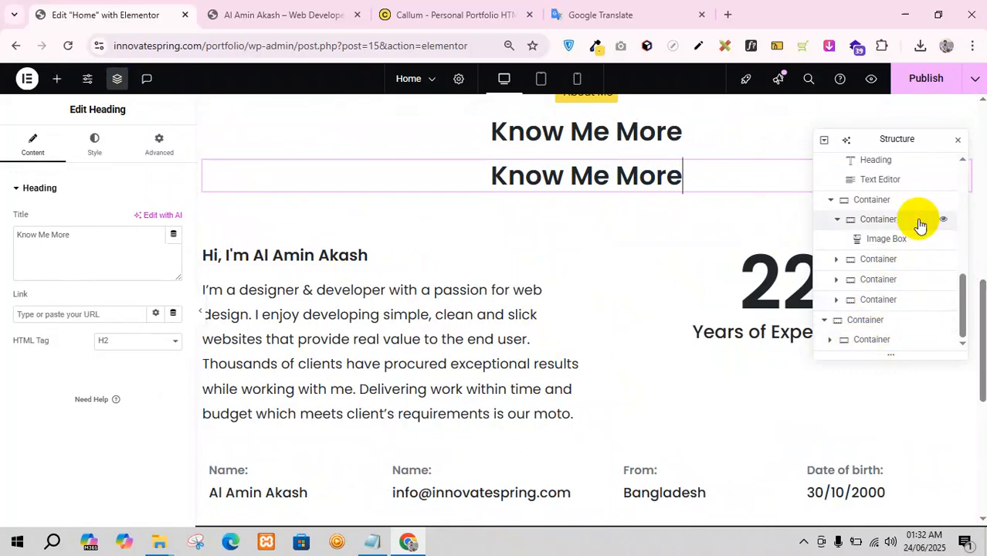
pyautogui.moveTo(883, 140); pyautogui.dragTo(879, 230)
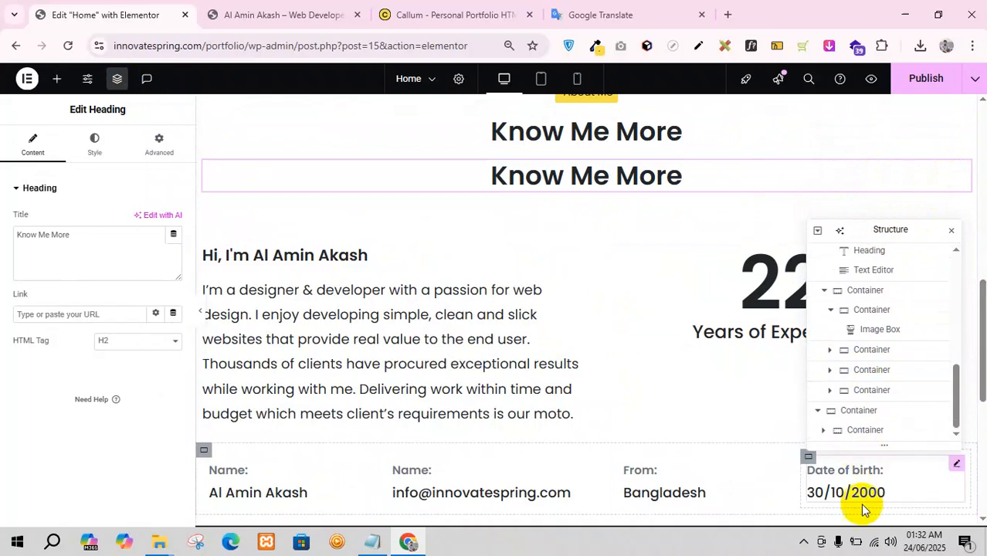
pyautogui.scroll(5, 859, 386)
pyautogui.scroll(-5, 904, 414)
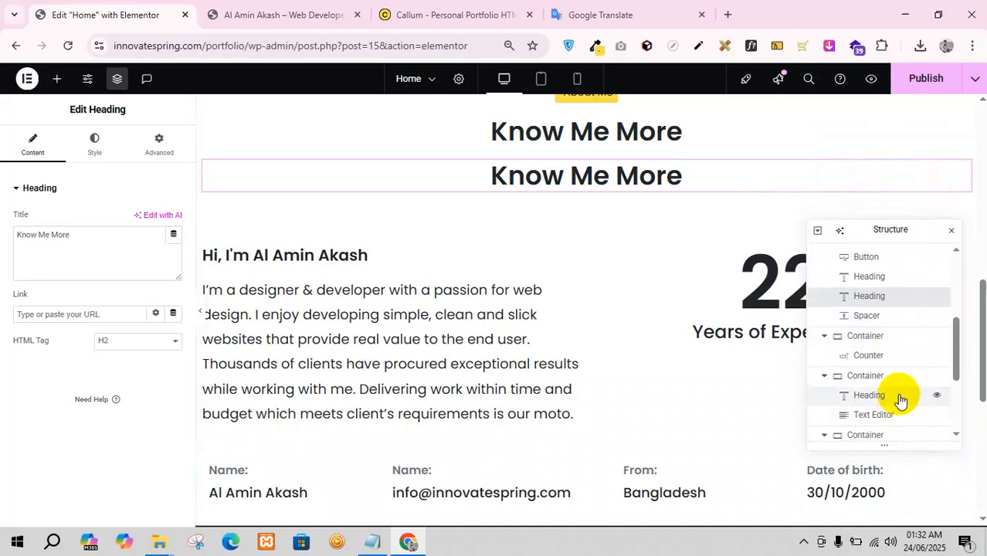
pyautogui.click(825, 377)
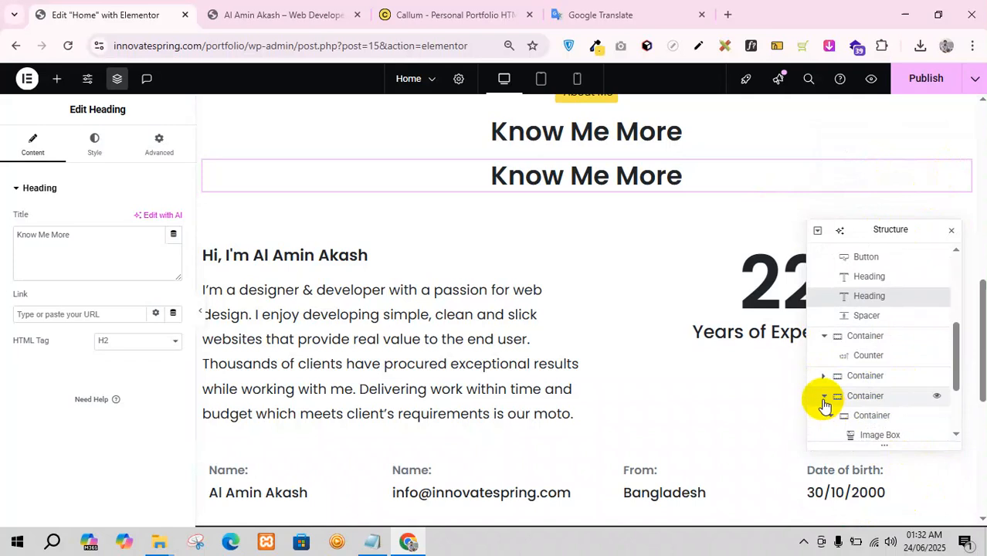
pyautogui.scroll(-1, 860, 402)
pyautogui.click(825, 324)
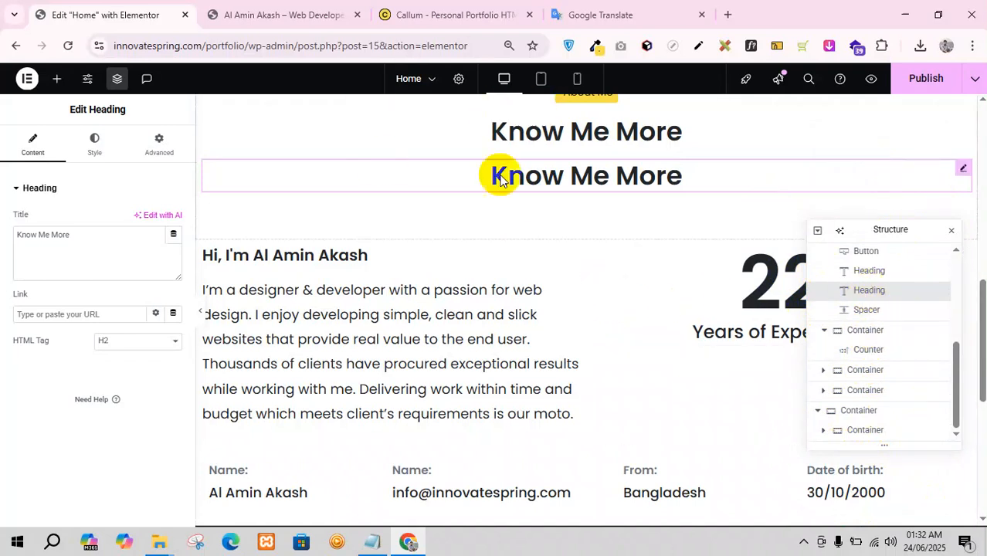
# - Close the page structure and move the duplicate "Know Me More" heading into the new nested container, with the browser zoomed out to 67%
pyautogui.hotkey('ctrl', '-')
pyautogui.hotkey('ctrl', '-')
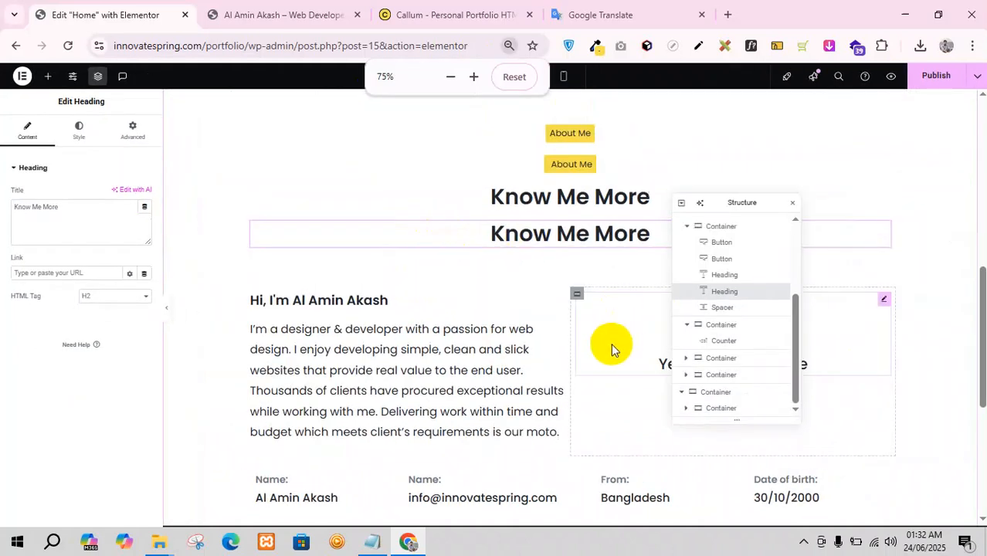
pyautogui.scroll(-3, 611, 343)
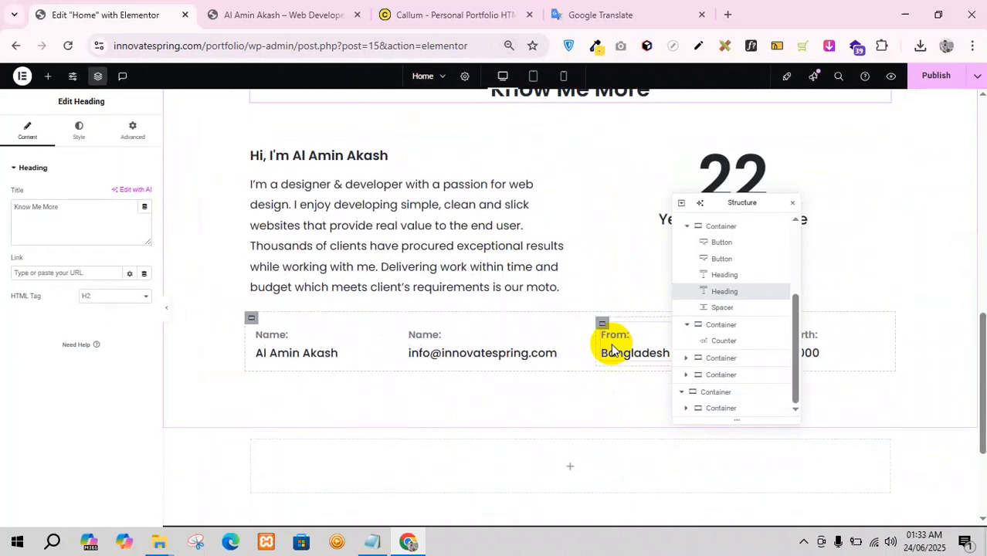
pyautogui.hotkey('ctrl', '-')
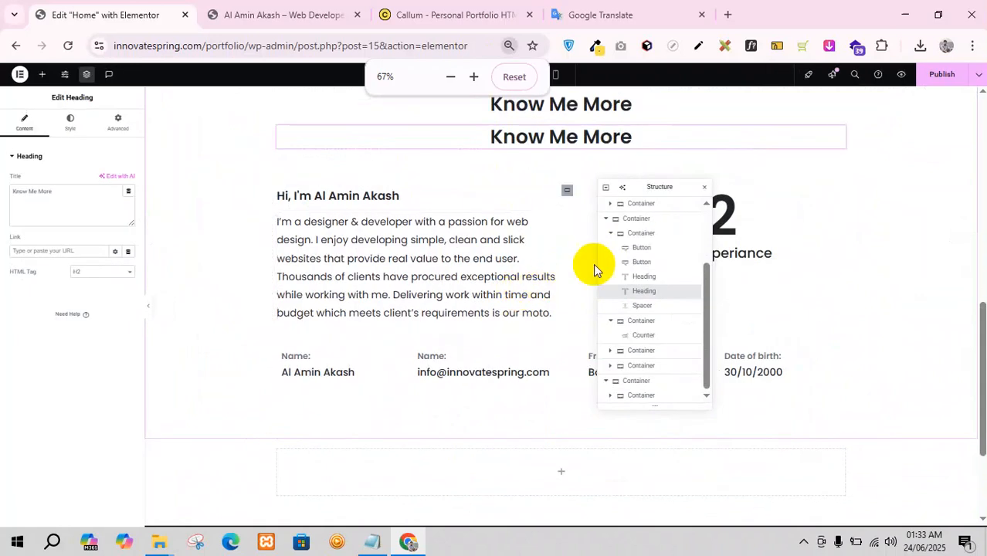
pyautogui.click(706, 189)
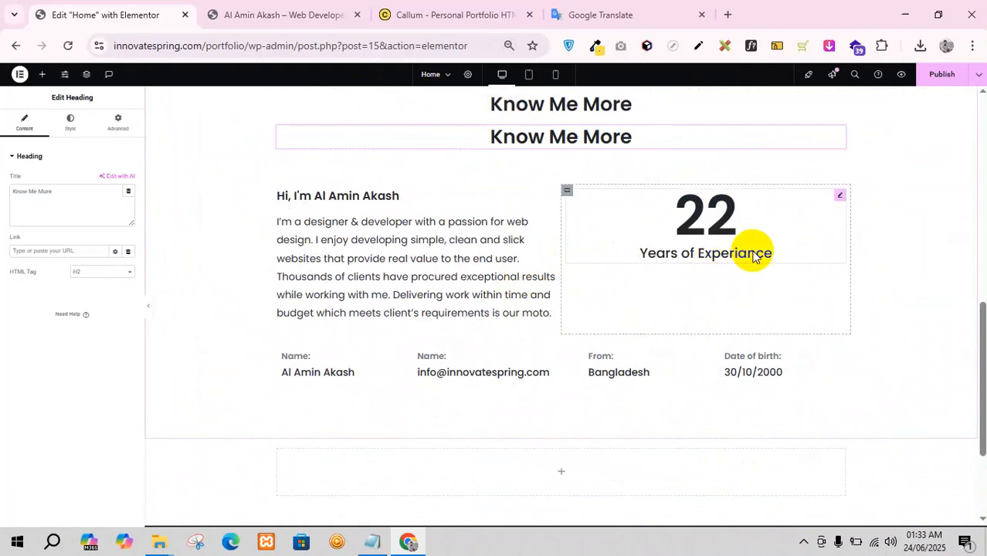
pyautogui.moveTo(841, 136); pyautogui.dragTo(504, 454)
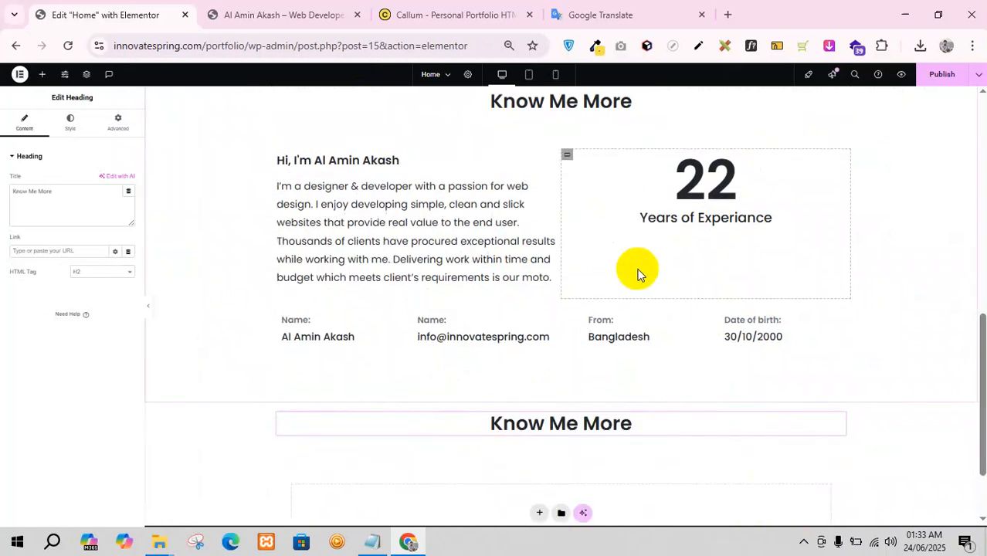
# - Move the duplicate About Me button above the heading in the new nested container and select that container
pyautogui.scroll(2, 612, 210)
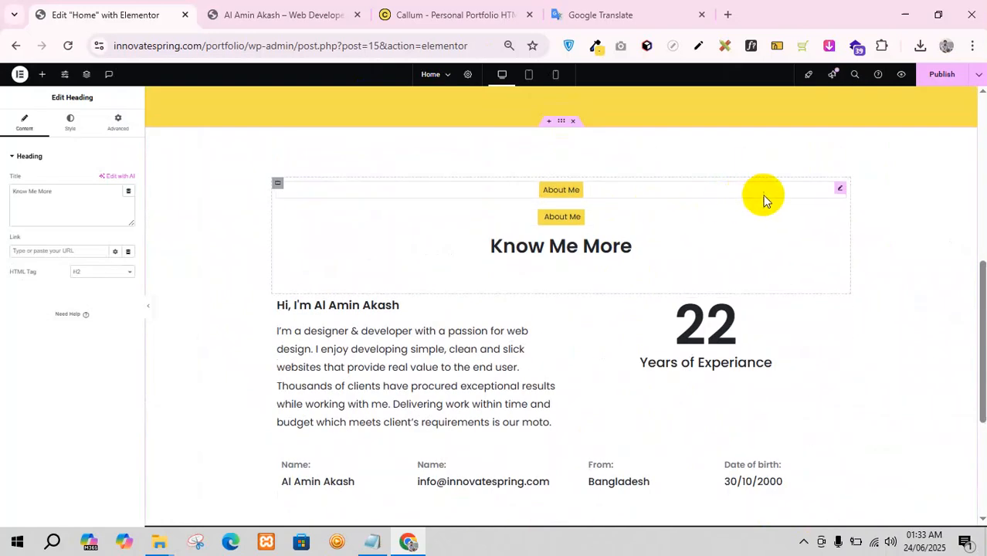
pyautogui.moveTo(679, 533); pyautogui.dragTo(605, 341)
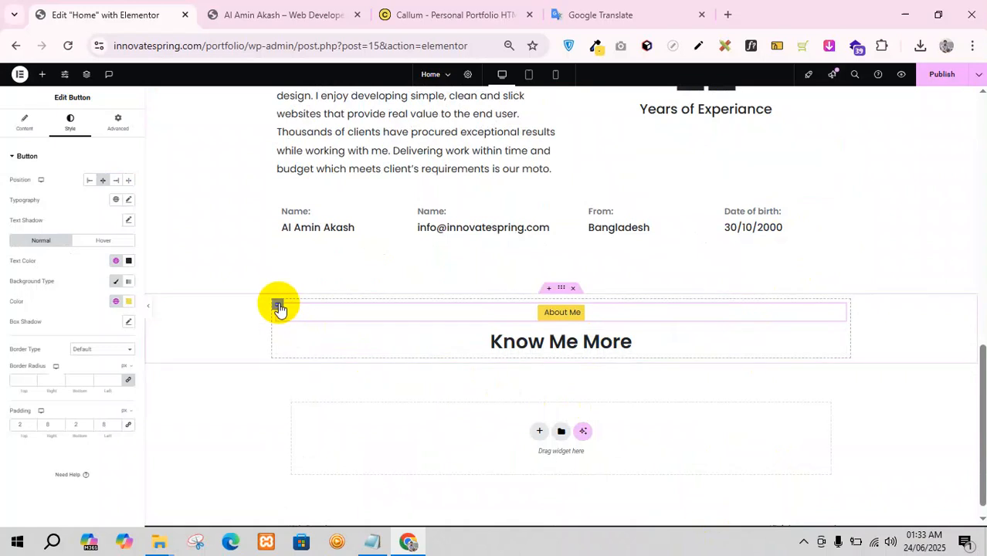
pyautogui.click(362, 303)
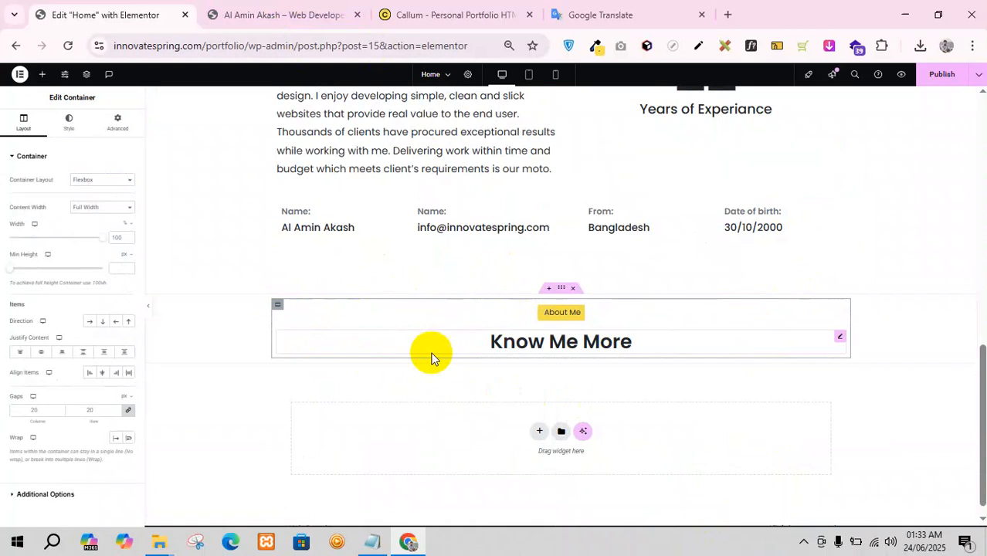
# - Change the duplicate About Me button's text to "What I Do?", matching the label in the Callum template
pyautogui.scroll(2, 429, 352)
pyautogui.scroll(1, 431, 357)
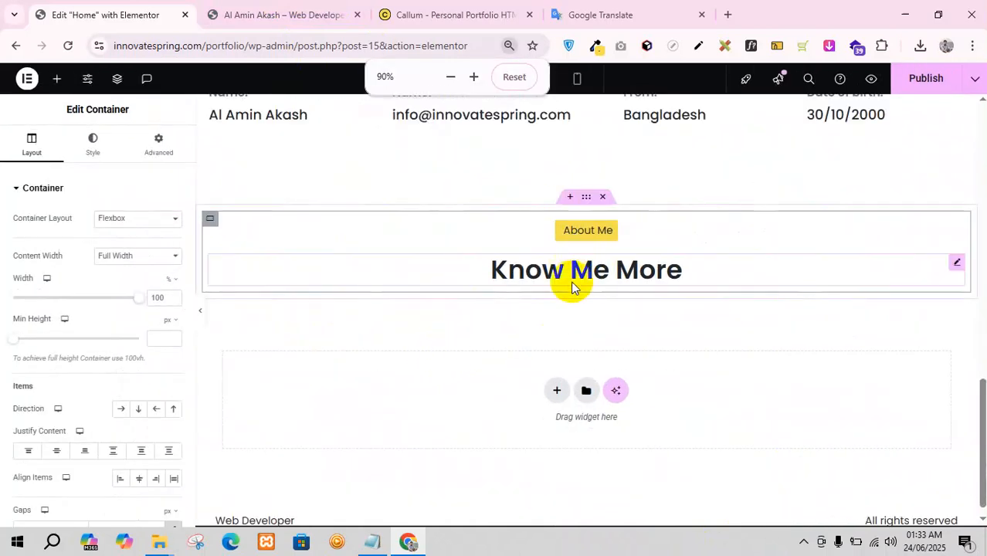
pyautogui.click(441, 13)
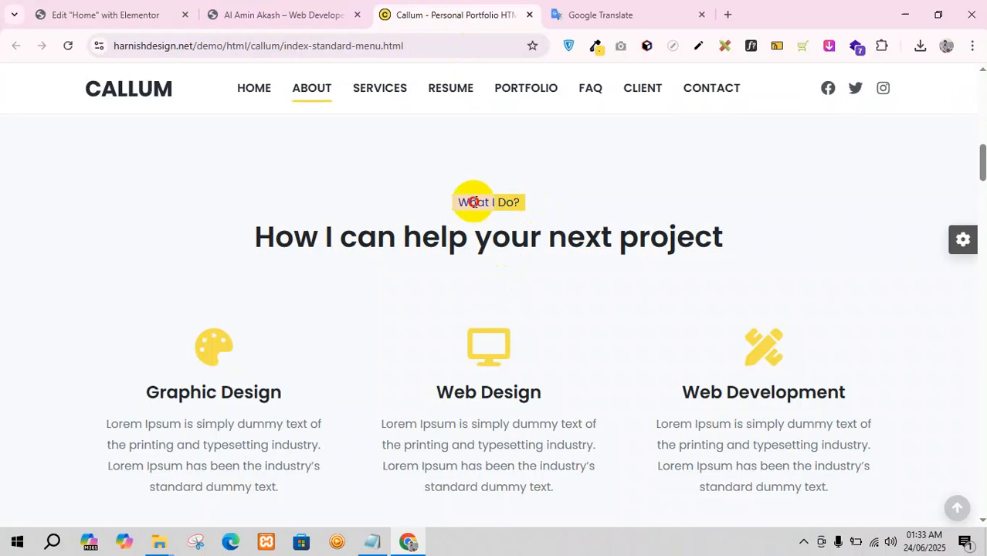
pyautogui.click(260, 12)
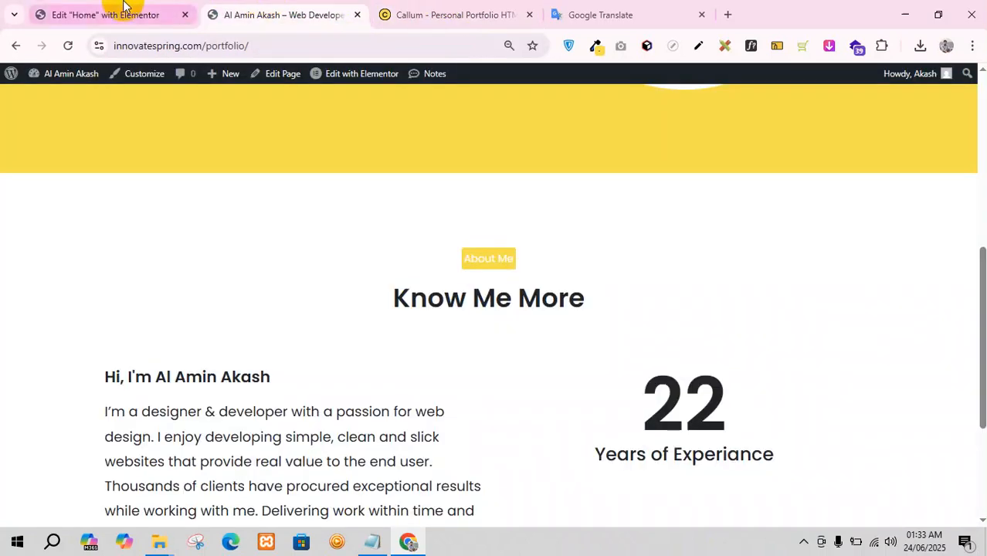
pyautogui.click(126, 12)
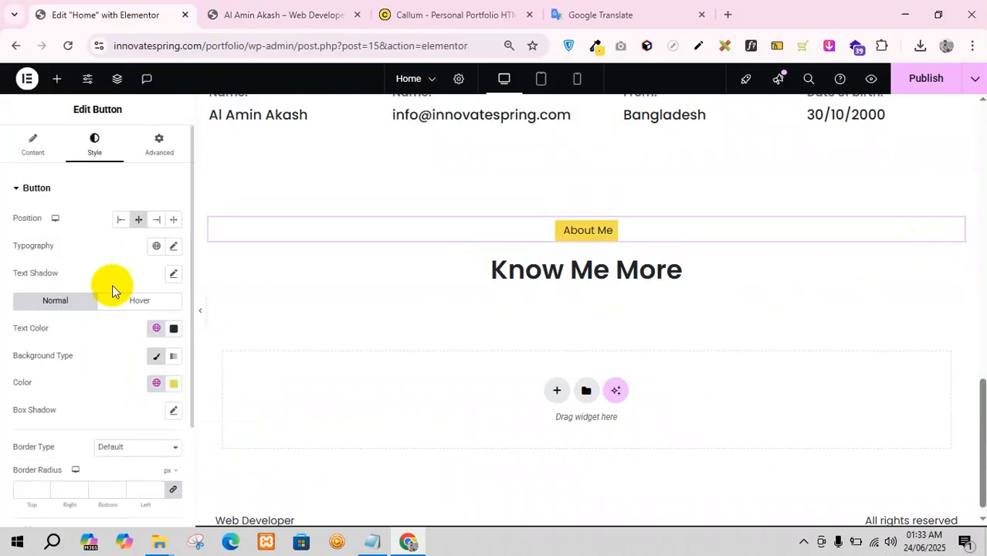
pyautogui.click(31, 140)
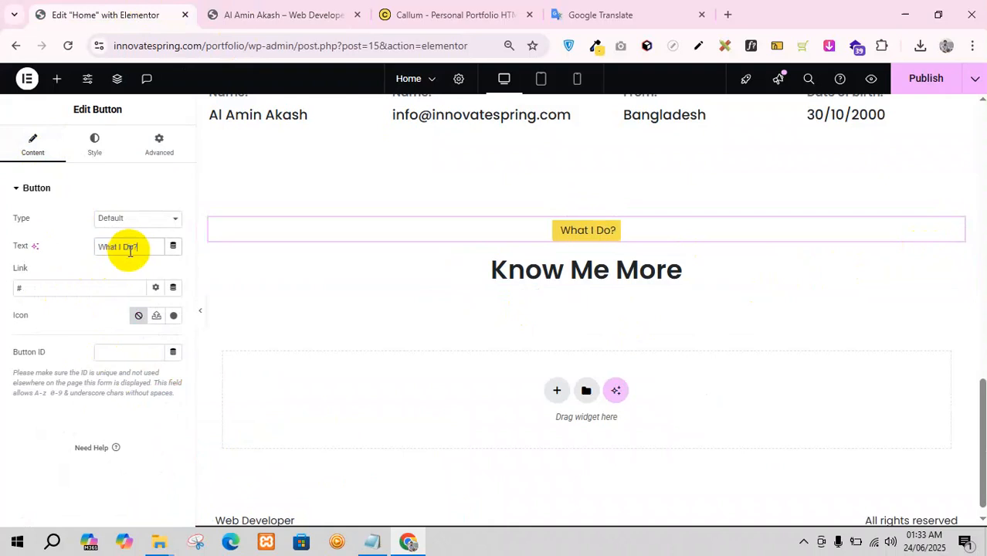
# - Replace the duplicate "Know Me More" heading's title with the Callum template's "How I can help your next project"
pyautogui.click(452, 15)
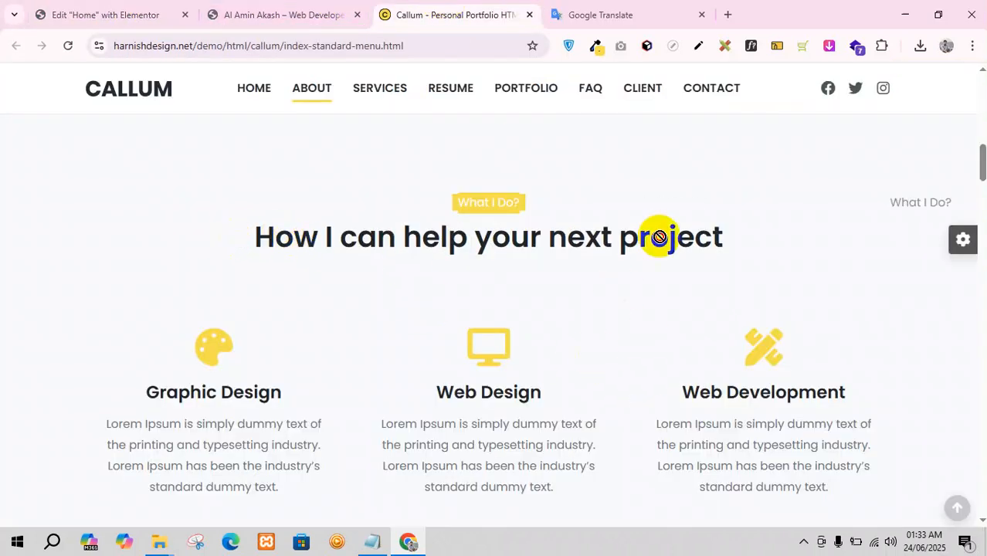
pyautogui.tripleClick(686, 246)
pyautogui.hotkey('ctrl', 'c')
pyautogui.click(185, 6)
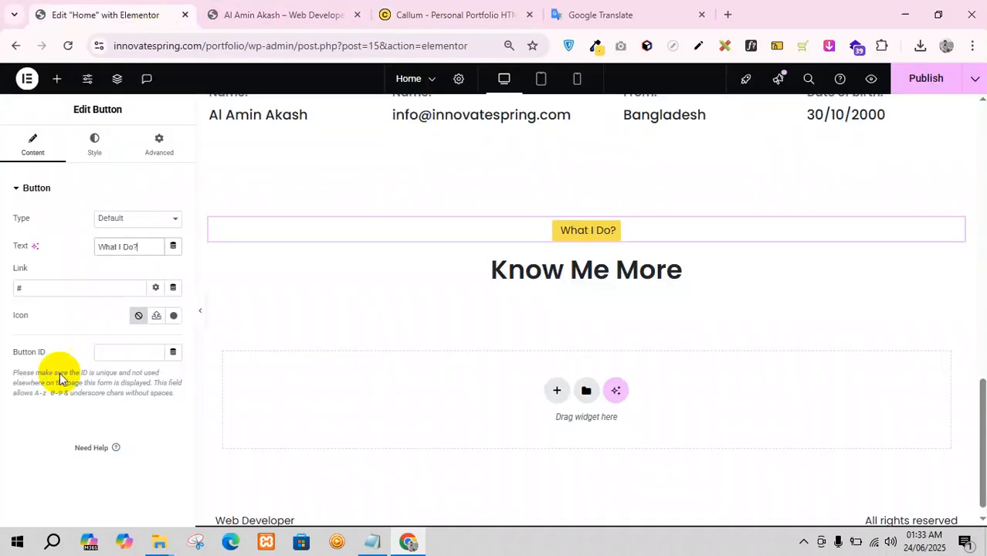
pyautogui.click(958, 266)
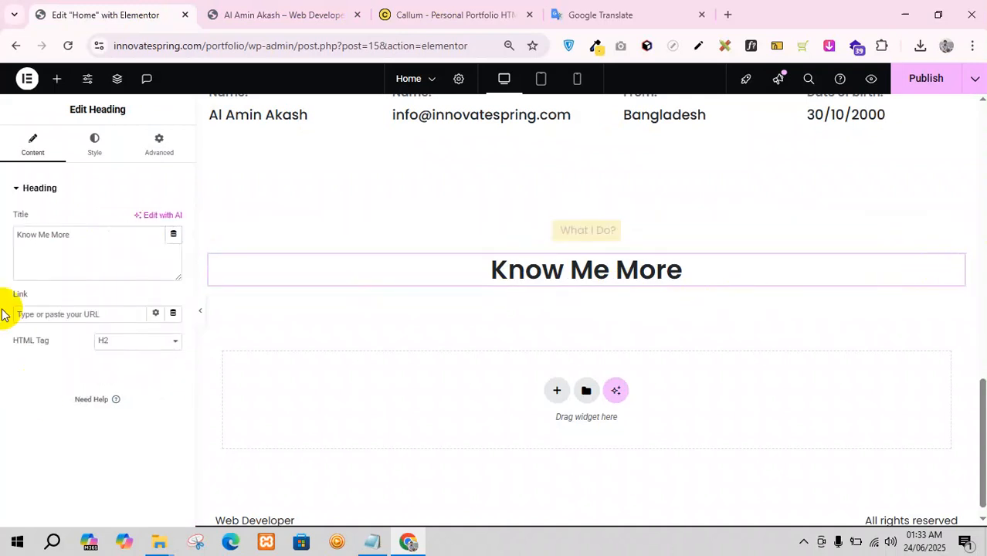
pyautogui.hotkey('ctrl', 'v')
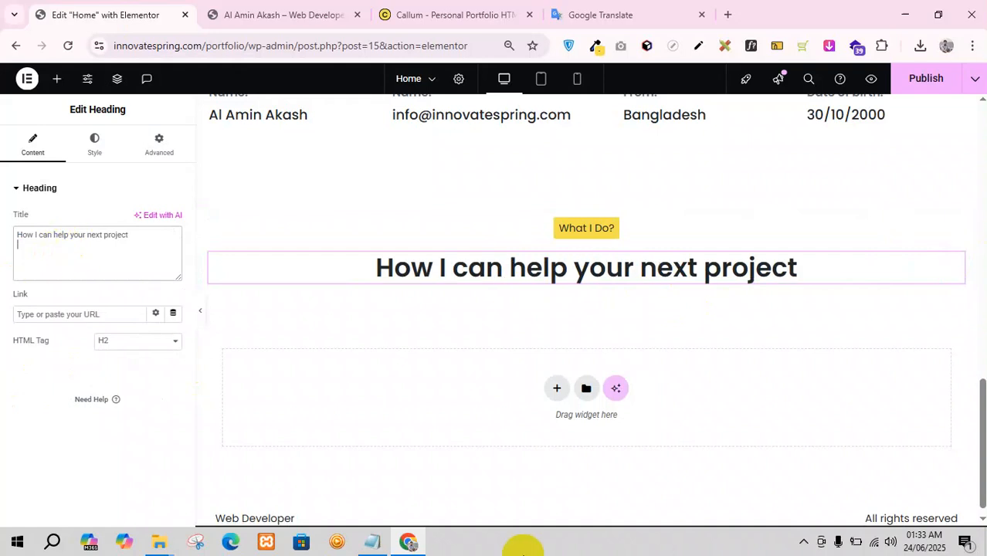
# - Check the Callum template's services layout and add a grid of three columns and two rows below the "How I can help your next project" heading
pyautogui.click(360, 6)
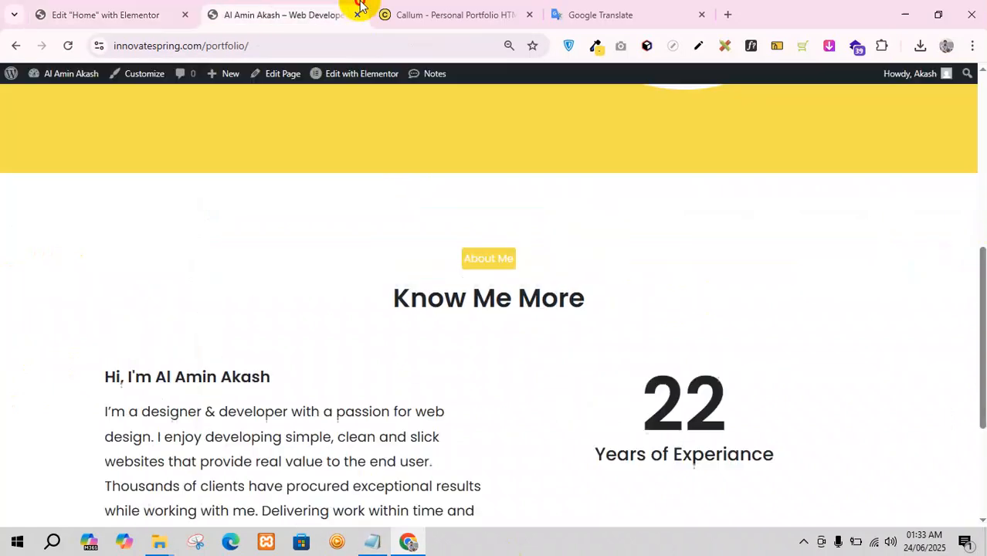
pyautogui.click(460, 14)
pyautogui.scroll(-2, 305, 315)
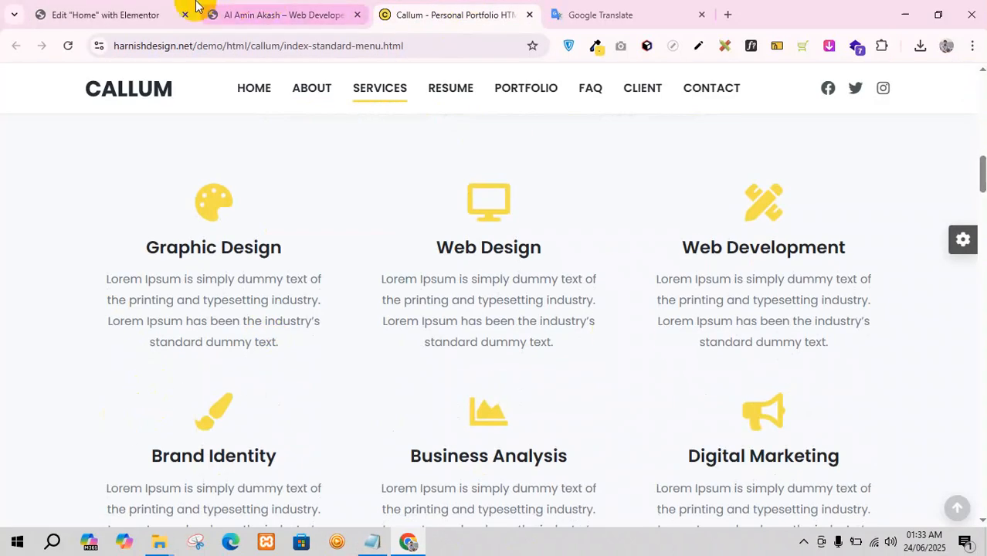
pyautogui.click(139, 7)
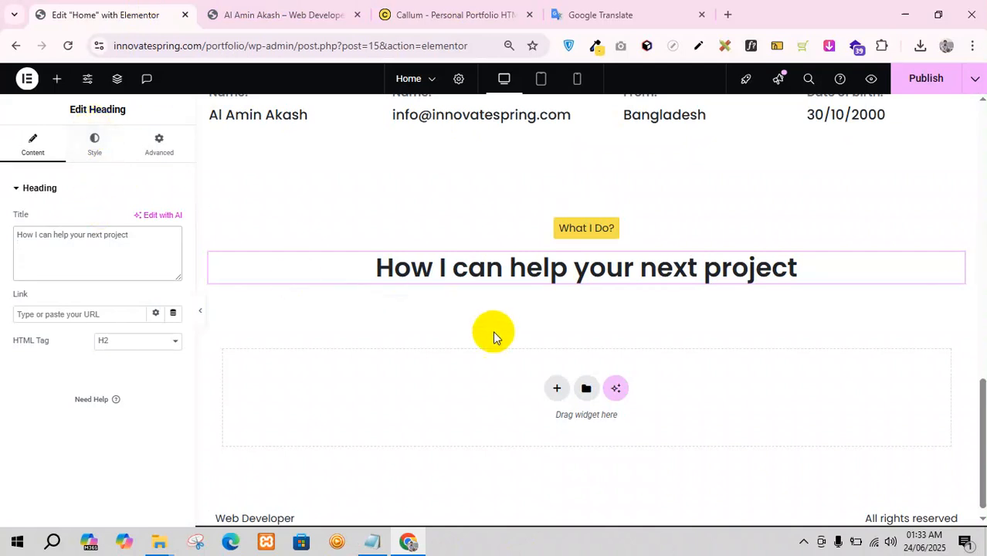
pyautogui.click(393, 12)
pyautogui.scroll(-3, 452, 309)
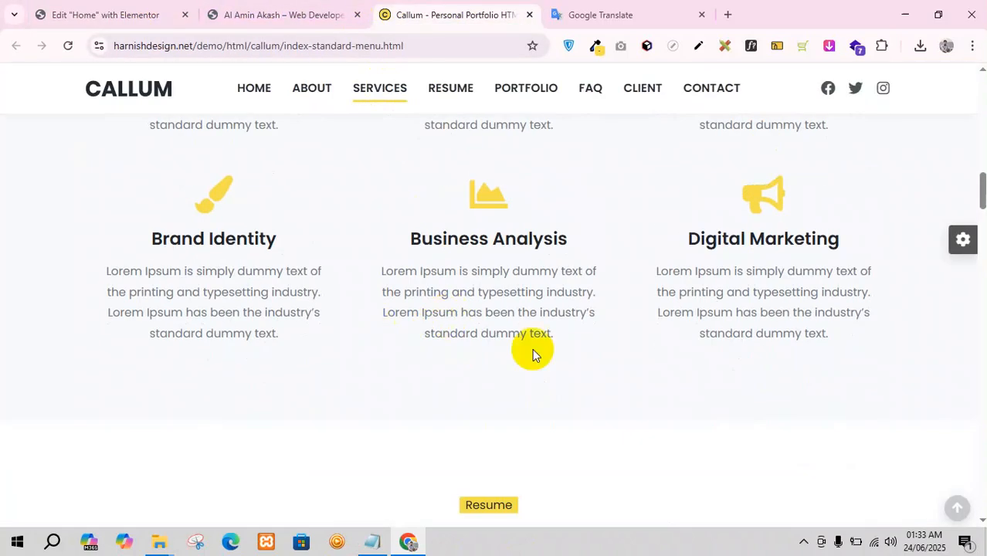
pyautogui.scroll(1, 530, 349)
pyautogui.click(79, 12)
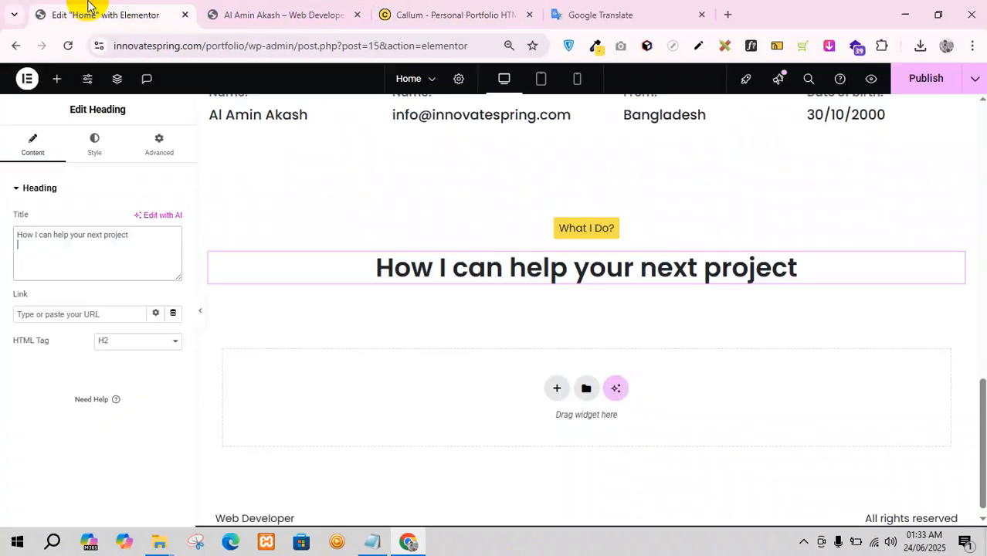
pyautogui.click(56, 78)
pyautogui.moveTo(143, 255); pyautogui.dragTo(364, 282)
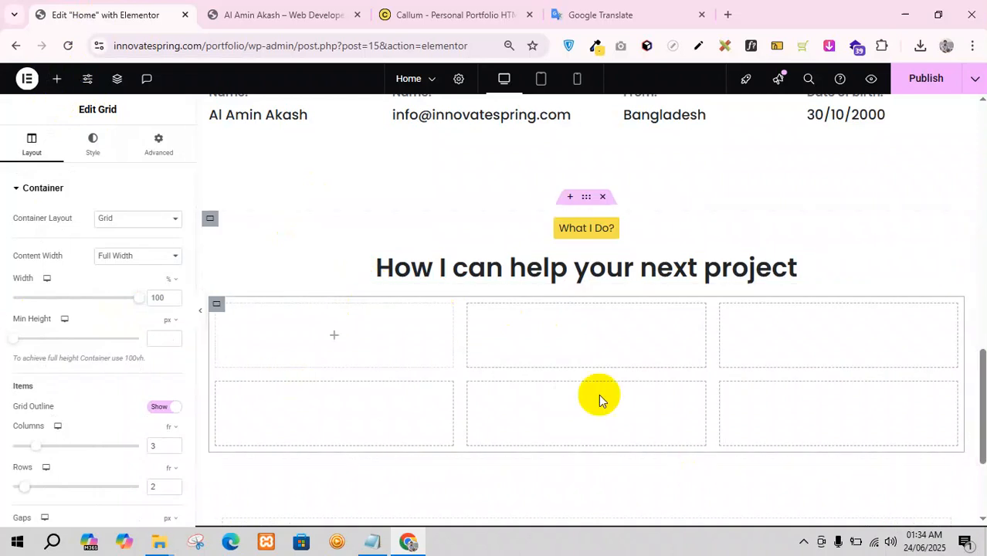
# - Add an Icon Box to the grid's first cell and title it "Graphic Design" as in the Callum template
pyautogui.click(55, 78)
pyautogui.write('icon')
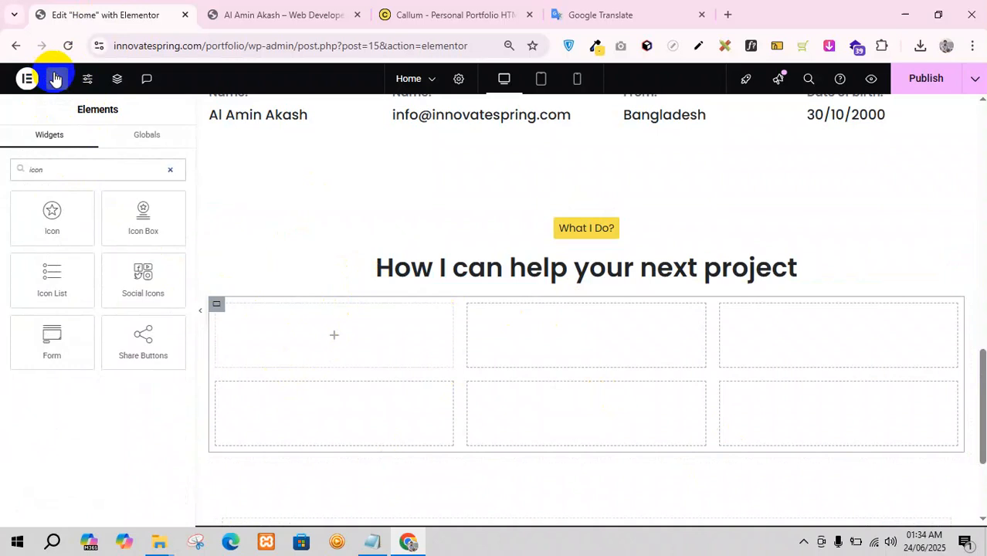
pyautogui.moveTo(143, 214); pyautogui.dragTo(310, 356)
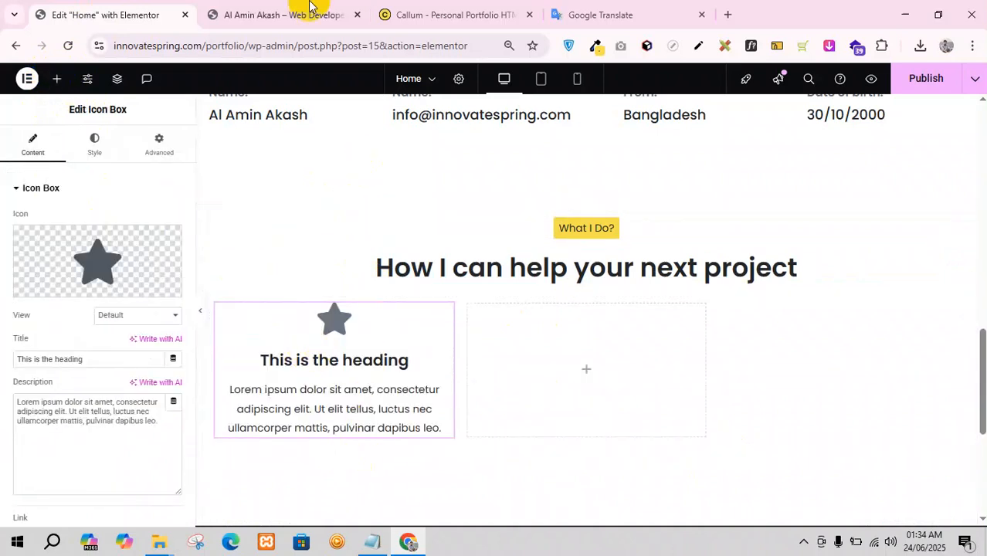
pyautogui.click(309, 10)
pyautogui.click(511, 8)
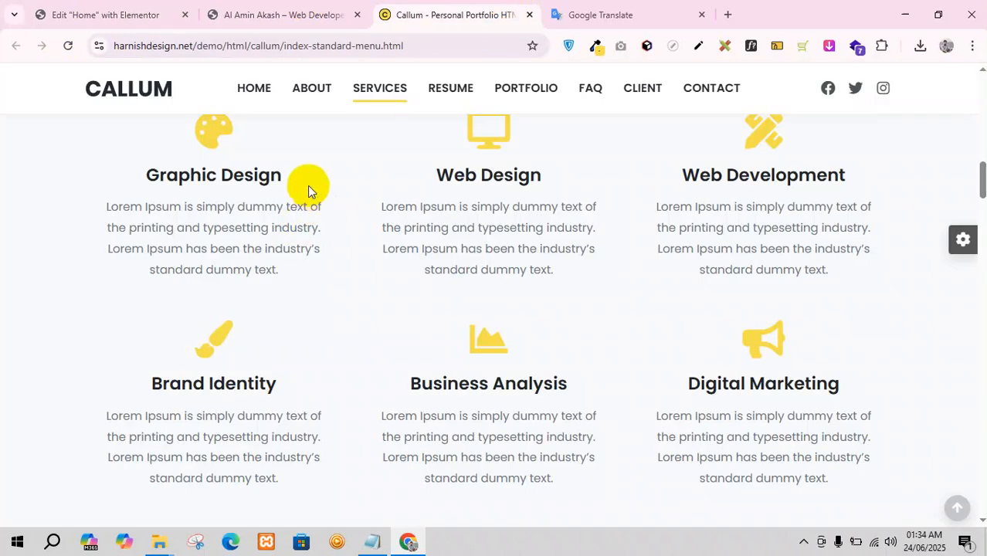
pyautogui.click(158, 11)
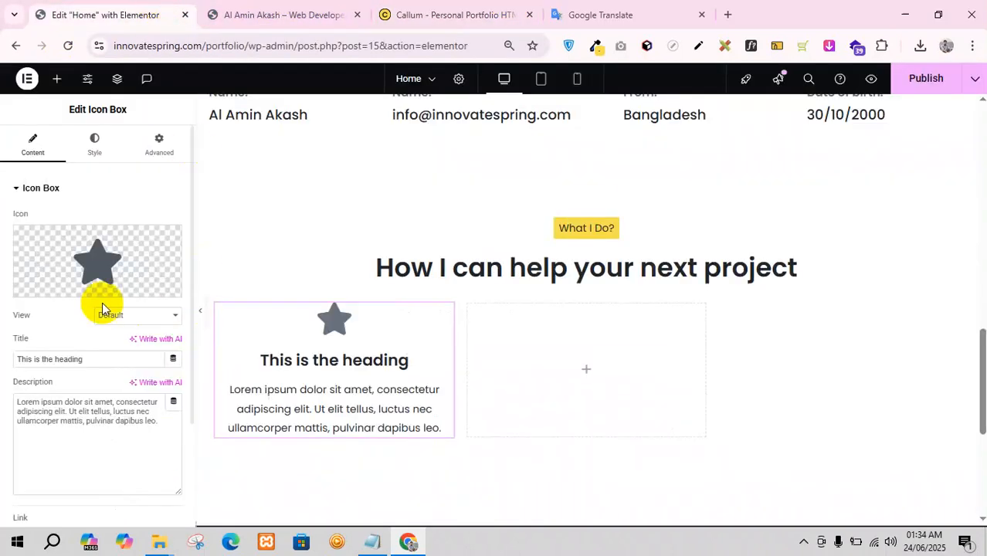
pyautogui.moveTo(97, 359); pyautogui.dragTo(22, 333)
pyautogui.write('Graphic Design')
# - Replace the icon box's description with the Lorem Ipsum text copied from the Callum template's Graphic Design item
pyautogui.click(444, 15)
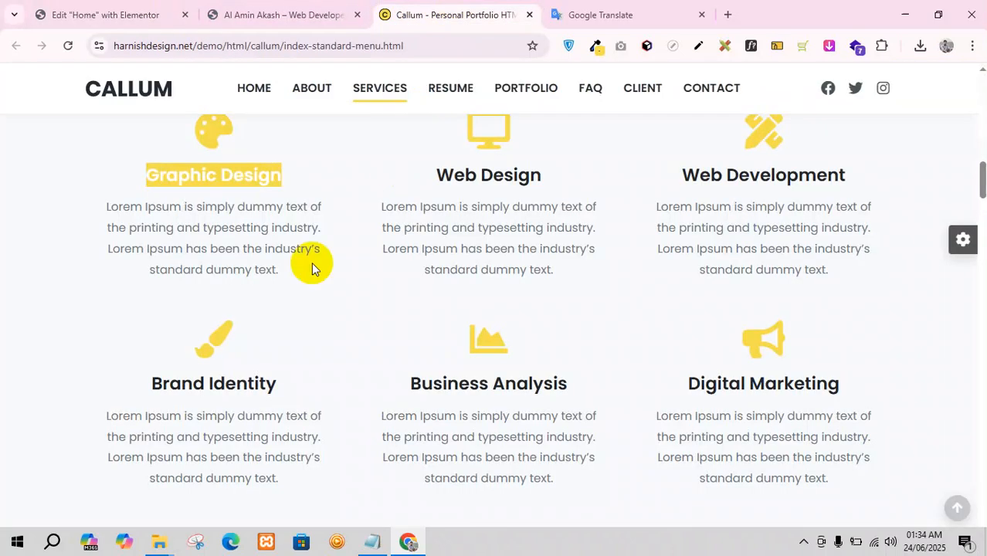
pyautogui.tripleClick(196, 247)
pyautogui.hotkey('ctrl', 'c')
pyautogui.click(147, 15)
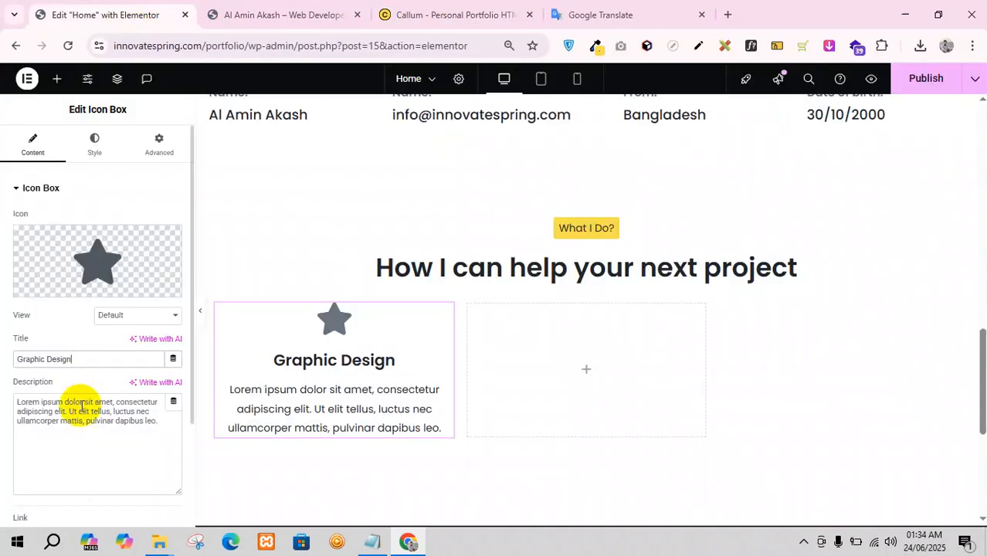
pyautogui.hotkey('ctrl', 'a')
pyautogui.hotkey('ctrl', 'v')
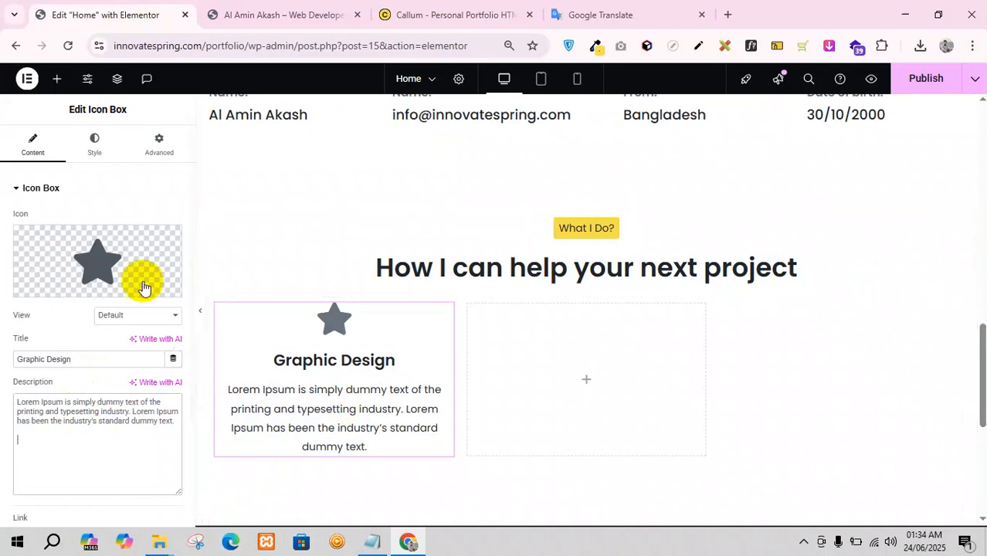
# - Inspect the Callum template's Graphic Design icon for its class name and replace the icon box's star with the Palette icon
pyautogui.click(432, 6)
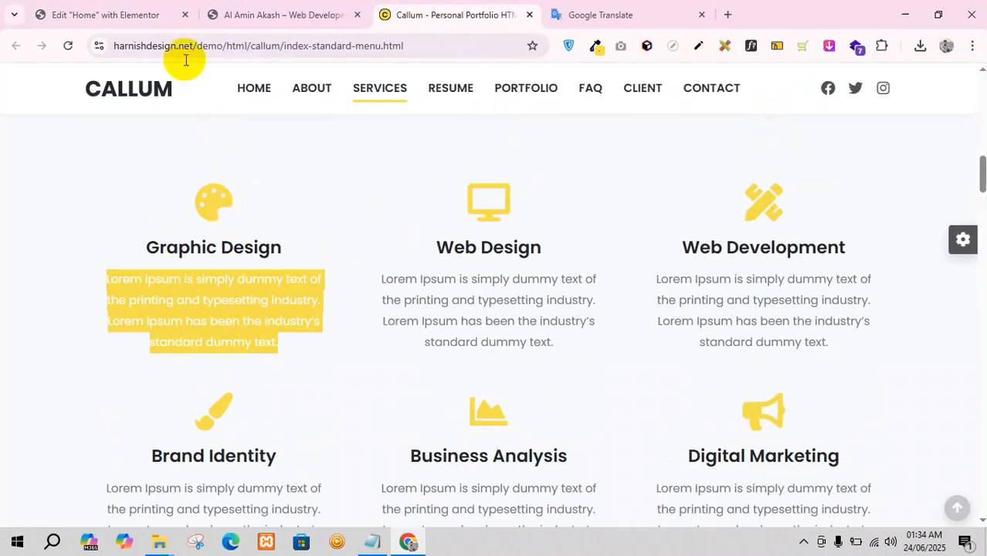
pyautogui.rightClick(223, 196)
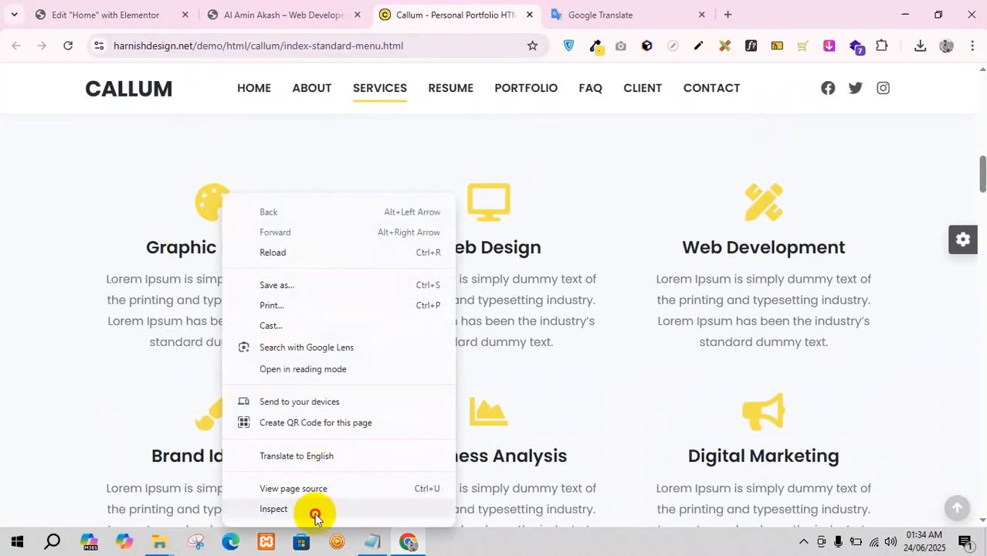
pyautogui.click(315, 513)
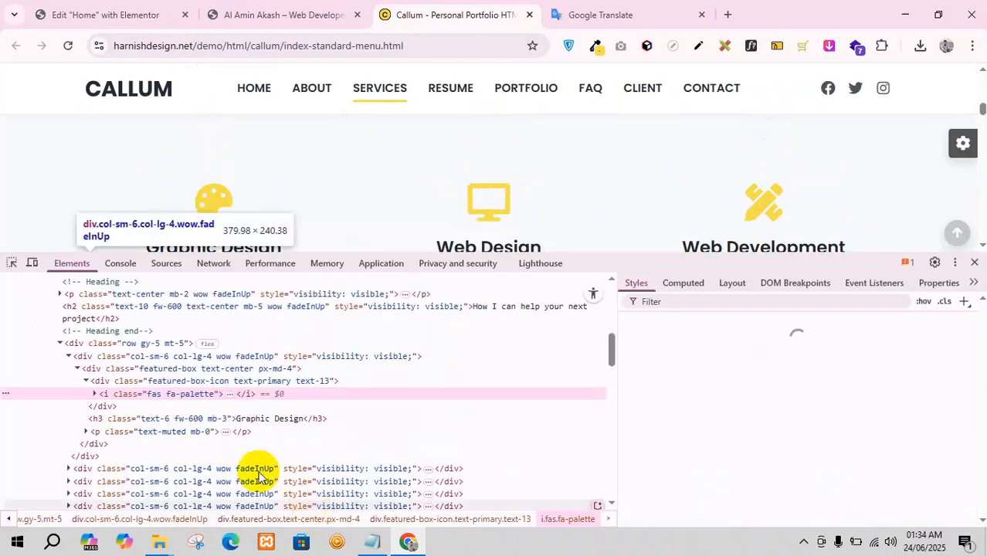
pyautogui.doubleClick(209, 396)
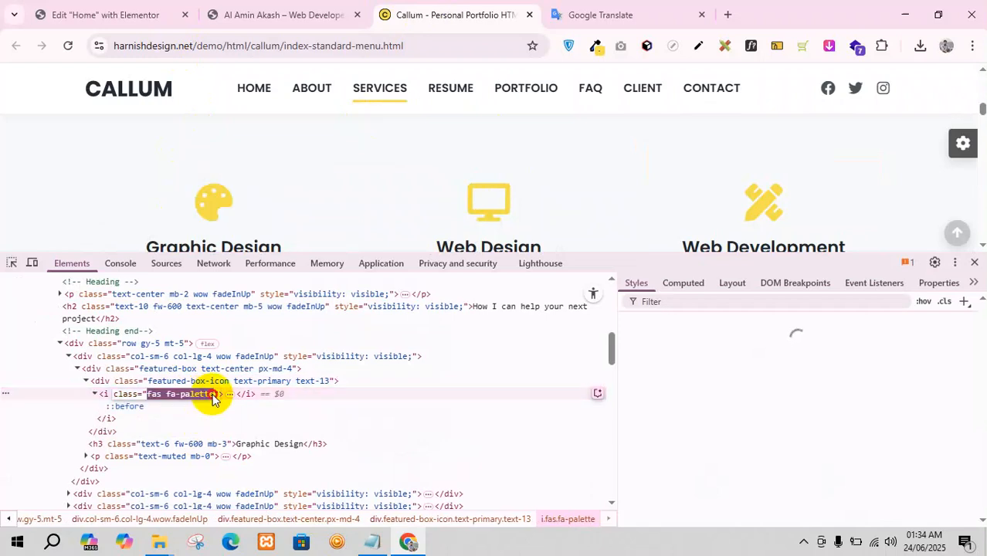
pyautogui.click(214, 11)
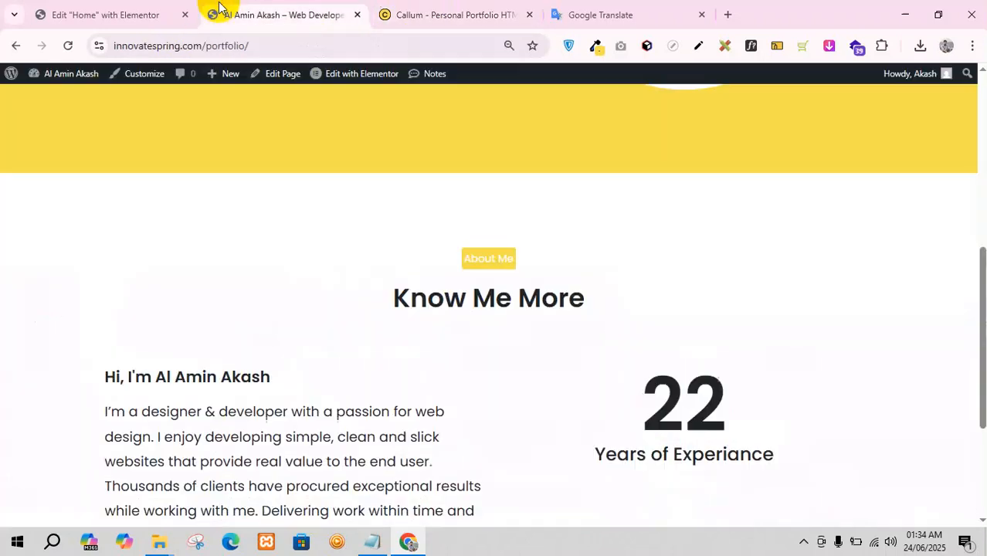
pyautogui.click(120, 15)
pyautogui.moveTo(92, 287)
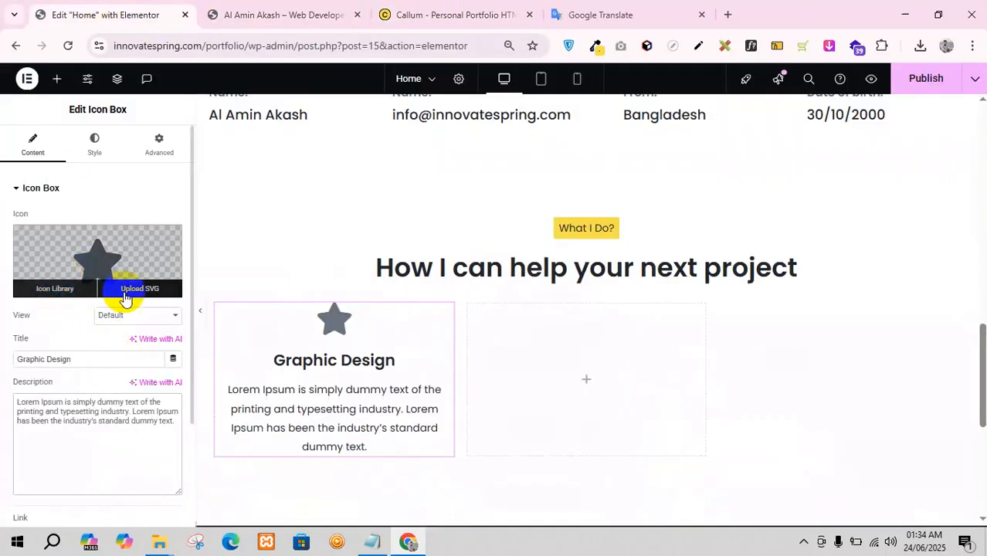
pyautogui.click(49, 287)
pyautogui.click(378, 127)
pyautogui.write('palette')
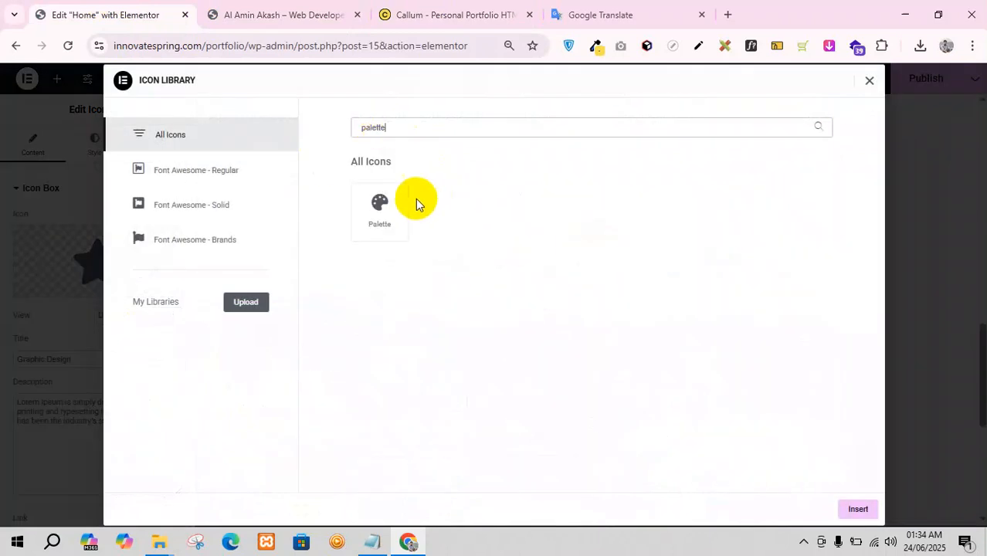
pyautogui.click(386, 209)
pyautogui.click(853, 510)
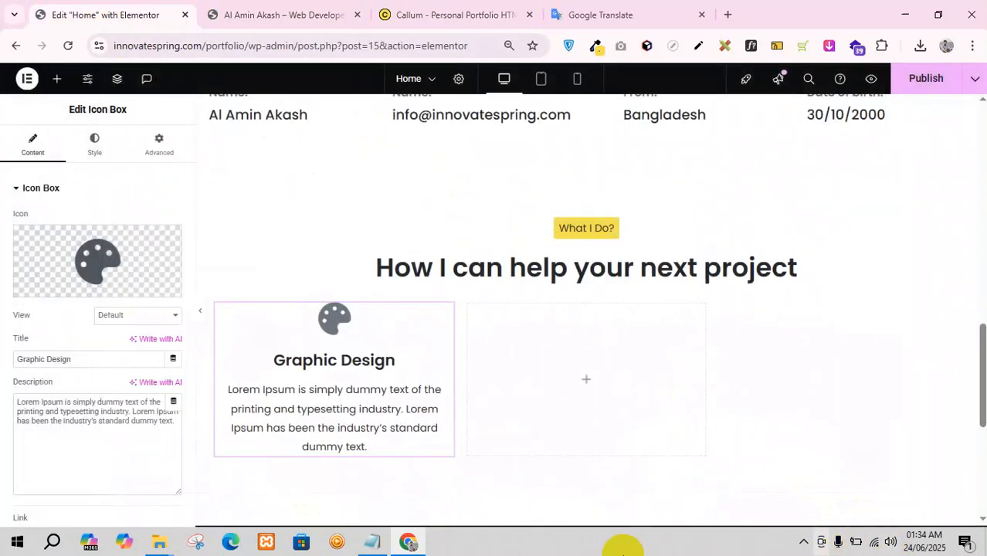
# - Set the icon box's primary icon color to the yellow global color "Background" and compare it with the Callum template
pyautogui.click(418, 10)
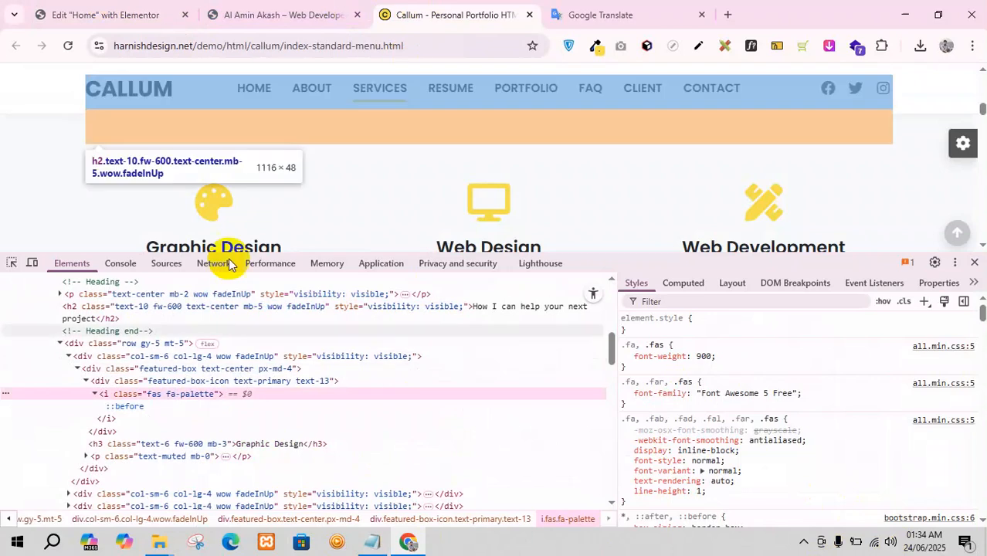
pyautogui.click(176, 9)
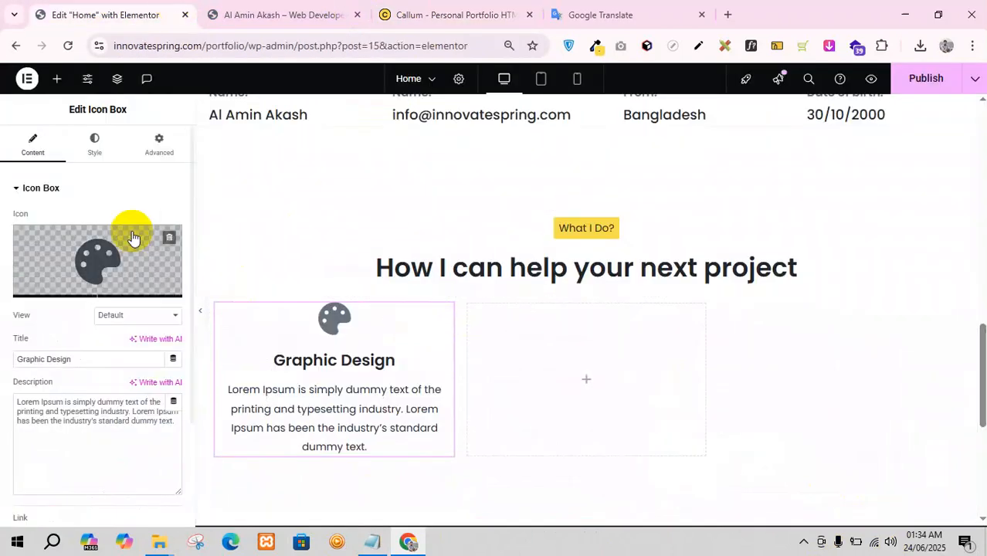
pyautogui.click(95, 145)
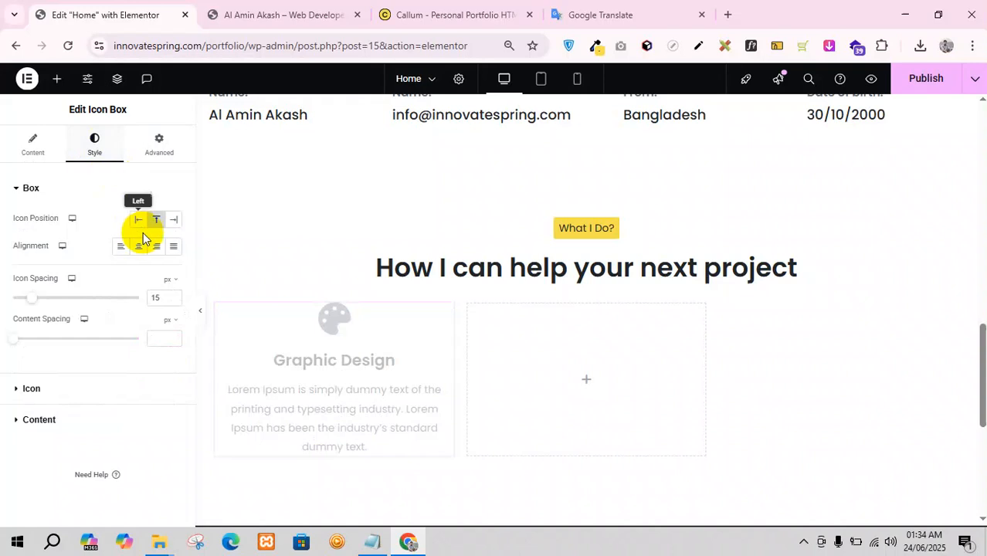
pyautogui.click(70, 390)
pyautogui.click(156, 278)
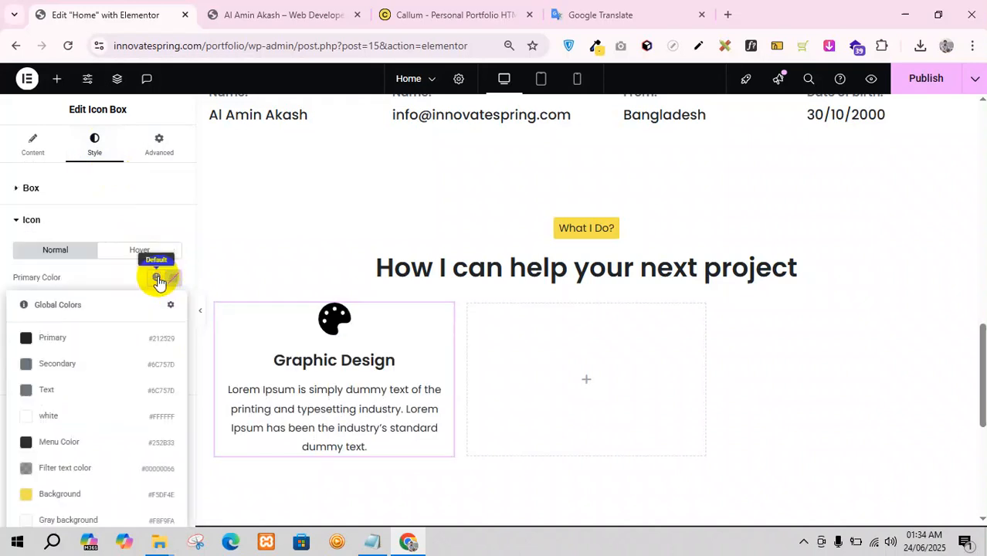
pyautogui.click(82, 492)
pyautogui.click(408, 11)
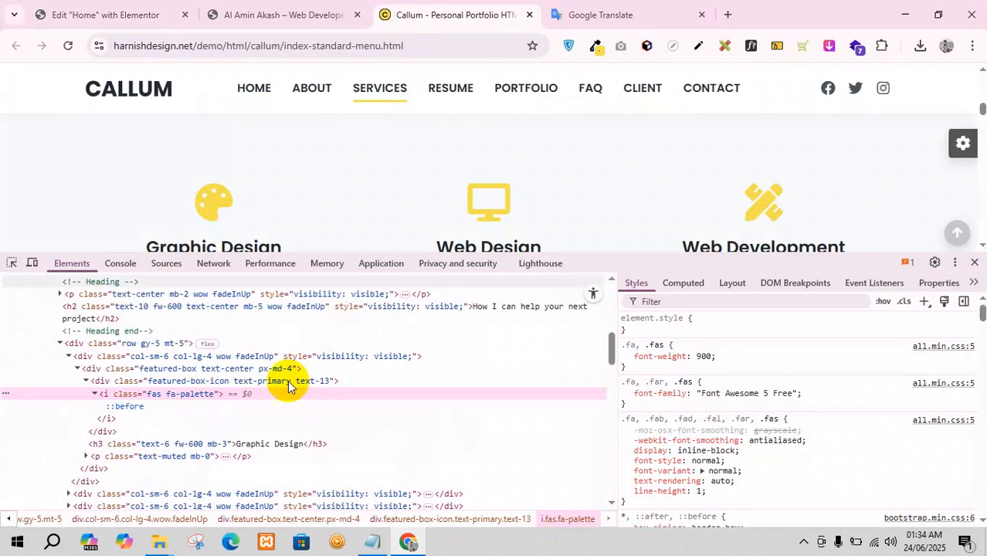
# - Return to the Elementor page and try to copy the Graphic Design icon box into the grid's empty second cell
pyautogui.scroll(-1, 331, 174)
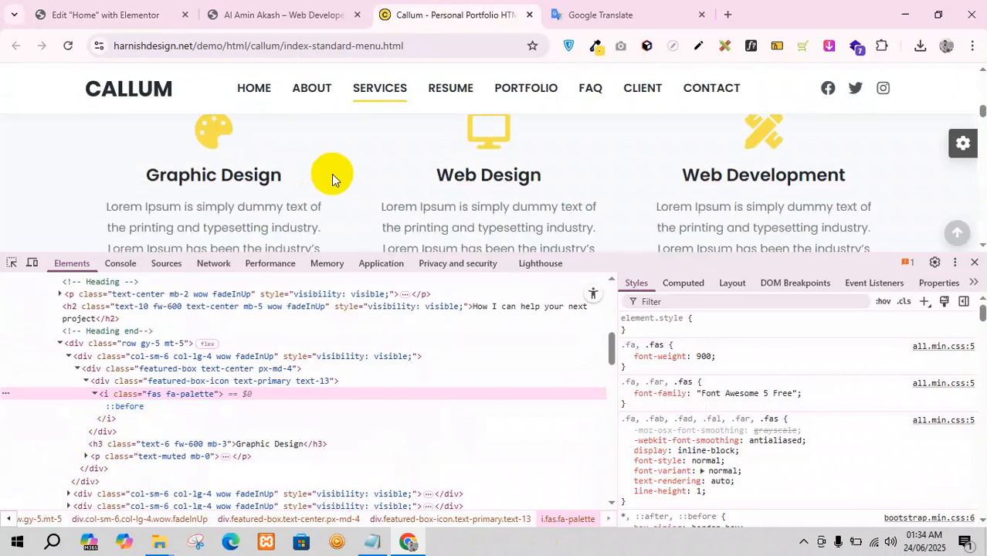
pyautogui.click(129, 7)
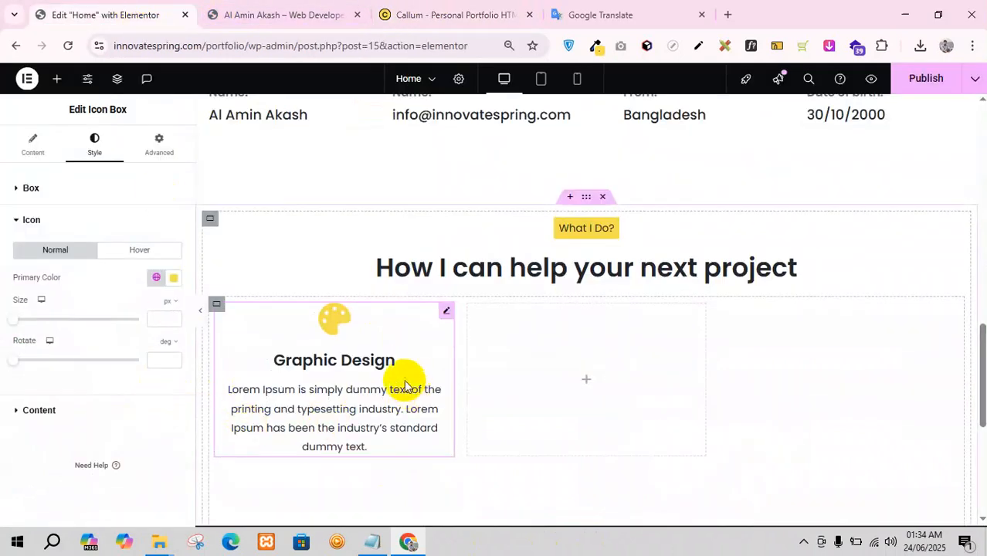
pyautogui.rightClick(447, 313)
pyautogui.click(499, 284)
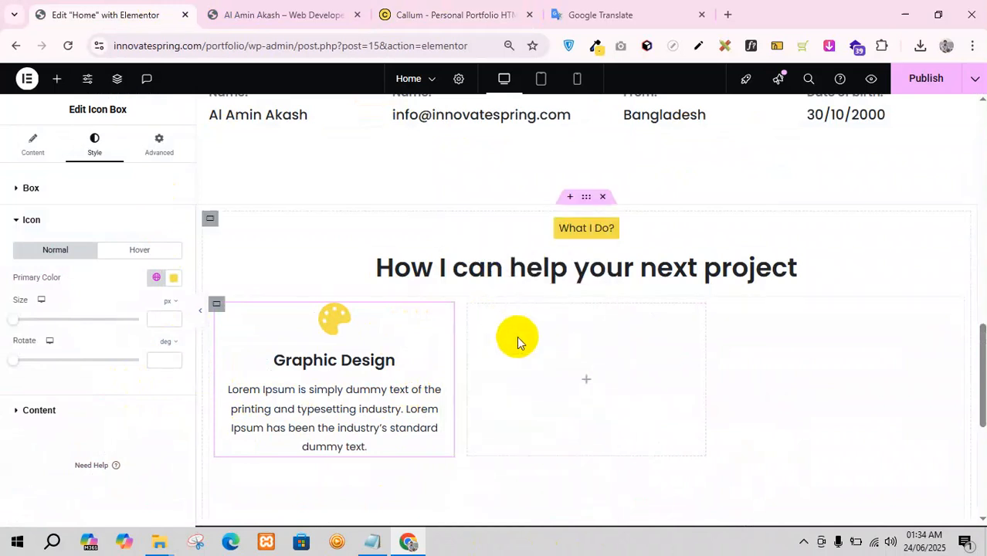
pyautogui.rightClick(601, 312)
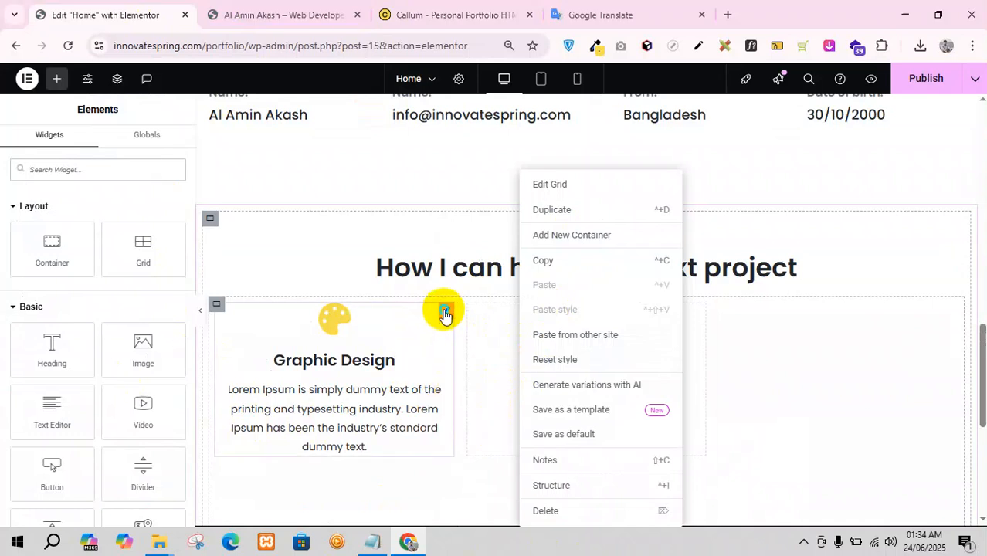
pyautogui.rightClick(445, 310)
pyautogui.click(484, 289)
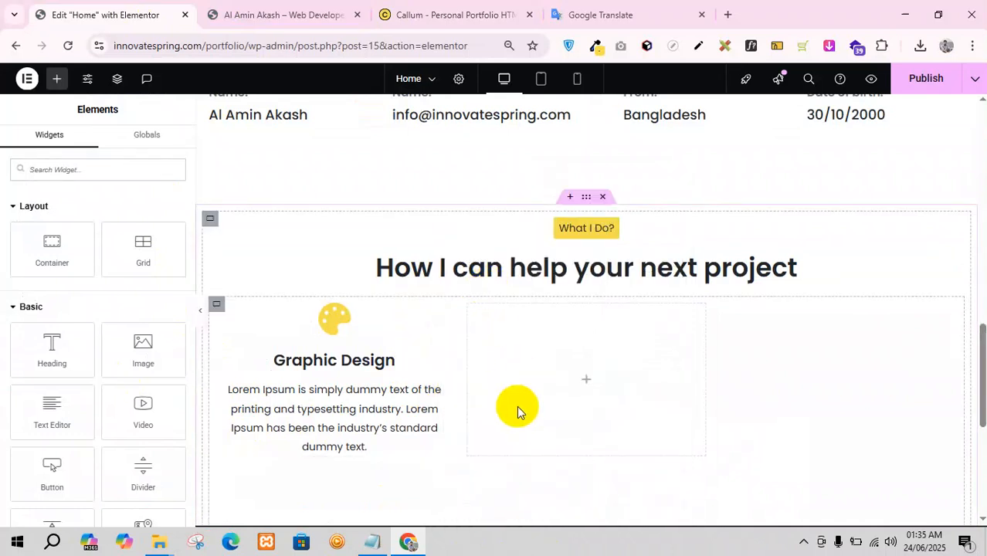
pyautogui.rightClick(580, 382)
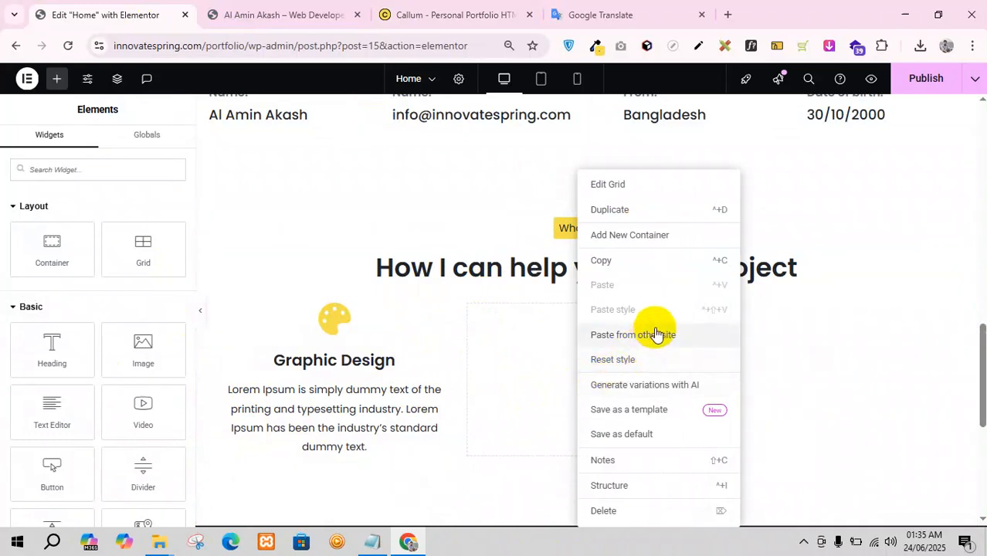
# - Duplicate the Graphic Design icon box until all six cells of the grid are filled
pyautogui.rightClick(418, 347)
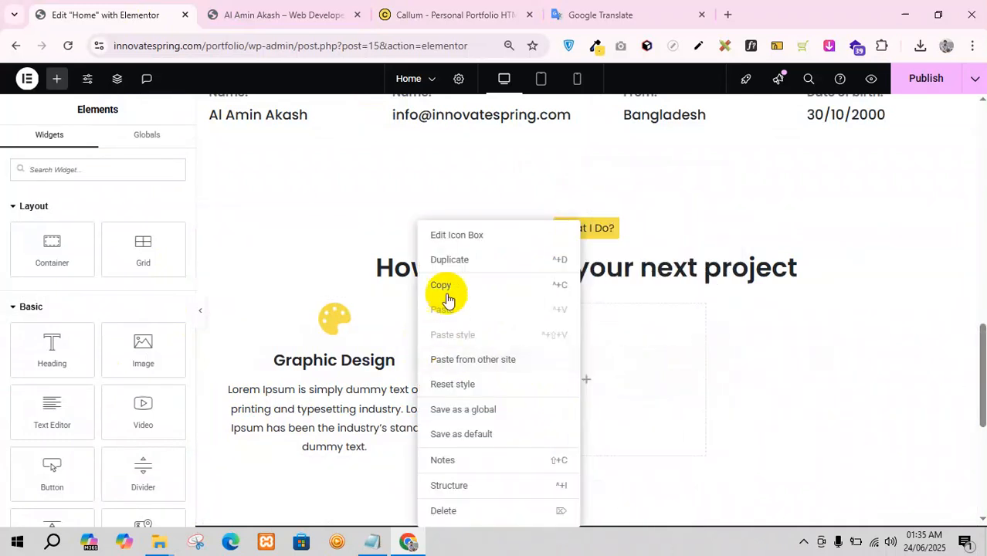
pyautogui.click(460, 261)
pyautogui.rightClick(535, 363)
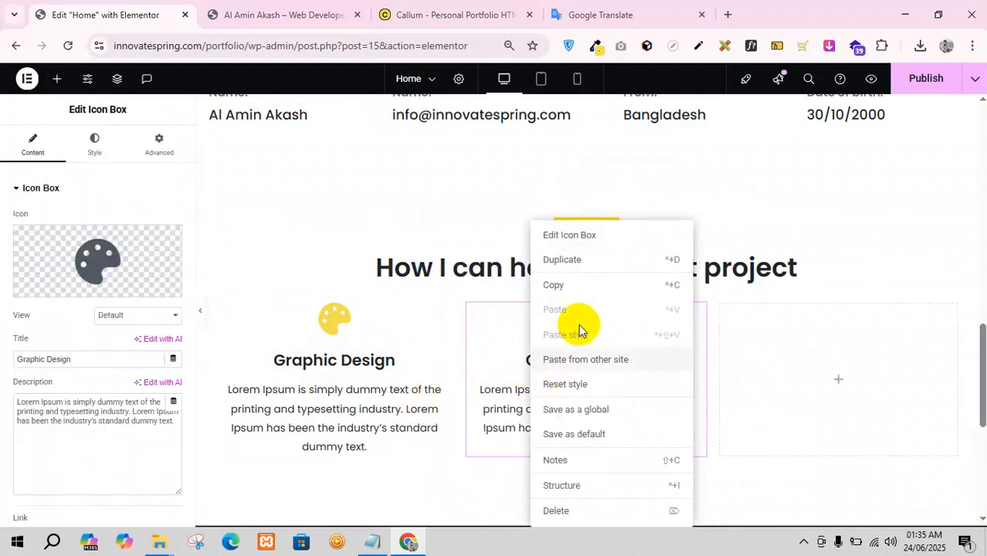
pyautogui.click(581, 261)
pyautogui.scroll(-2, 578, 274)
pyautogui.rightClick(775, 226)
pyautogui.click(804, 257)
pyautogui.rightClick(398, 365)
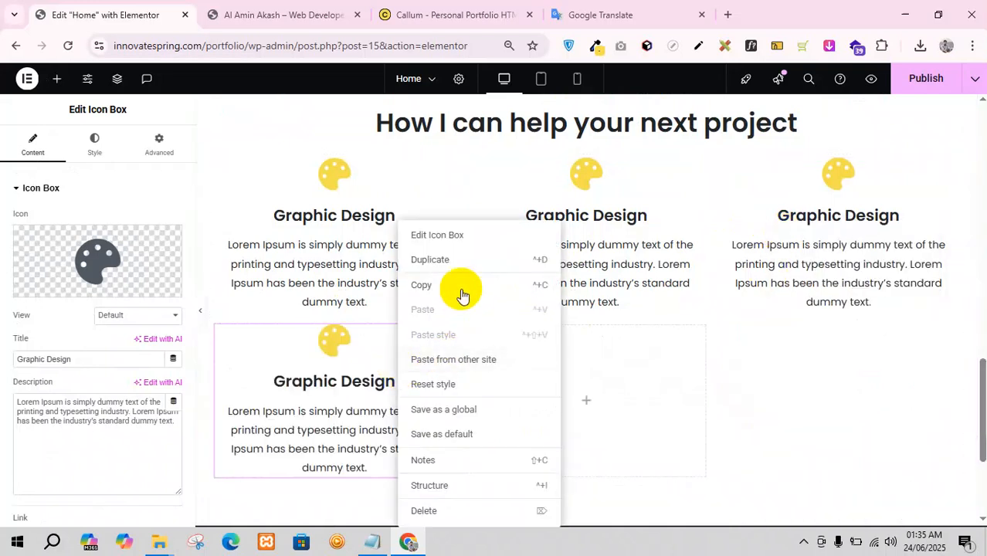
pyautogui.click(459, 260)
pyautogui.rightClick(537, 409)
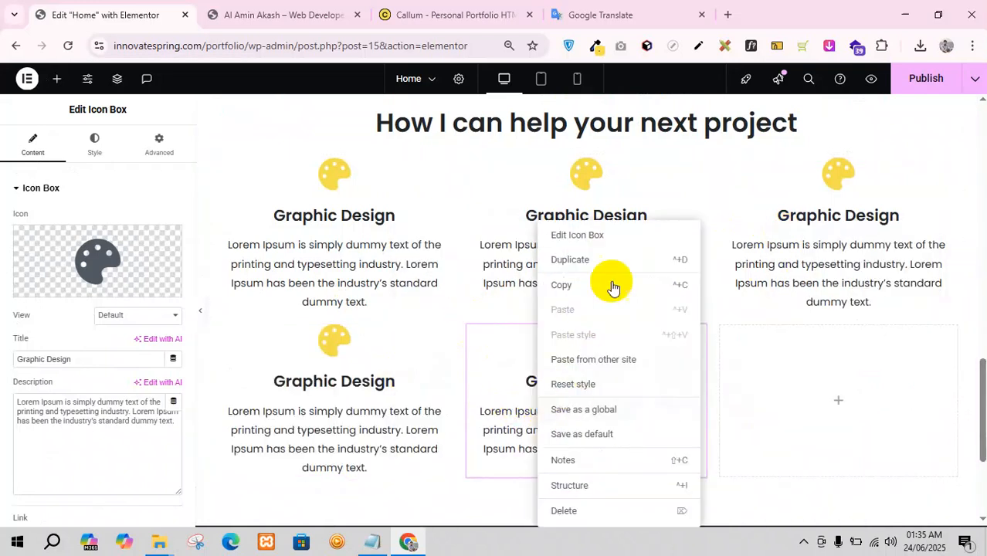
pyautogui.click(602, 261)
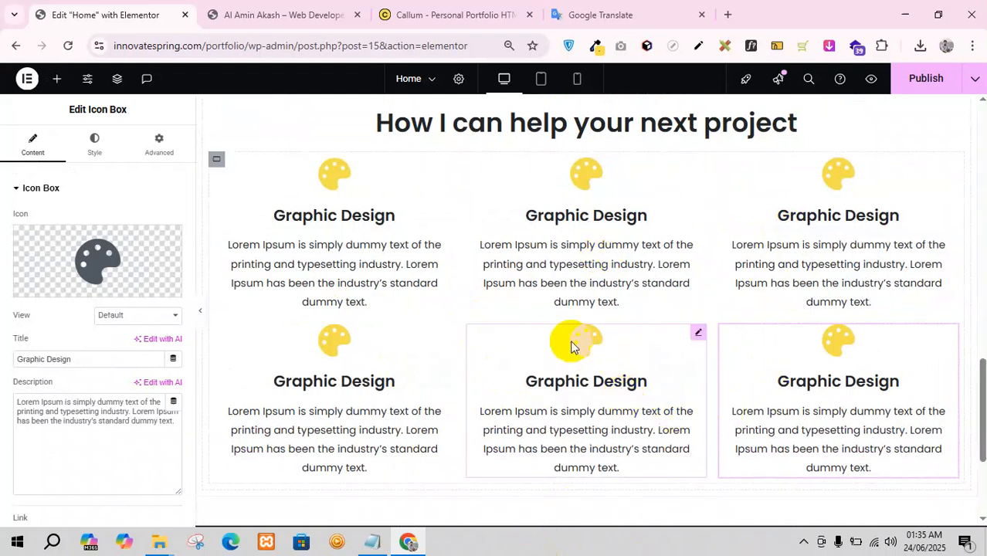
# - Compare the icon box grid with the Callum template's services grid, closing the template's developer tools for a full view
pyautogui.scroll(-2, 470, 325)
pyautogui.scroll(2, 661, 247)
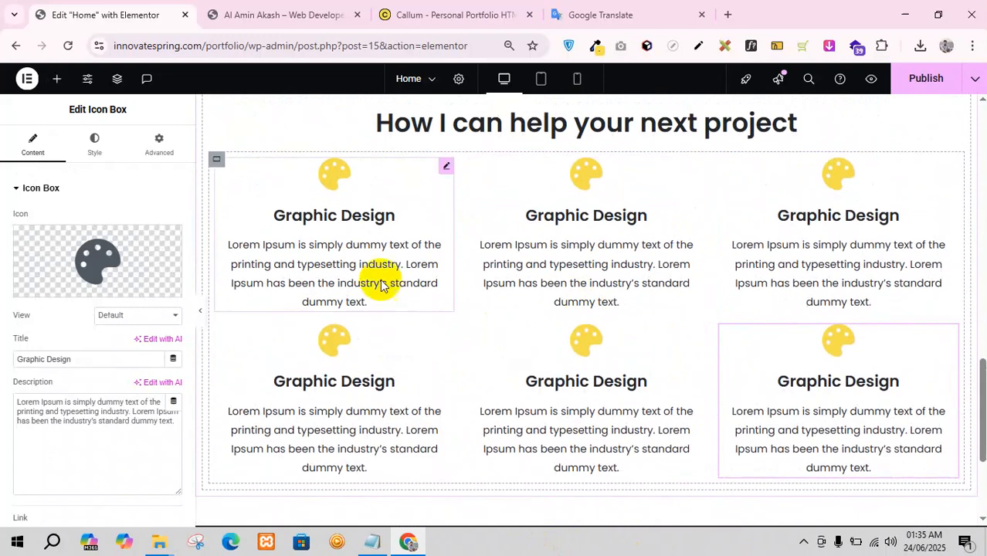
pyautogui.click(463, 11)
pyautogui.scroll(-1, 574, 198)
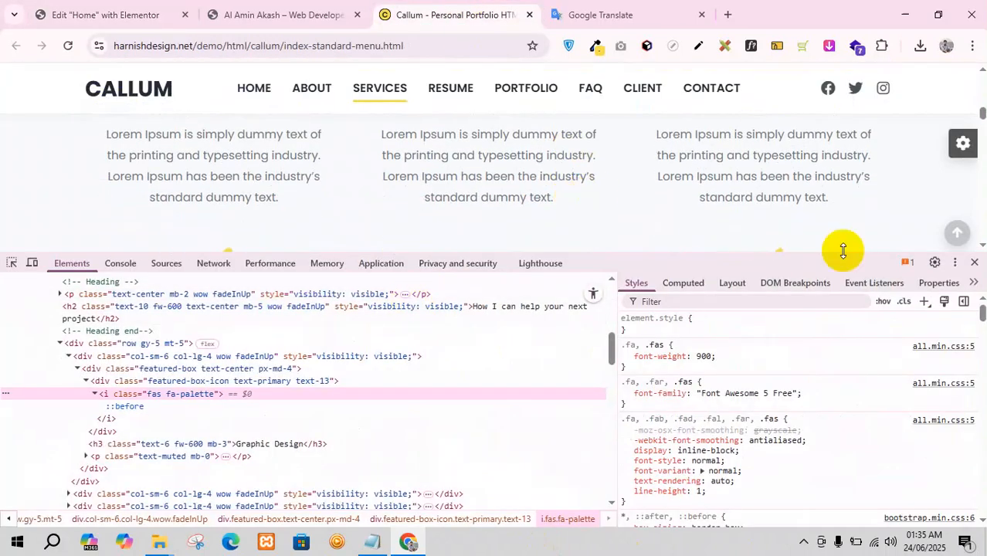
pyautogui.click(975, 264)
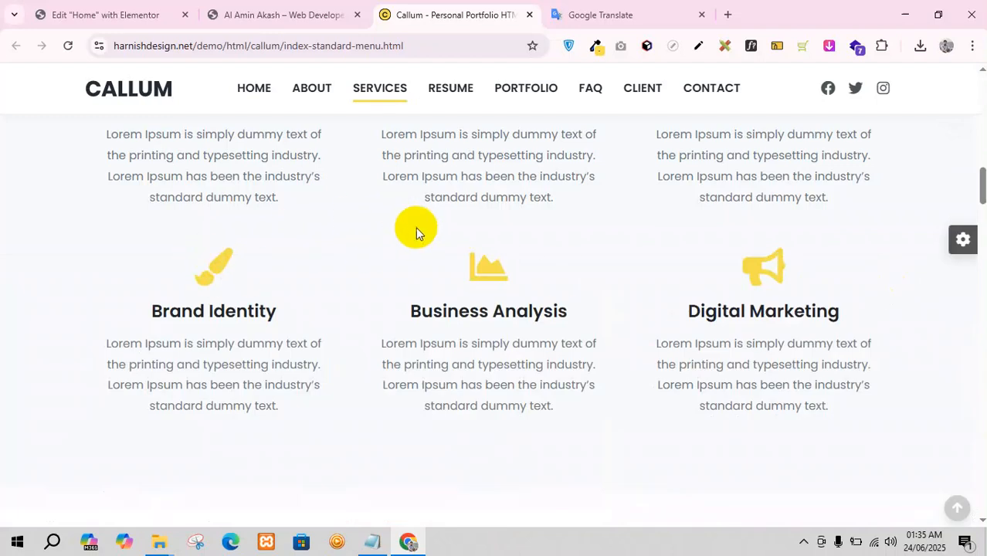
pyautogui.click(278, 14)
pyautogui.scroll(1, 364, 102)
pyautogui.click(106, 15)
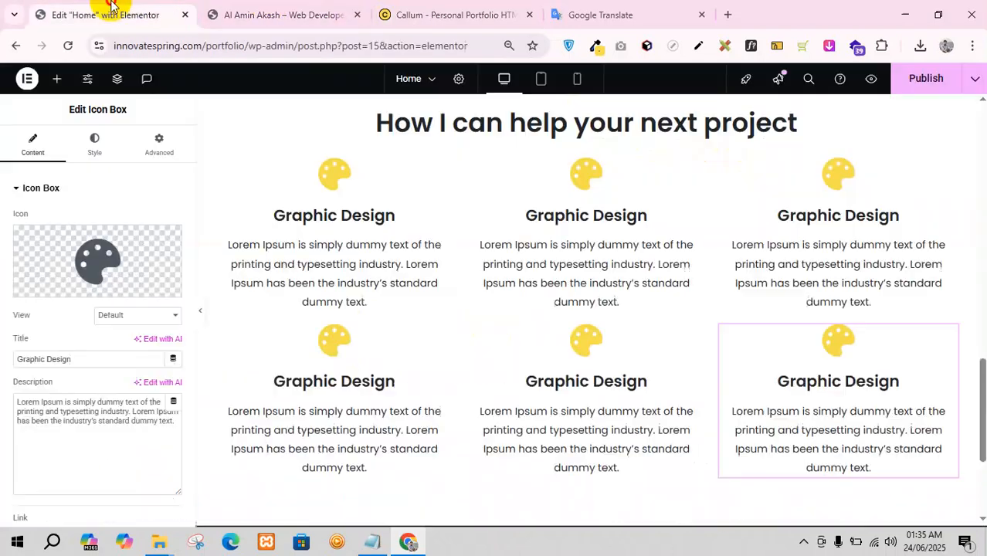
# - Unlink the first icon box's margins and set its bottom margin to 25 px
pyautogui.click(447, 169)
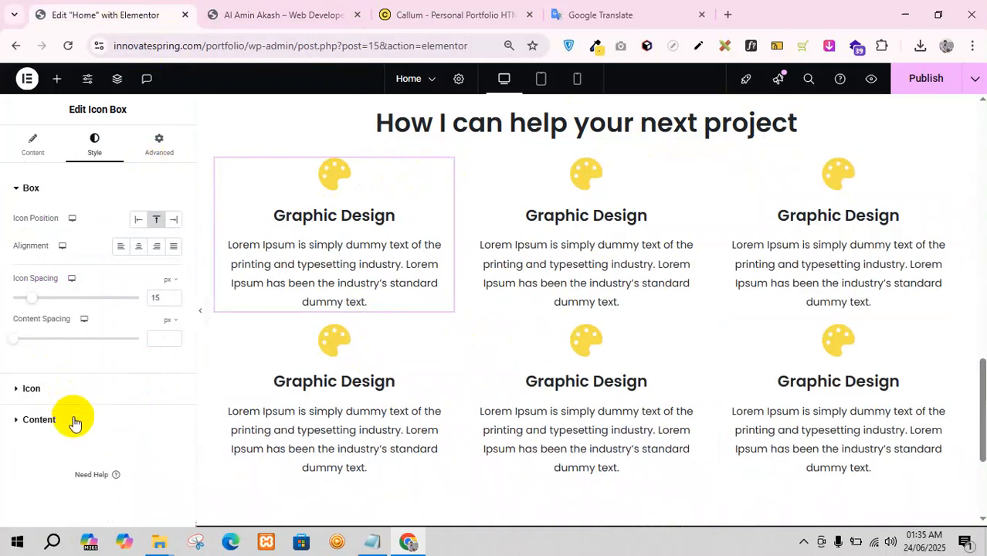
pyautogui.click(159, 147)
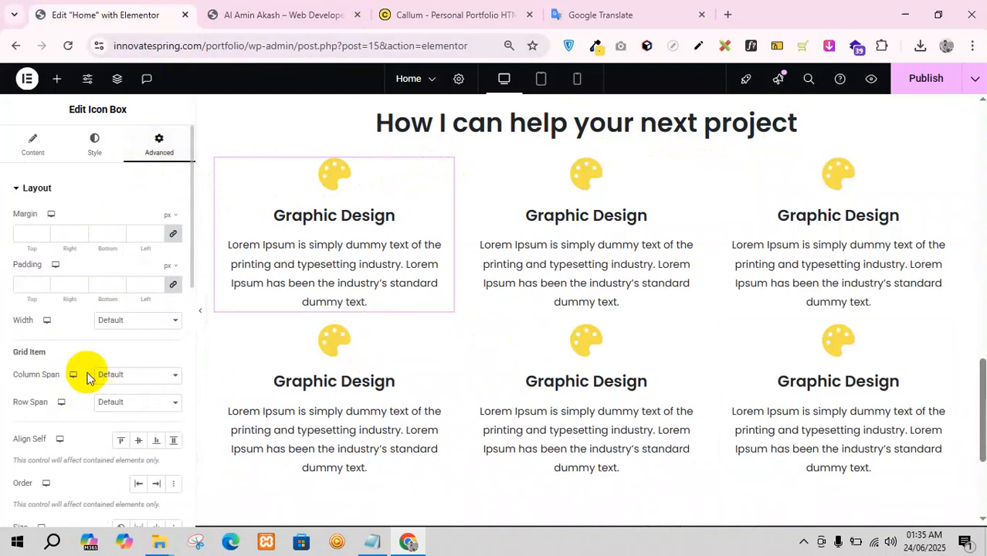
pyautogui.click(173, 226)
pyautogui.click(105, 234)
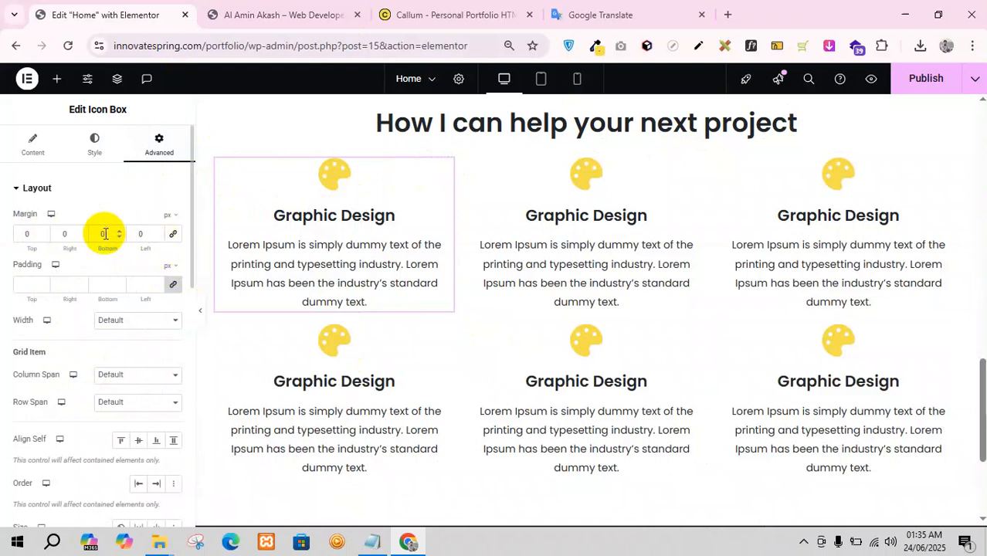
pyautogui.write('20')
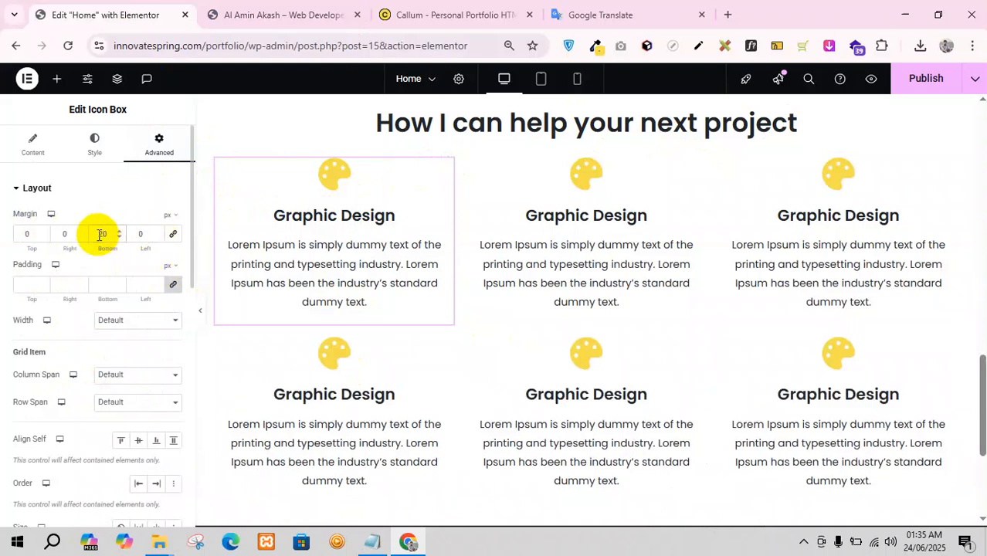
pyautogui.press('Up')
pyautogui.press('Up')
pyautogui.press('Up')
pyautogui.press('Up')
pyautogui.press('Up')
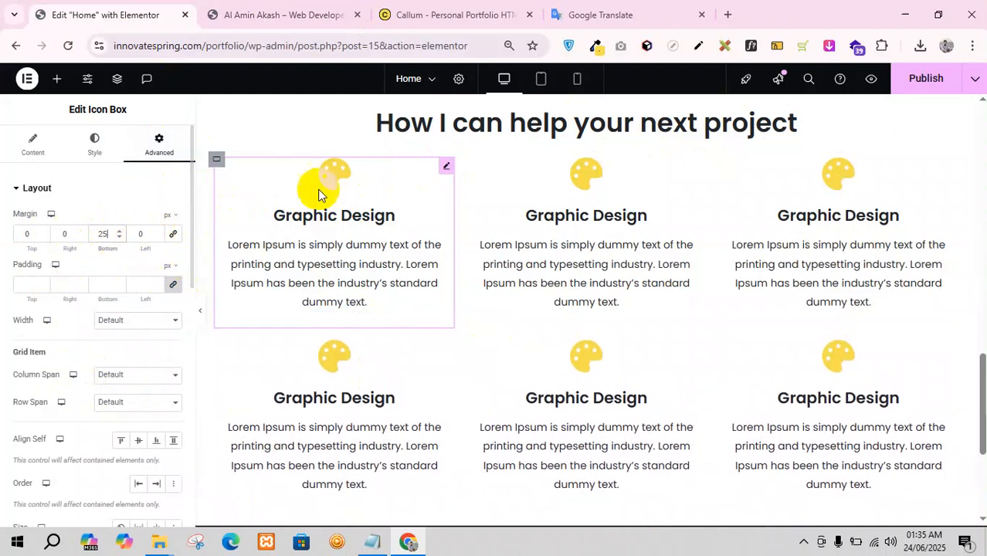
pyautogui.rightClick(445, 171)
pyautogui.click(481, 207)
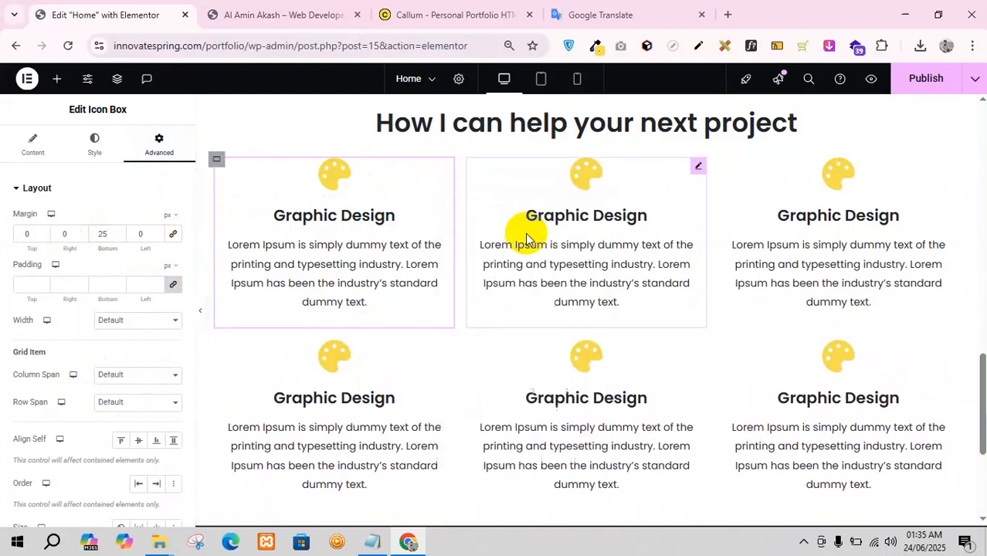
pyautogui.rightClick(698, 170)
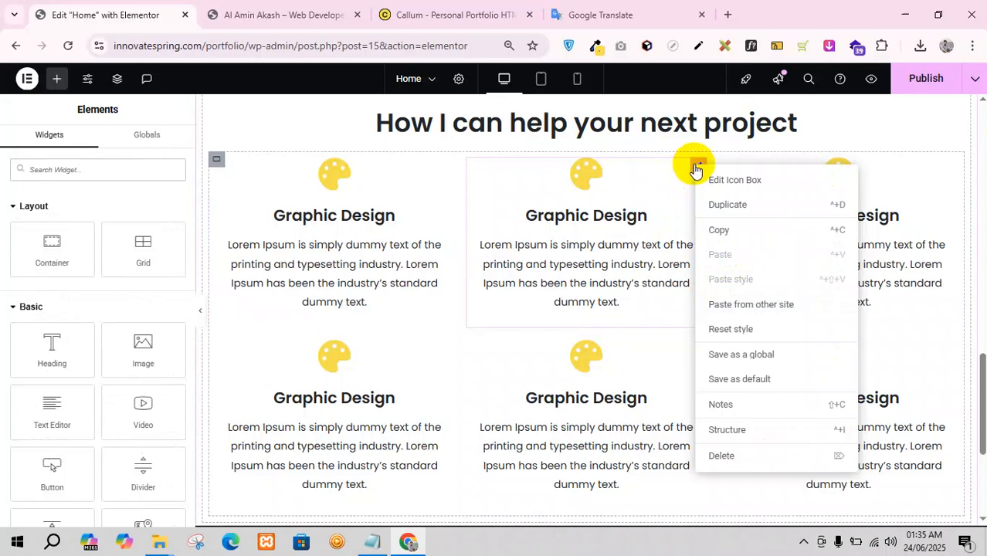
pyautogui.click(697, 170)
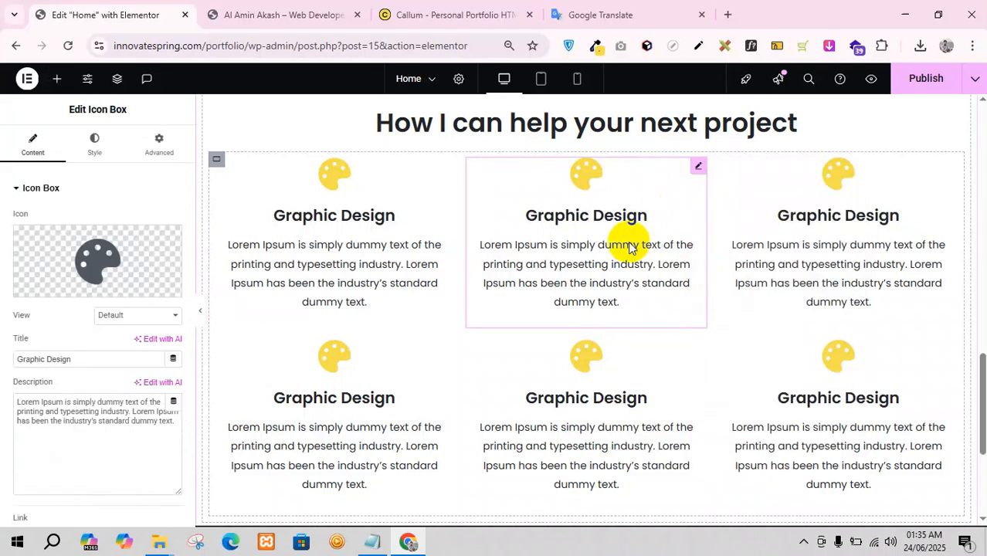
# - Delete the five duplicated icon boxes, keeping only the first one with the 25 px bottom margin
pyautogui.rightClick(578, 222)
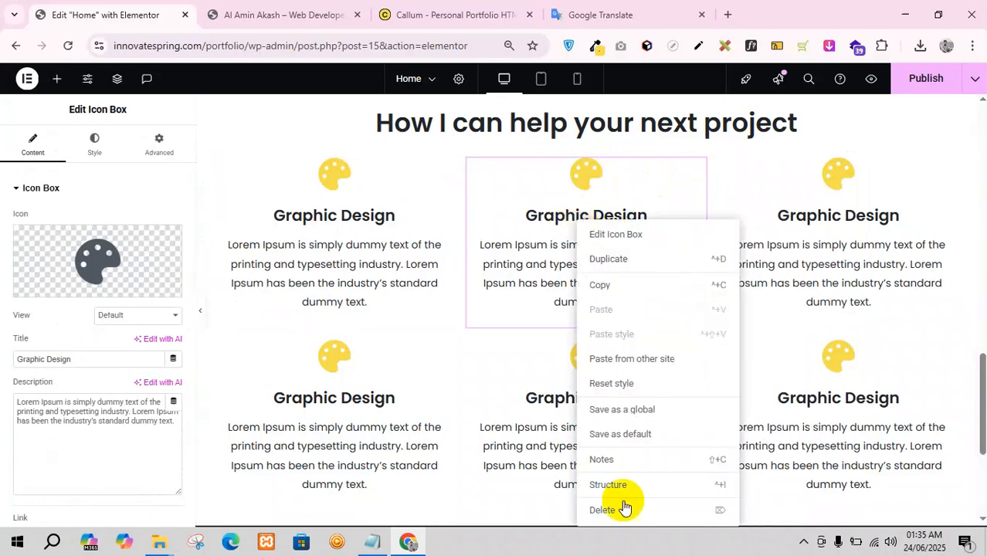
pyautogui.click(615, 507)
pyautogui.rightClick(580, 224)
pyautogui.click(611, 510)
pyautogui.rightClick(579, 224)
pyautogui.click(616, 511)
pyautogui.rightClick(595, 223)
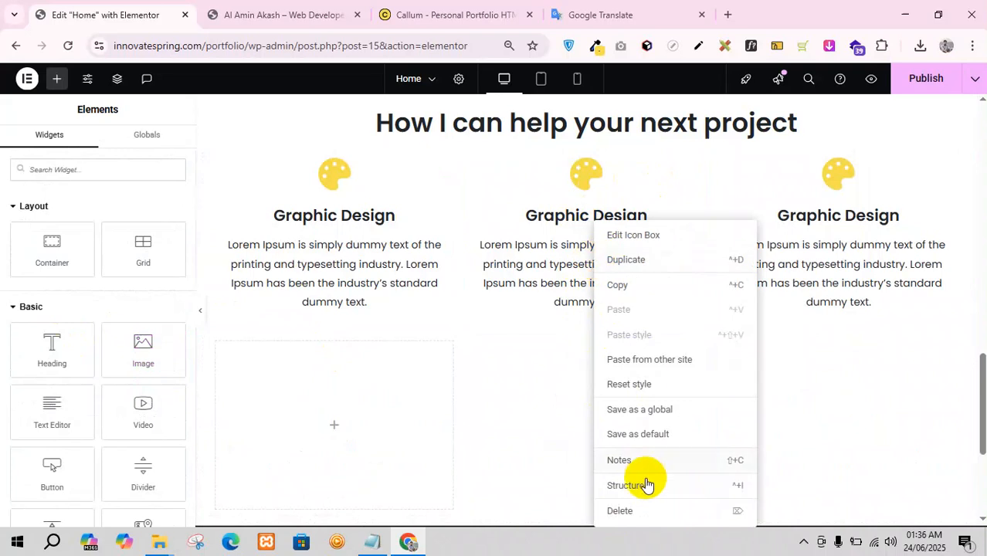
pyautogui.click(633, 512)
pyautogui.rightClick(626, 221)
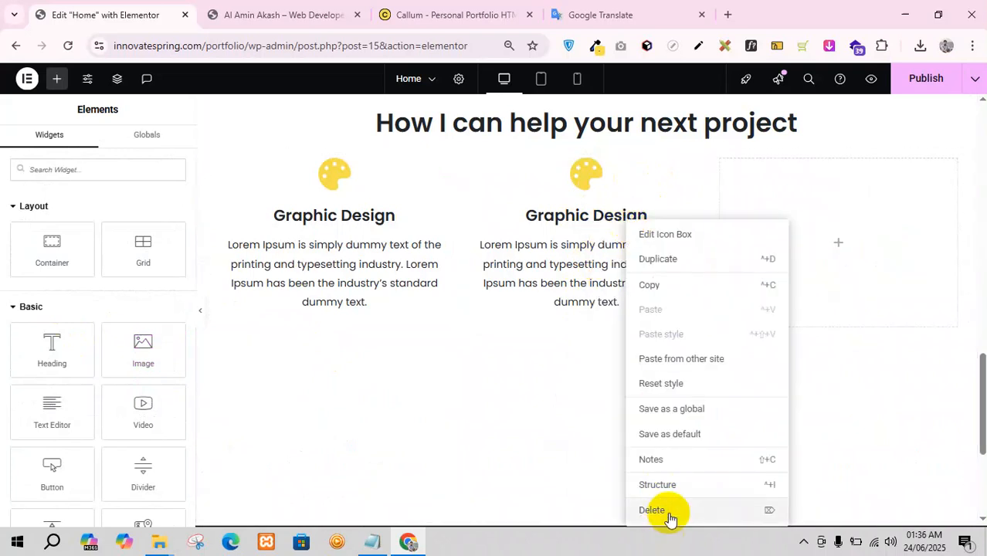
pyautogui.click(667, 513)
# - Duplicate the icon box with the 25 px bottom margin until the grid holds six icon boxes in two rows
pyautogui.click(441, 169)
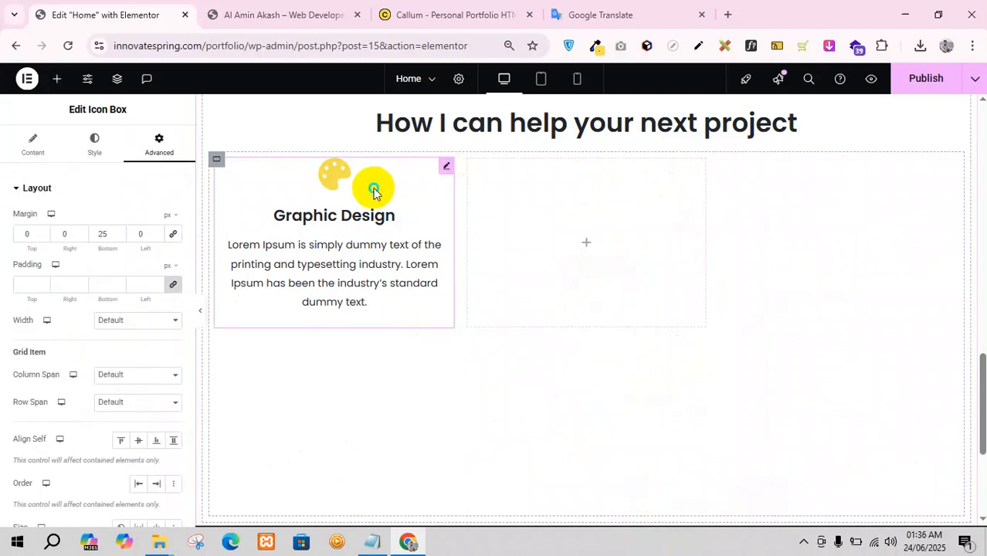
pyautogui.rightClick(374, 188)
pyautogui.click(410, 227)
pyautogui.rightClick(541, 213)
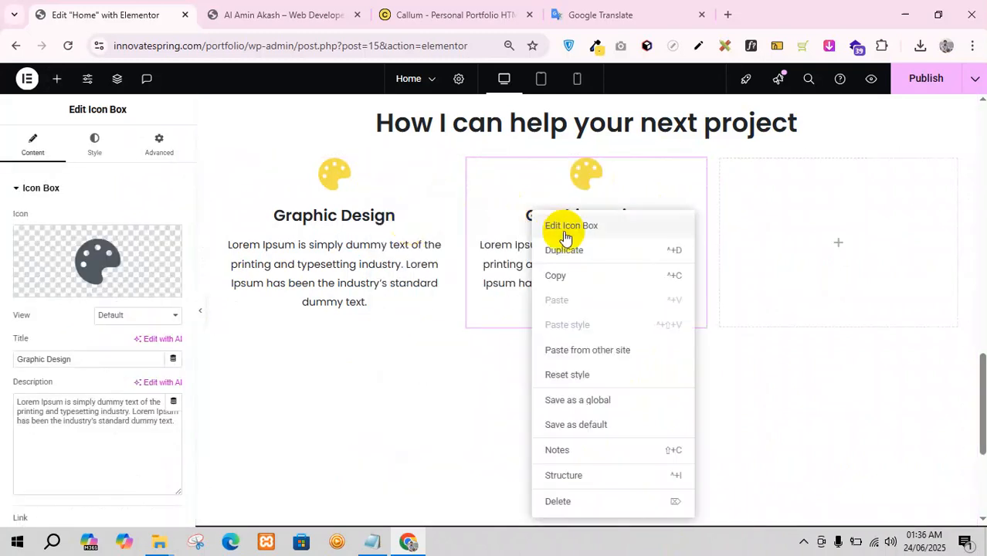
pyautogui.click(573, 249)
pyautogui.rightClick(771, 214)
pyautogui.click(789, 249)
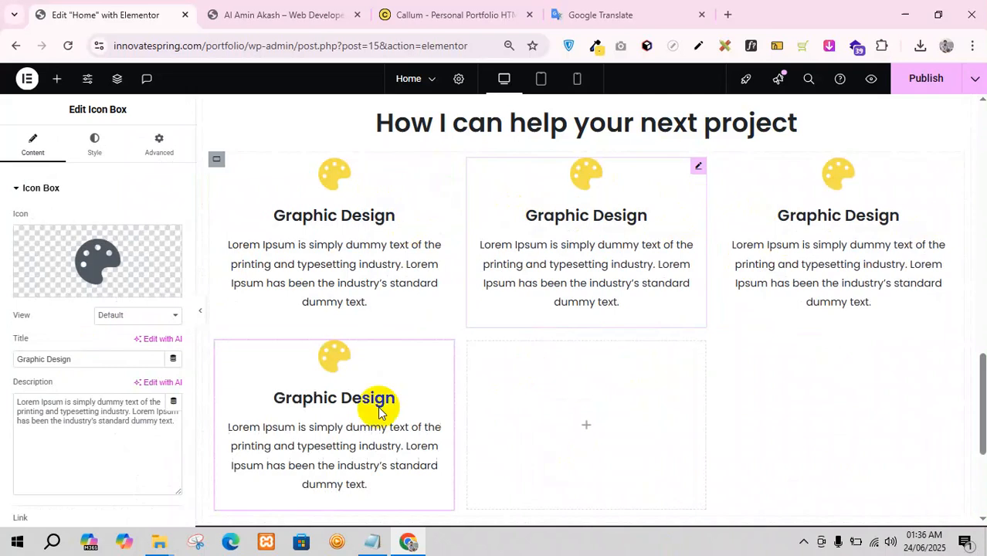
pyautogui.rightClick(382, 410)
pyautogui.click(362, 259)
pyautogui.scroll(-1, 546, 336)
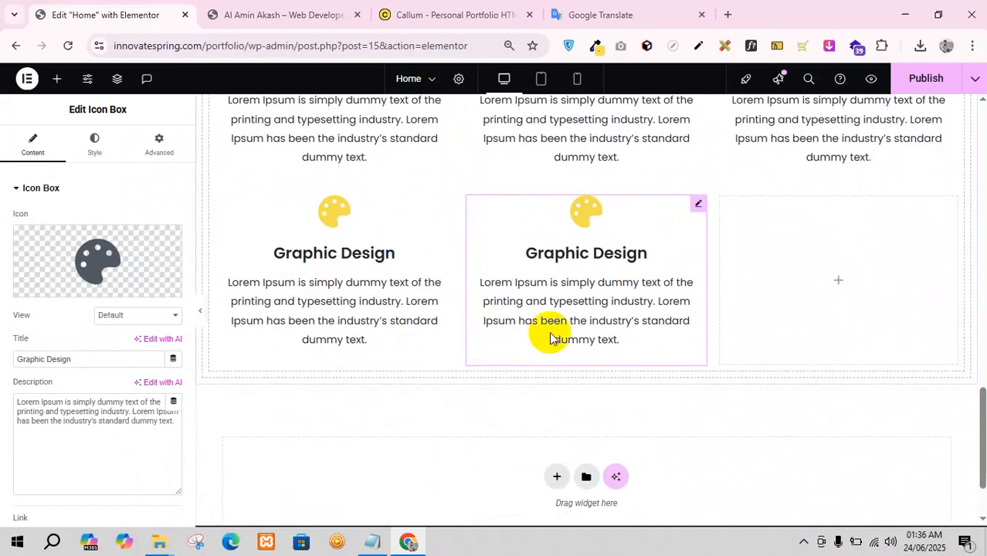
pyautogui.rightClick(580, 309)
pyautogui.click(607, 264)
pyautogui.scroll(2, 525, 216)
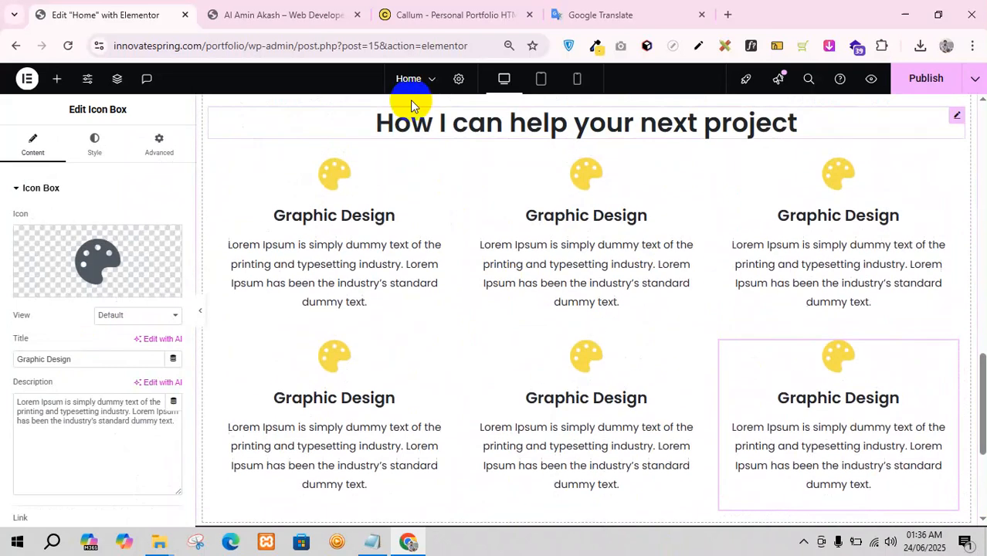
# - Copy the "Web Design" title from the Callum template and use it as the title of the second icon box
pyautogui.click(456, 15)
pyautogui.scroll(3, 484, 331)
pyautogui.moveTo(550, 313); pyautogui.dragTo(403, 309)
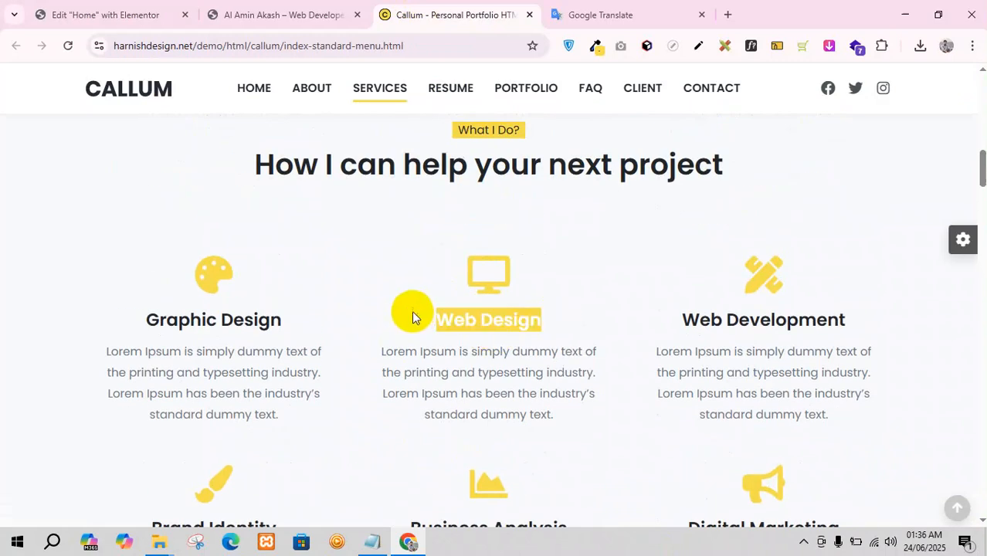
pyautogui.click(228, 7)
pyautogui.click(155, 15)
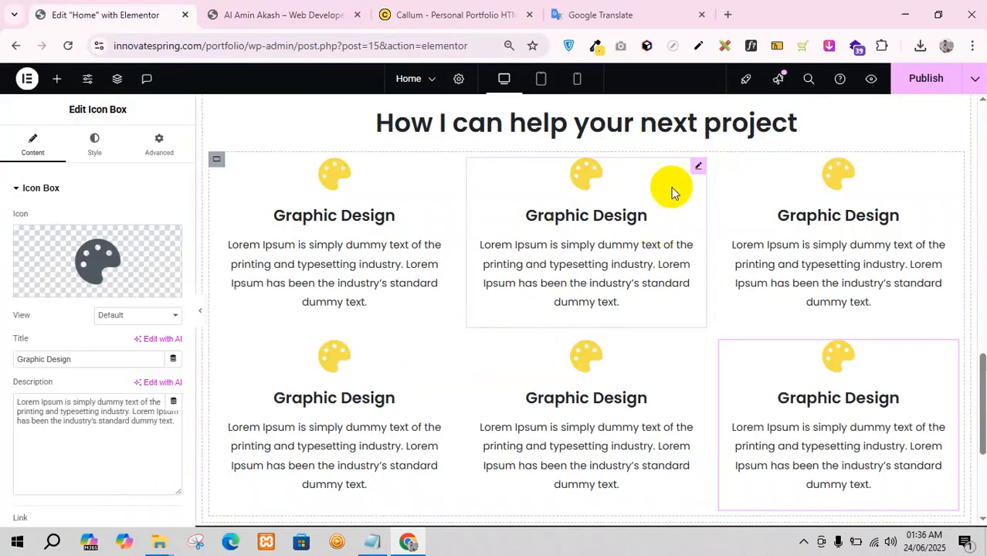
pyautogui.click(698, 169)
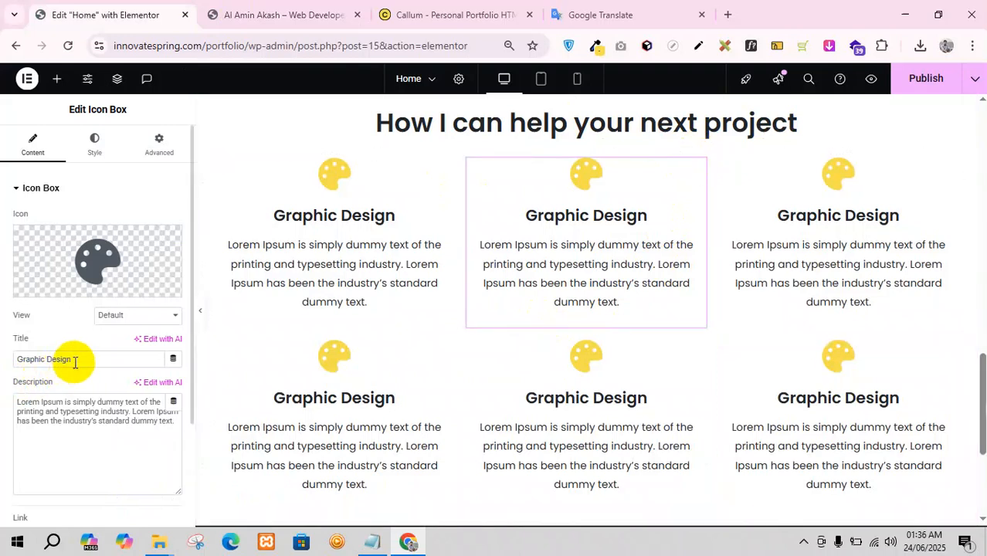
pyautogui.hotkey('ctrl', 'v')
# - Copy the "Web Development" title from the Callum template and use it as the title of the third icon box
pyautogui.click(359, 14)
pyautogui.click(388, 15)
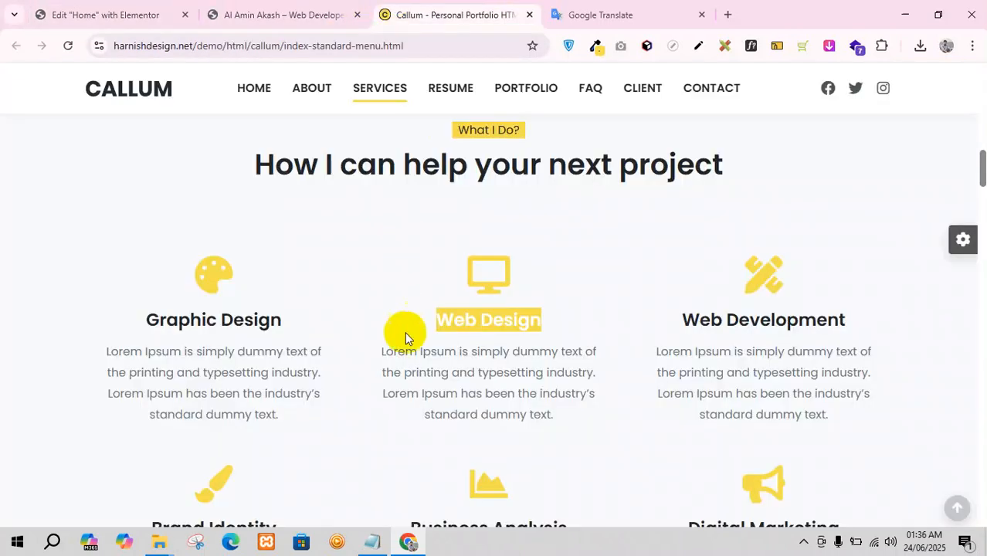
pyautogui.tripleClick(412, 367)
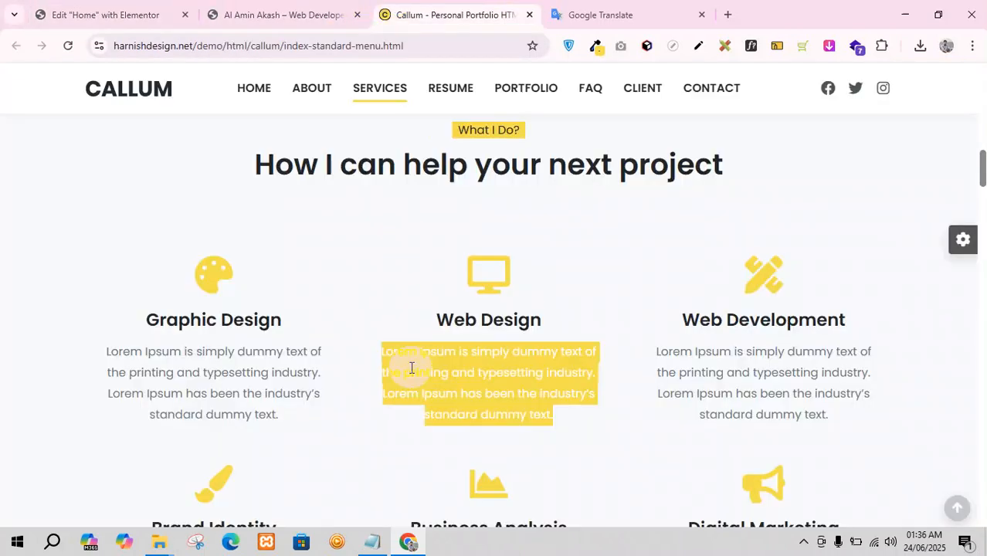
pyautogui.tripleClick(717, 325)
pyautogui.click(108, 15)
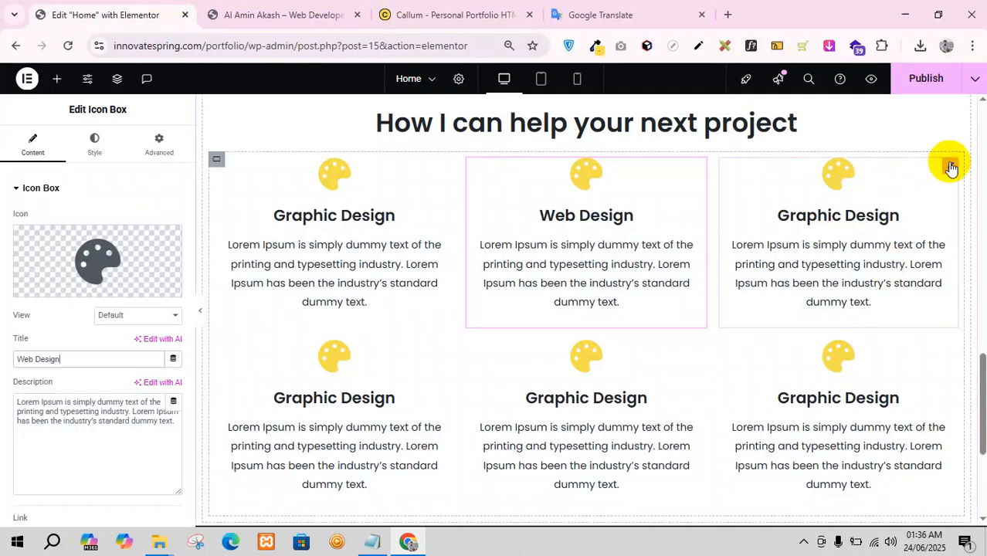
pyautogui.click(951, 165)
pyautogui.tripleClick(65, 359)
pyautogui.hotkey('ctrl', 'v')
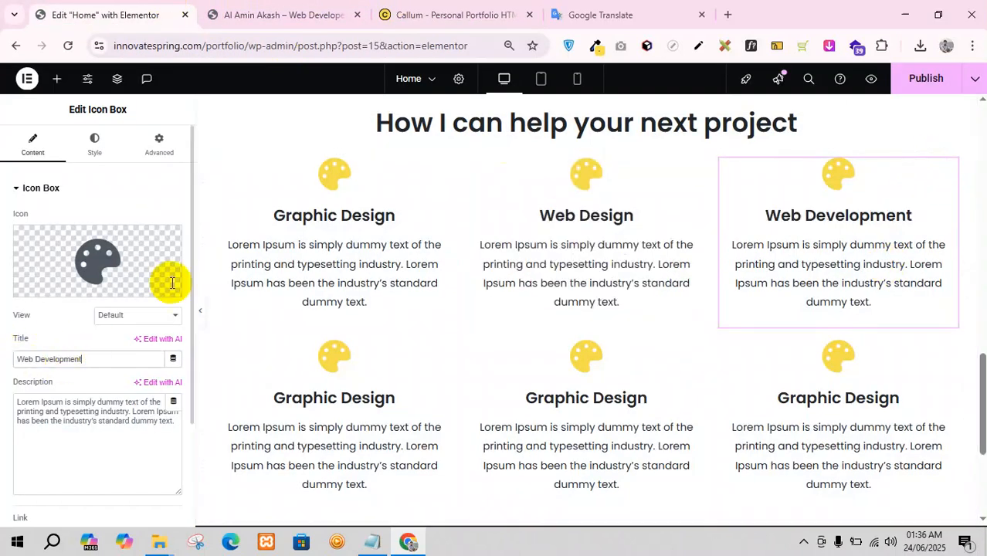
# - Take the "Brand Identity" title from the Callum template and set it as the title of the fourth icon box
pyautogui.click(472, 6)
pyautogui.scroll(-3, 97, 274)
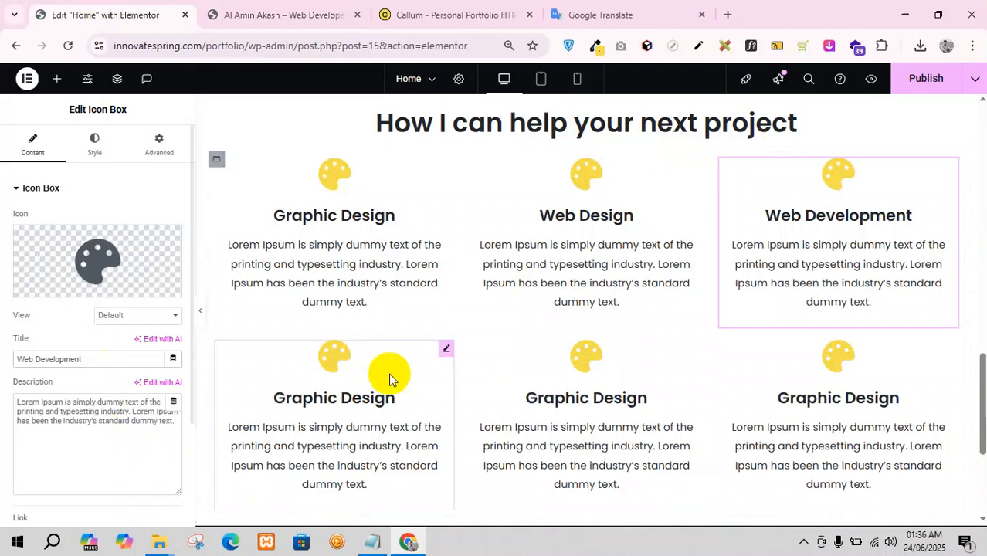
pyautogui.click(448, 351)
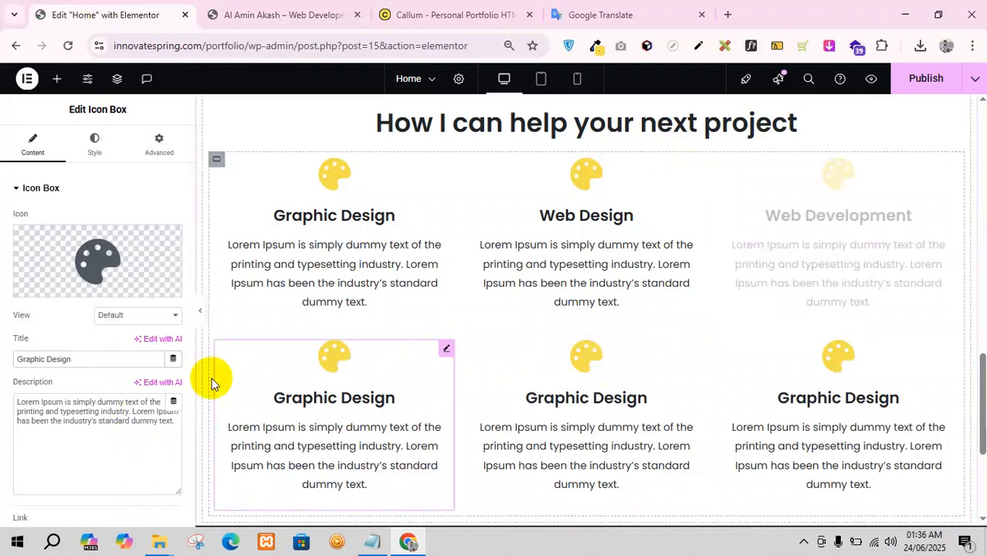
pyautogui.tripleClick(47, 359)
pyautogui.write('Brand Identity')
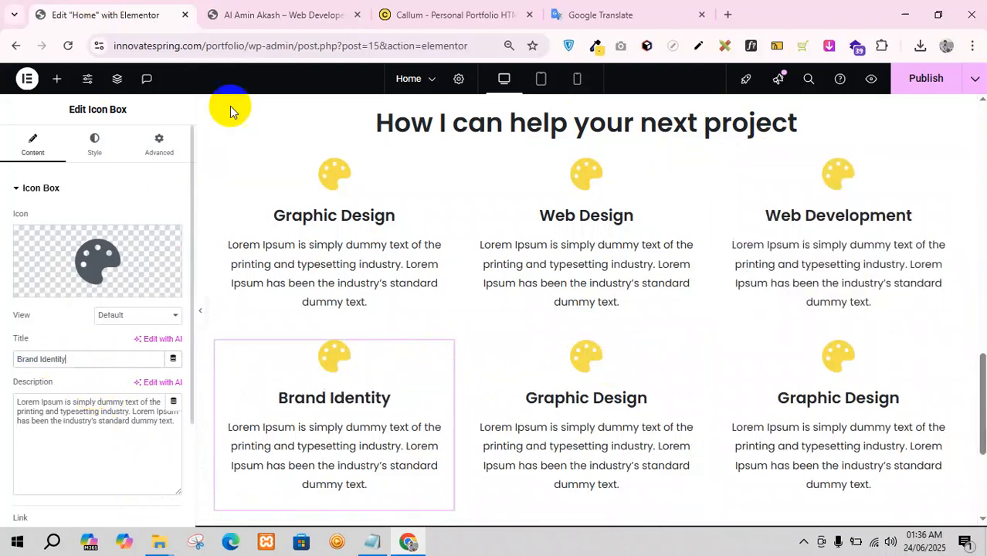
# - Copy the "Business Analysis" title from the Callum template and use it as the title of the fifth icon box
pyautogui.click(437, 15)
pyautogui.tripleClick(516, 312)
pyautogui.click(90, 5)
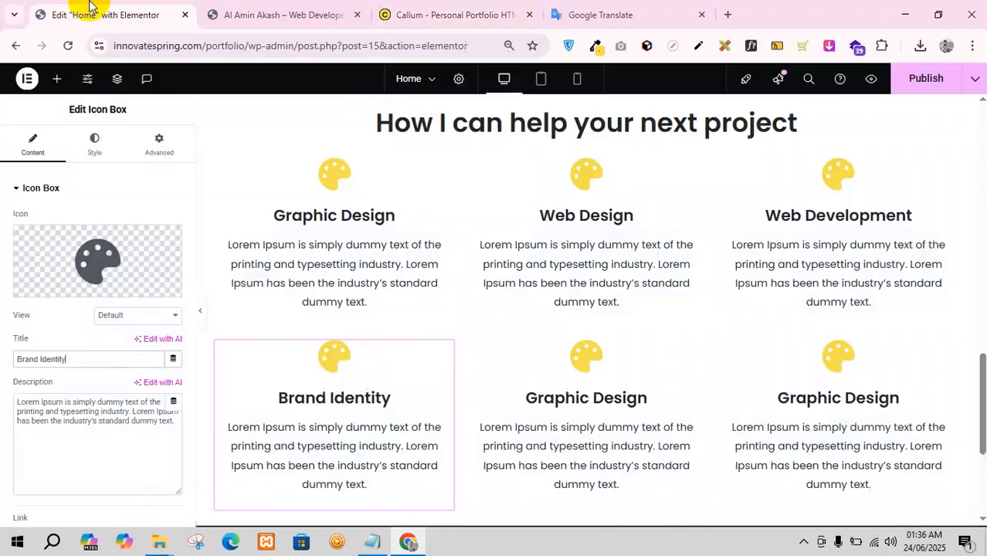
pyautogui.click(698, 354)
pyautogui.moveTo(71, 359); pyautogui.dragTo(17, 360)
pyautogui.hotkey('ctrl', 'v')
# - Copy the "Digital Marketing" title from the Callum template and use it as the title of the sixth icon box
pyautogui.click(456, 15)
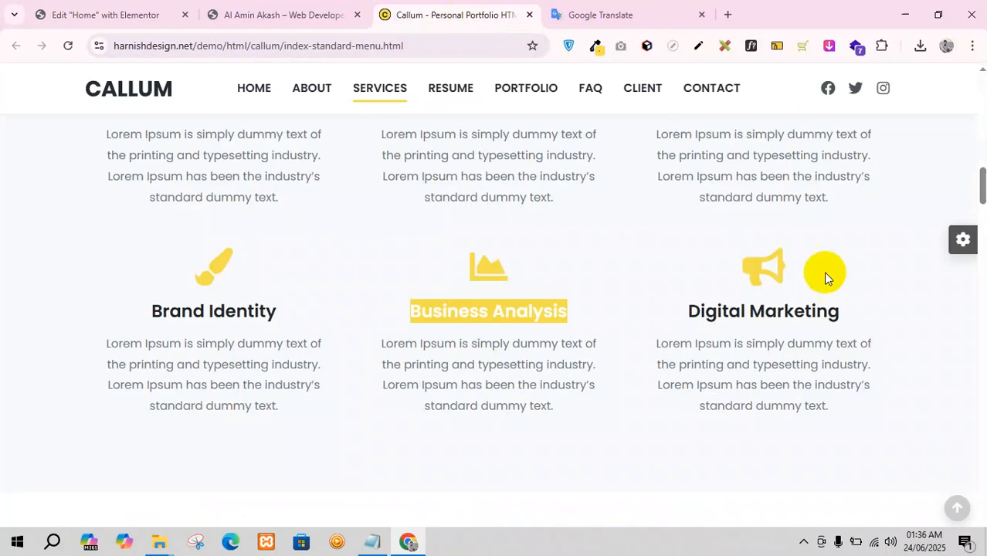
pyautogui.doubleClick(801, 311)
pyautogui.click(146, 13)
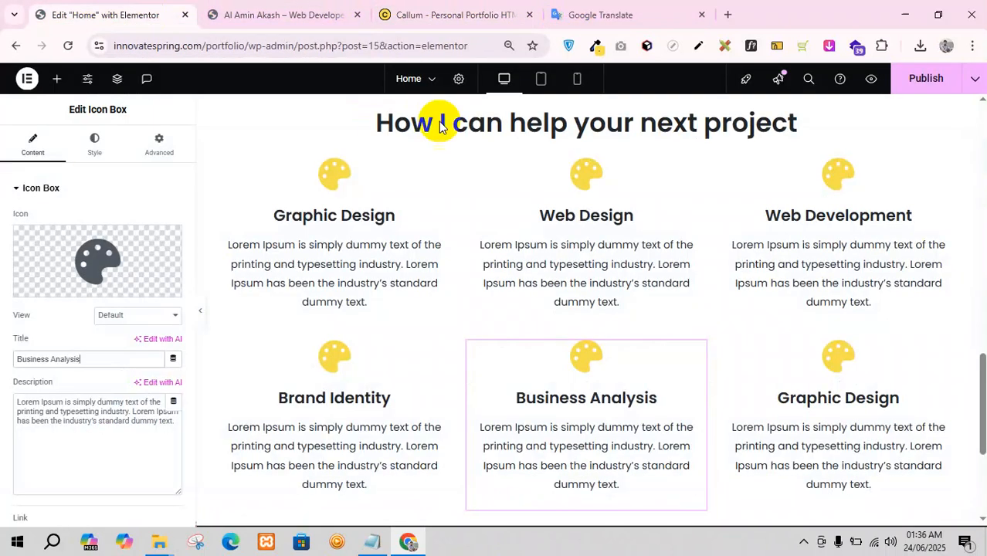
pyautogui.click(952, 351)
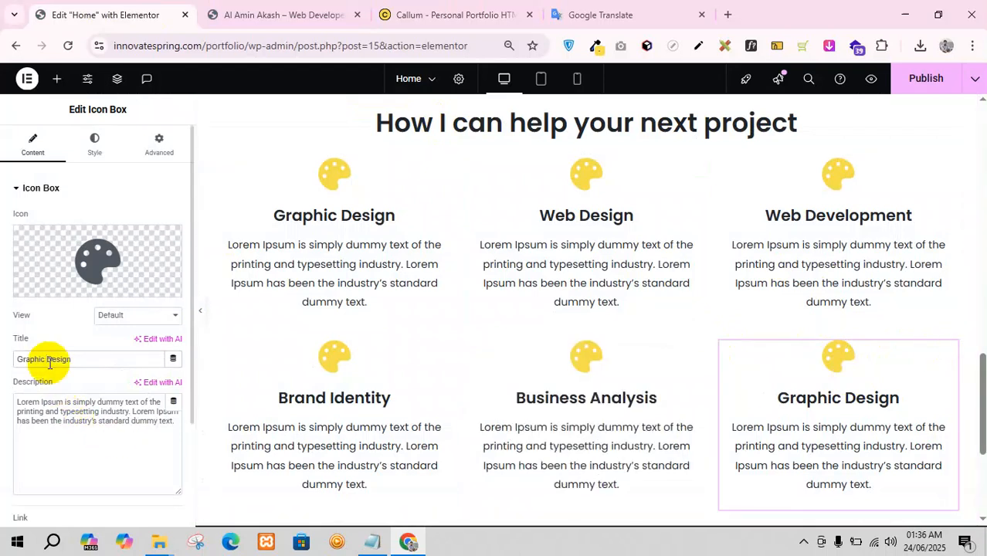
pyautogui.write('Digital Marketing')
# - Check the template's service icons and search the icon library for "pc" and "com" to find the Web Design box's icon
pyautogui.click(439, 6)
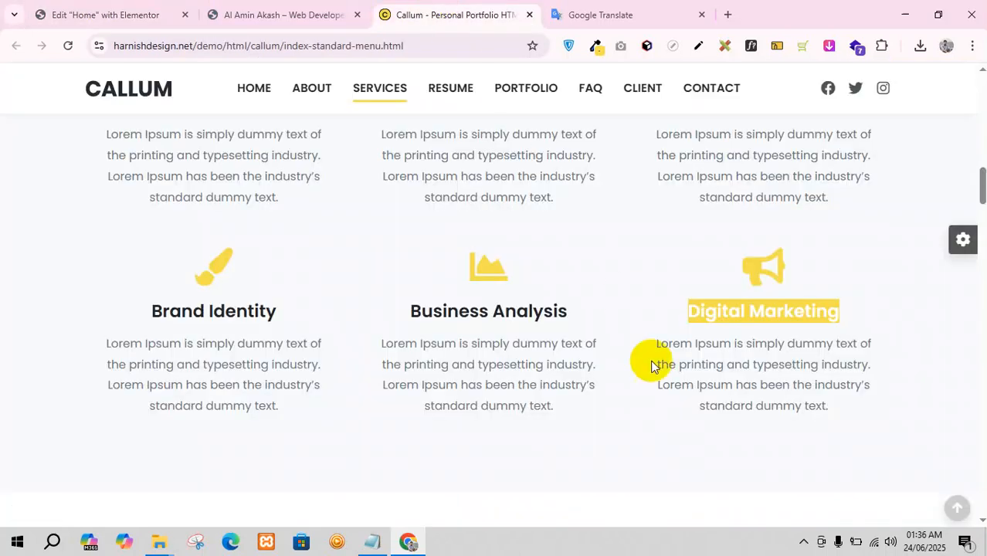
pyautogui.scroll(2, 655, 354)
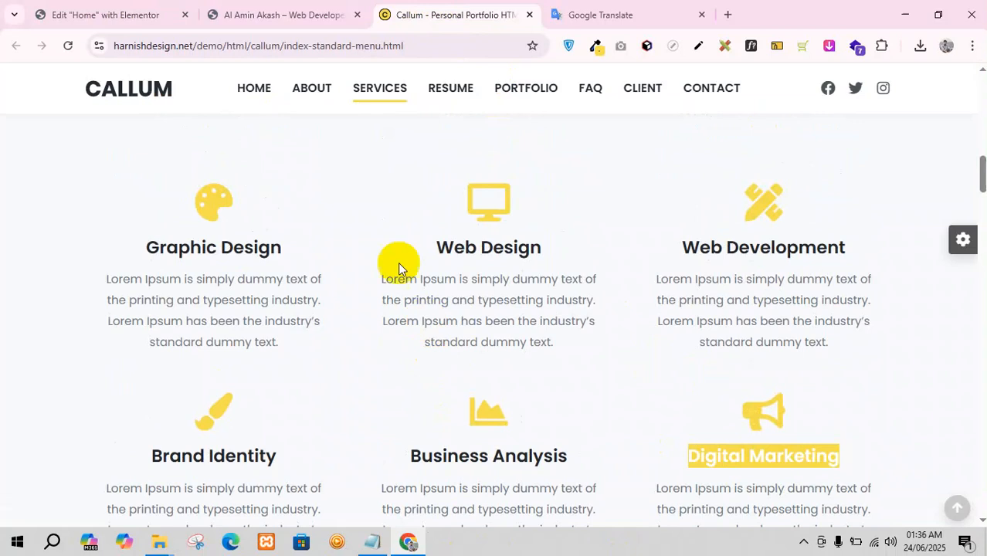
pyautogui.click(128, 14)
pyautogui.click(697, 164)
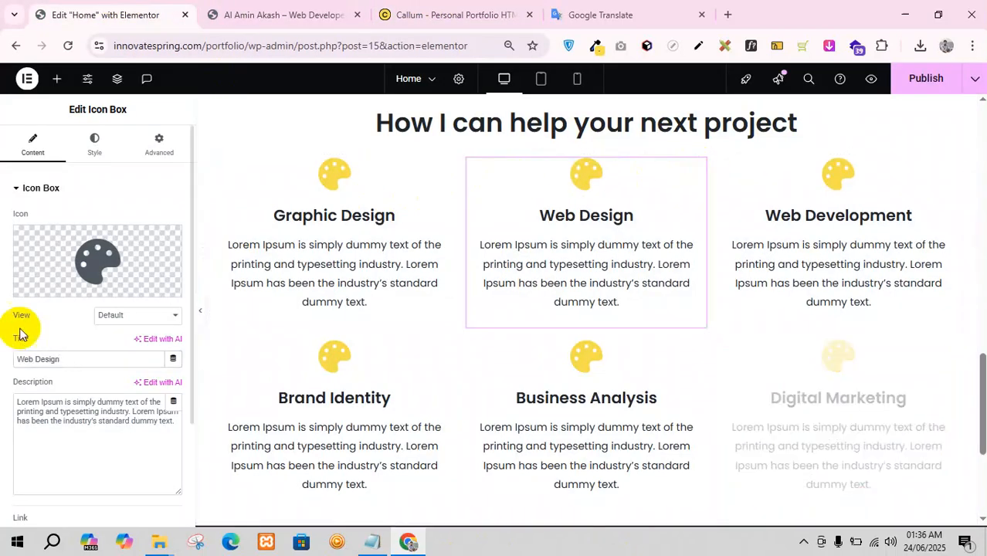
pyautogui.click(49, 287)
pyautogui.click(439, 133)
pyautogui.write('pc')
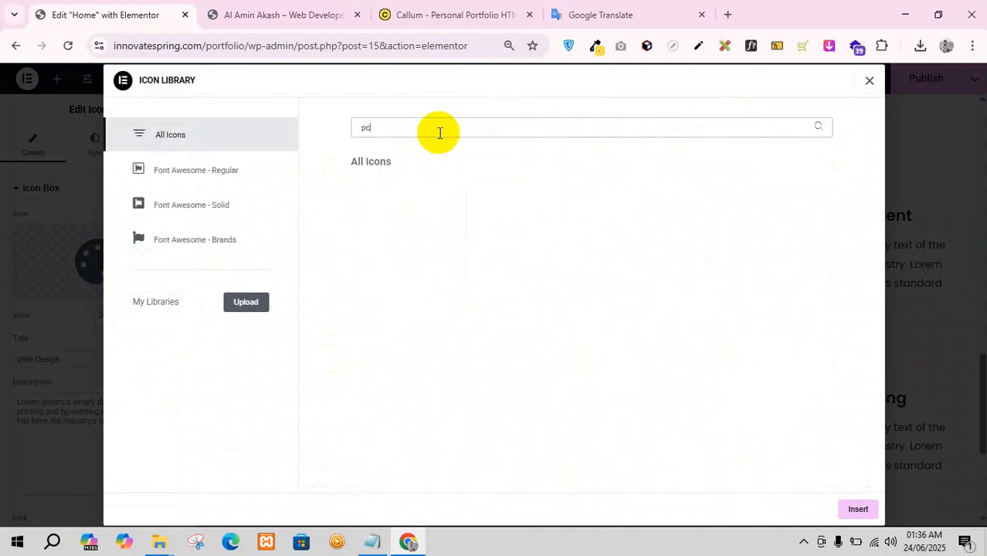
pyautogui.press('BackSpace')
pyautogui.press('BackSpace')
pyautogui.write('c')
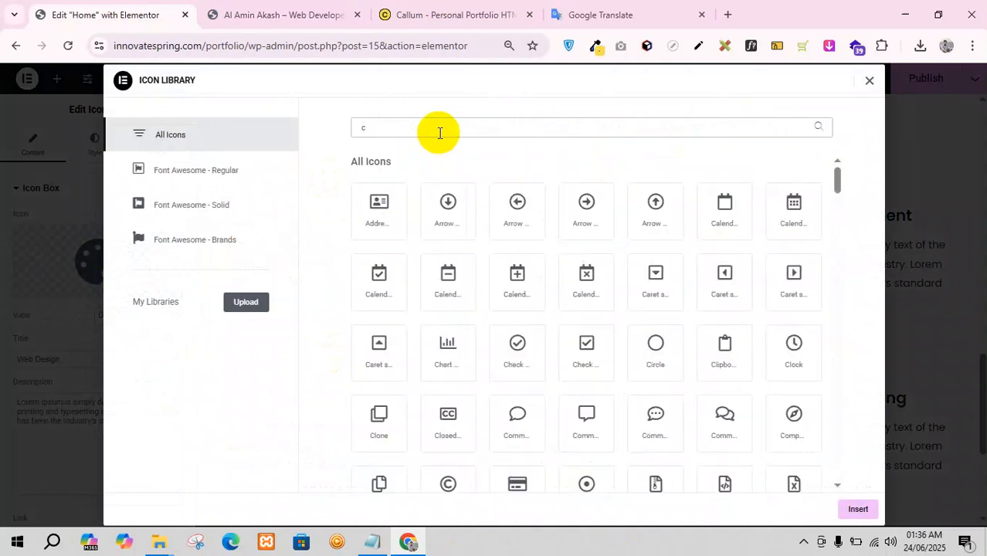
pyautogui.write('om')
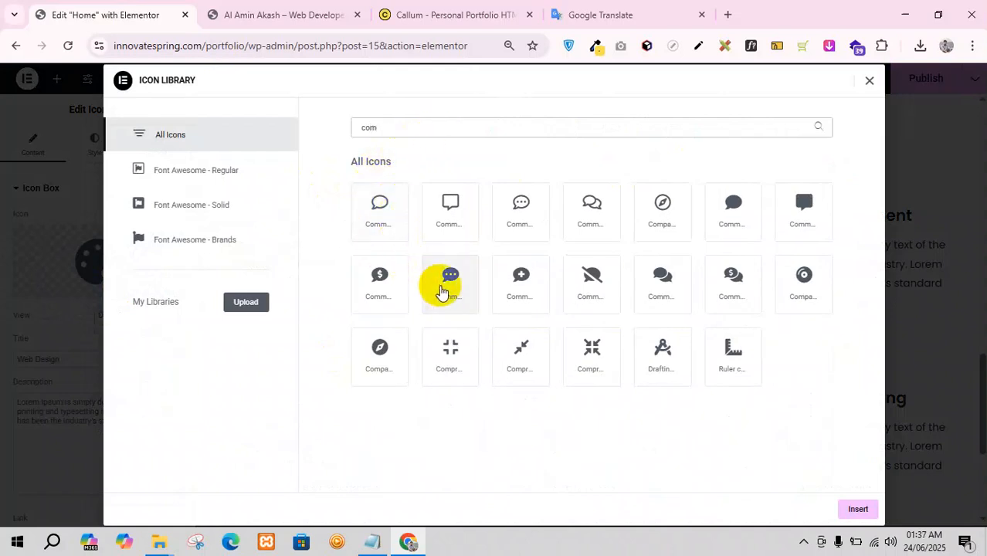
# - Inspect the Web Design icon's markup in the Callum template to find its icon class
pyautogui.click(344, 15)
pyautogui.click(462, 14)
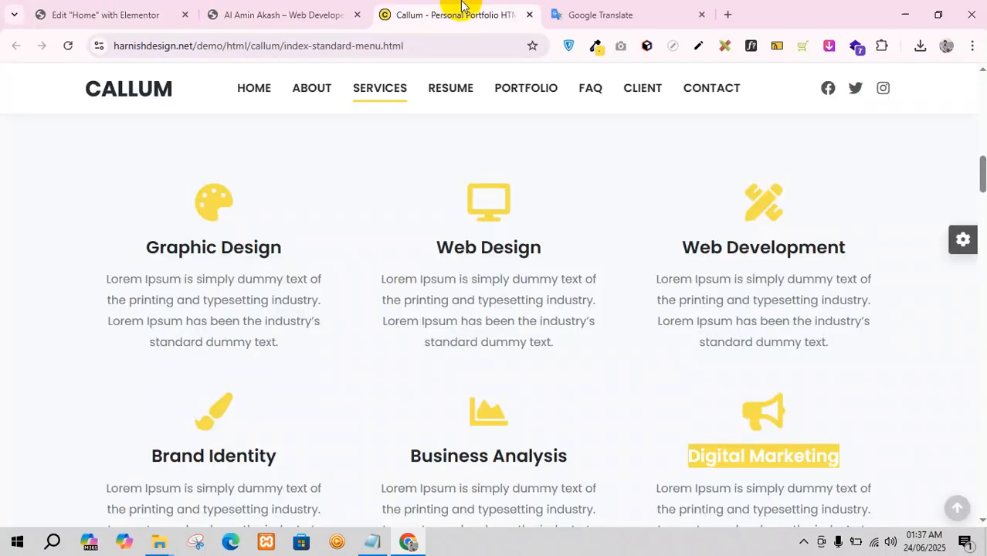
pyautogui.rightClick(492, 183)
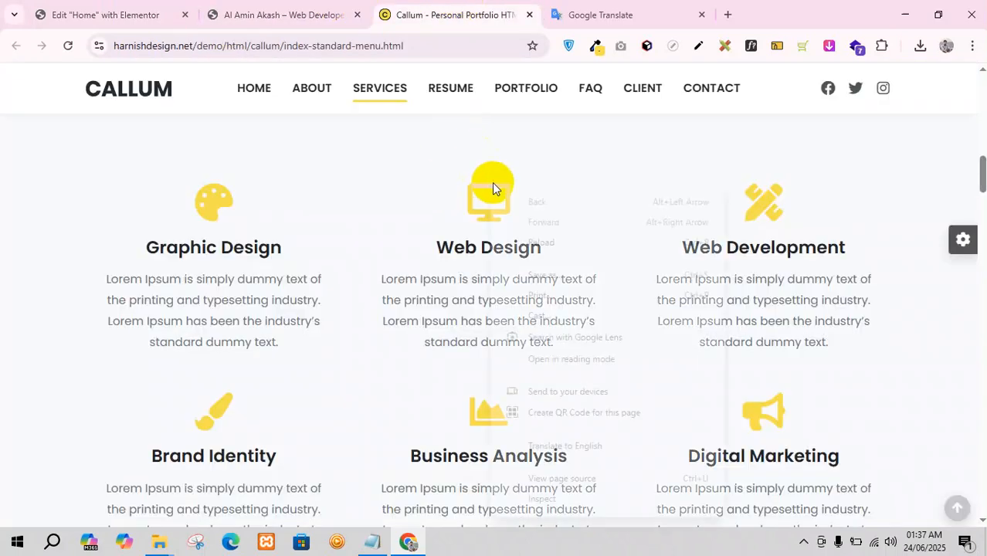
pyautogui.click(529, 493)
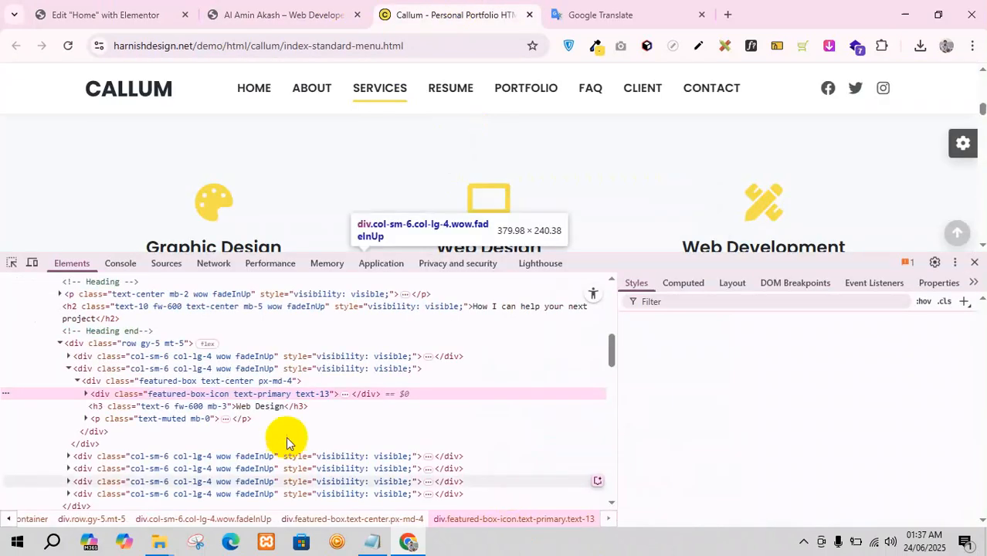
pyautogui.click(262, 396)
pyautogui.doubleClick(275, 396)
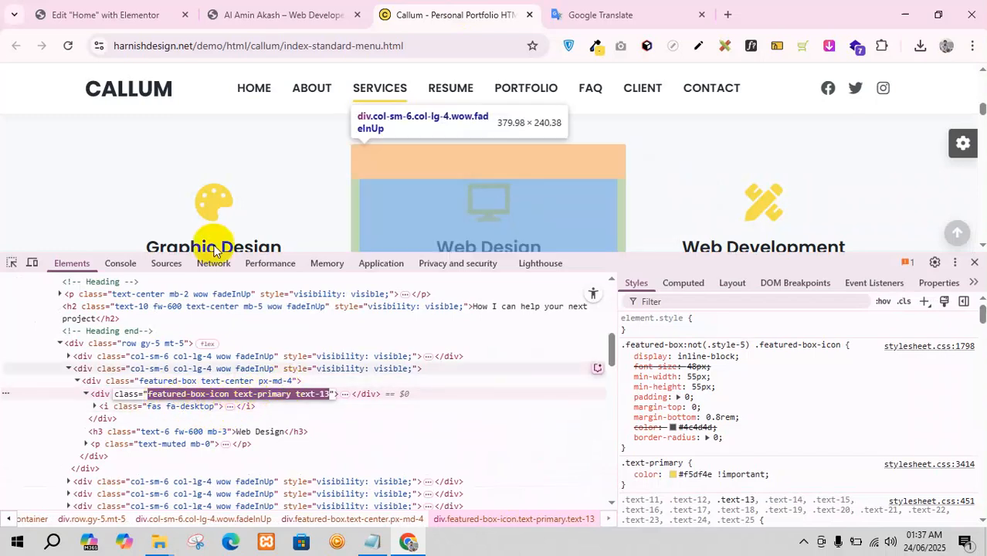
# - Clear the icon search, browse all icons for the Web Design box, and close the library without inserting one
pyautogui.click(137, 7)
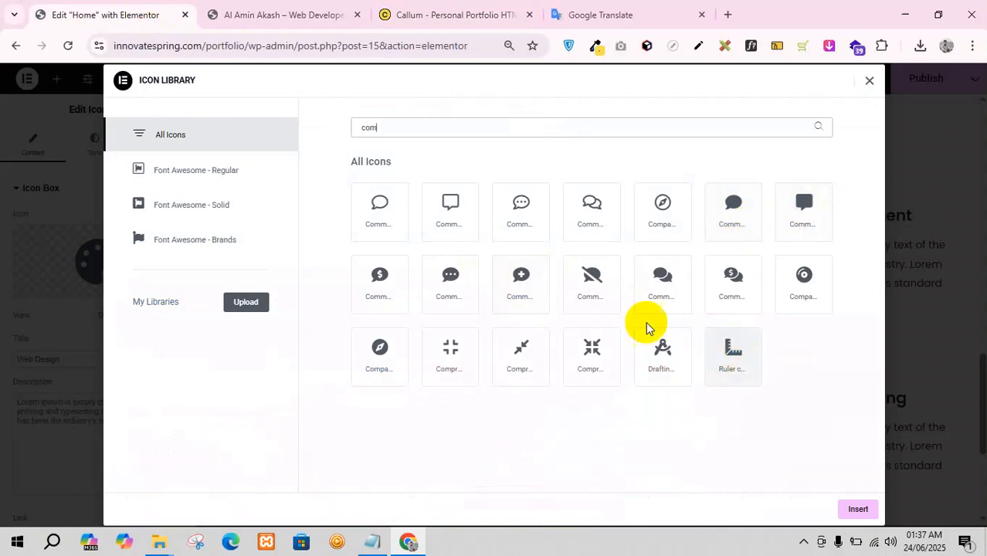
pyautogui.click(177, 170)
pyautogui.click(177, 136)
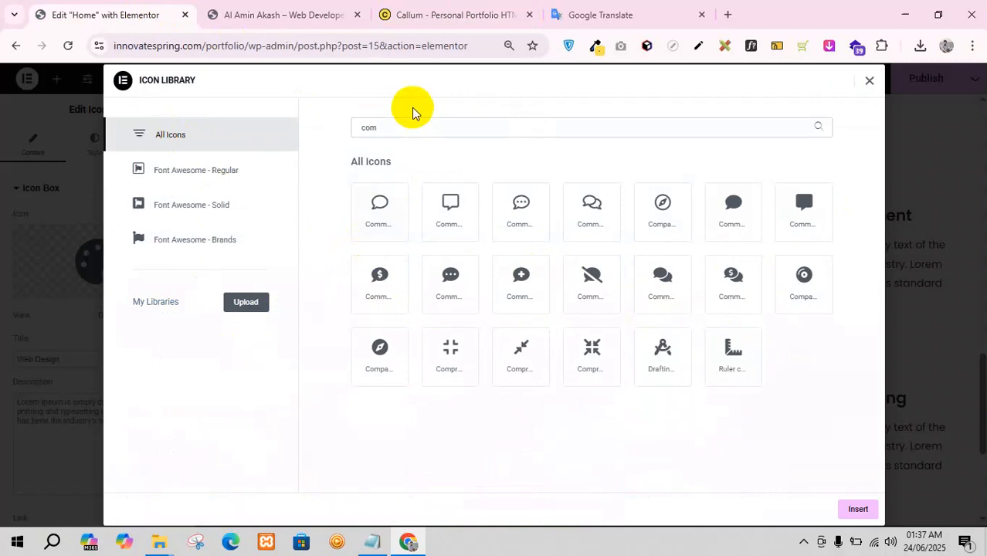
pyautogui.moveTo(408, 122); pyautogui.dragTo(327, 127)
pyautogui.press('BackSpace')
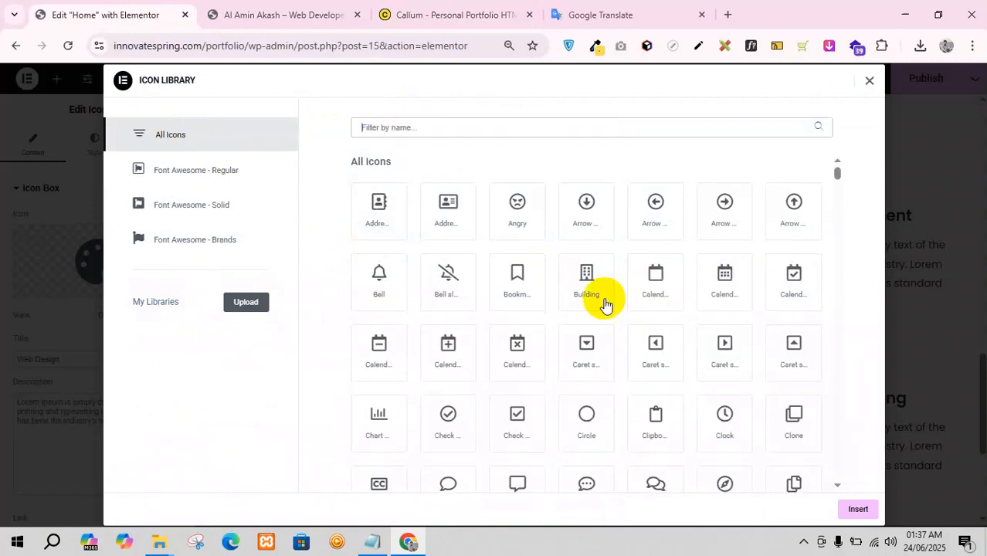
pyautogui.scroll(-9, 617, 310)
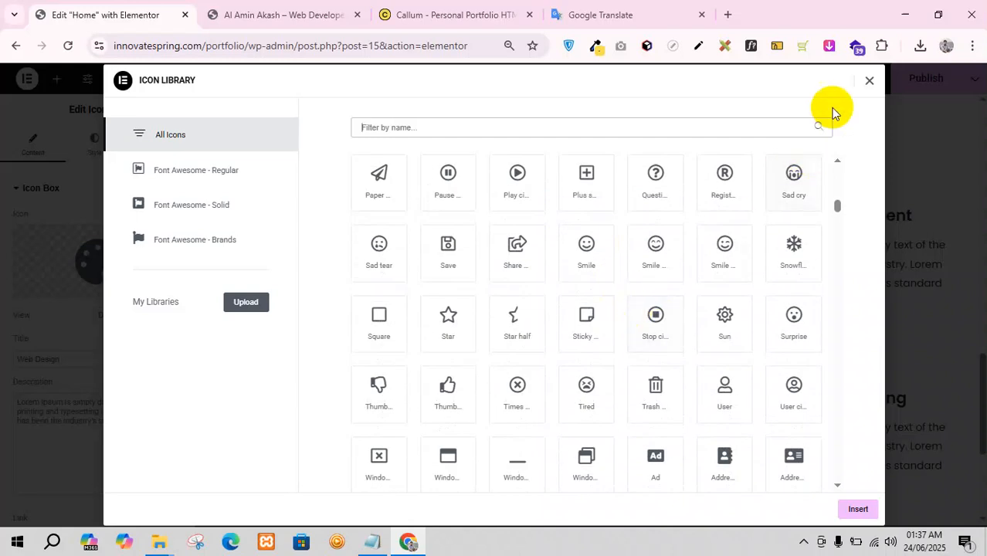
pyautogui.click(867, 82)
# - Give the "What I Do?" section container a classic background in the global Gray background color
pyautogui.scroll(-3, 589, 420)
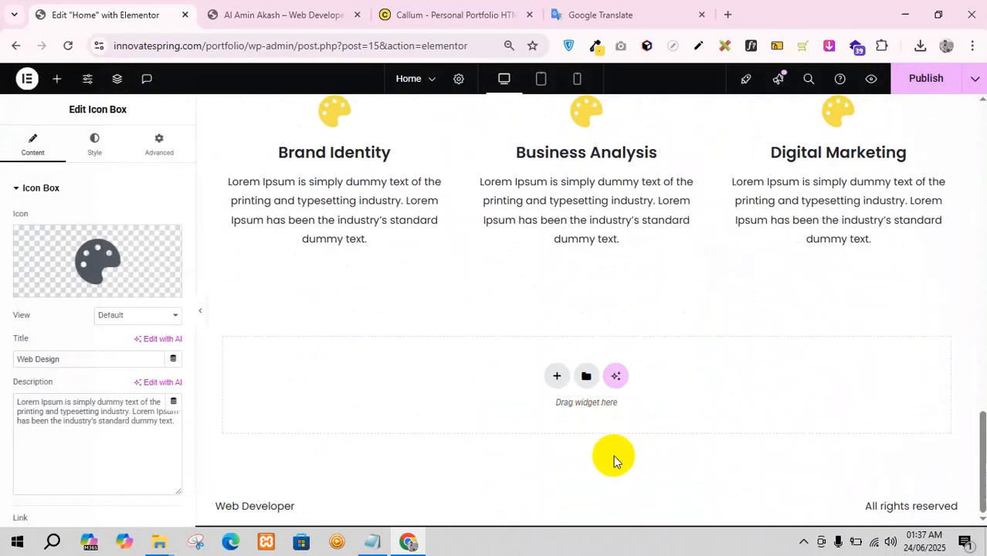
pyautogui.scroll(4, 616, 459)
pyautogui.scroll(3, 615, 459)
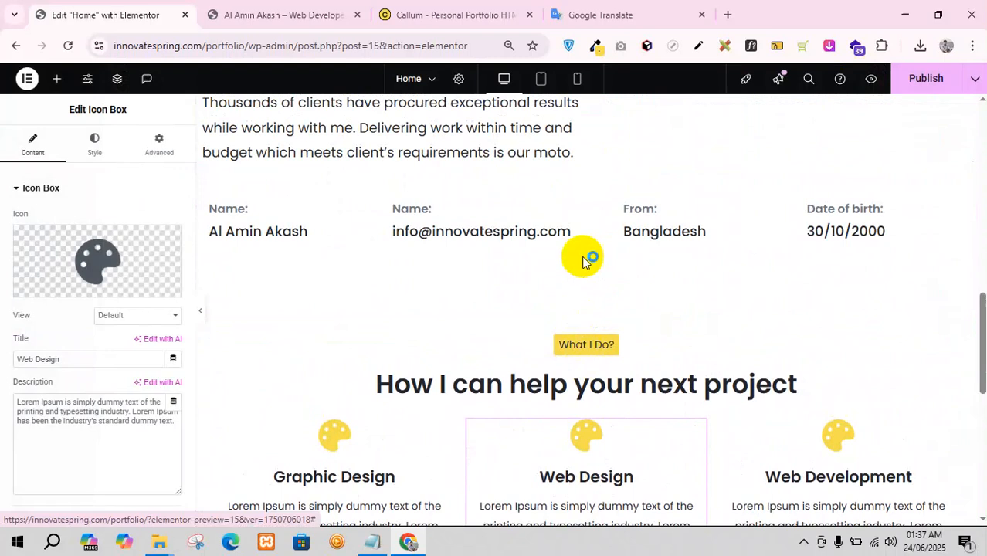
pyautogui.scroll(5, 583, 302)
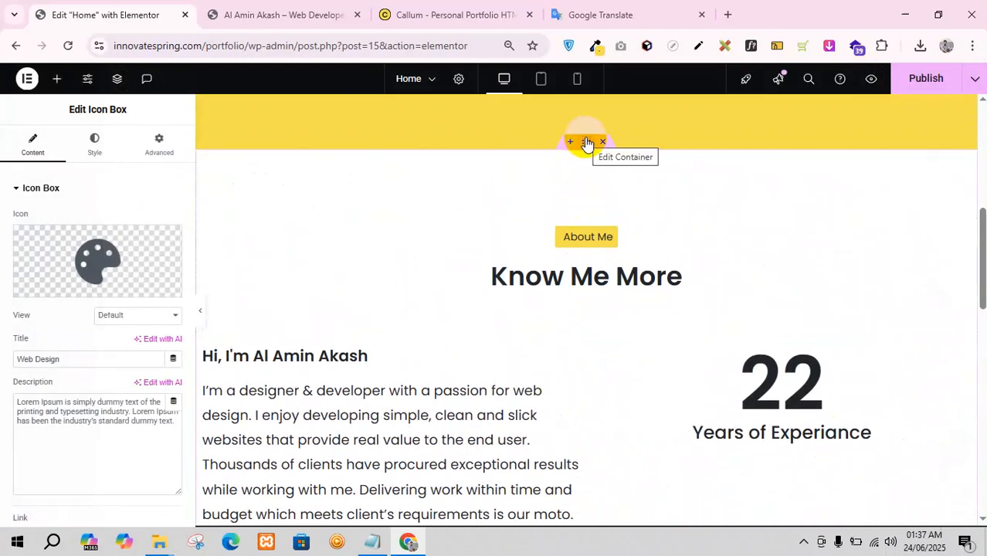
pyautogui.scroll(-6, 510, 263)
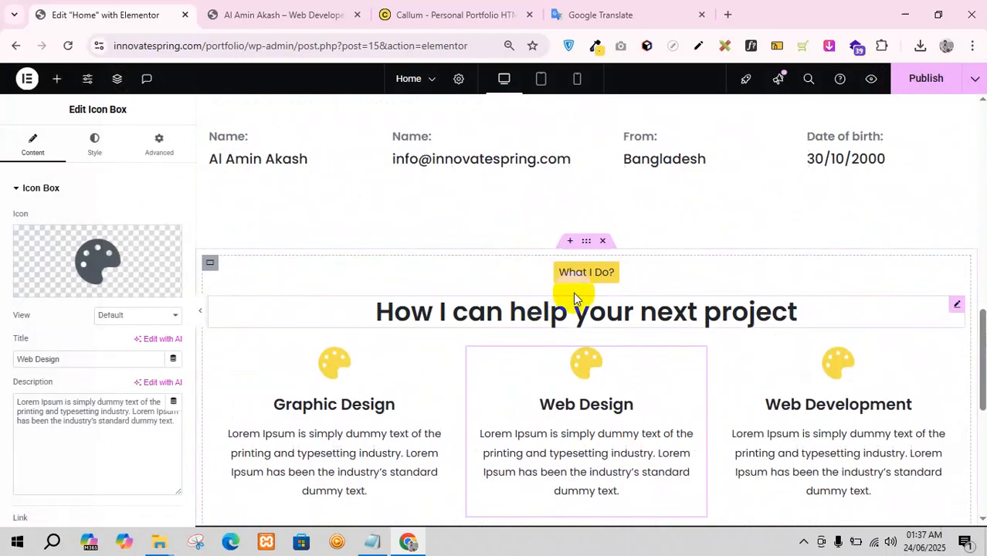
pyautogui.click(587, 240)
pyautogui.click(109, 156)
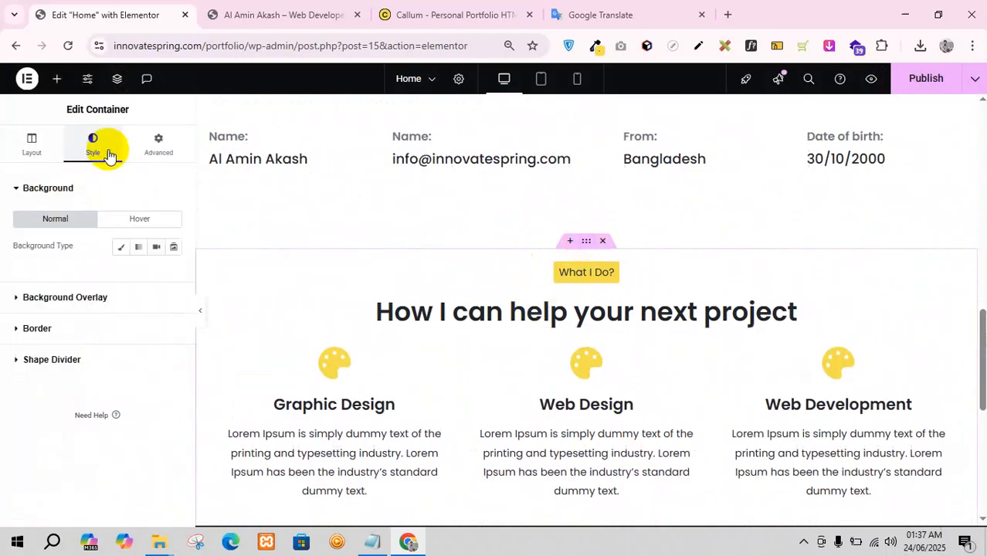
pyautogui.click(124, 248)
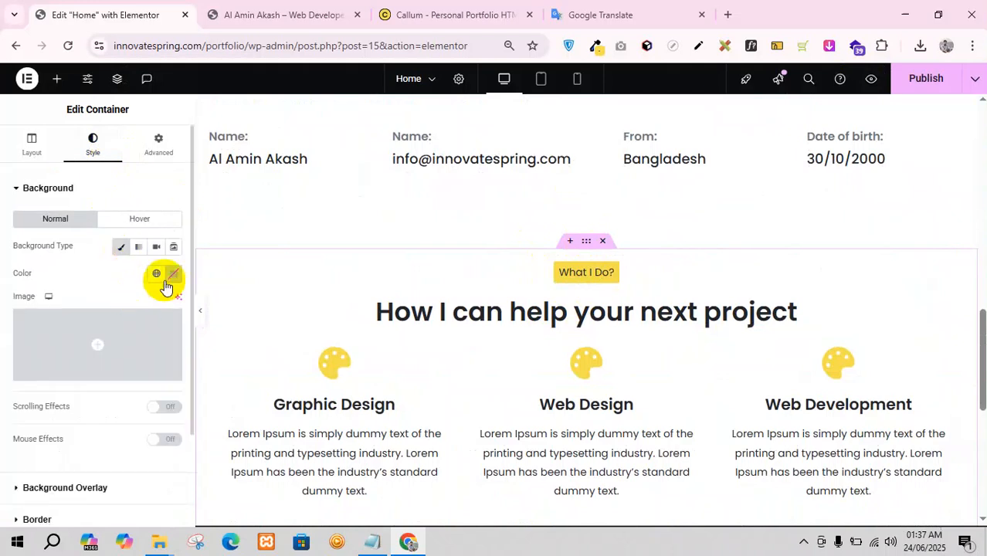
pyautogui.click(156, 275)
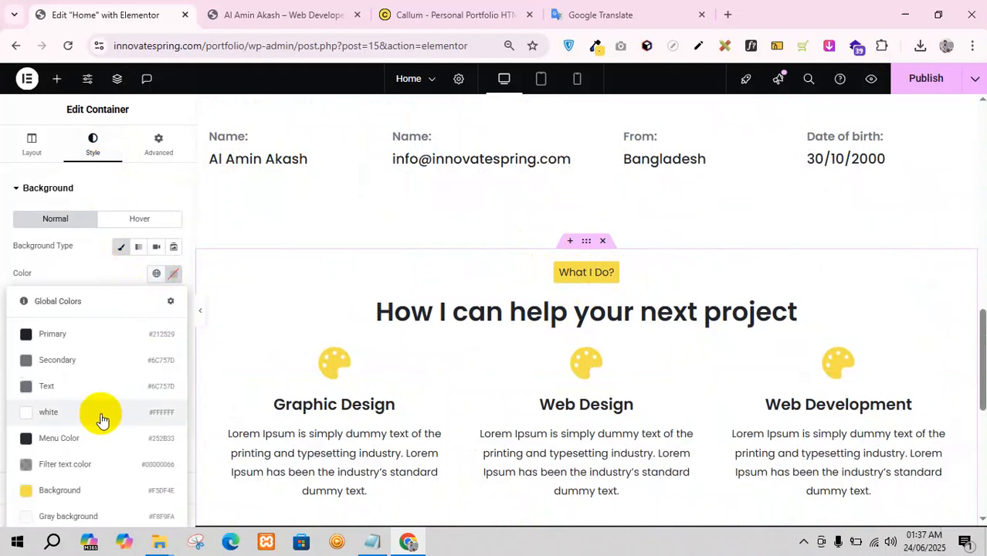
pyautogui.click(82, 504)
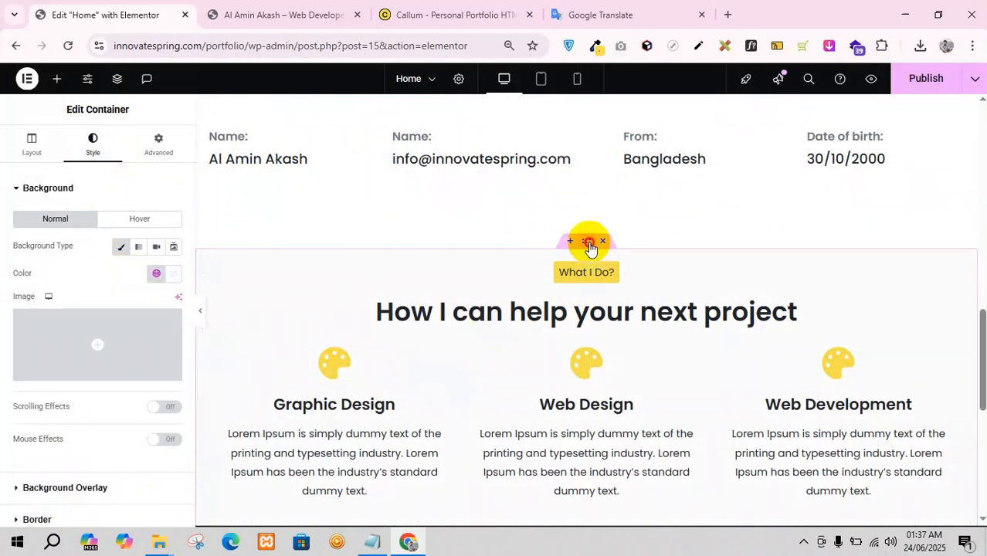
# - Set the "What I Do?" section container's padding to 104 px top and bottom with 0 on the sides, and publish the page
pyautogui.click(171, 146)
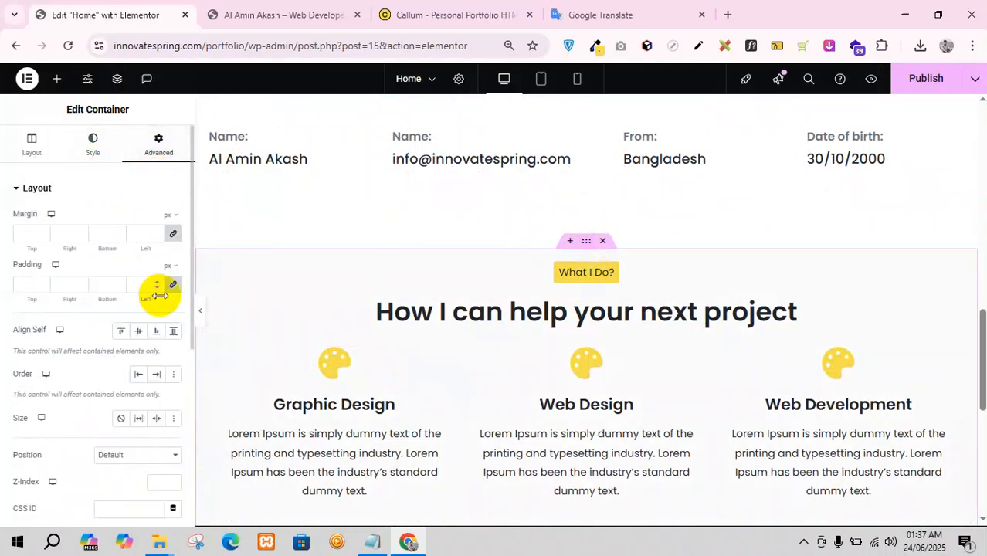
pyautogui.click(19, 286)
pyautogui.write('100')
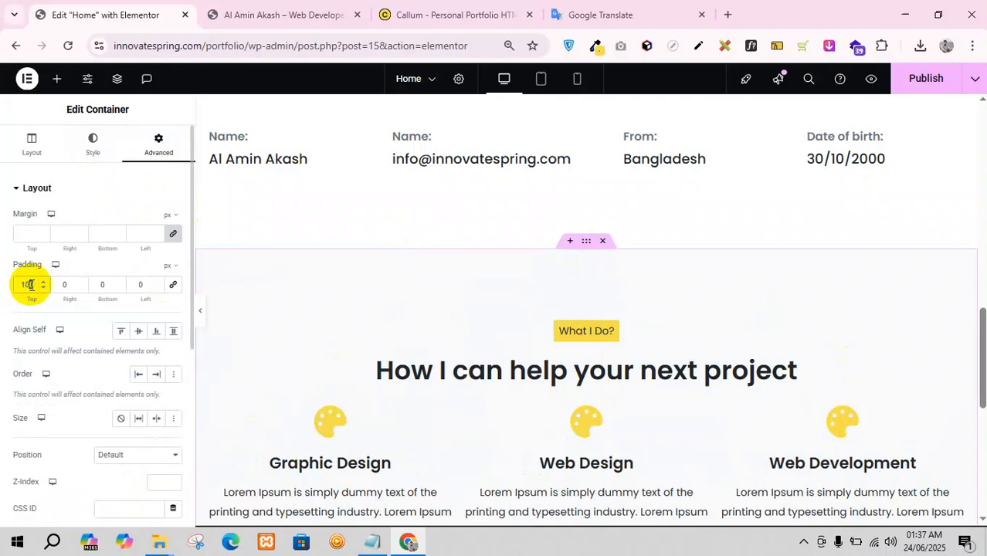
pyautogui.scroll(4, 31, 285)
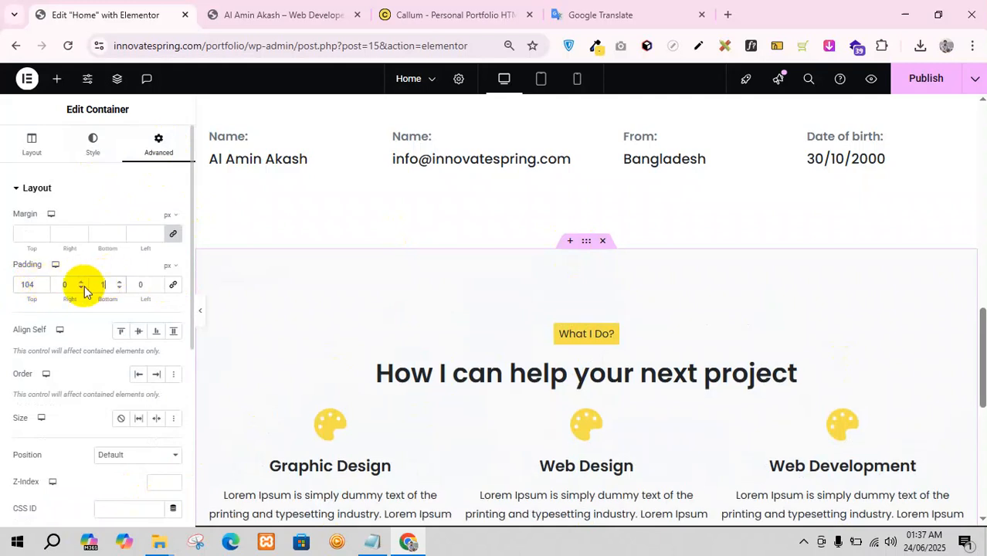
pyautogui.scroll(-4, 503, 289)
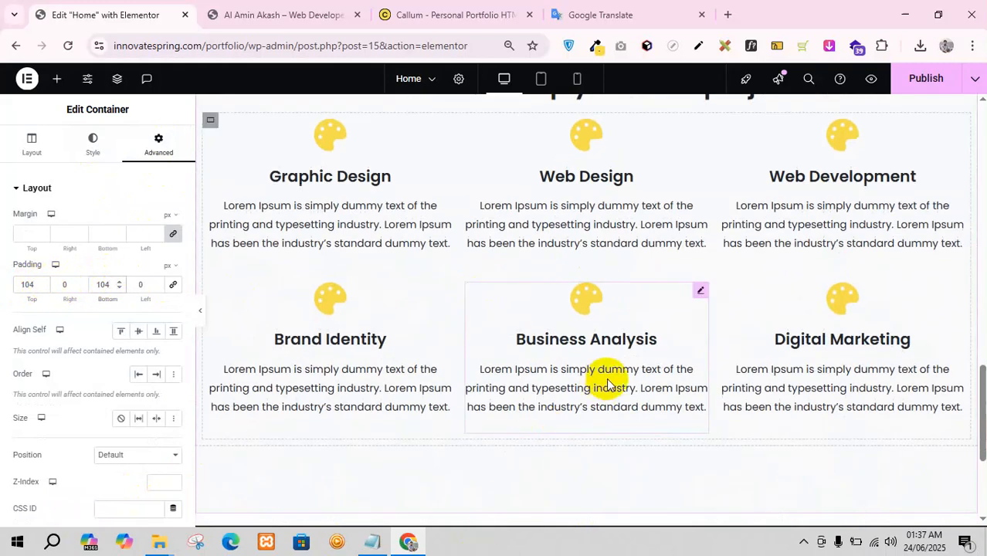
pyautogui.scroll(4, 578, 320)
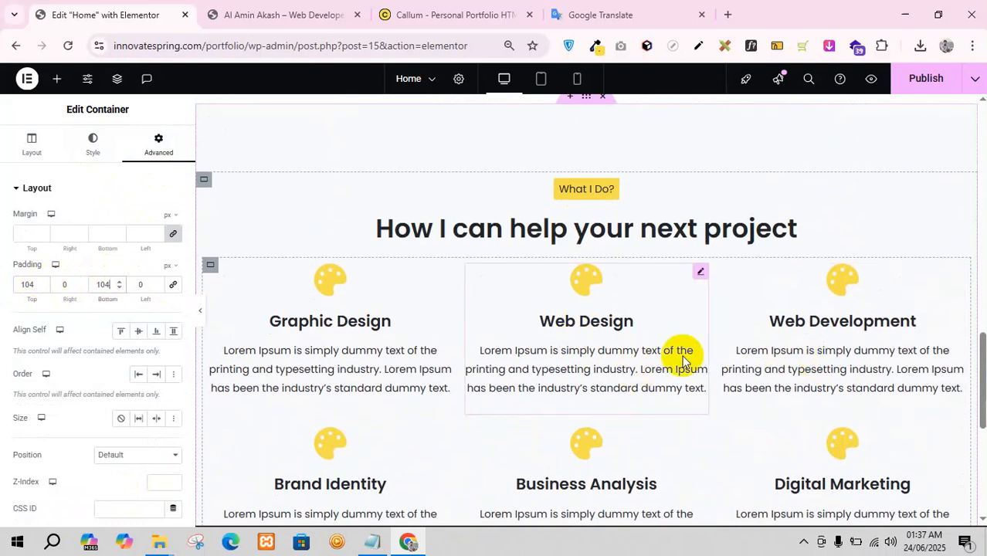
pyautogui.click(926, 79)
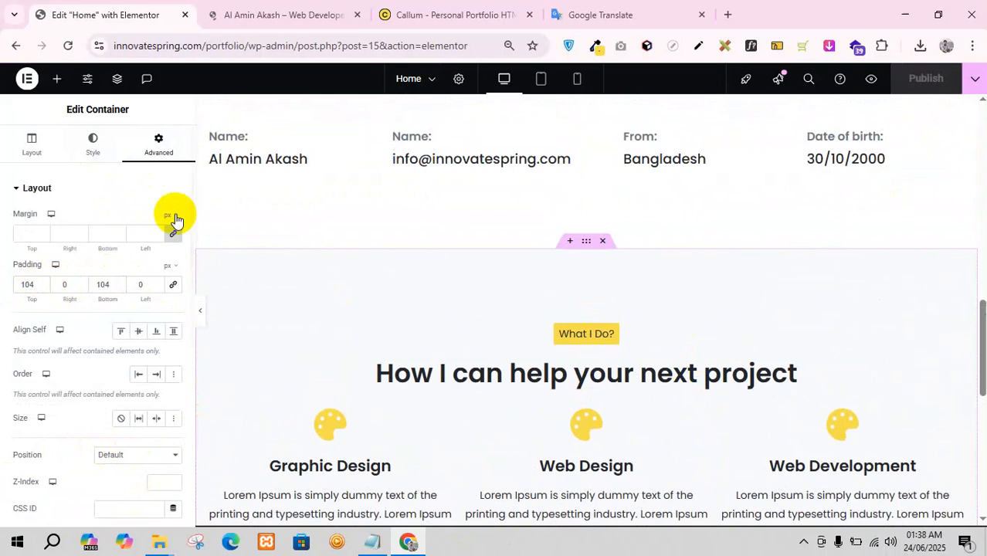
# - Review the services section's spacing on the live preview page down to the footer
pyautogui.click(220, 14)
pyautogui.scroll(-15, 246, 239)
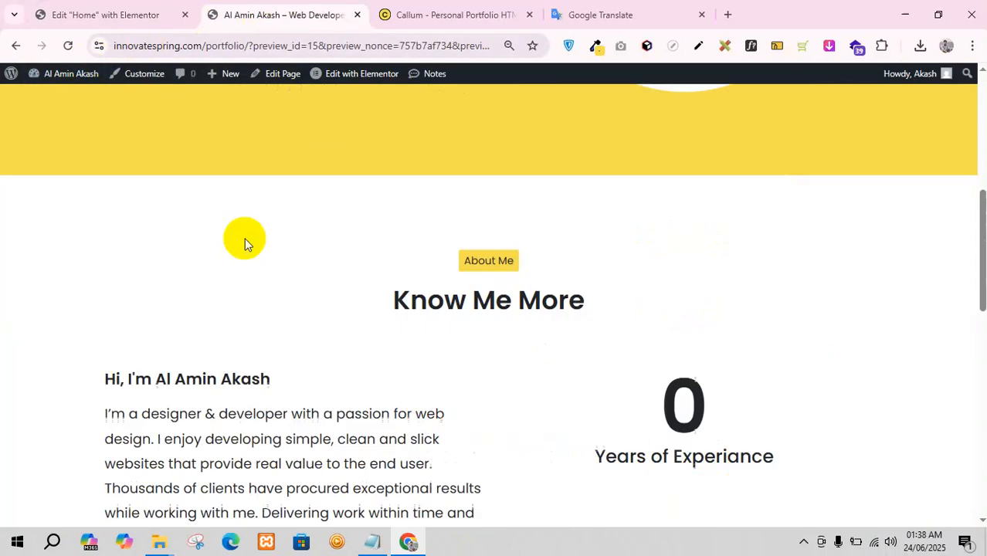
pyautogui.moveTo(787, 396); pyautogui.dragTo(318, 161)
pyautogui.click(195, 192)
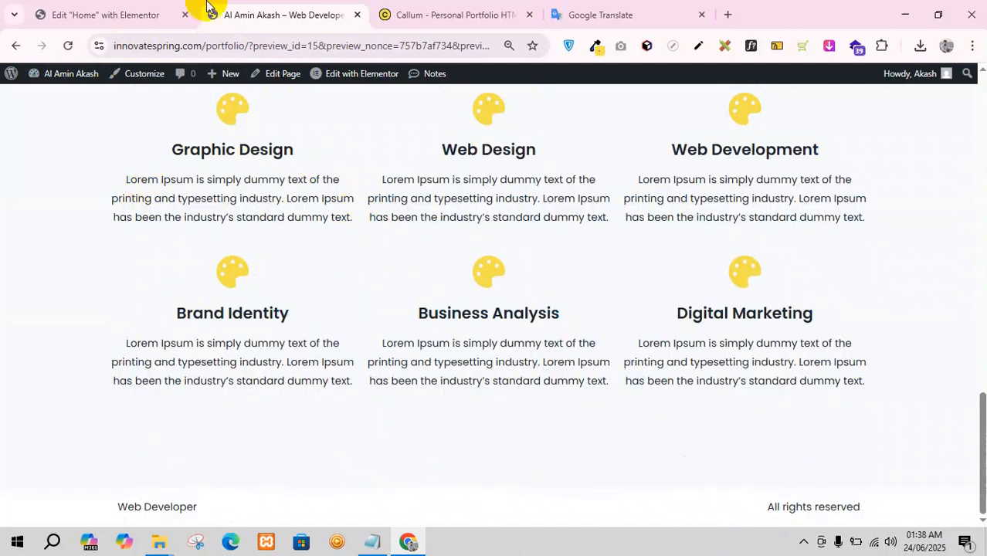
# - Set the column and row gaps of the services grid to 20 px and publish the page
pyautogui.click(139, 14)
pyautogui.scroll(-2, 506, 349)
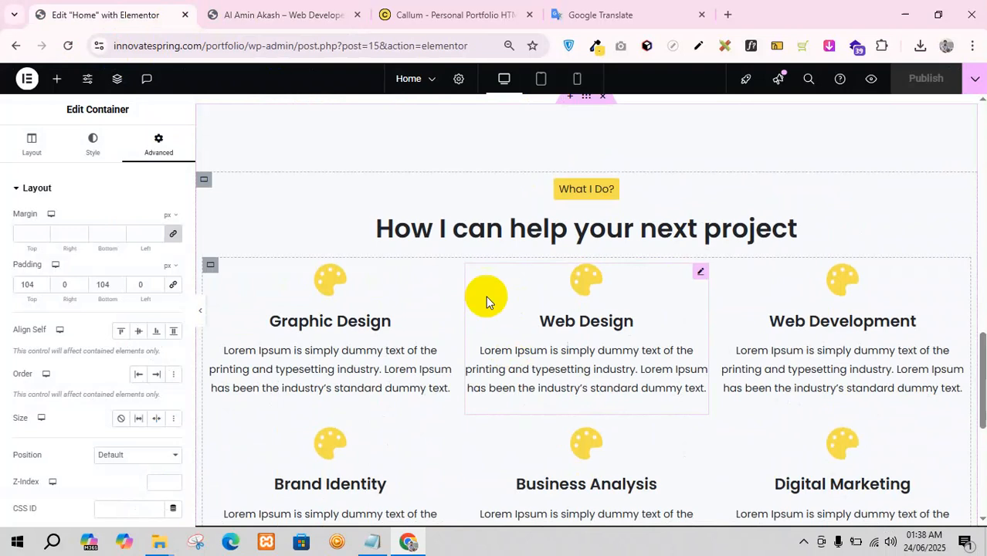
pyautogui.click(207, 266)
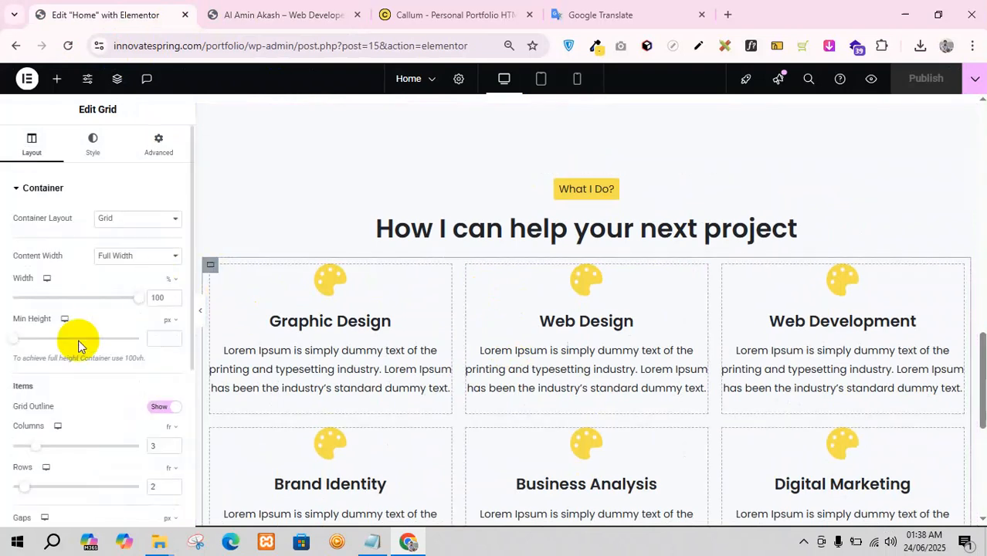
pyautogui.scroll(-1, 61, 349)
pyautogui.scroll(-1, 61, 349)
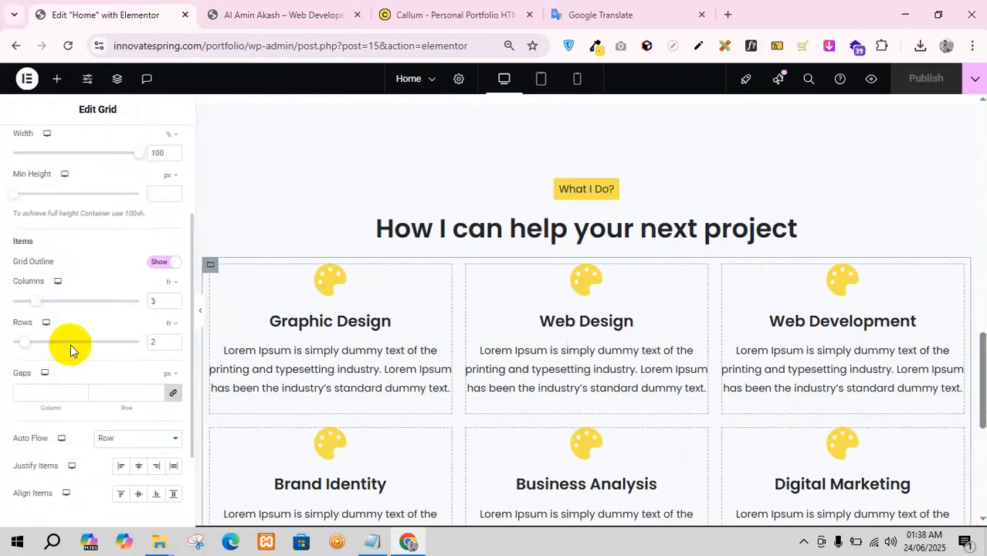
pyautogui.scroll(-2, 70, 350)
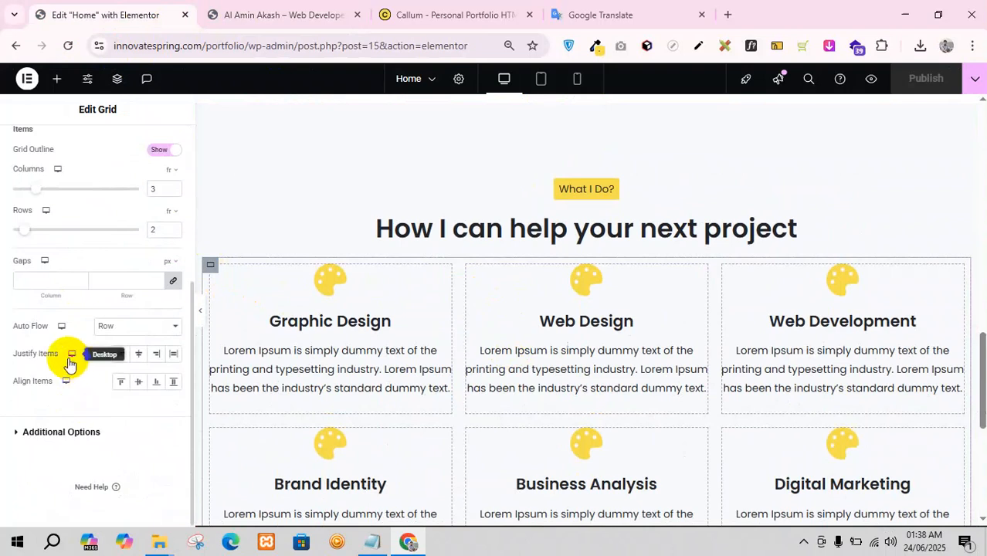
pyautogui.click(82, 279)
pyautogui.click(82, 279)
pyautogui.click(82, 279)
pyautogui.click(82, 279)
pyautogui.click(82, 279)
pyautogui.click(82, 279)
pyautogui.click(82, 279)
pyautogui.click(82, 279)
pyautogui.click(82, 279)
pyautogui.click(82, 279)
pyautogui.click(82, 279)
pyautogui.click(81, 279)
pyautogui.click(82, 279)
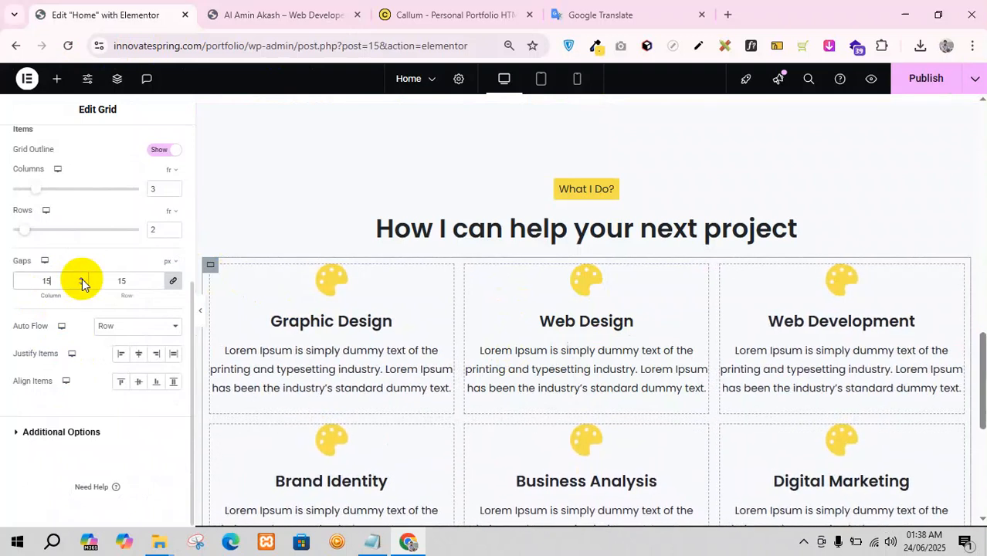
pyautogui.click(82, 280)
pyautogui.click(82, 281)
pyautogui.click(82, 281)
pyautogui.click(82, 280)
pyautogui.click(81, 281)
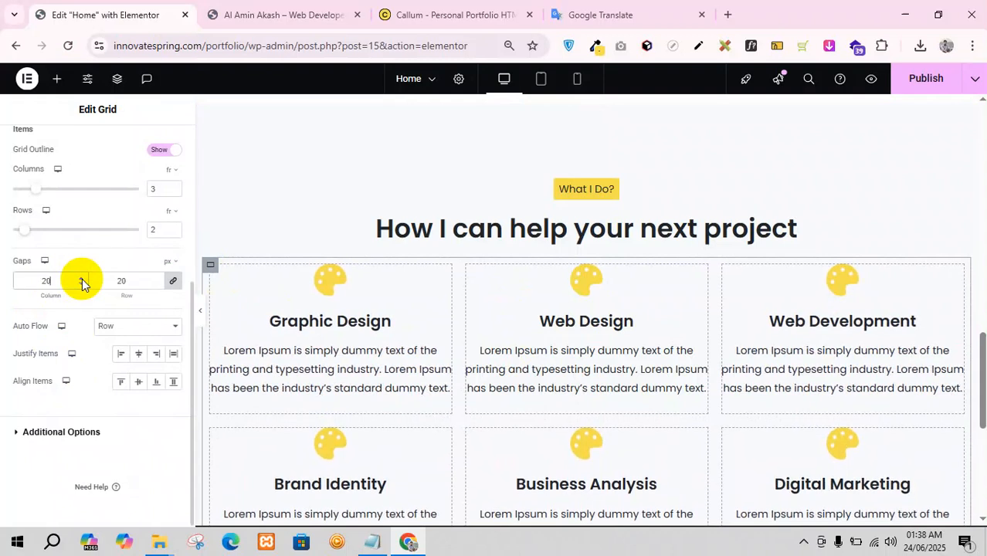
pyautogui.scroll(-2, 780, 419)
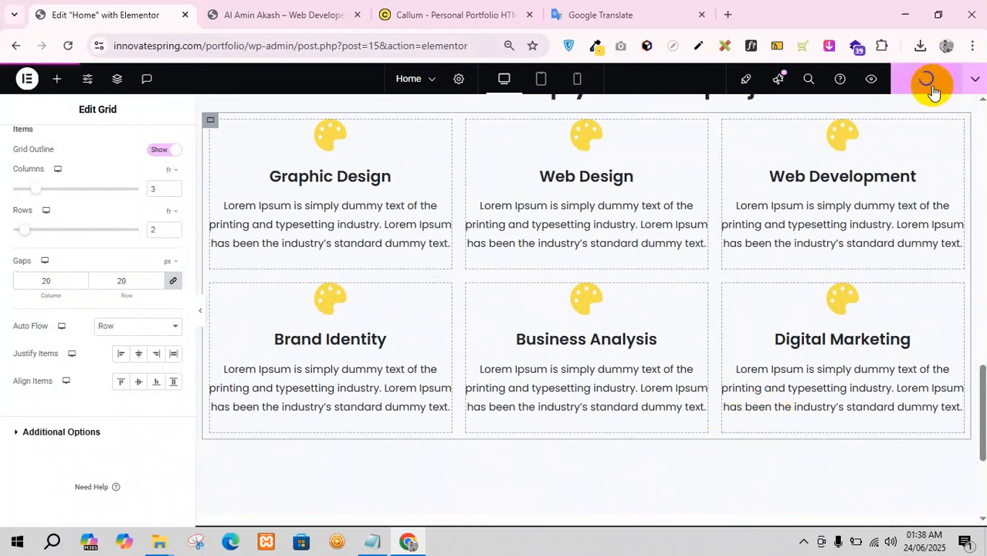
# - Compare the services grid spacing on the preview page with the Callum template, closing the template's developer tools
pyautogui.click(276, 6)
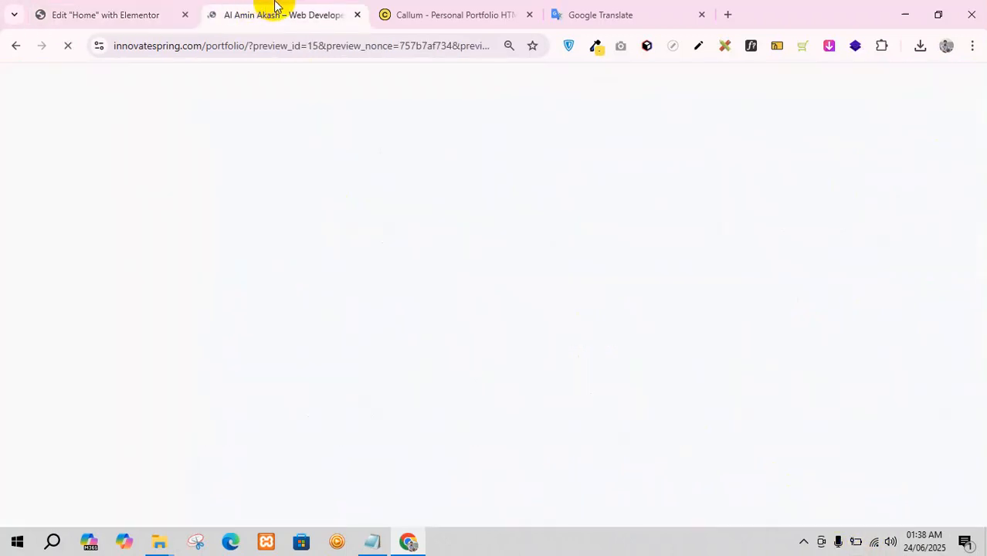
pyautogui.scroll(-15, 367, 294)
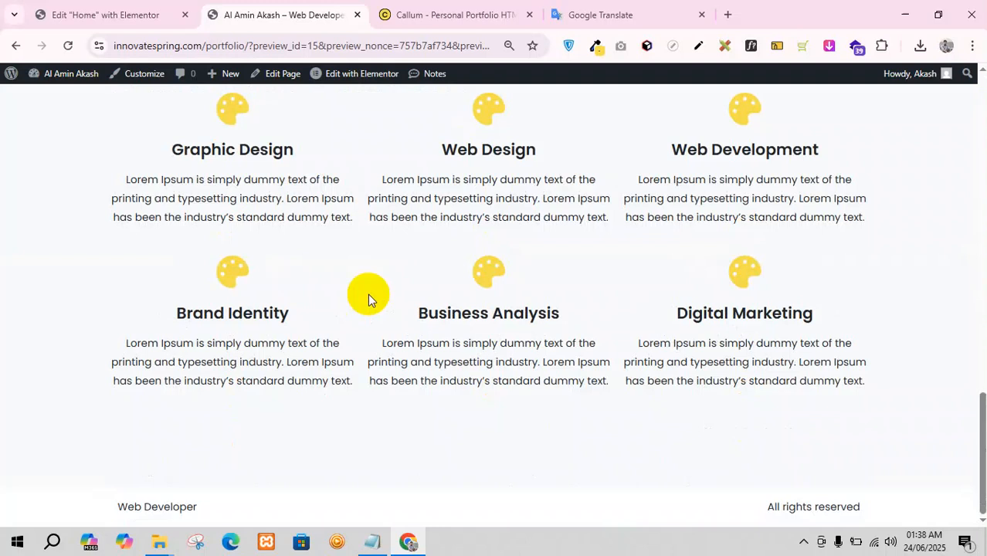
pyautogui.scroll(1, 562, 355)
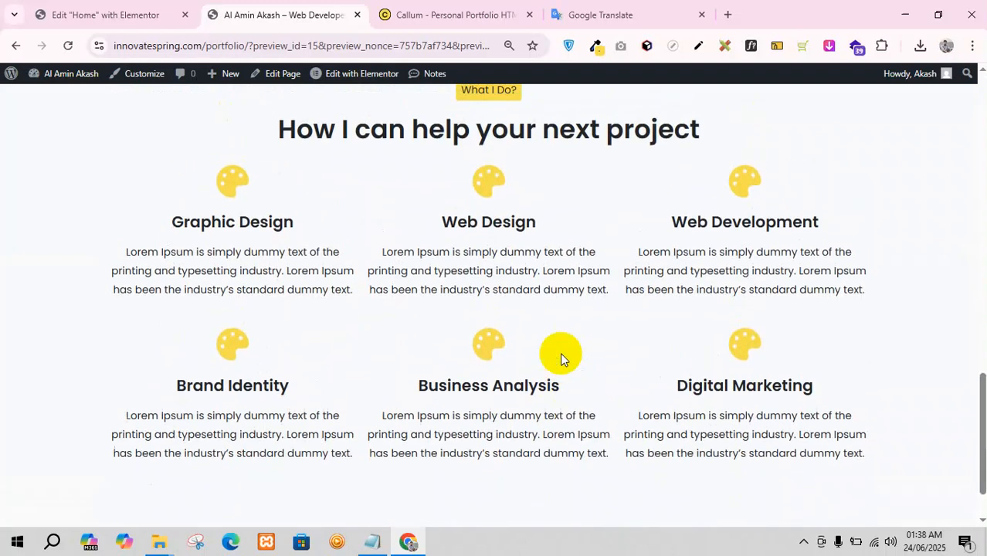
pyautogui.click(447, 7)
pyautogui.scroll(-2, 440, 167)
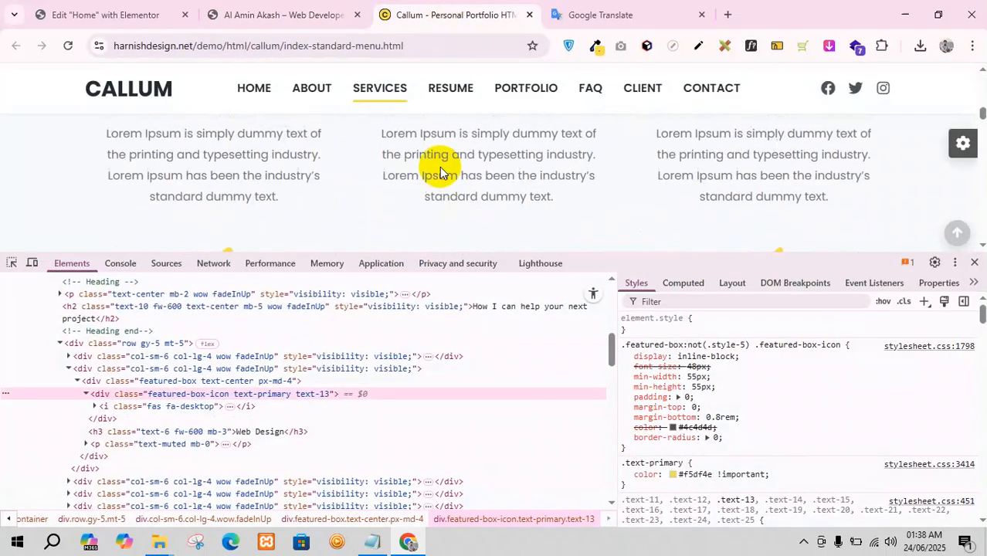
pyautogui.click(976, 263)
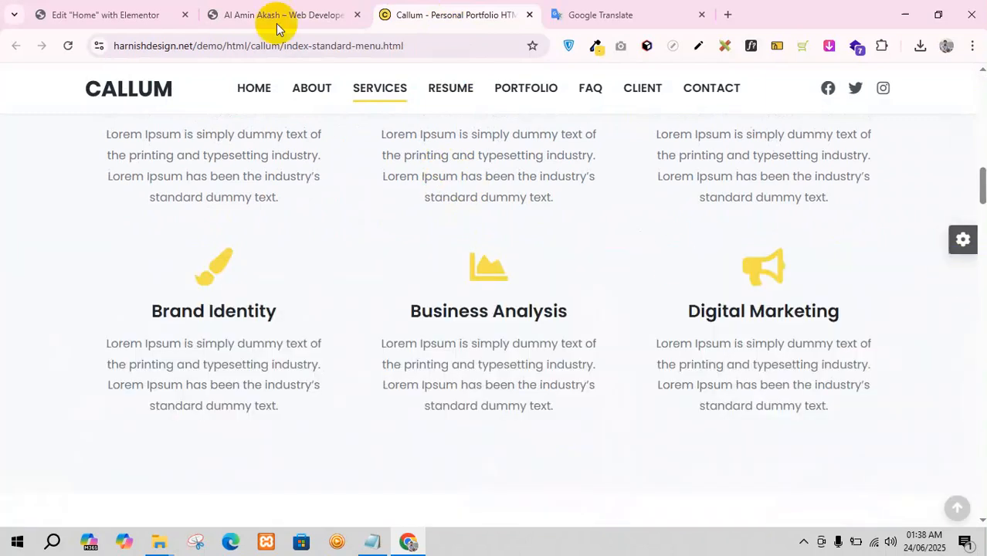
pyautogui.click(258, 10)
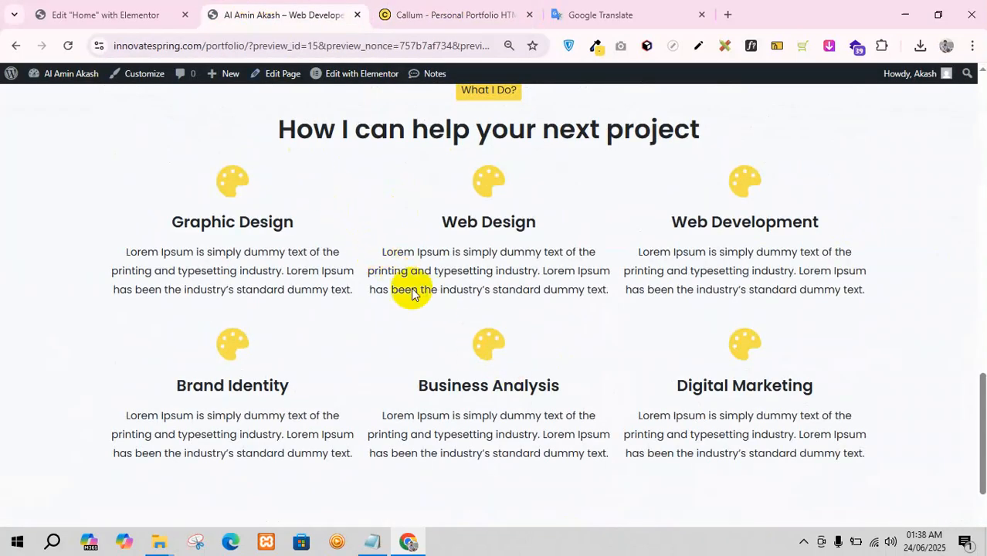
# - Set the padding of the Graphic Design and Web Design icon boxes to 20 px on all sides
pyautogui.click(135, 9)
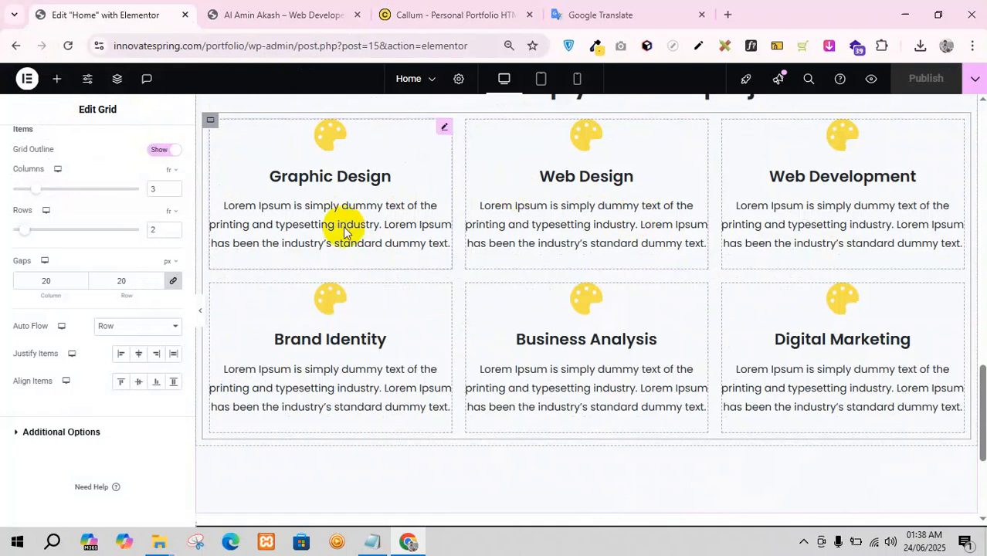
pyautogui.click(443, 131)
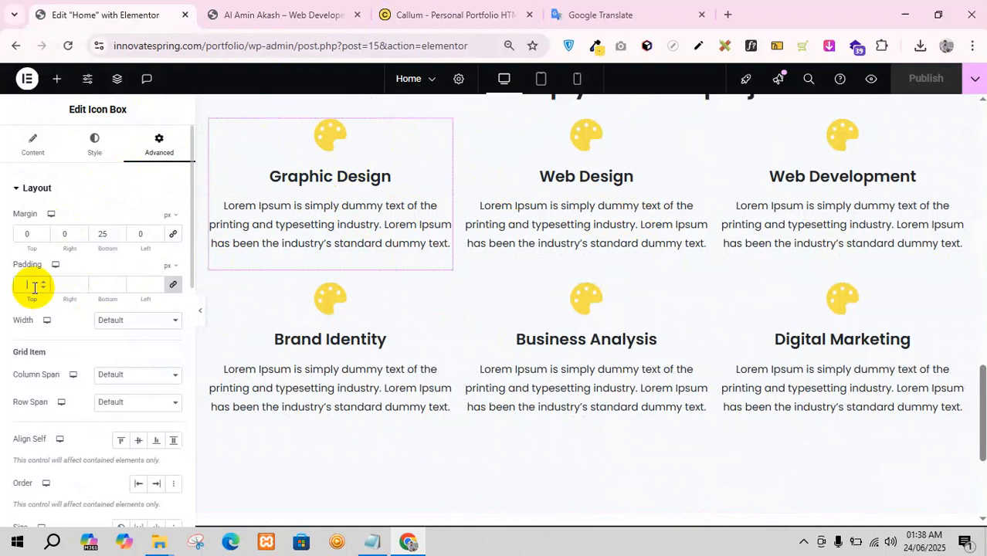
pyautogui.write('20')
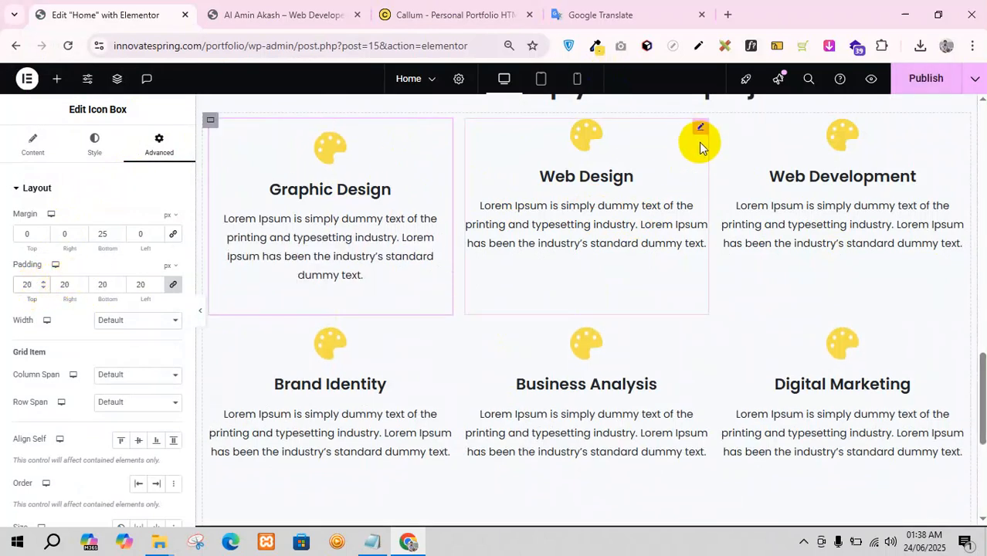
pyautogui.click(702, 130)
pyautogui.click(155, 145)
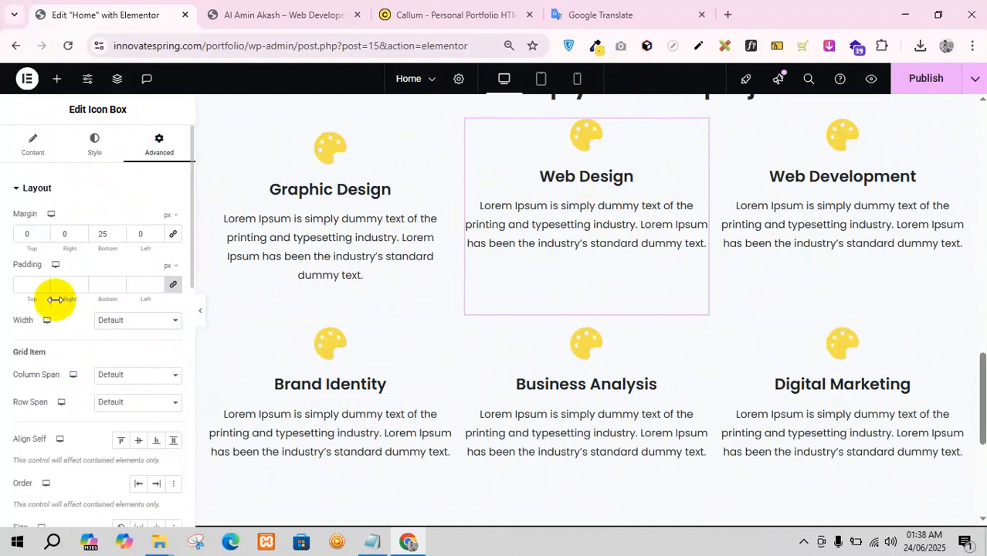
pyautogui.click(30, 287)
pyautogui.write('20')
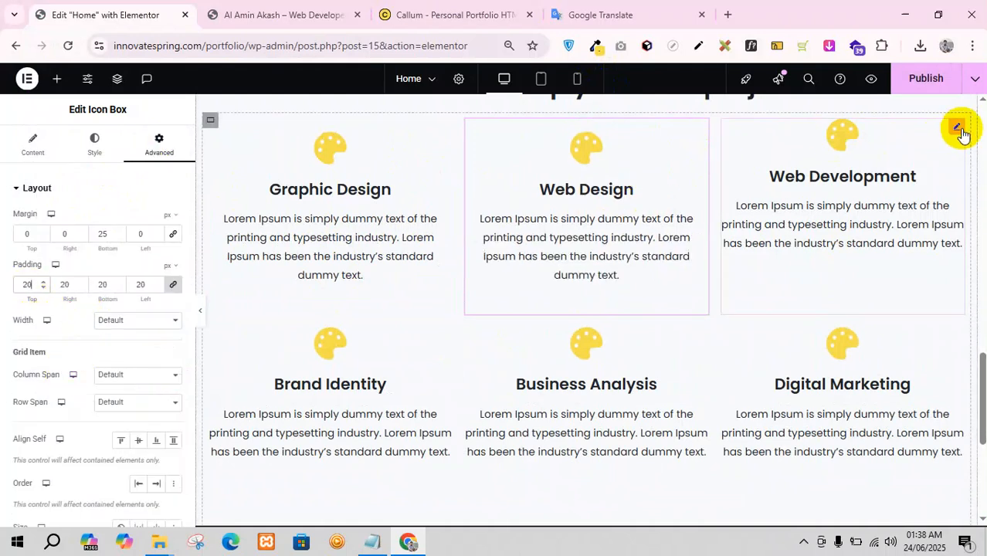
# - Give the Web Development and Brand Identity icon boxes 20 px padding on all sides
pyautogui.click(960, 132)
pyautogui.click(154, 145)
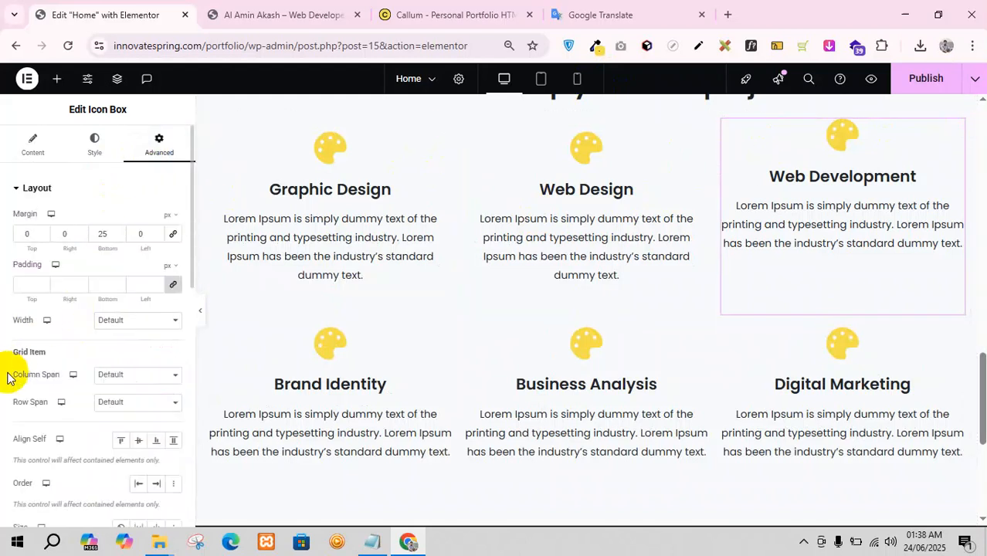
pyautogui.click(40, 288)
pyautogui.write('20')
pyautogui.scroll(-3, 618, 260)
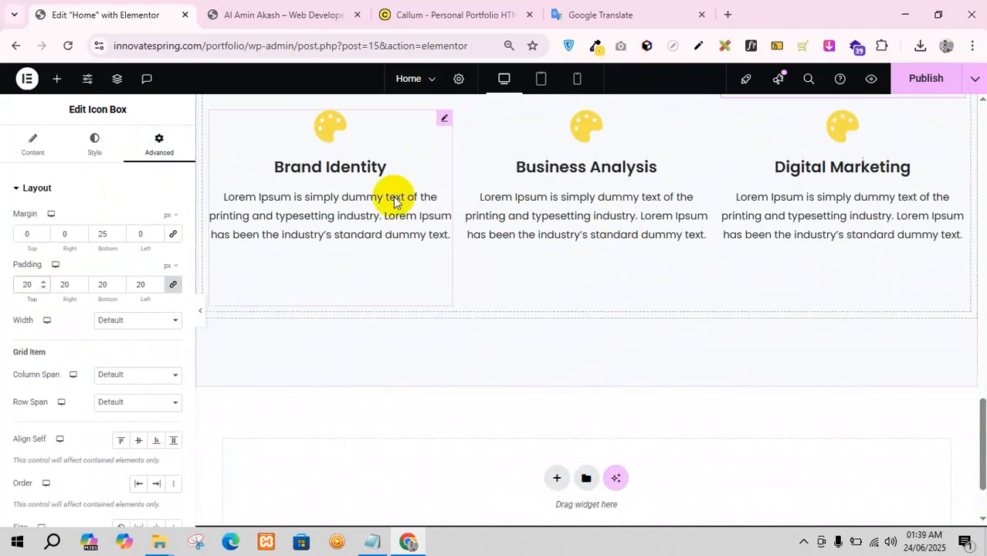
pyautogui.click(444, 118)
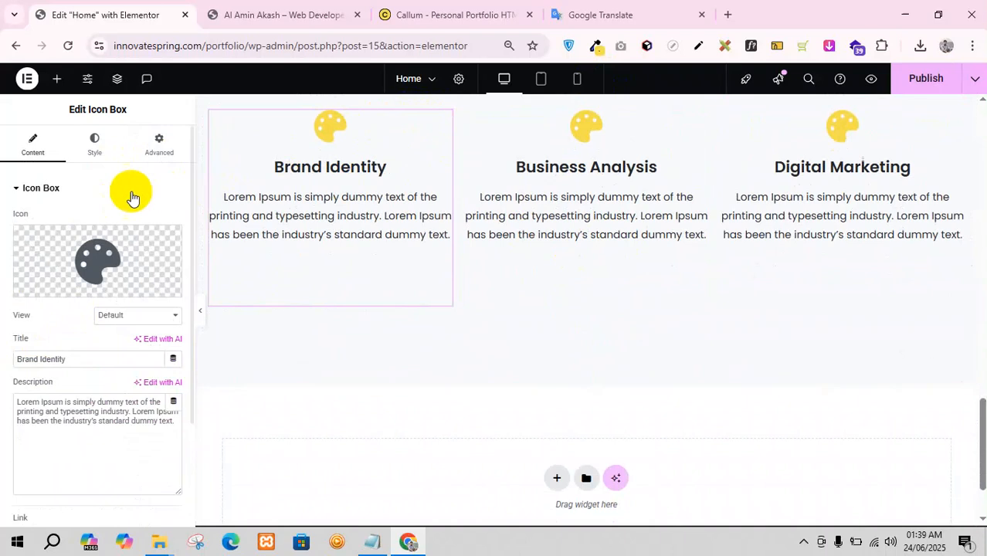
pyautogui.click(159, 146)
pyautogui.write('20')
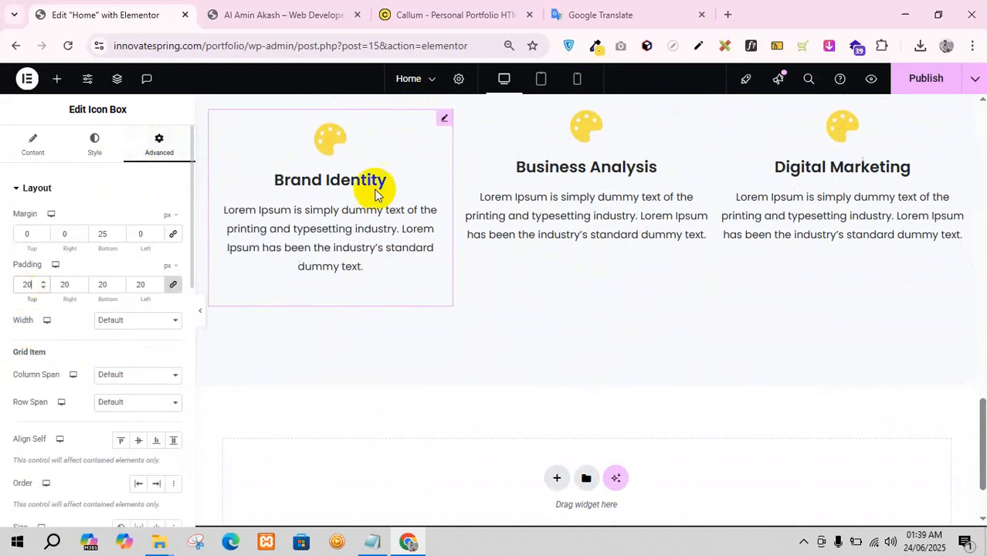
# - Apply 20 px padding on all sides to the Business Analysis and Digital Marketing icon boxes
pyautogui.click(701, 121)
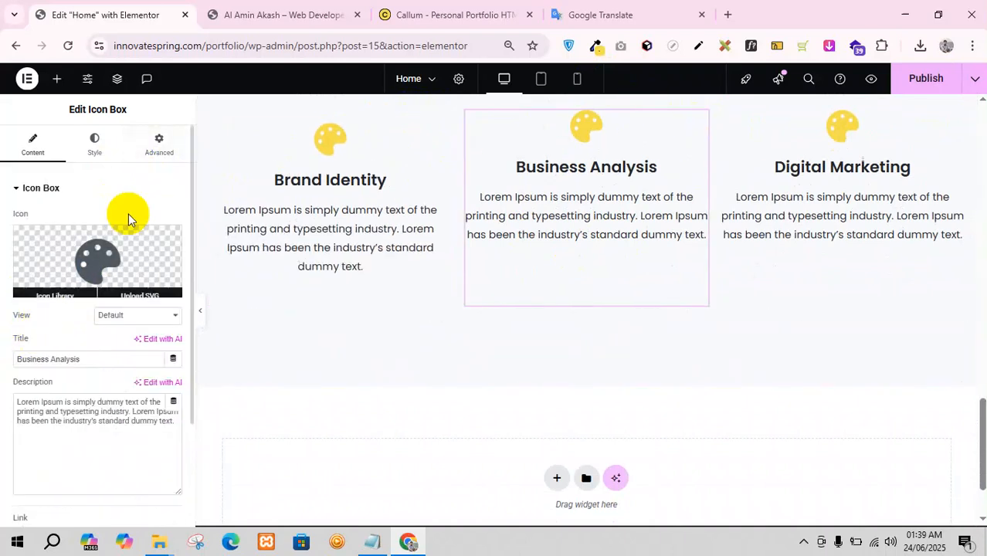
pyautogui.click(159, 145)
pyautogui.write('20')
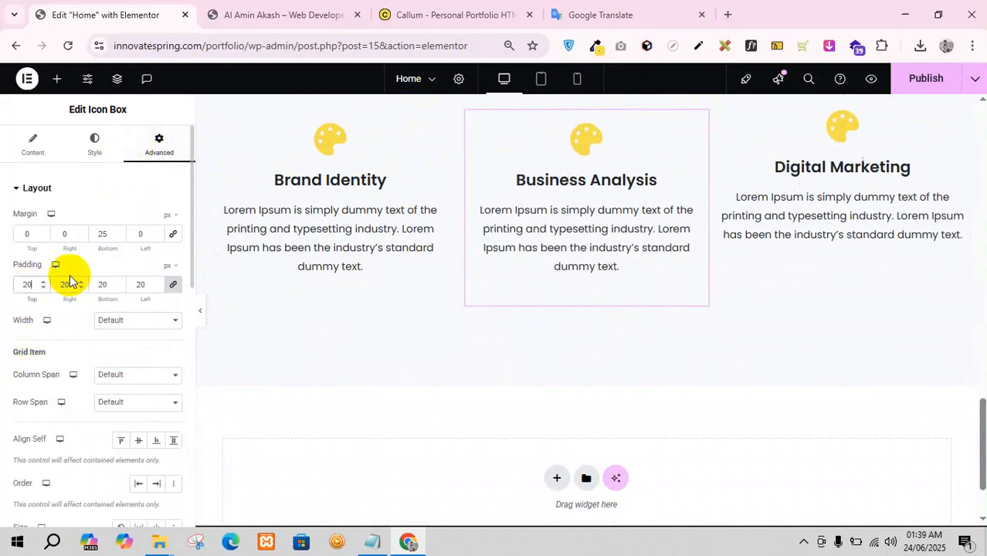
pyautogui.click(956, 117)
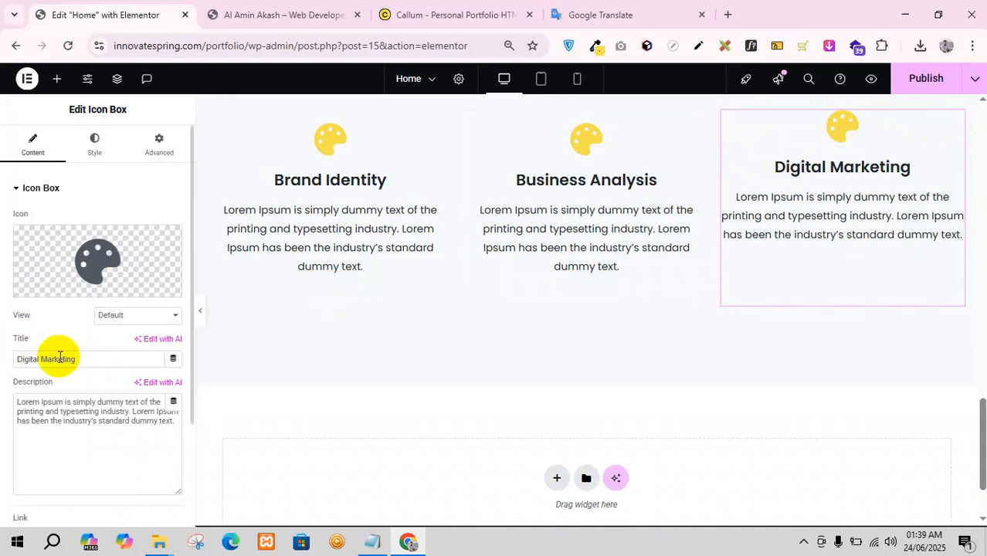
pyautogui.click(160, 145)
pyautogui.click(41, 286)
pyautogui.write('20')
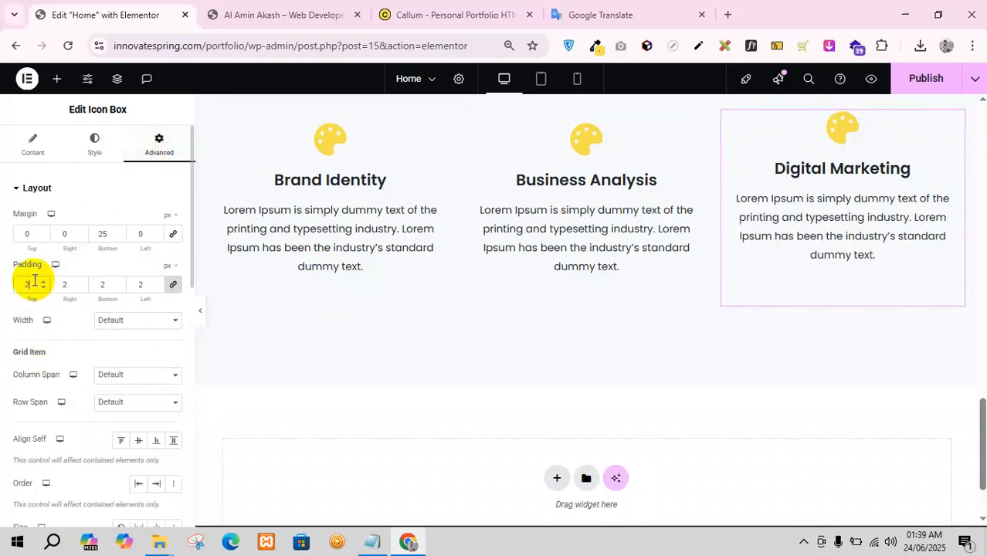
pyautogui.scroll(2, 596, 340)
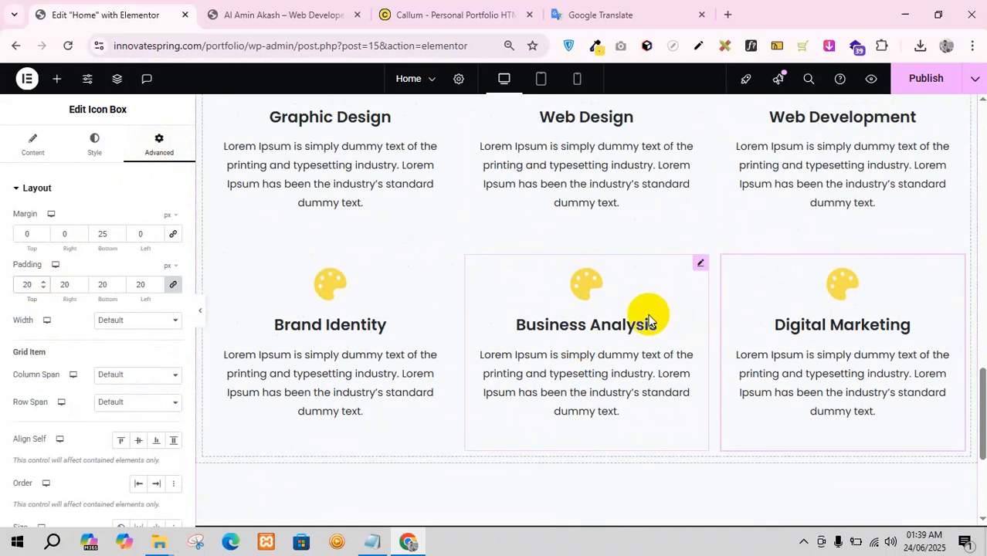
# - Examine the Callum template's Resume section and compare it with the sections already built on the preview page
pyautogui.scroll(2, 618, 324)
pyautogui.scroll(-1, 526, 429)
pyautogui.scroll(-3, 537, 438)
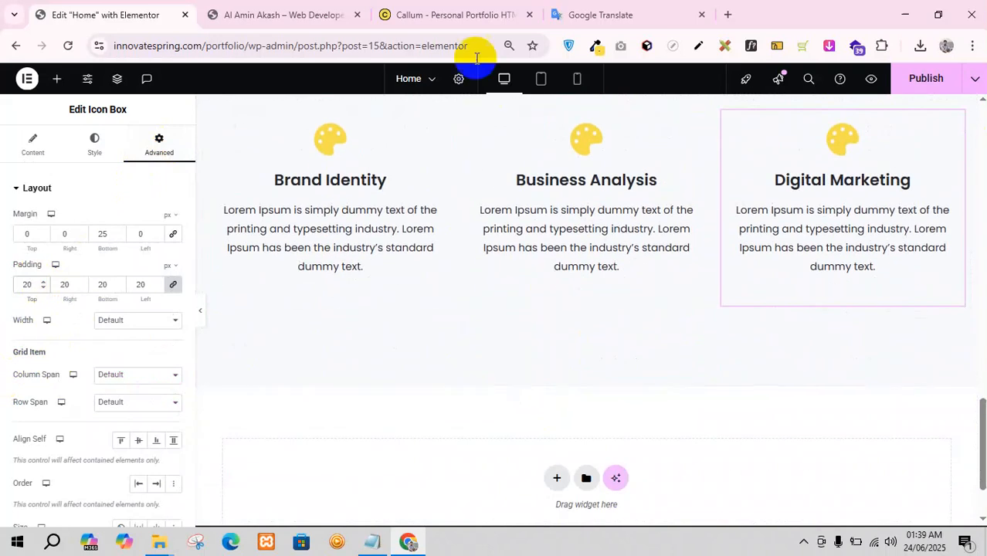
pyautogui.click(463, 9)
pyautogui.scroll(-5, 419, 264)
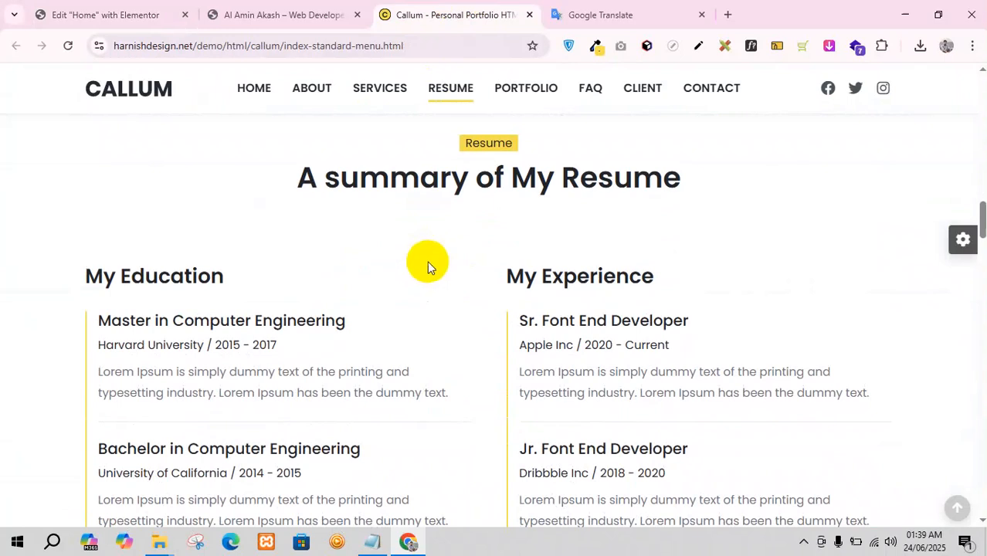
pyautogui.scroll(-5, 448, 313)
pyautogui.scroll(3, 220, 319)
pyautogui.scroll(4, 223, 316)
pyautogui.scroll(-1, 223, 318)
pyautogui.doubleClick(500, 255)
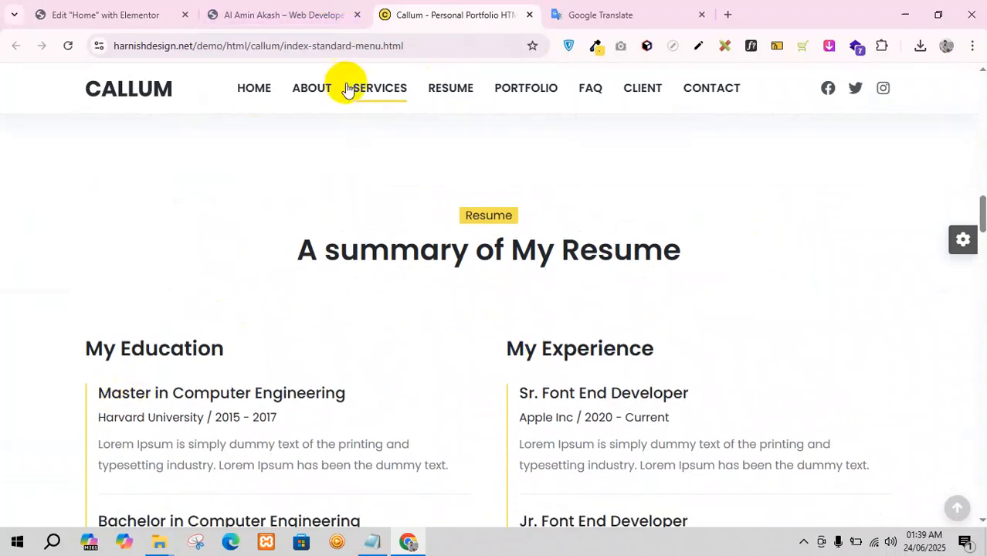
pyautogui.click(286, 15)
pyautogui.scroll(6, 415, 265)
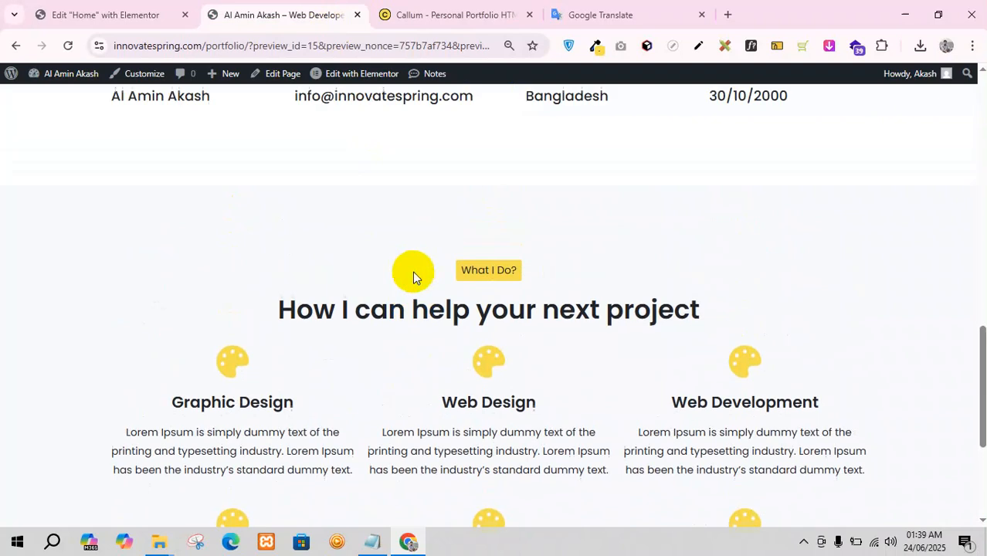
pyautogui.scroll(2, 423, 276)
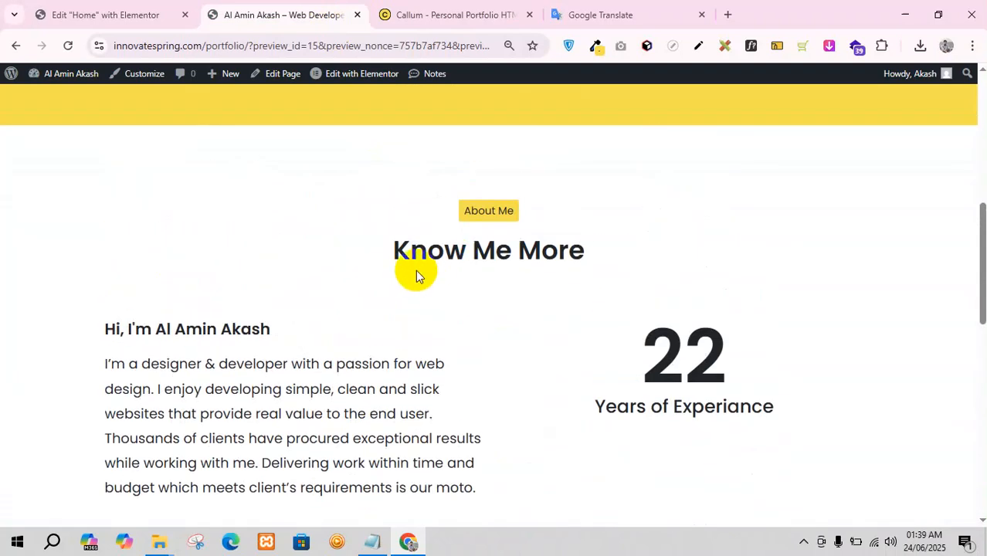
# - Duplicate the About Me section's container in the Elementor editor
pyautogui.click(77, 9)
pyautogui.scroll(5, 417, 340)
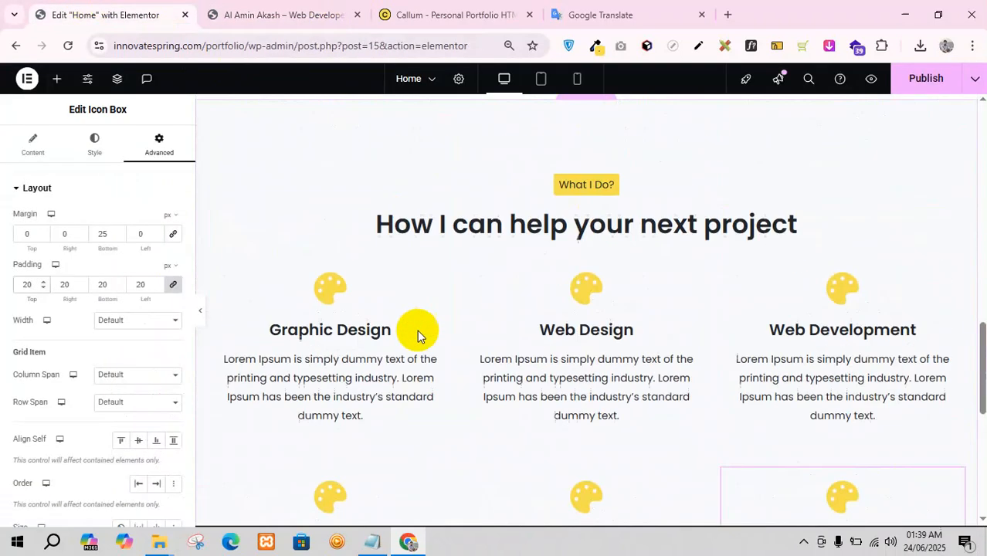
pyautogui.scroll(10, 417, 350)
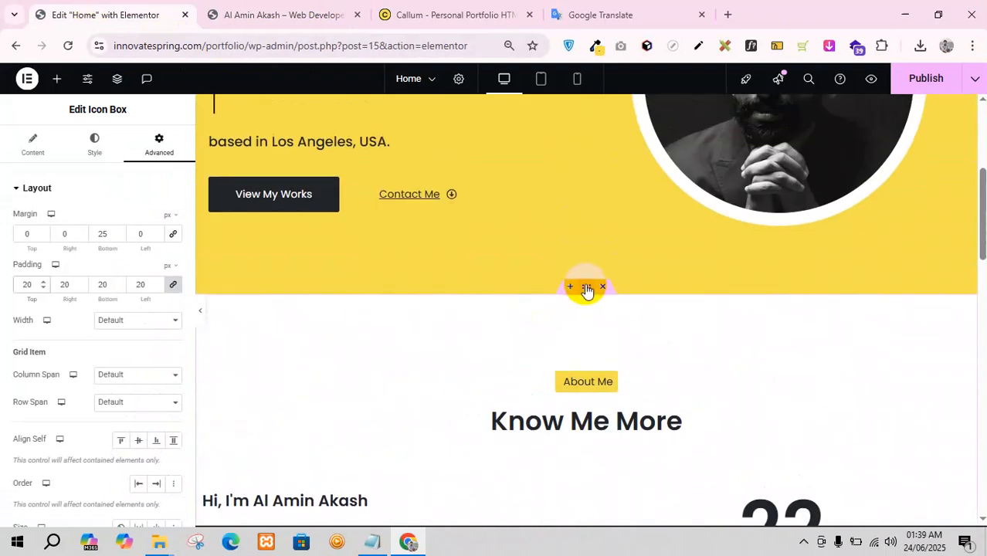
pyautogui.rightClick(587, 288)
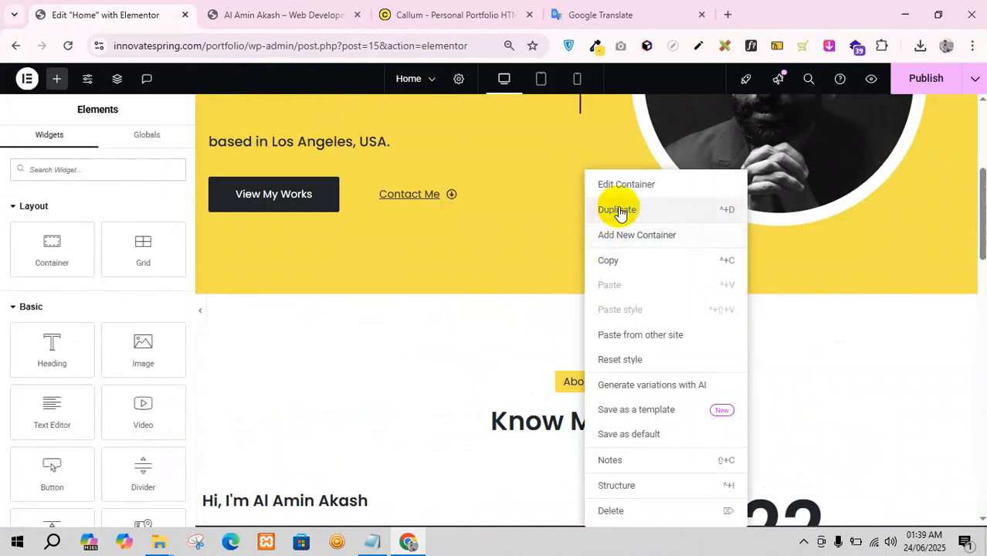
pyautogui.click(452, 401)
pyautogui.scroll(-3, 454, 402)
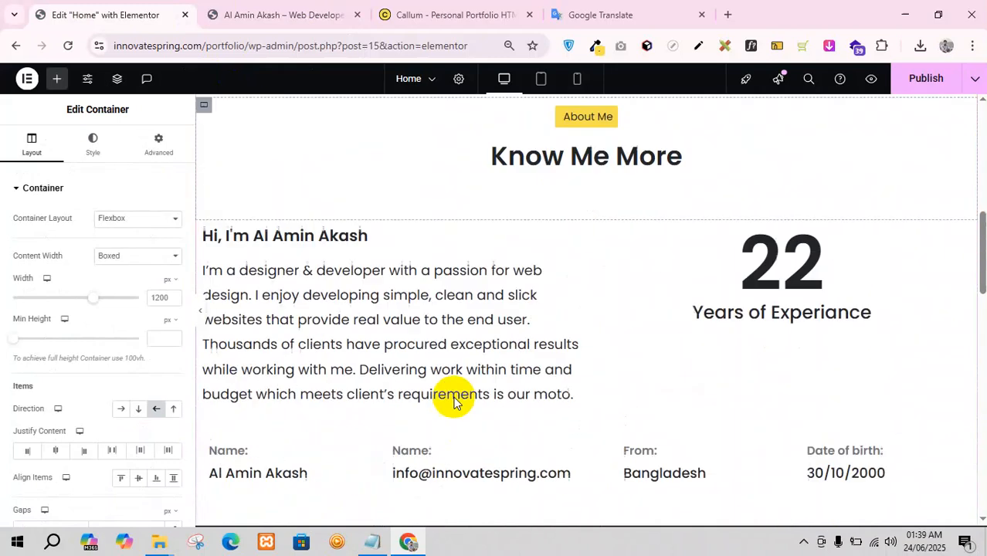
pyautogui.scroll(-5, 455, 402)
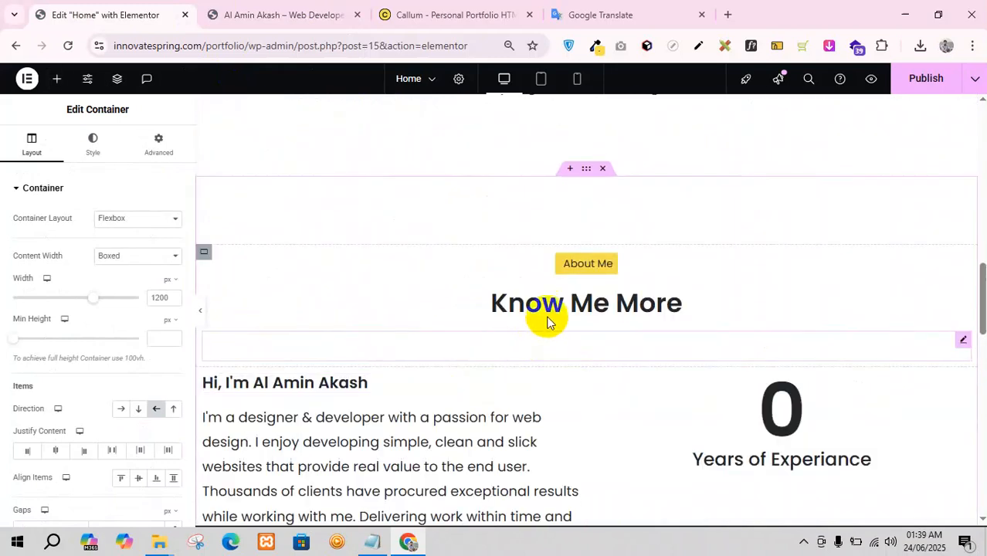
# - Collapse the top-level containers in the page structure and rename the services section's container "what i do"
pyautogui.click(117, 78)
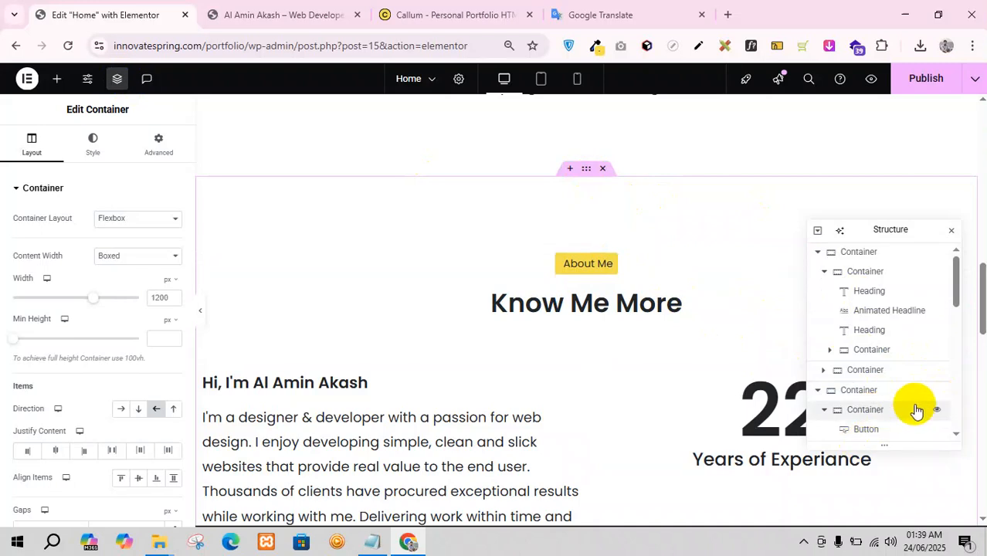
pyautogui.scroll(-5, 887, 387)
pyautogui.scroll(5, 889, 363)
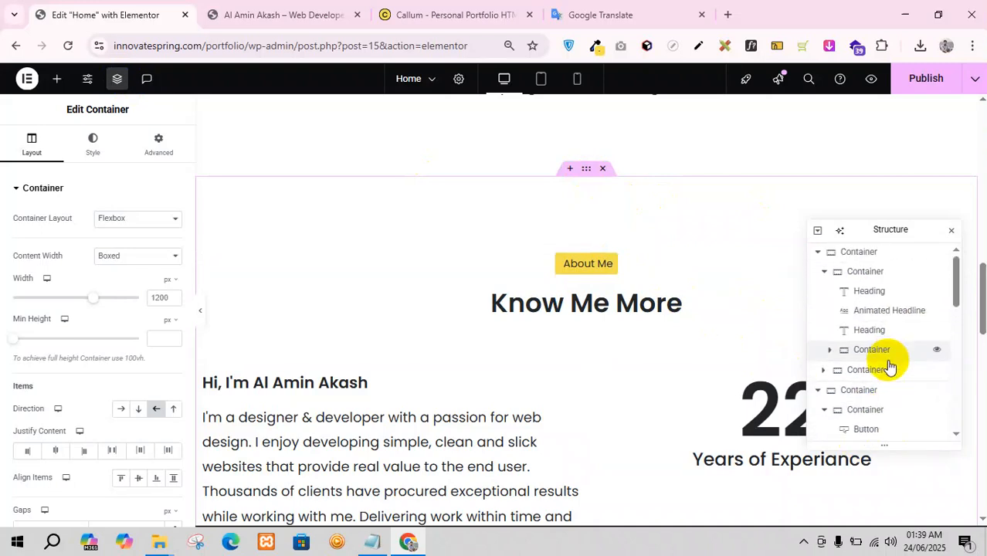
pyautogui.click(819, 253)
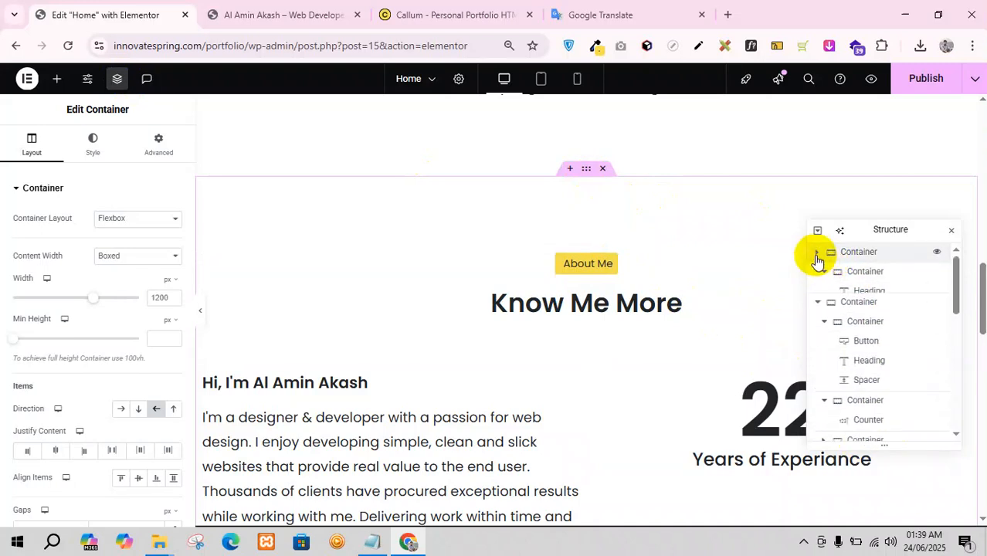
pyautogui.click(820, 272)
pyautogui.click(819, 293)
pyautogui.click(818, 313)
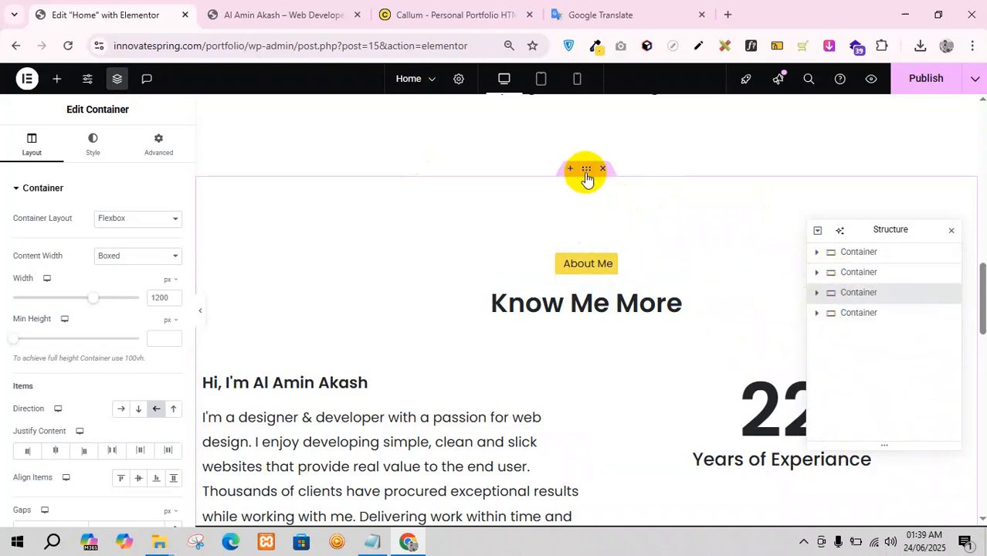
pyautogui.click(875, 313)
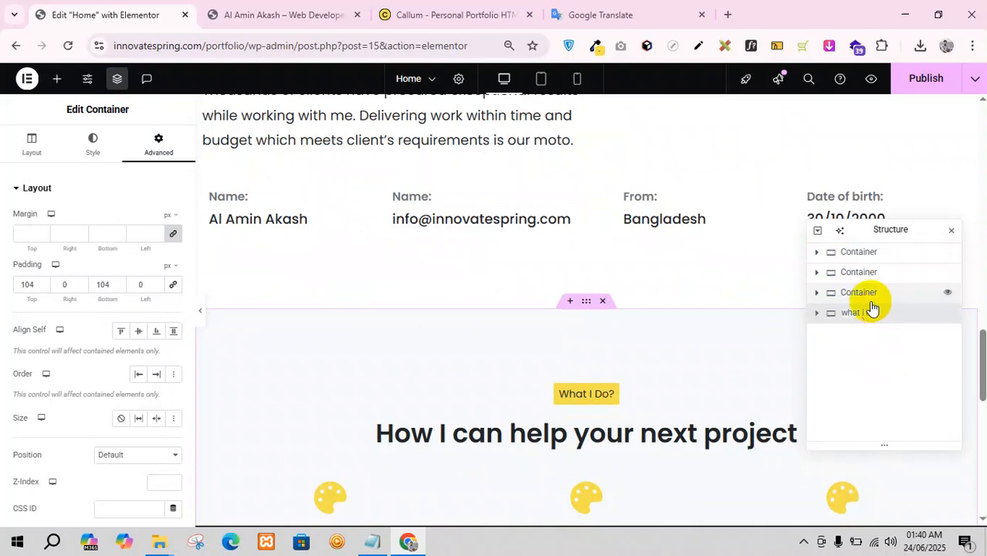
# - Rename the duplicated About Me container "Resume", checking the section name in the Callum template
pyautogui.click(863, 294)
pyautogui.scroll(5, 363, 333)
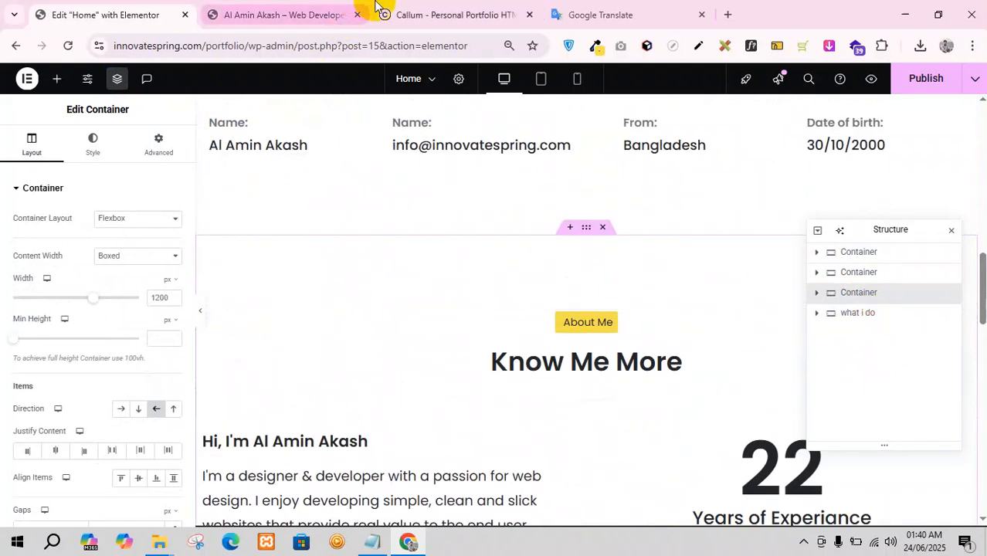
pyautogui.click(406, 11)
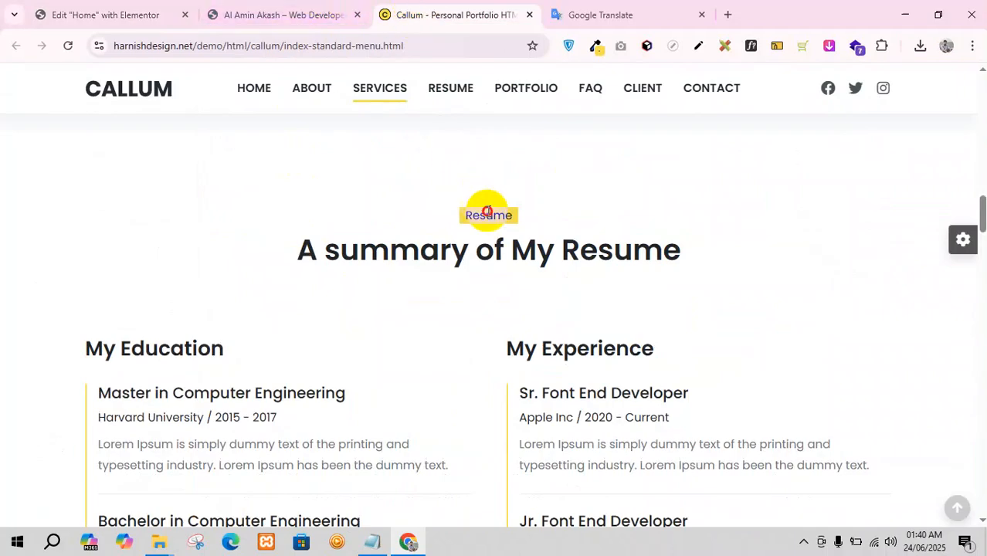
pyautogui.click(165, 12)
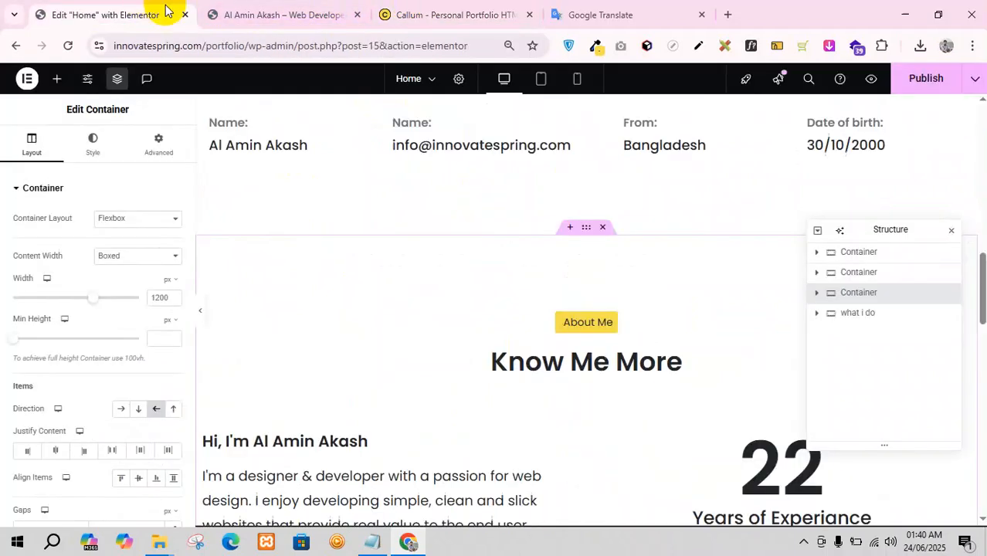
pyautogui.rightClick(849, 293)
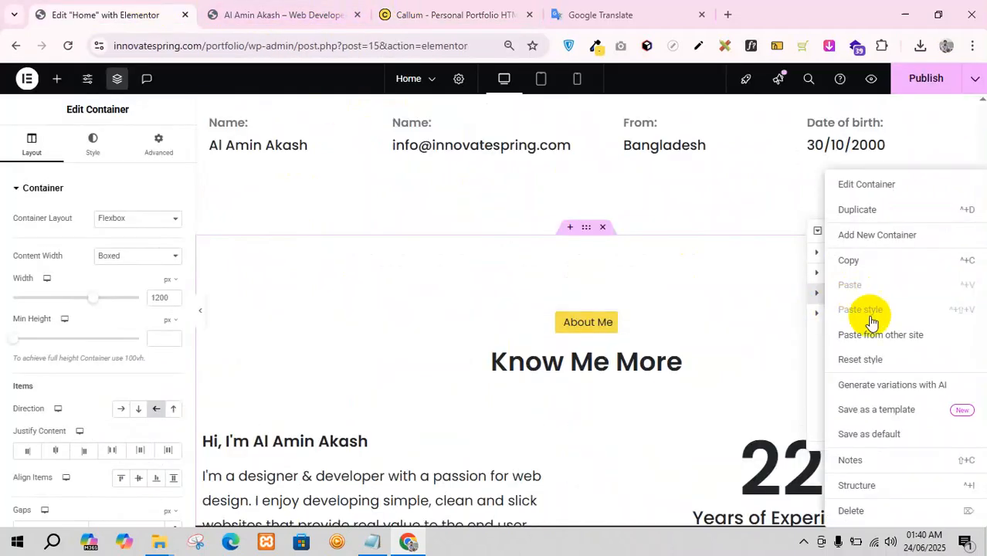
pyautogui.click(819, 302)
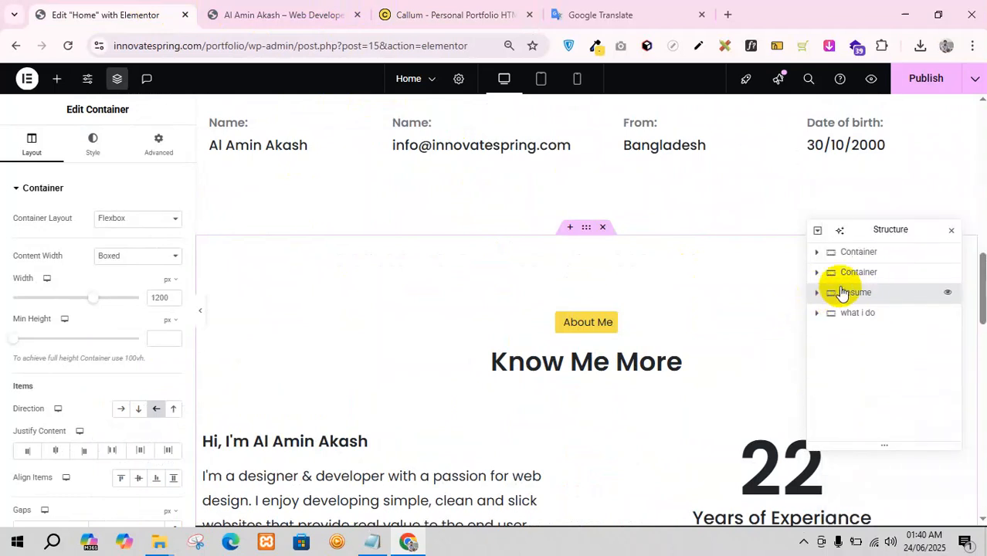
# - Move the Resume container below the "what i do" container and check the section order on the page
pyautogui.moveTo(853, 295); pyautogui.dragTo(858, 317)
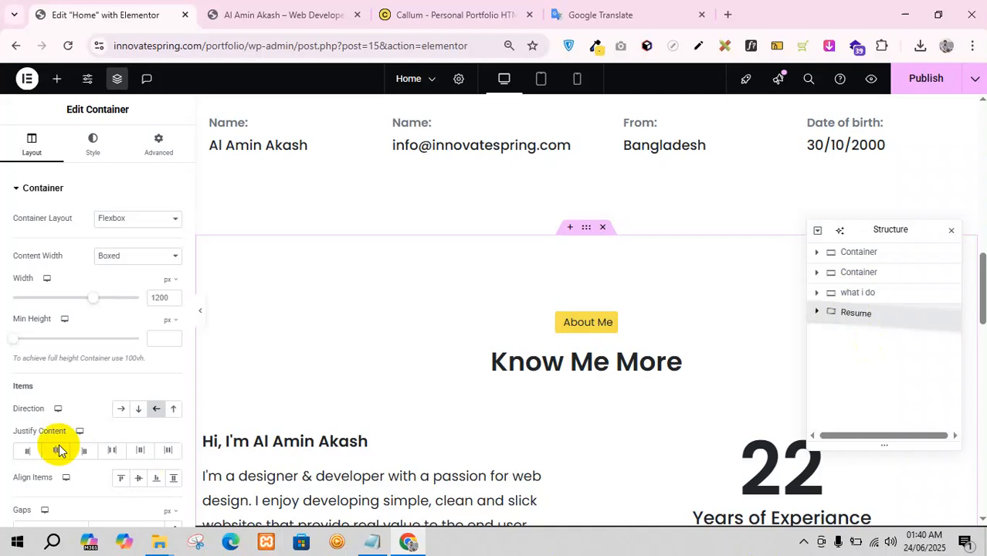
pyautogui.scroll(-10, 551, 314)
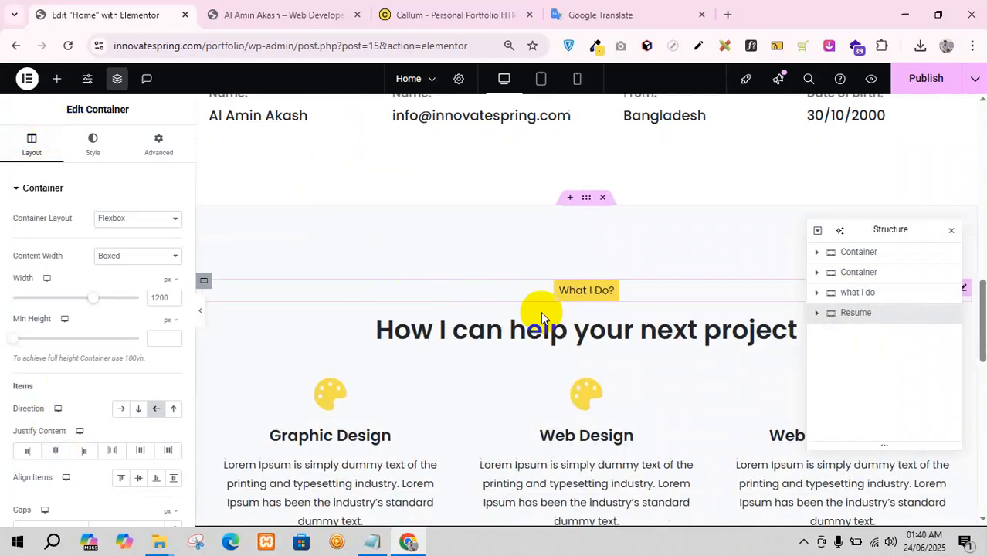
pyautogui.scroll(3, 550, 315)
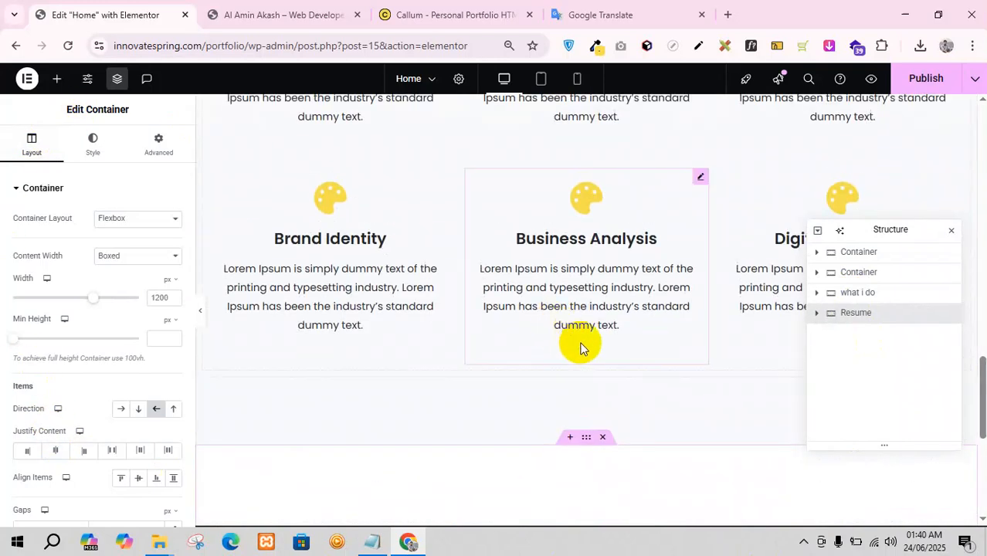
pyautogui.click(864, 295)
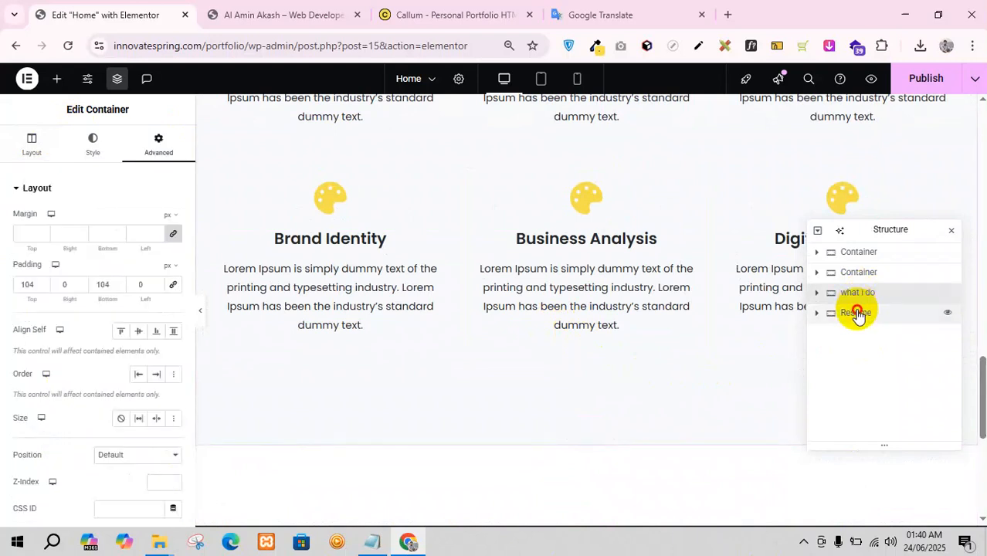
pyautogui.click(856, 313)
pyautogui.scroll(2, 500, 266)
pyautogui.scroll(-2, 543, 411)
pyautogui.scroll(7, 563, 407)
pyautogui.scroll(-6, 572, 371)
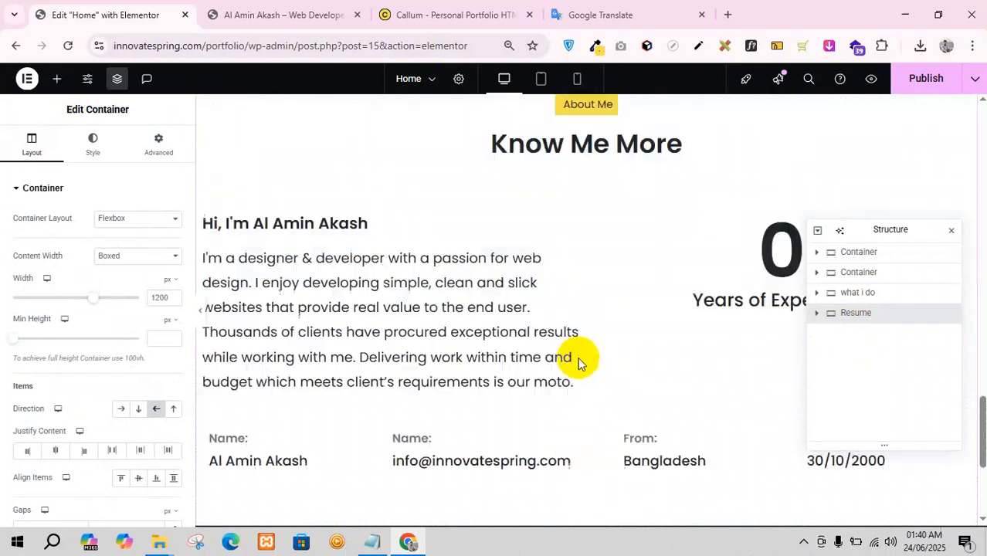
pyautogui.scroll(2, 683, 326)
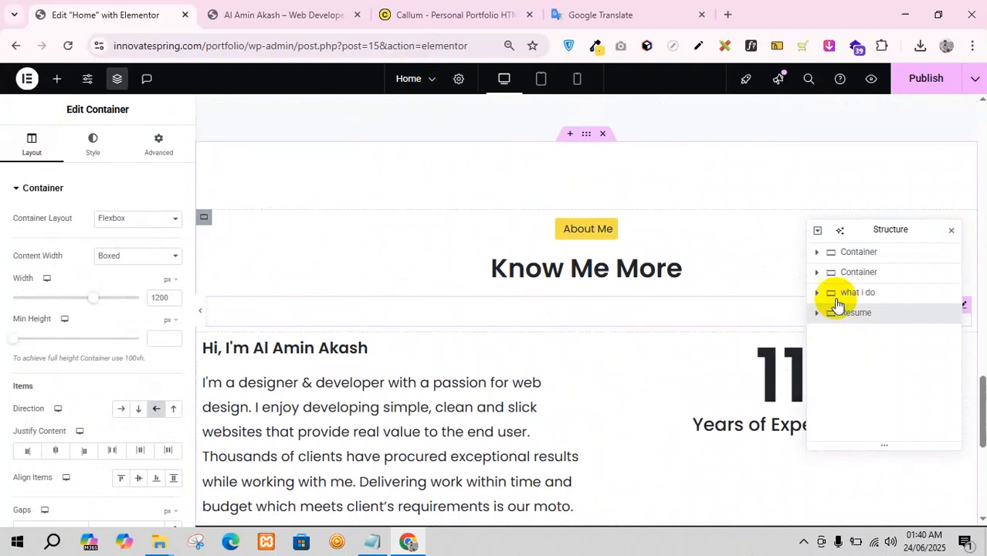
# - Close the page structure and set the duplicated section's button label to "Resume"
pyautogui.click(952, 230)
pyautogui.click(964, 225)
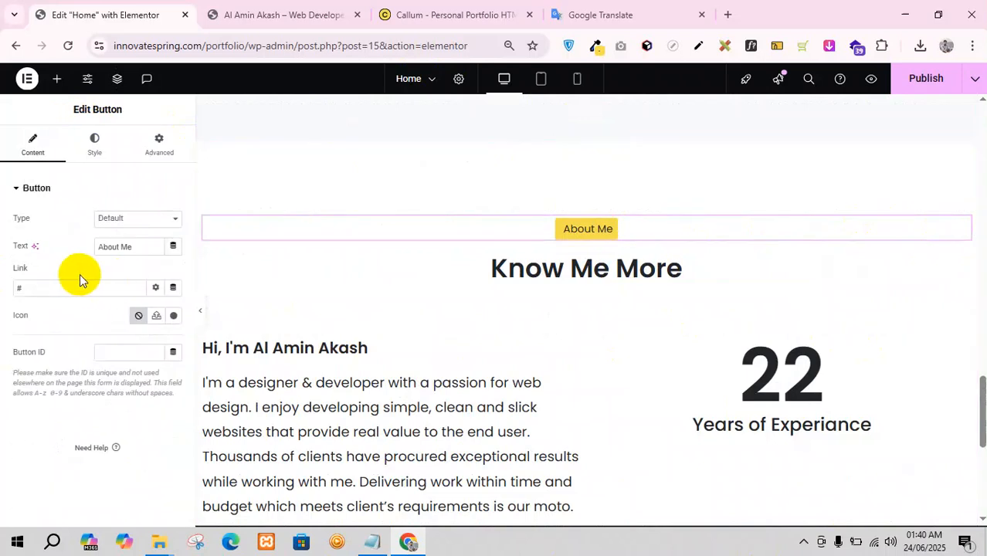
pyautogui.moveTo(132, 239); pyautogui.dragTo(70, 244)
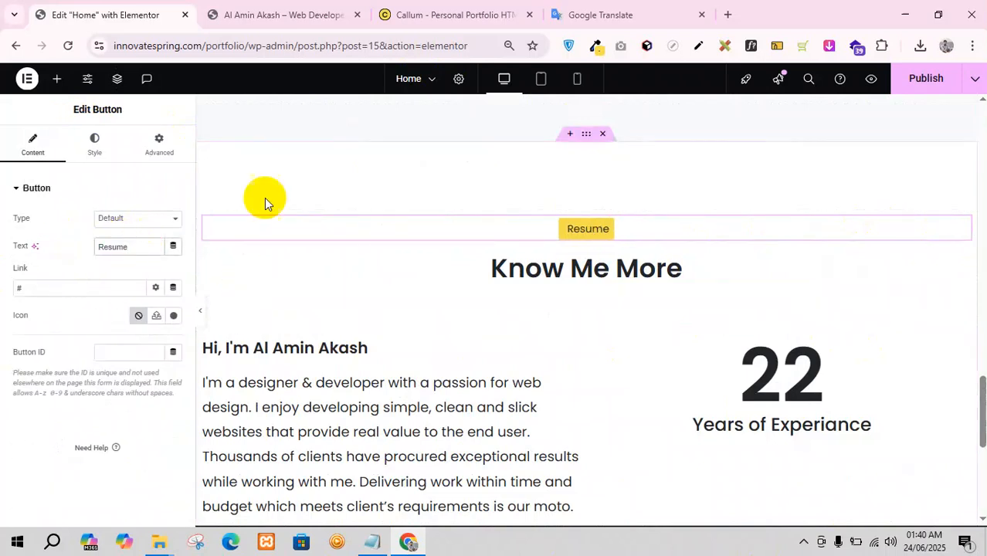
# - Copy "A summary of My Resume" from the Callum template and replace the duplicated section's "Know Me More" heading with it
pyautogui.click(442, 6)
pyautogui.moveTo(302, 249); pyautogui.dragTo(687, 245)
pyautogui.hotkey('ctrl', 'c')
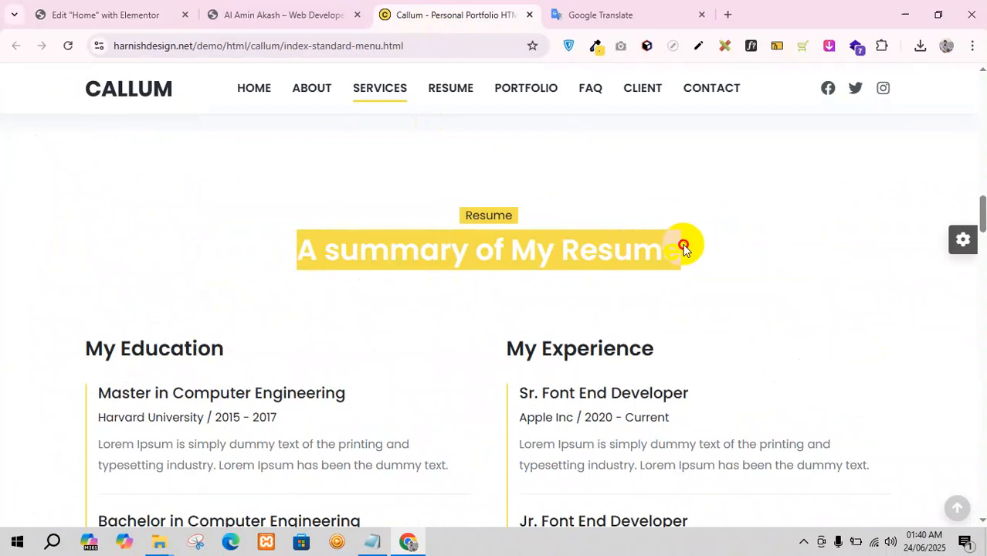
pyautogui.click(332, 12)
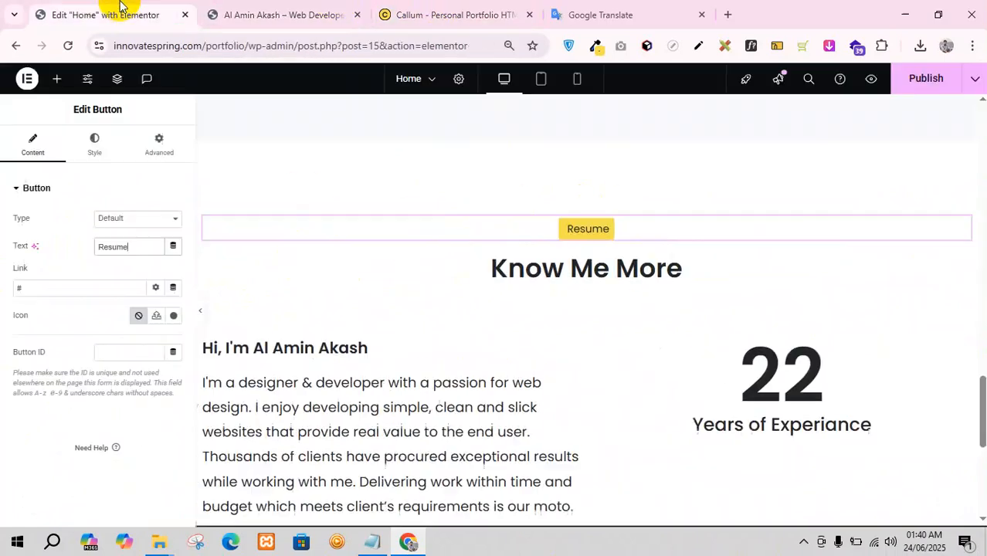
pyautogui.click(135, 12)
pyautogui.click(948, 269)
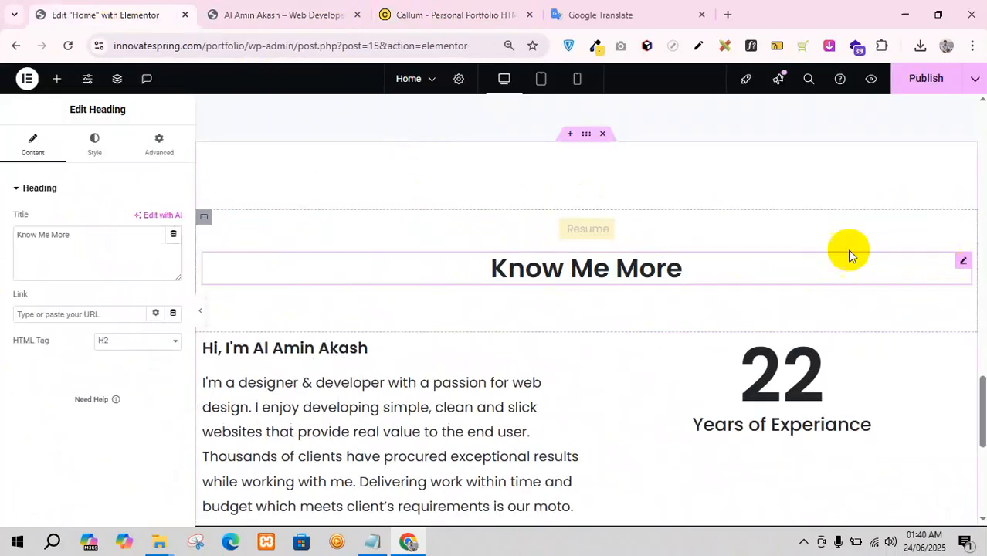
pyautogui.tripleClick(88, 241)
pyautogui.hotkey('ctrl', 'v')
# - Compare the template's My Education and My Experience columns with the duplicated section's content in the editor
pyautogui.click(232, 12)
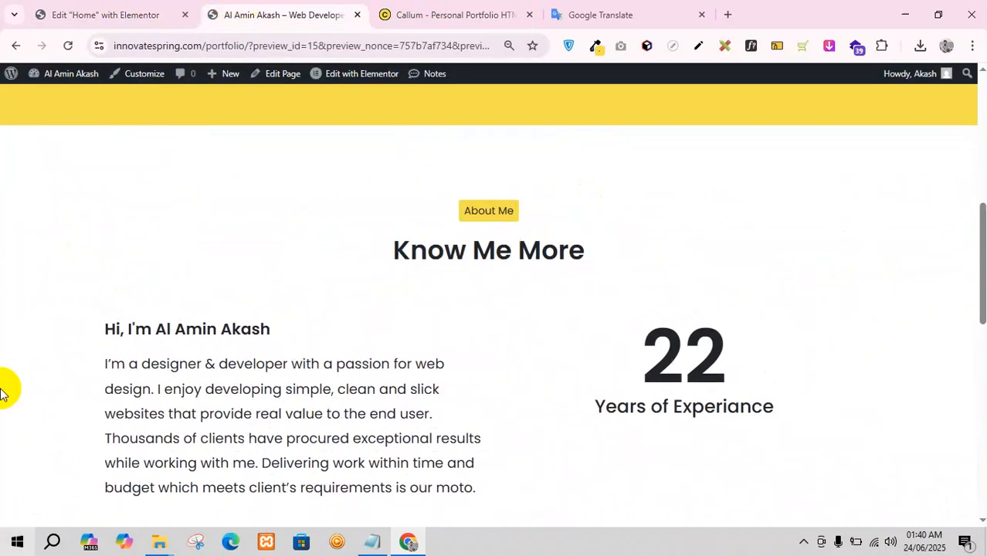
pyautogui.click(503, 11)
pyautogui.scroll(-2, 440, 228)
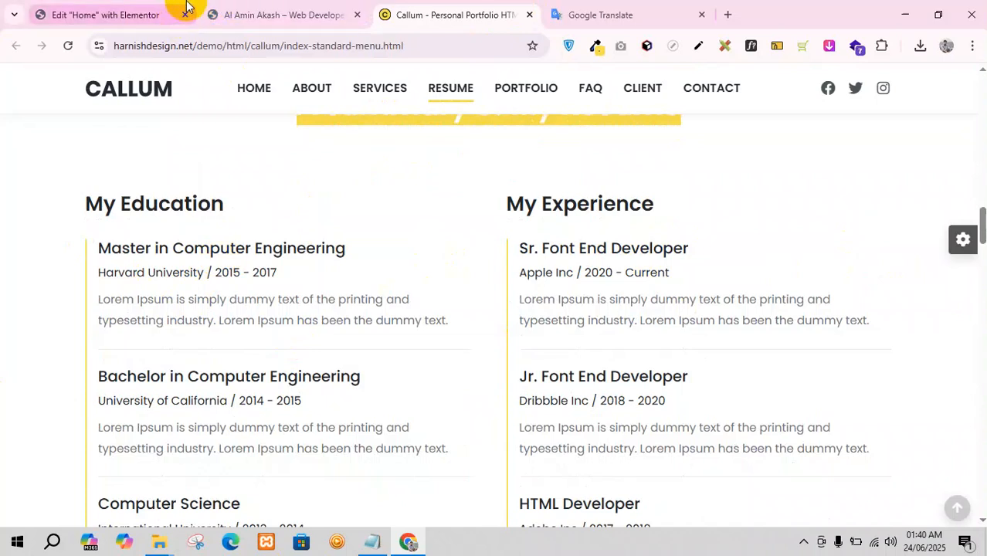
pyautogui.click(291, 11)
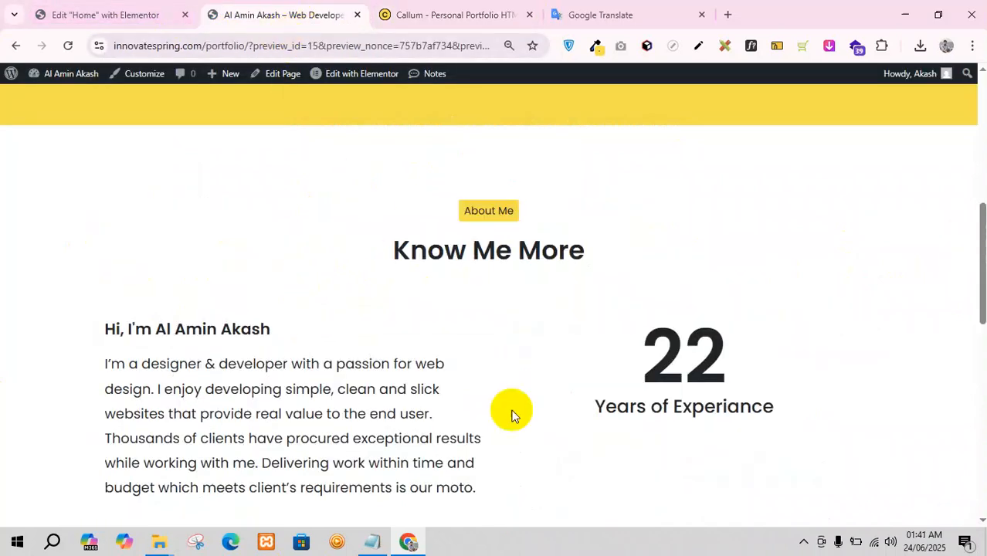
pyautogui.click(148, 12)
pyautogui.scroll(-2, 568, 363)
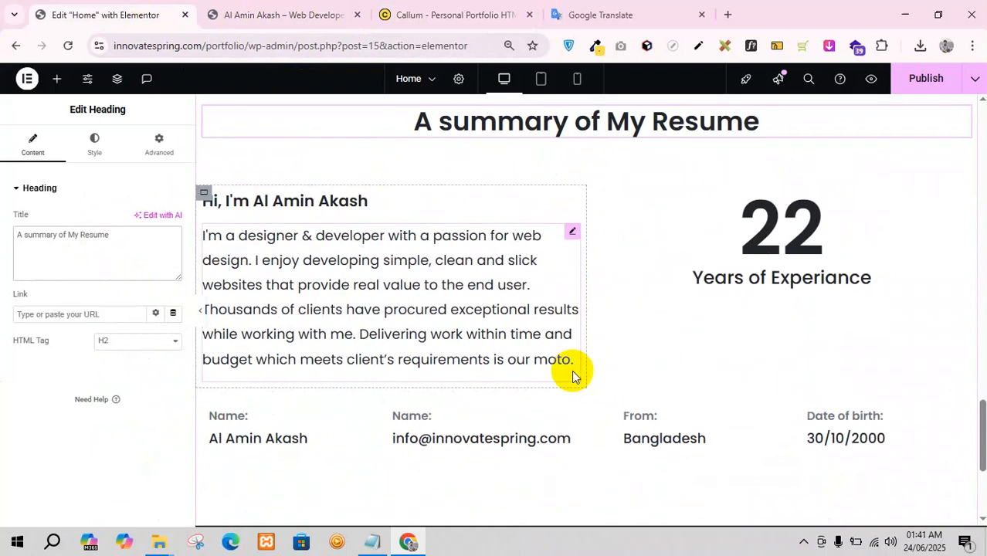
# - Delete the personal details row and the "Years of Experiance" counter from the duplicated Resume section
pyautogui.scroll(-2, 572, 376)
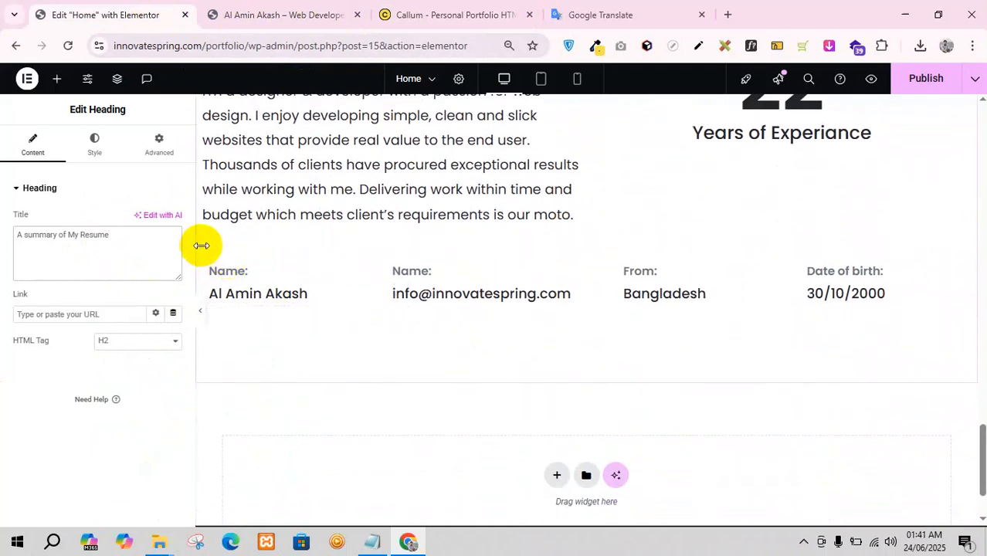
pyautogui.rightClick(204, 253)
pyautogui.click(252, 508)
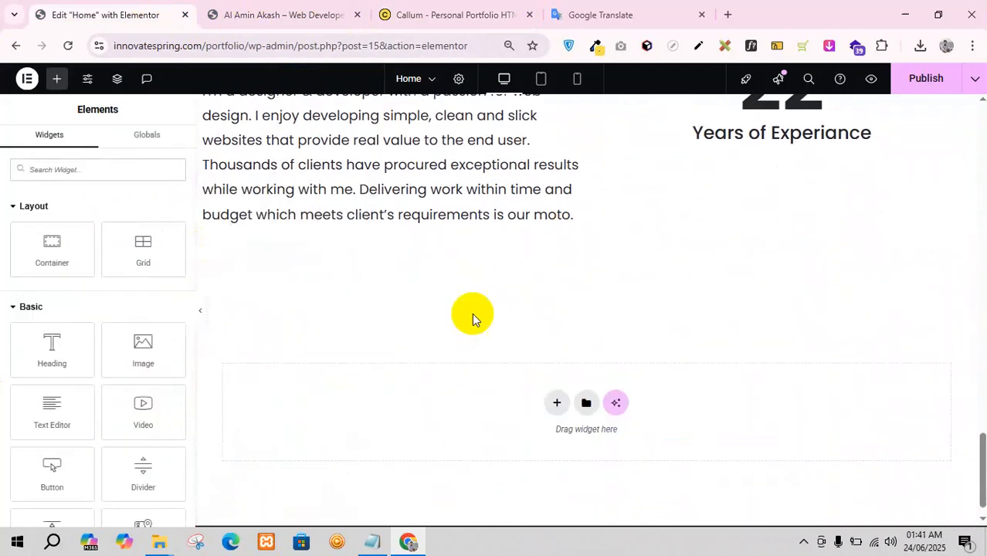
pyautogui.scroll(2, 502, 297)
pyautogui.rightClick(746, 256)
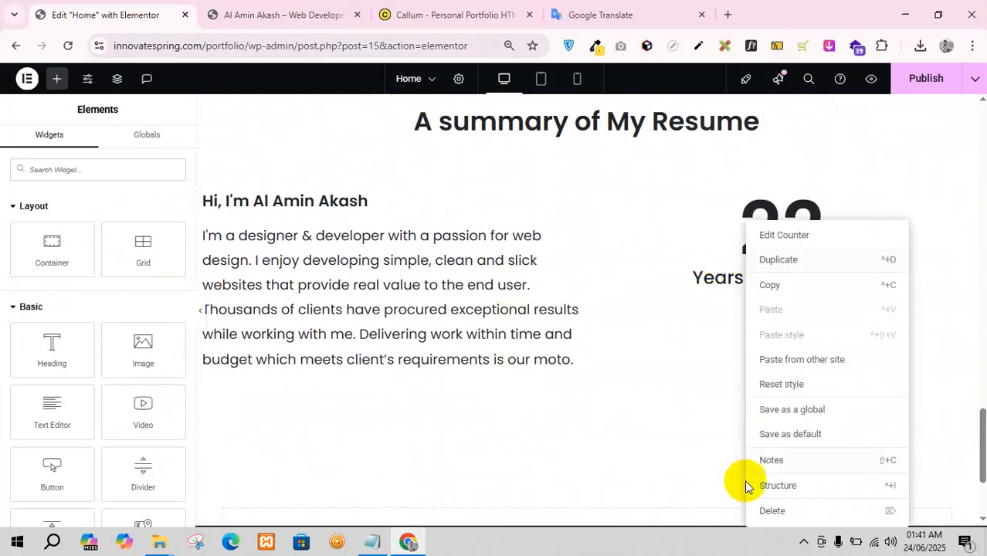
pyautogui.click(772, 511)
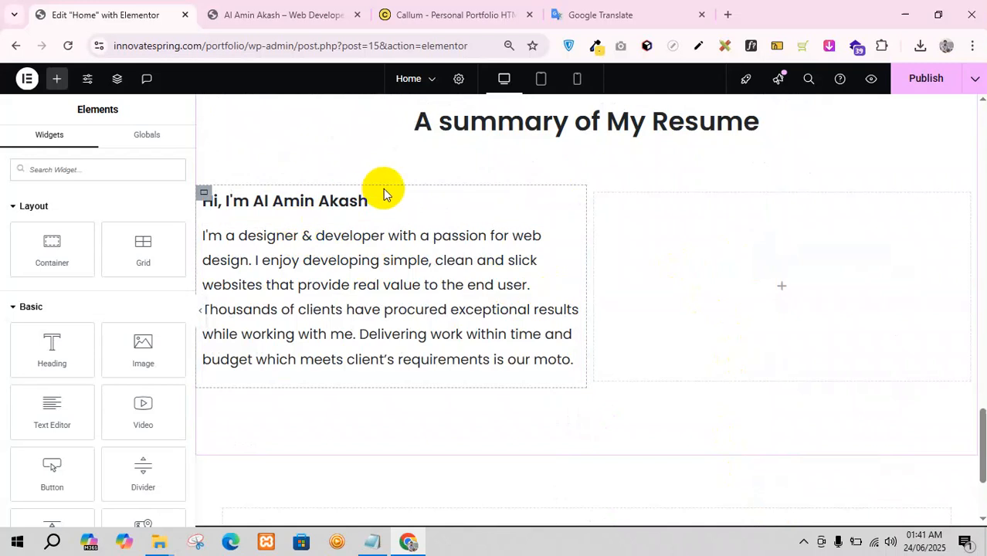
# - Examine the template's education and experience entries alongside the page preview and the remaining heading in the Resume section
pyautogui.click(571, 202)
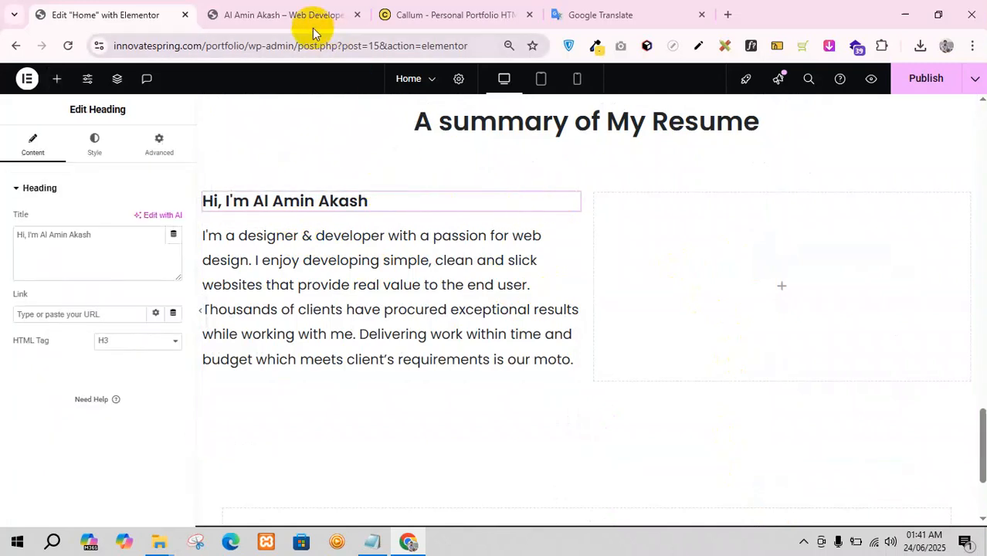
pyautogui.click(272, 8)
pyautogui.click(406, 8)
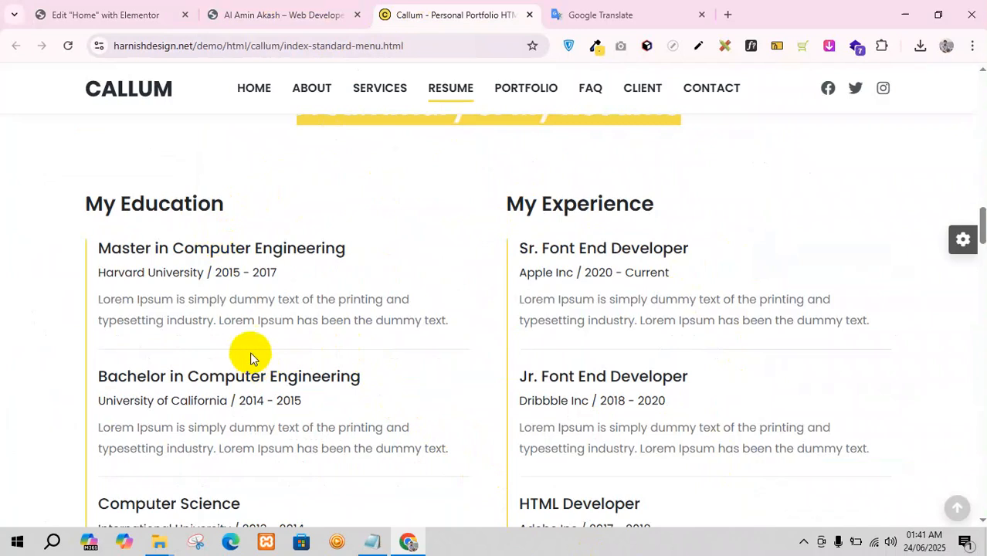
pyautogui.click(253, 11)
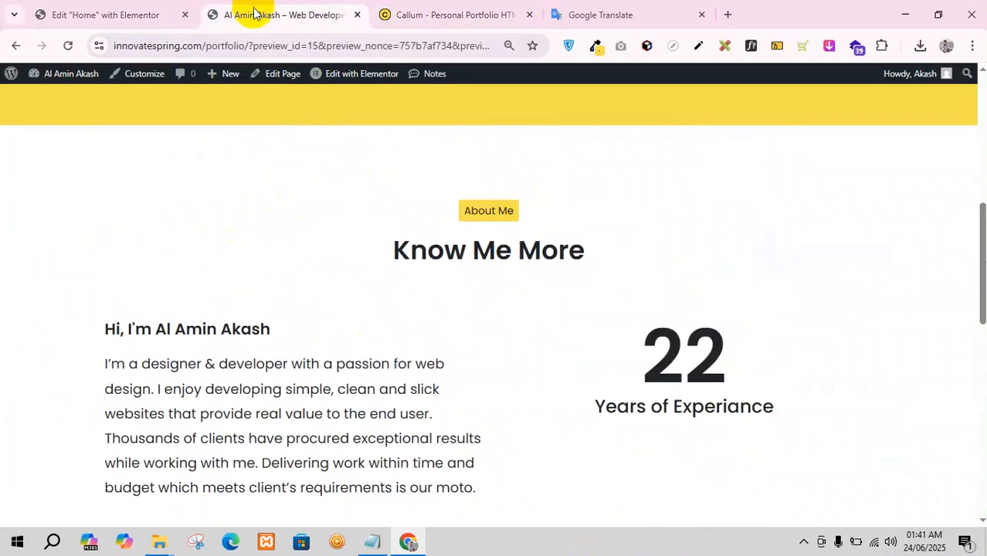
pyautogui.click(124, 15)
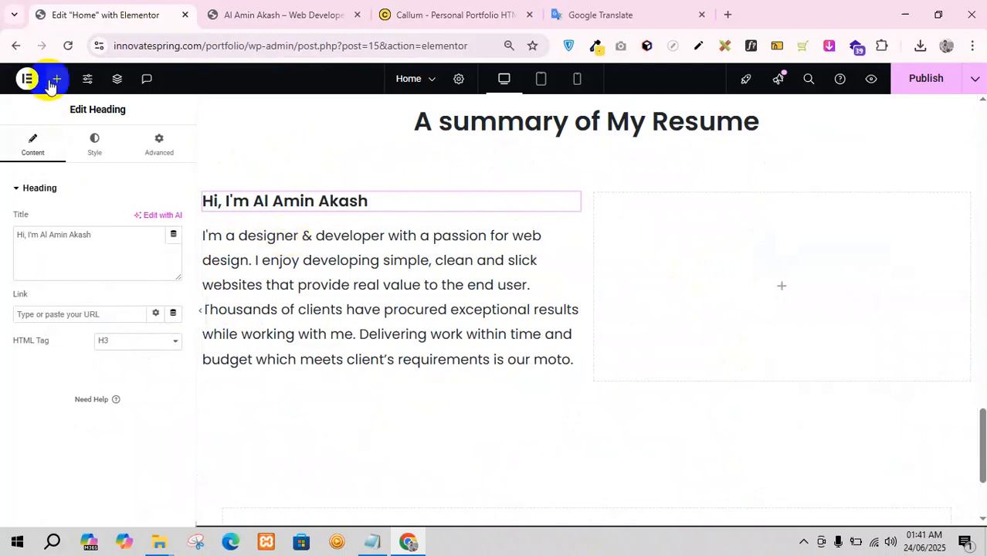
pyautogui.click(249, 13)
pyautogui.click(418, 14)
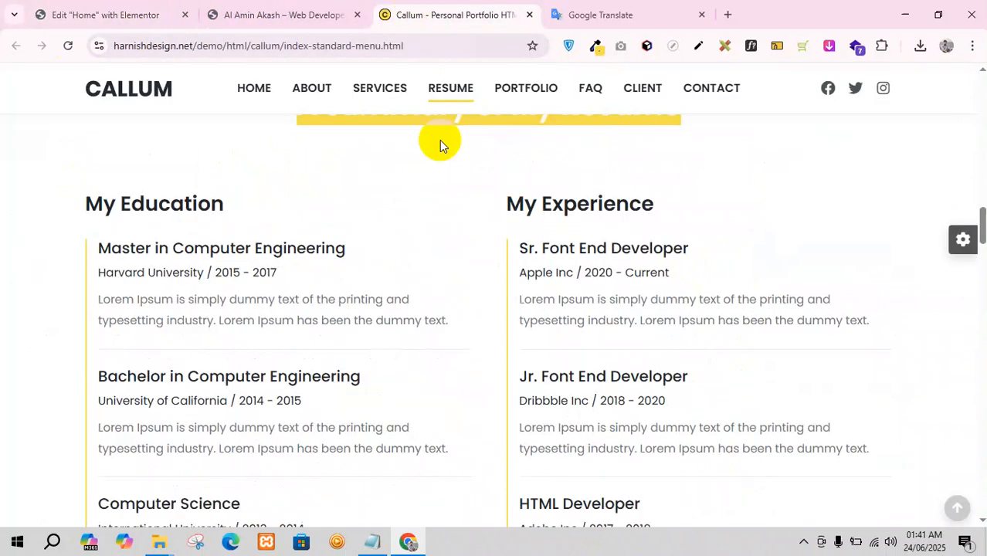
pyautogui.scroll(-3, 423, 297)
pyautogui.scroll(3, 317, 340)
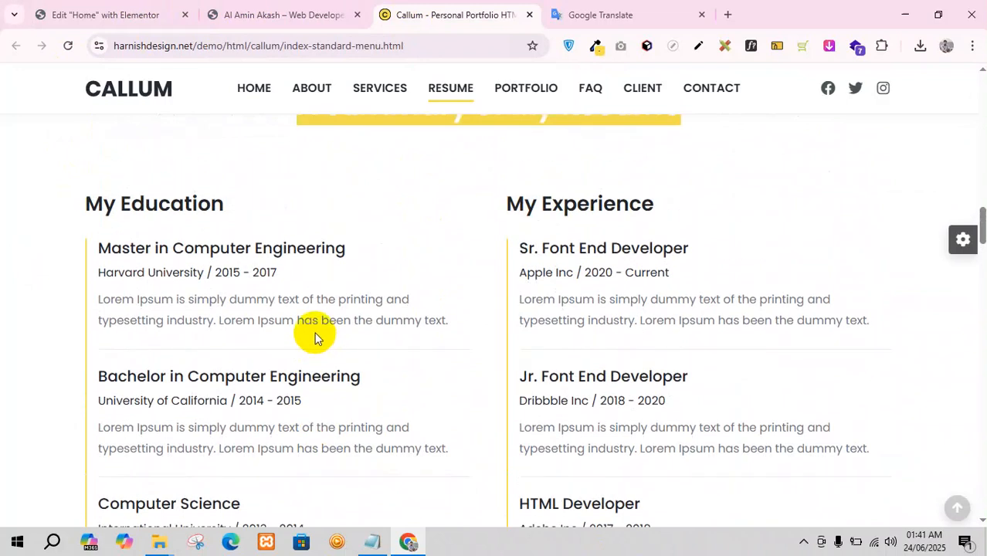
pyautogui.click(282, 15)
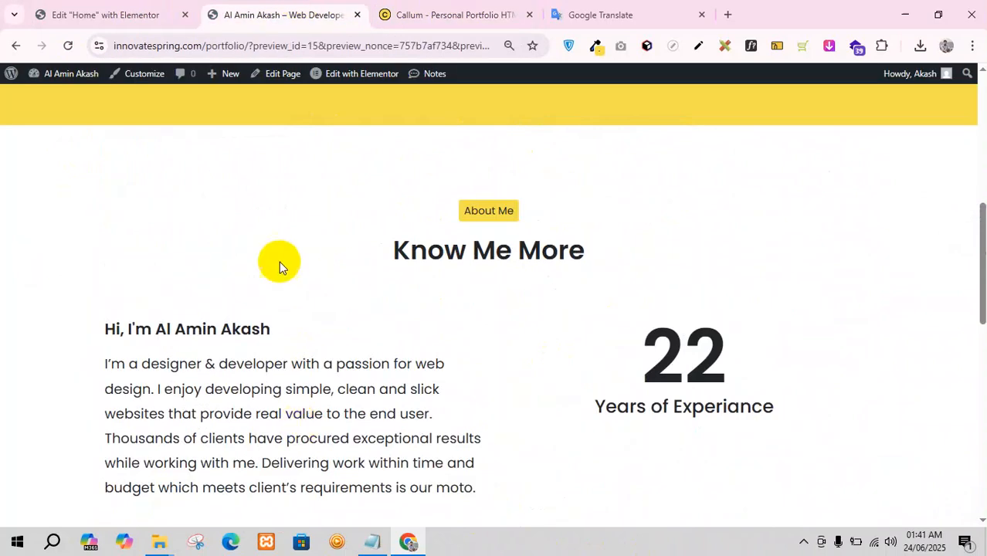
pyautogui.click(147, 14)
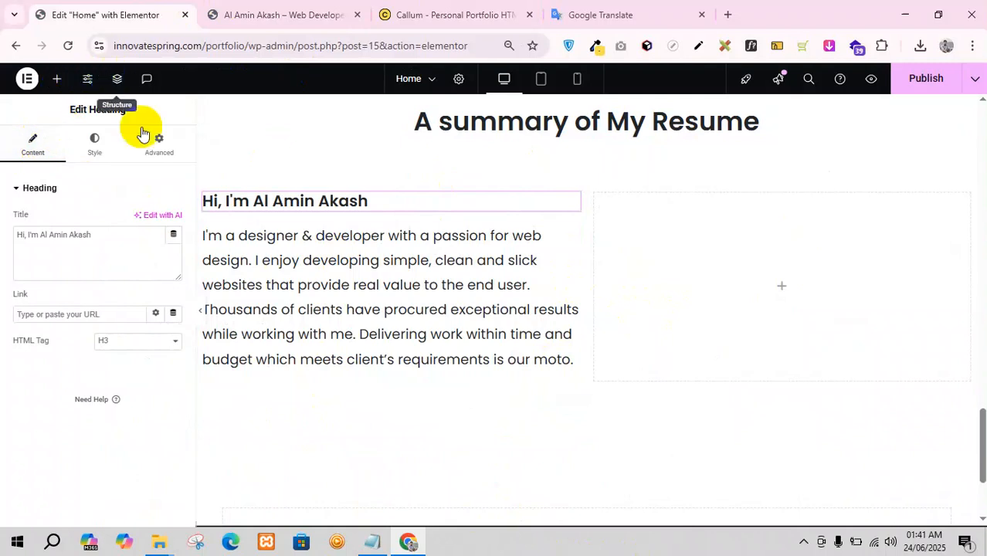
# - Duplicate the introductory heading into the Resume section's empty column and place a grid with 1 column and 2 rows below it
pyautogui.rightClick(571, 202)
pyautogui.press('Escape')
pyautogui.rightClick(643, 236)
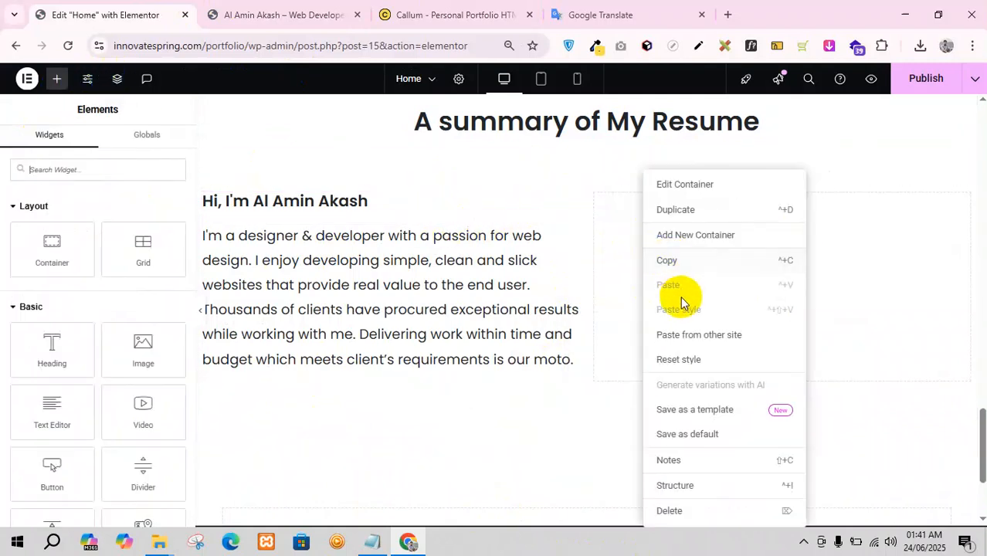
pyautogui.rightClick(406, 203)
pyautogui.click(446, 239)
pyautogui.moveTo(506, 245); pyautogui.dragTo(580, 220)
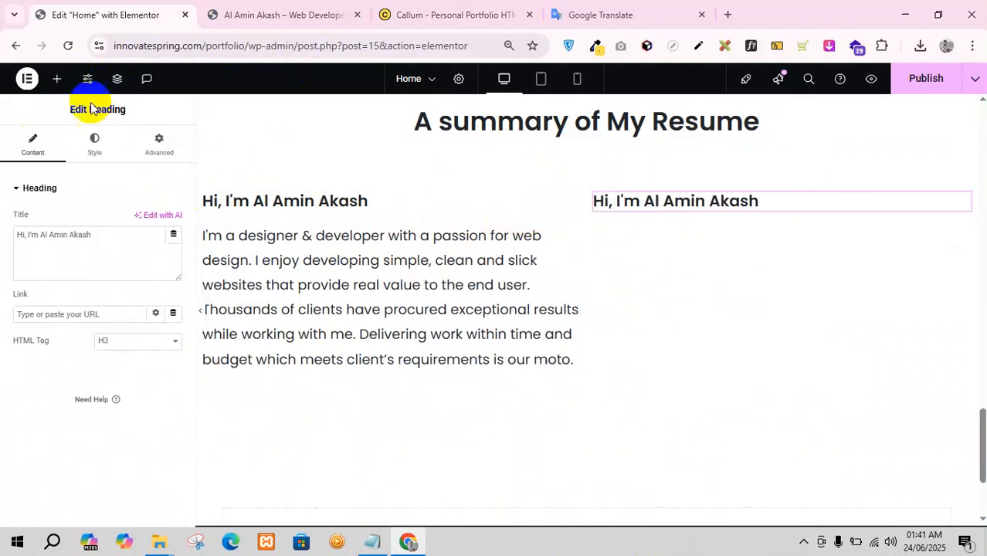
pyautogui.click(57, 79)
pyautogui.moveTo(141, 255); pyautogui.dragTo(695, 210)
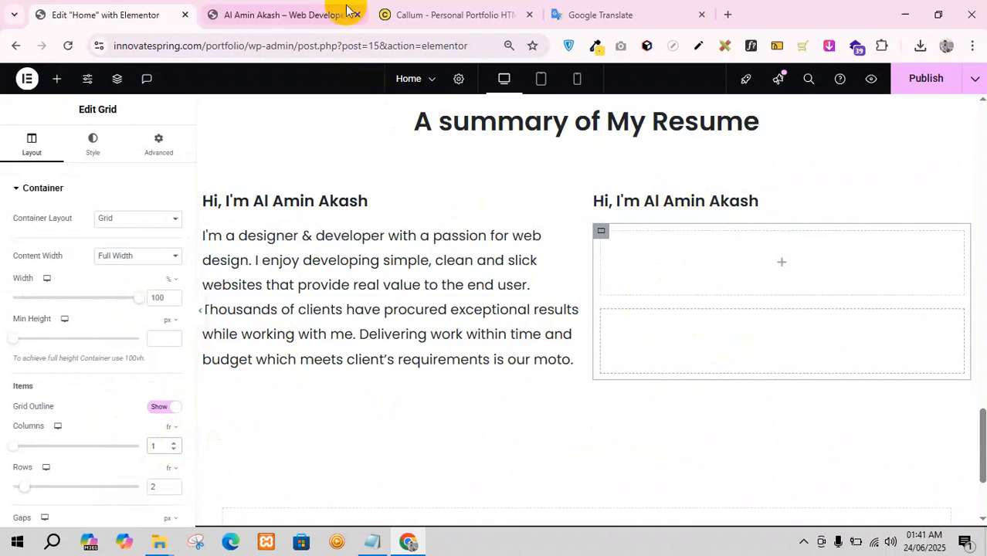
# - Copy the title "Sr. Font End Developer" from the template's My Experience column and return to the Elementor editor
pyautogui.click(303, 10)
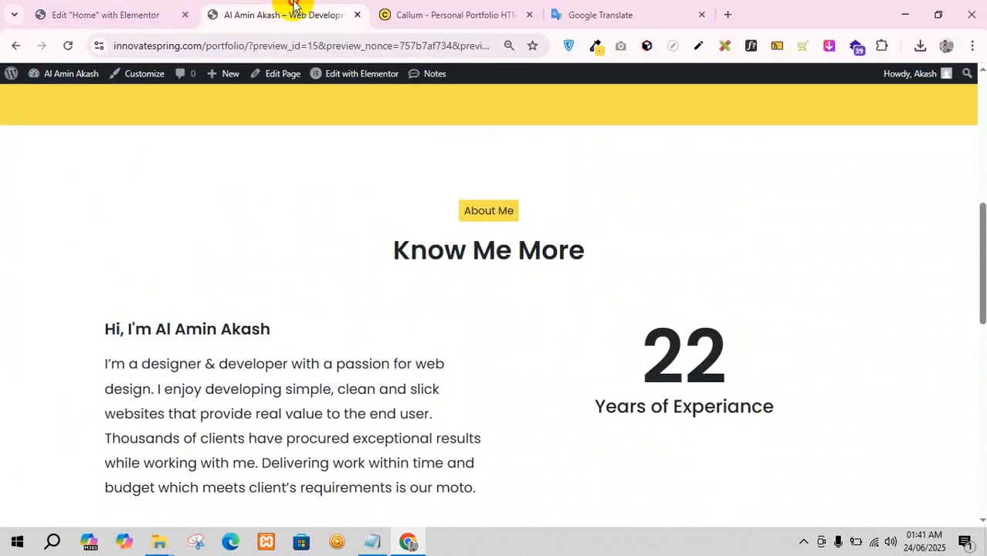
pyautogui.click(402, 12)
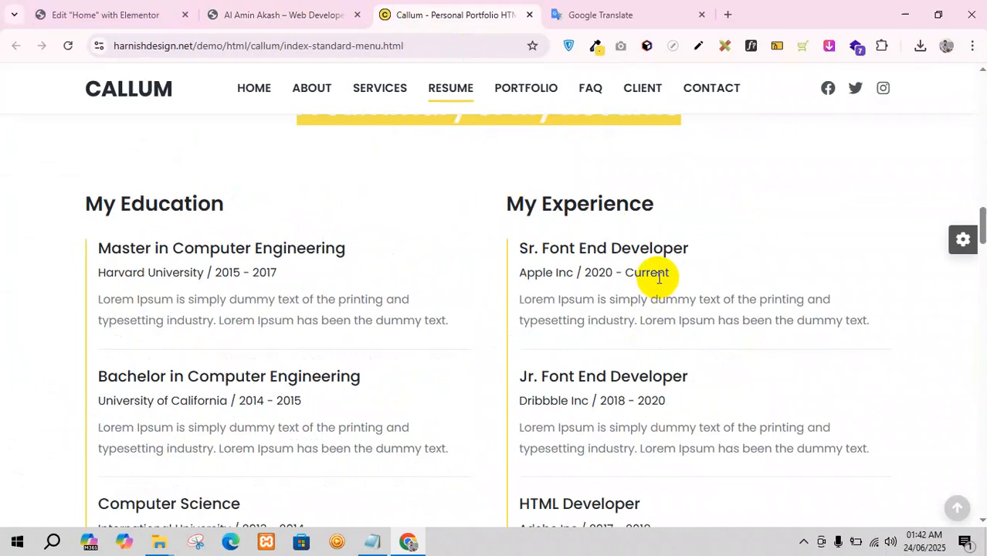
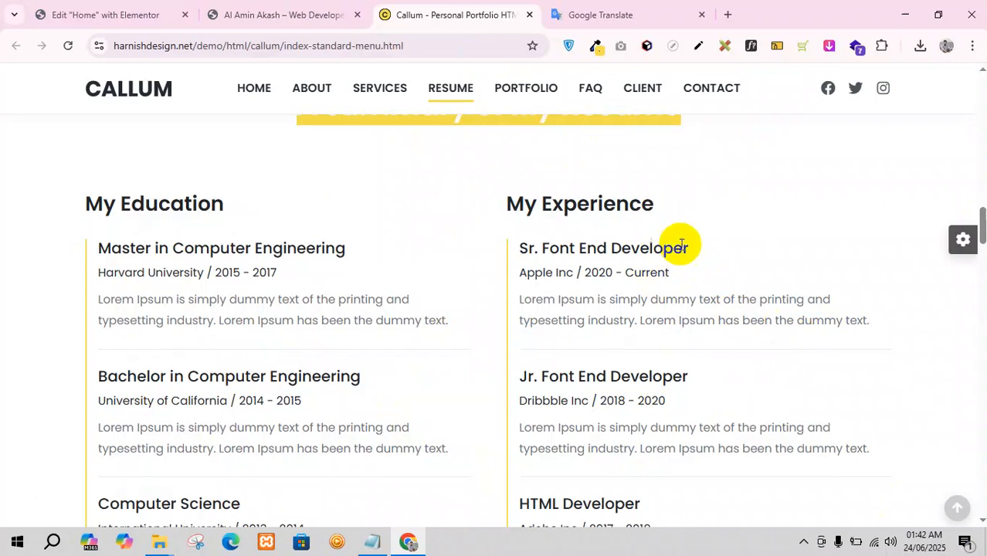
pyautogui.moveTo(692, 250); pyautogui.dragTo(508, 249)
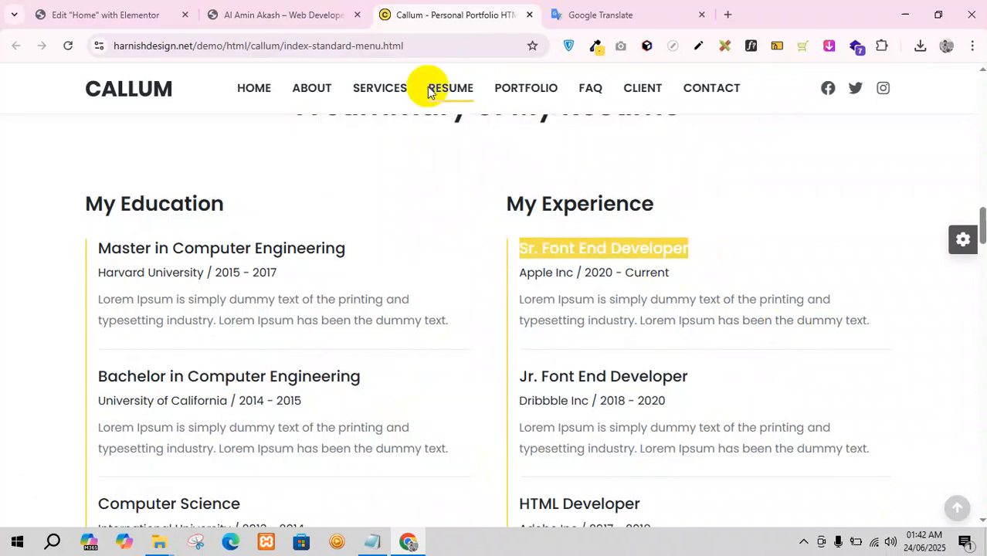
pyautogui.click(282, 15)
pyautogui.click(128, 13)
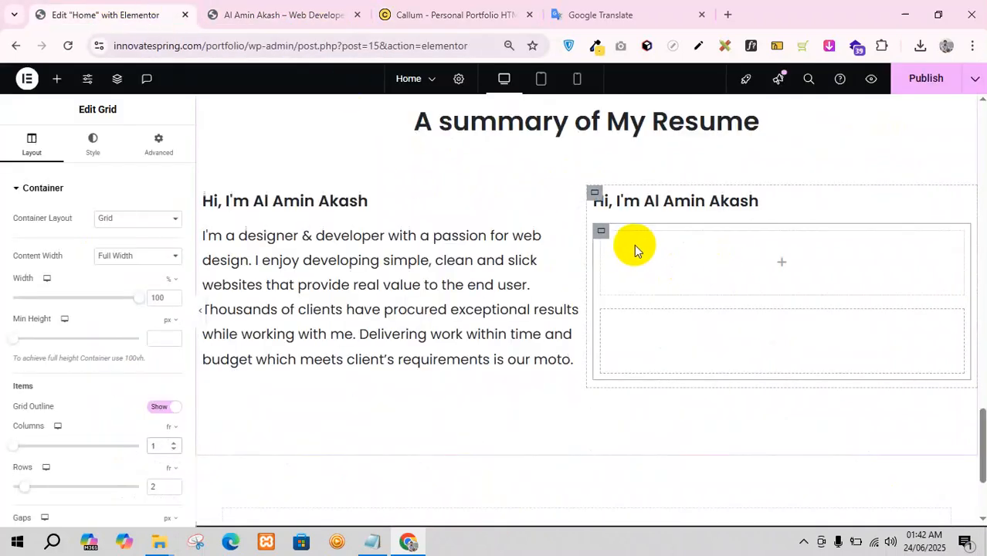
# - Try to copy the "Name:" image box from the About Me section into the grid's first cell and clear the widget search
pyautogui.click(62, 85)
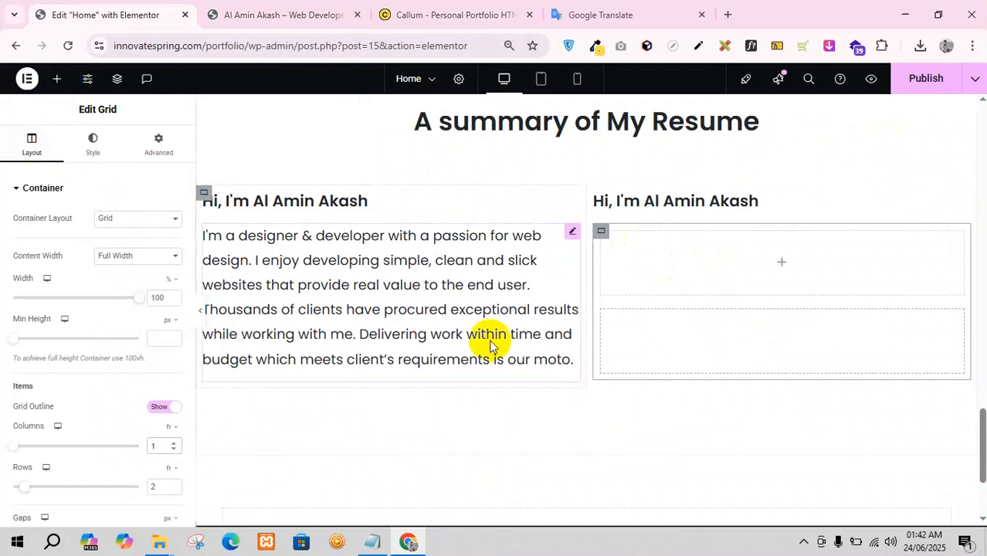
pyautogui.scroll(15, 354, 224)
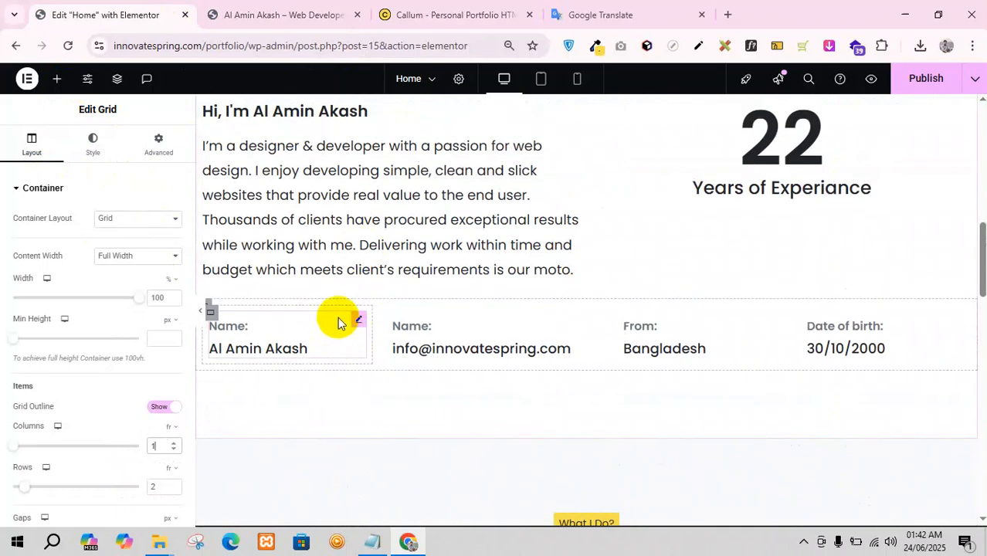
pyautogui.rightClick(359, 321)
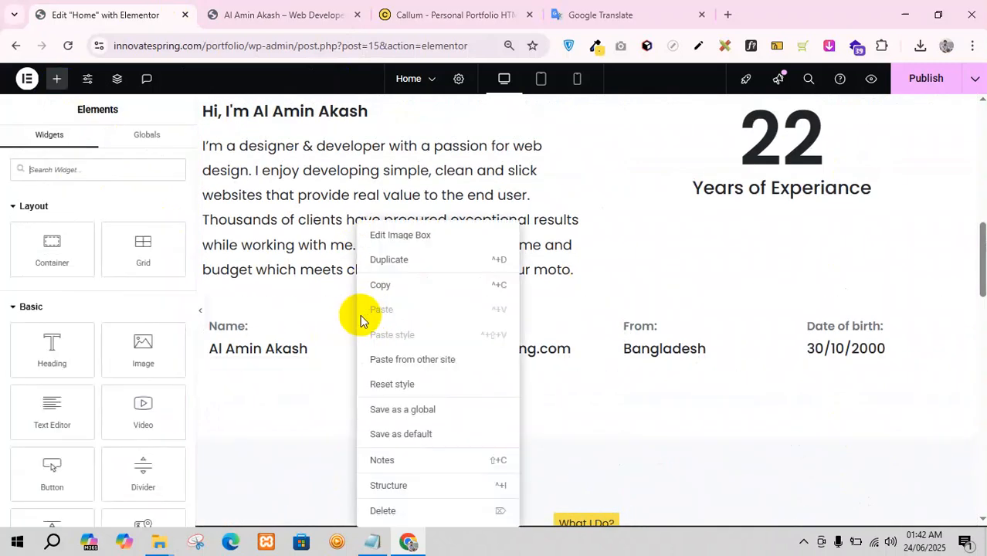
pyautogui.click(390, 288)
pyautogui.scroll(-12, 397, 410)
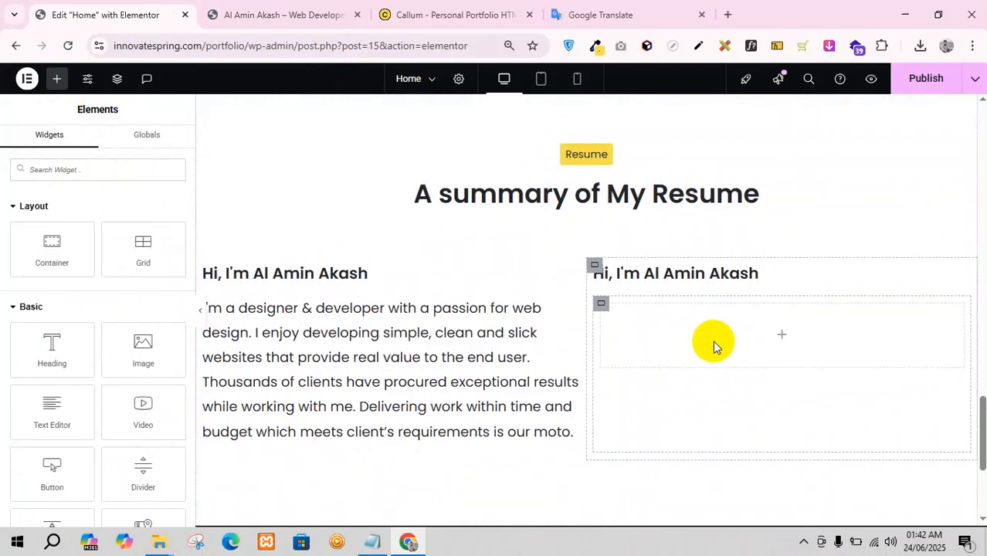
pyautogui.rightClick(709, 324)
pyautogui.click(678, 337)
pyautogui.hotkey('ctrl', 'v')
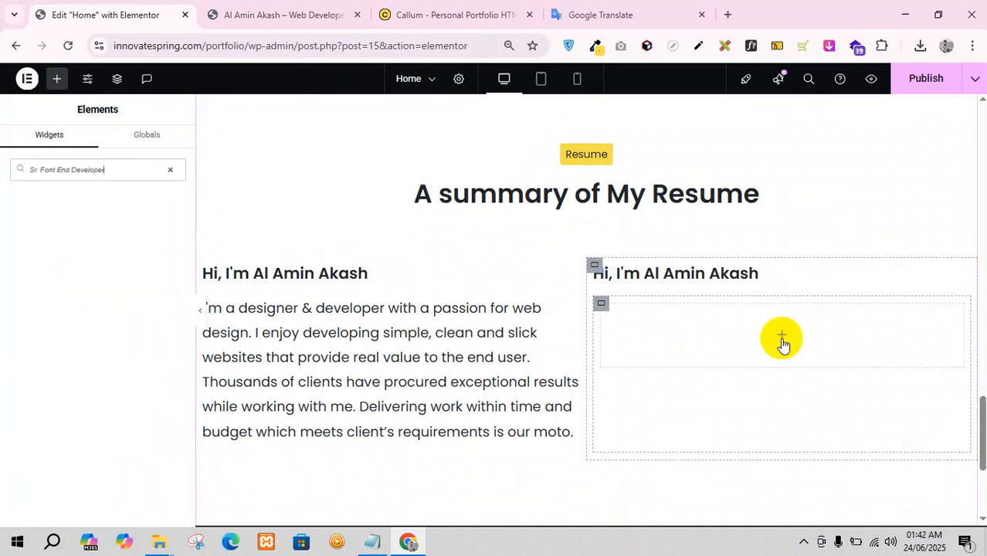
pyautogui.click(169, 170)
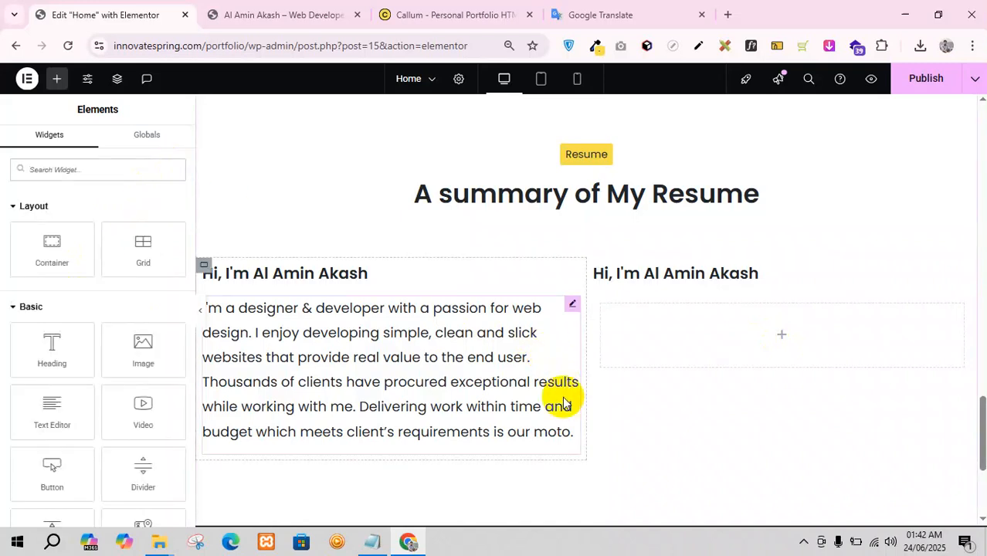
# - Search the widgets for "icon" and place an Icon Box in the grid's first cell
pyautogui.click(65, 171)
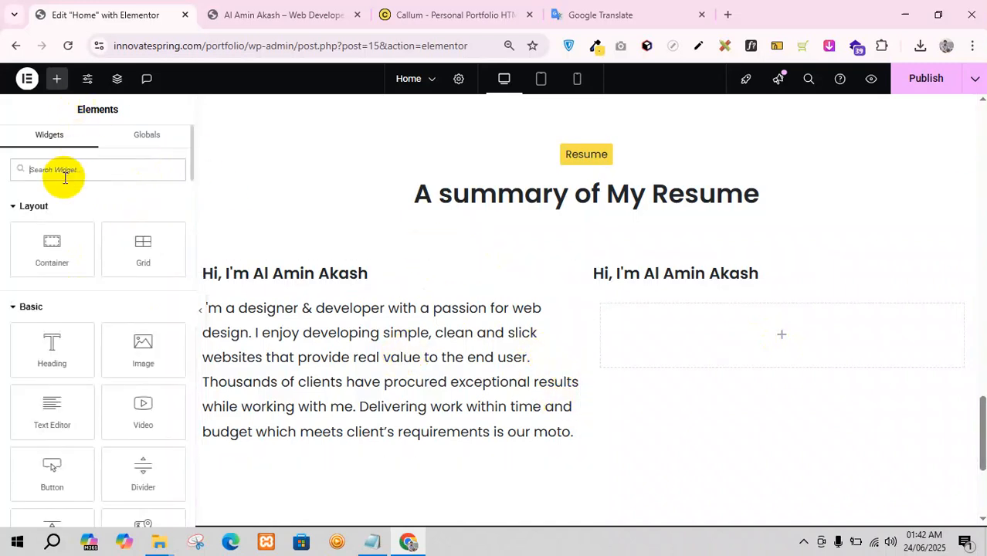
pyautogui.write('icon')
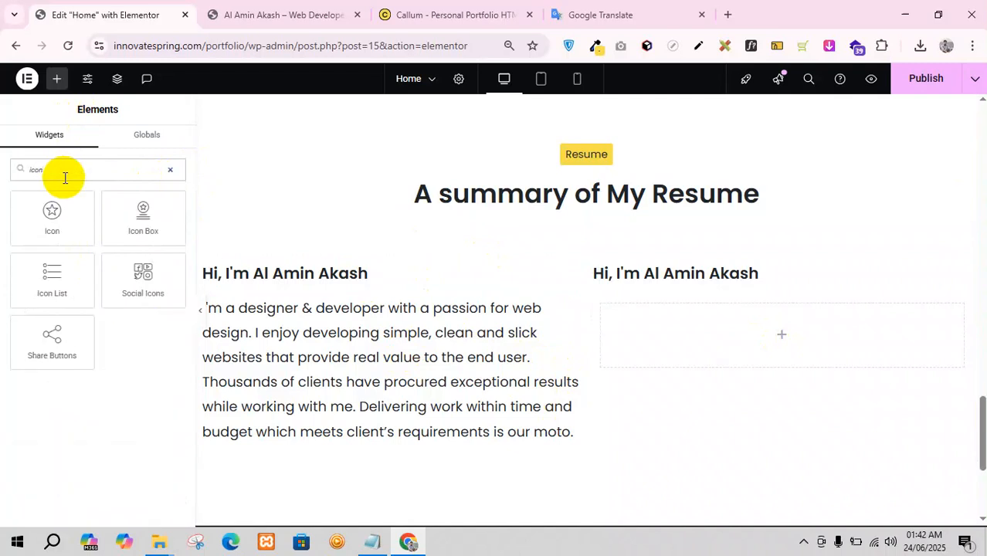
pyautogui.moveTo(142, 221); pyautogui.dragTo(725, 343)
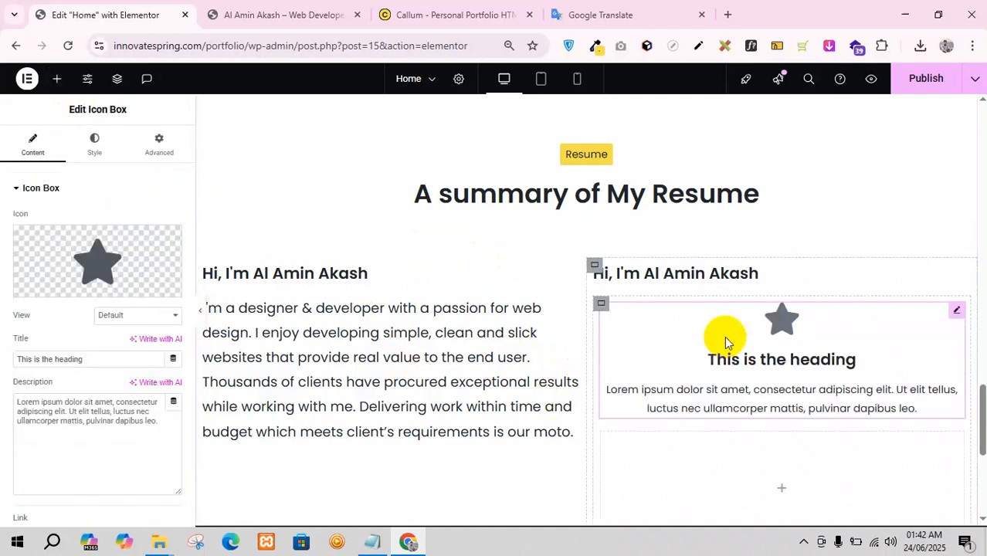
# - Remove the star icon from the new icon box and open the box's style settings
pyautogui.moveTo(157, 238)
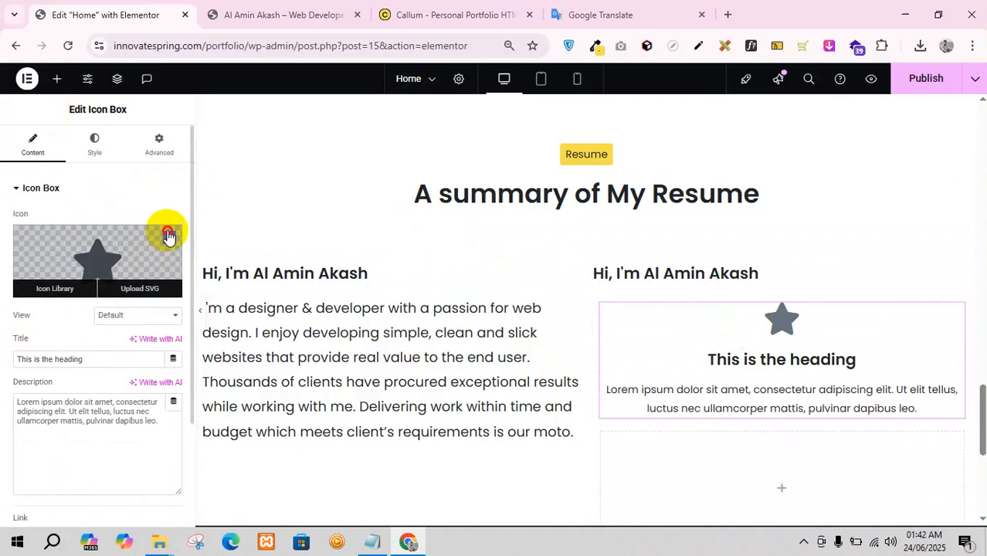
pyautogui.click(169, 235)
pyautogui.click(865, 91)
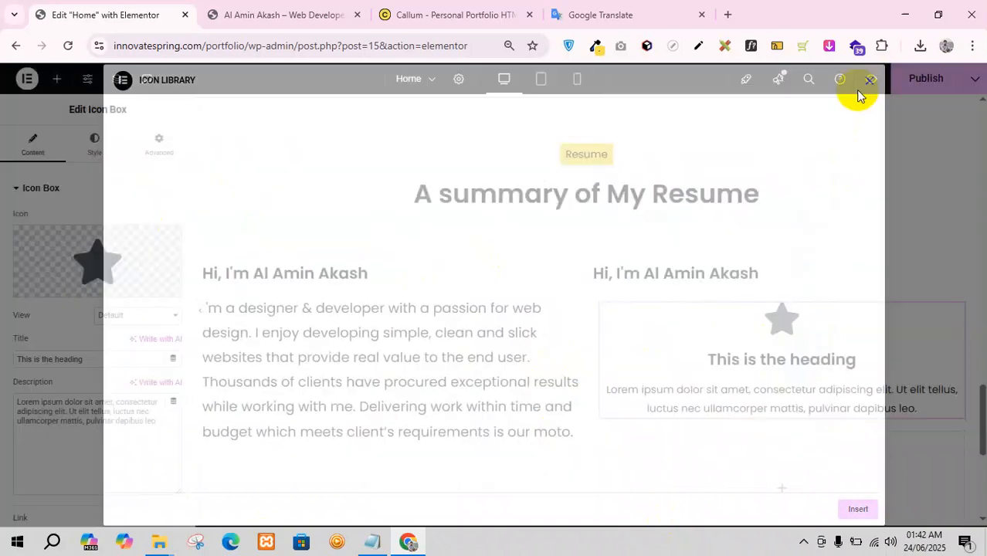
pyautogui.click(167, 235)
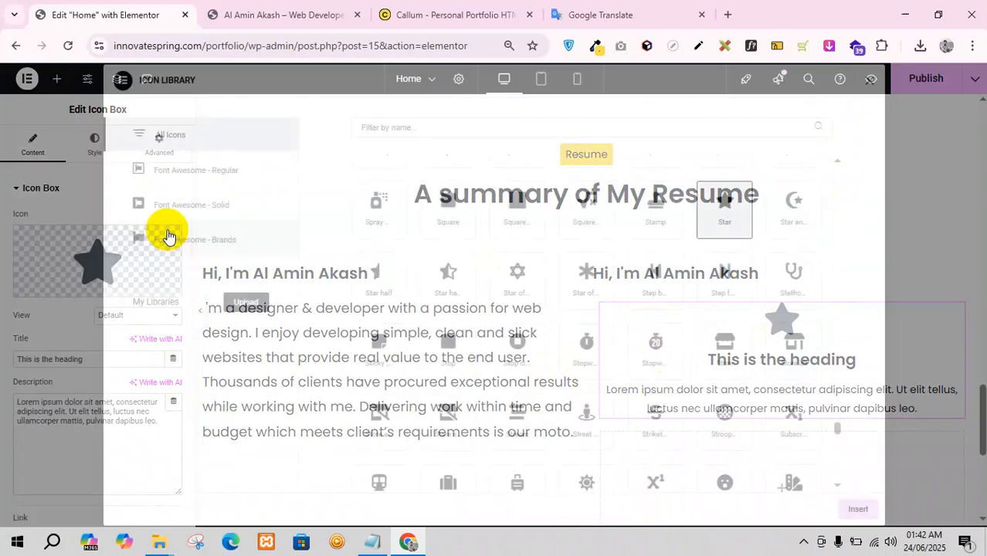
pyautogui.click(870, 80)
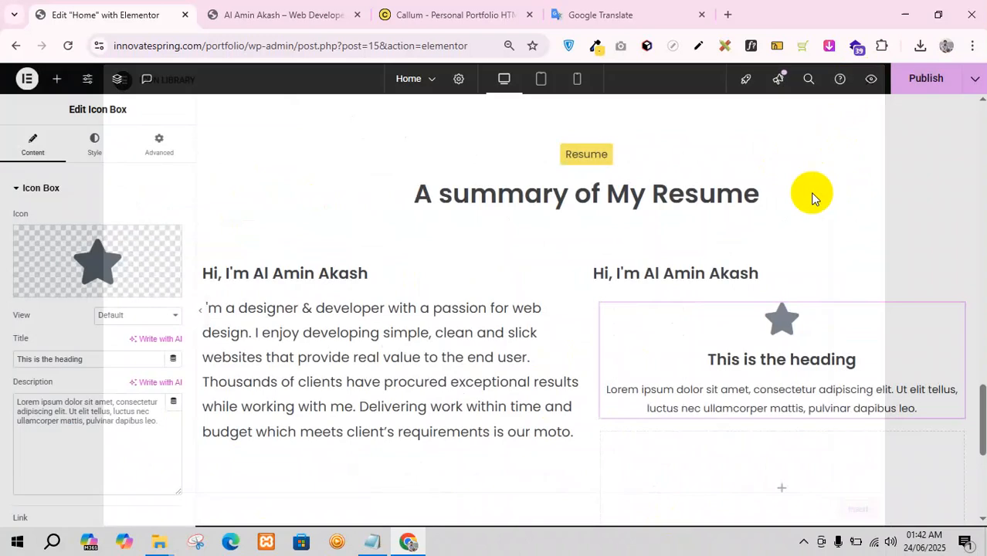
pyautogui.click(170, 237)
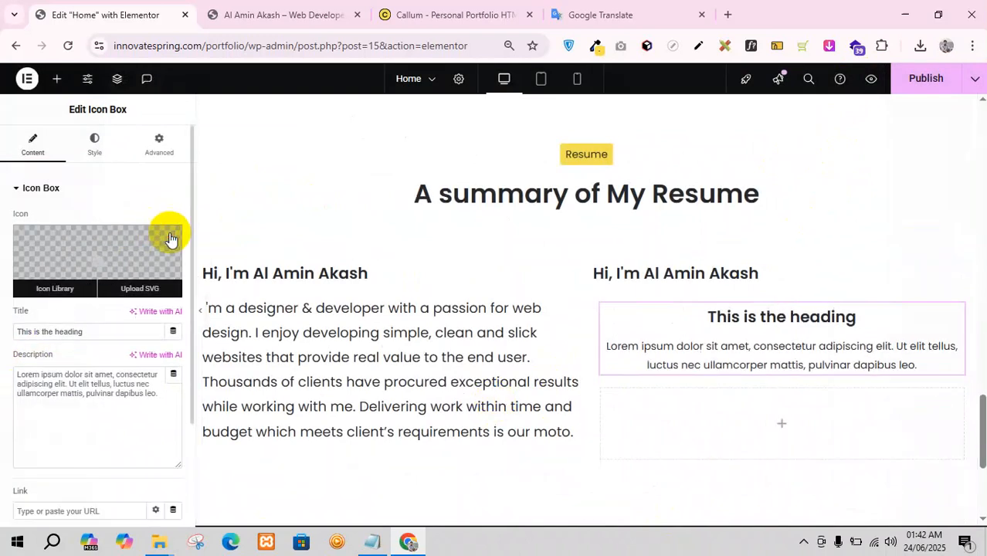
pyautogui.click(95, 148)
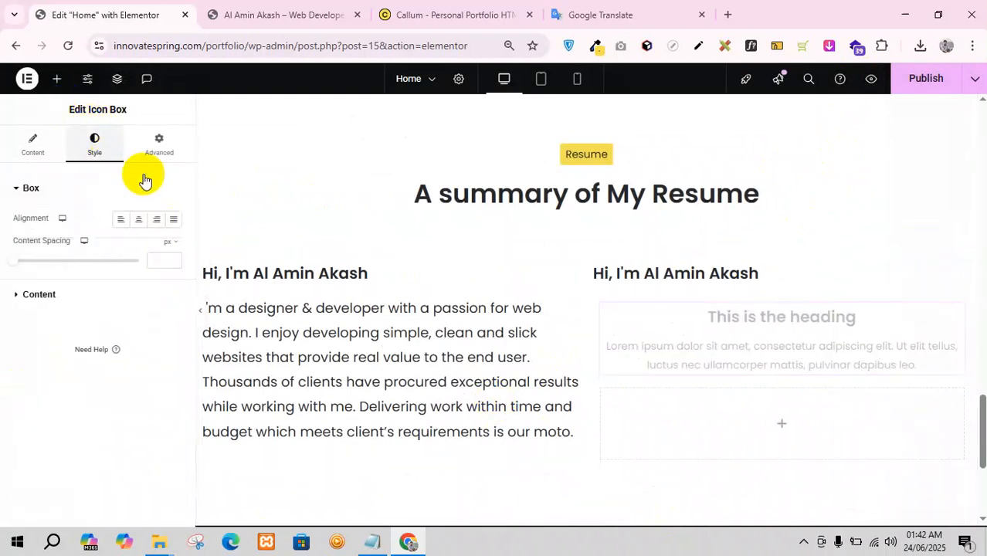
# - Left-align the icon box and replace its title with "Apple Inc / 2020 - Current" copied from the template's My Experience column
pyautogui.click(120, 220)
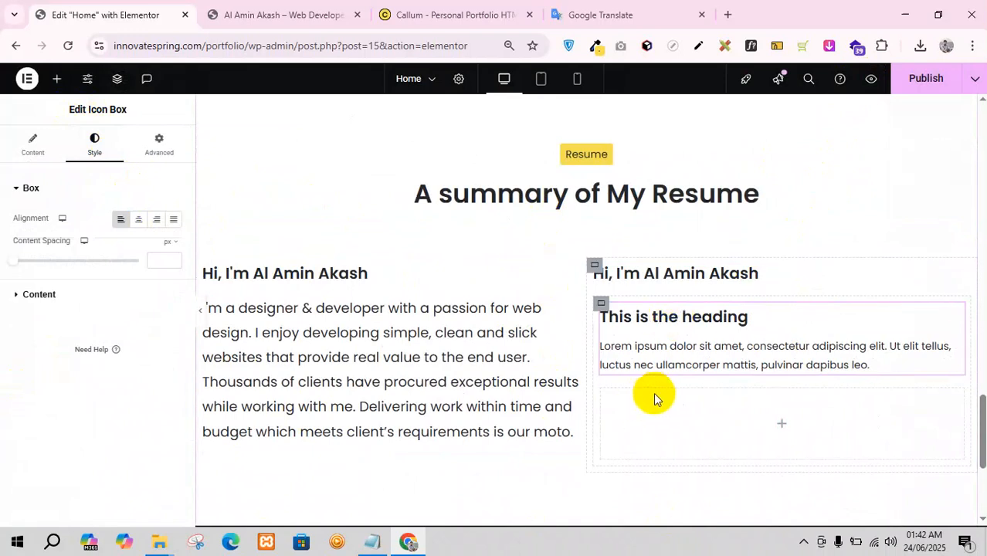
pyautogui.click(282, 8)
pyautogui.click(468, 9)
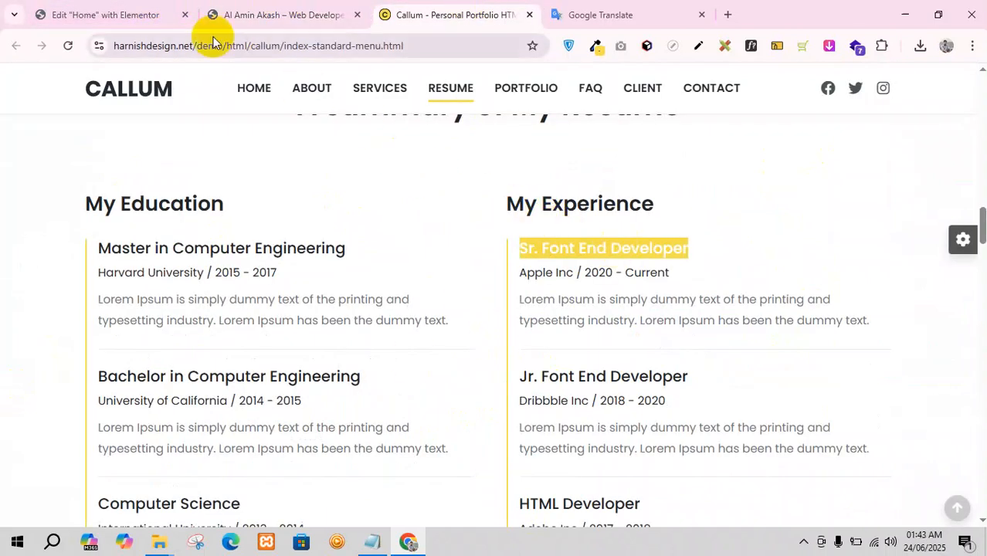
pyautogui.moveTo(678, 274); pyautogui.dragTo(496, 269)
pyautogui.hotkey('ctrl', 'c')
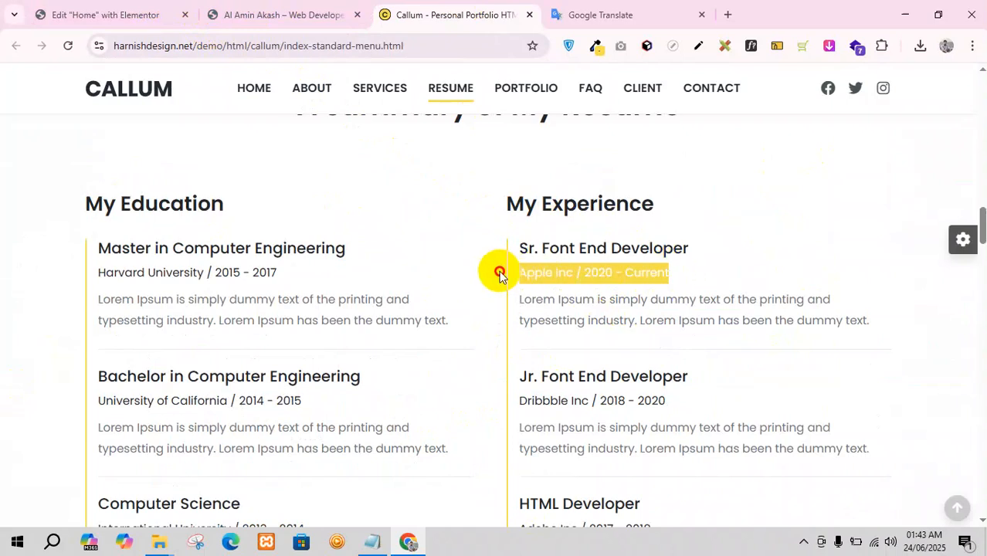
pyautogui.click(158, 12)
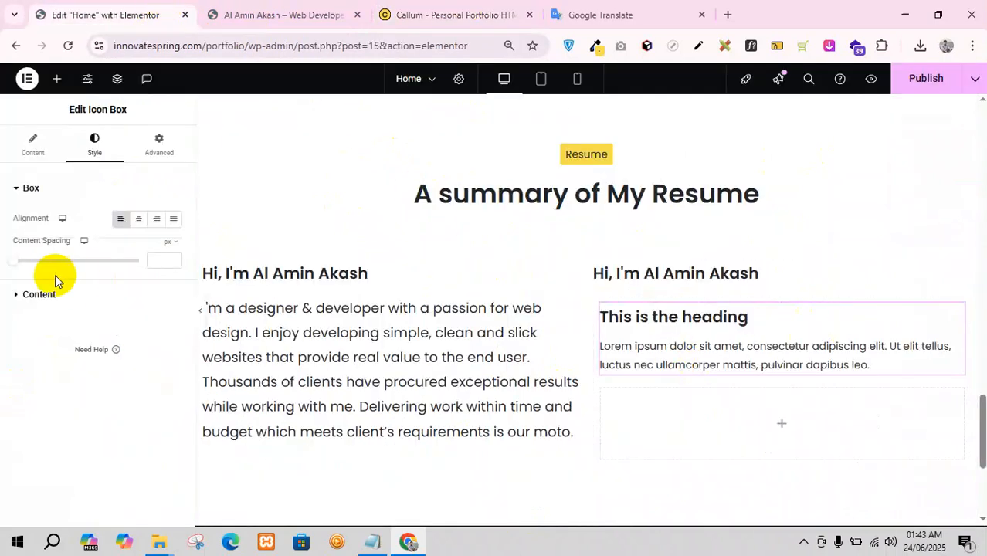
pyautogui.click(25, 148)
pyautogui.moveTo(105, 333); pyautogui.dragTo(9, 336)
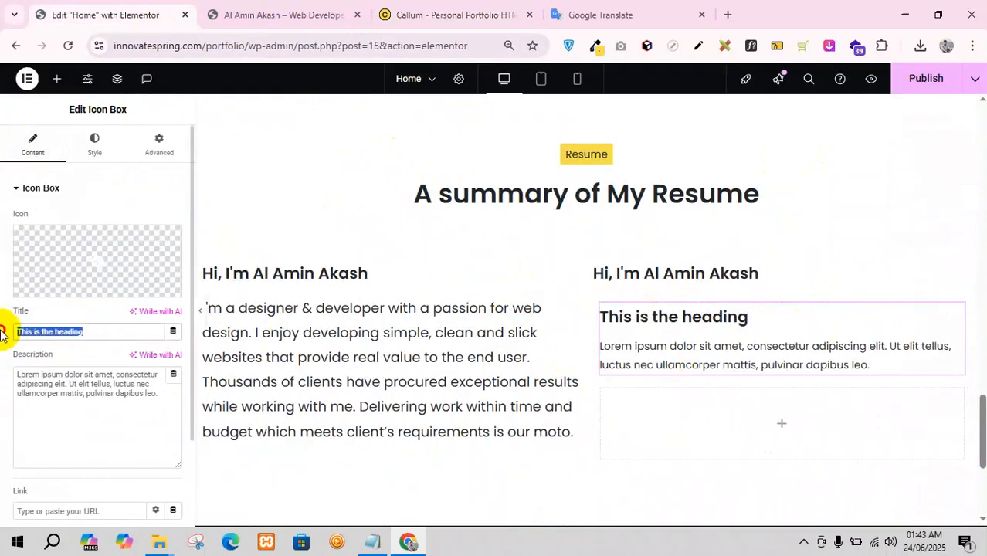
pyautogui.hotkey('ctrl', 'v')
# - Copy the Lorem Ipsum description under "Sr. Font End Developer" from the template's My Experience column
pyautogui.click(444, 15)
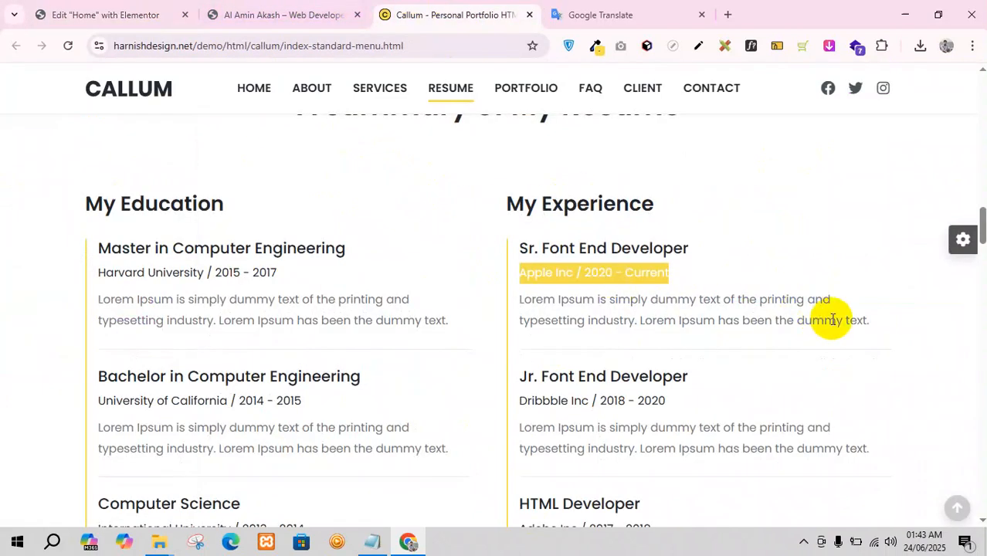
pyautogui.click(871, 334)
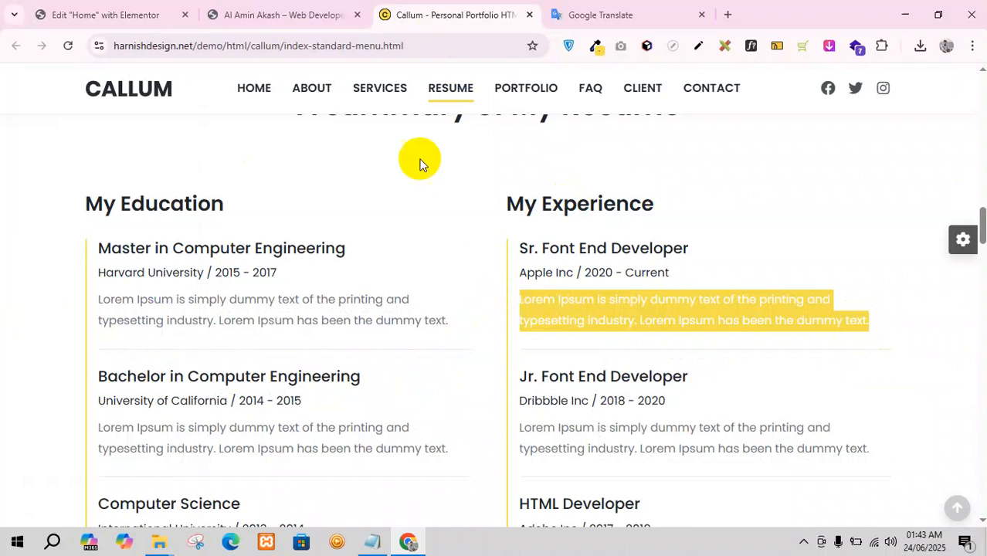
# - Replace the icon box description with "Lorem Ipsum is simply dummy text of the printing and typesetting industry. Lorem Ipsum has been the dummy text."
pyautogui.click(297, 13)
pyautogui.click(136, 13)
pyautogui.click(115, 371)
pyautogui.hotkey('ctrl', 'a')
pyautogui.write('Lorem Ipsum is simply dummy text of the printing and typesetting industry. Lorem Ipsum has been the dummy text.')
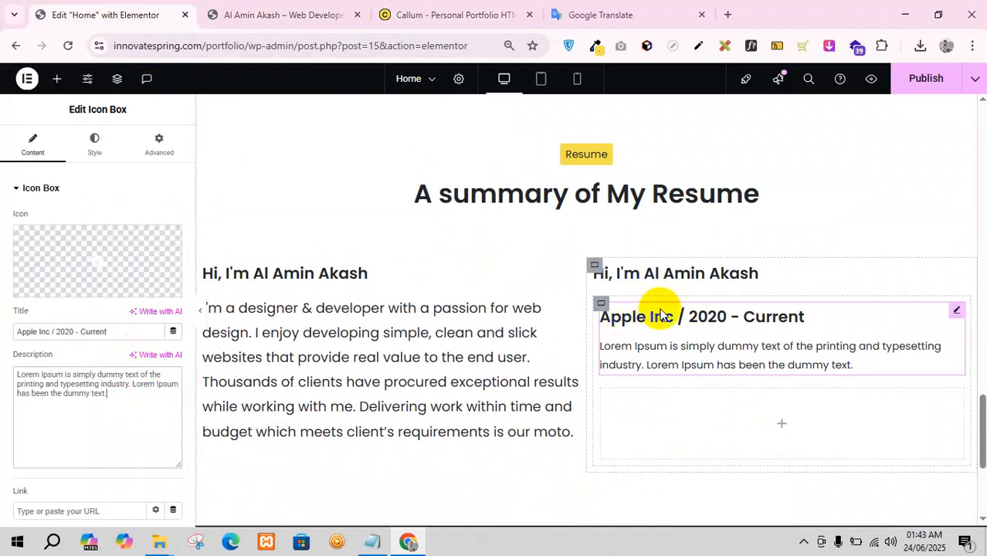
# - Add a container to the empty grid cell below the icon box and move the icon box into it
pyautogui.click(57, 79)
pyautogui.moveTo(51, 248); pyautogui.dragTo(659, 392)
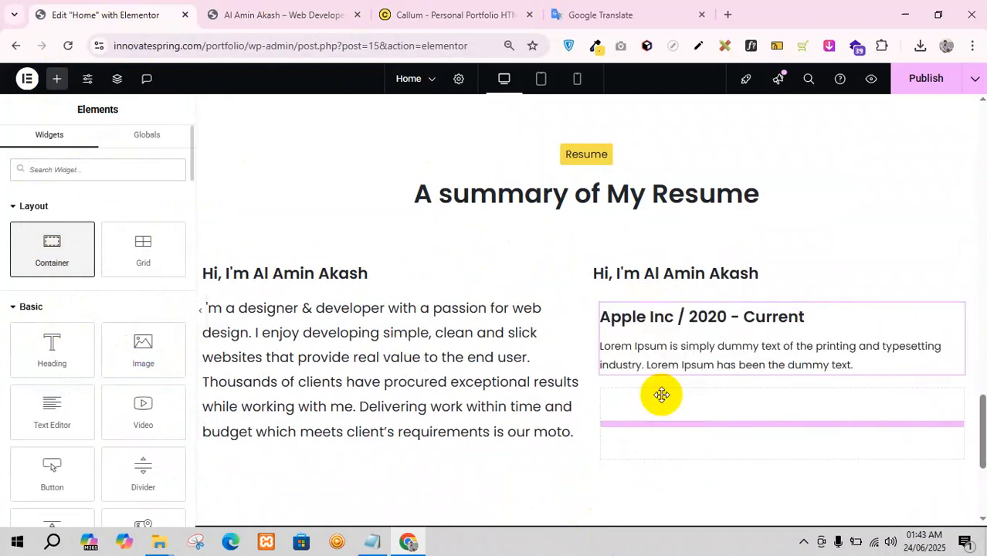
pyautogui.scroll(-1, 773, 458)
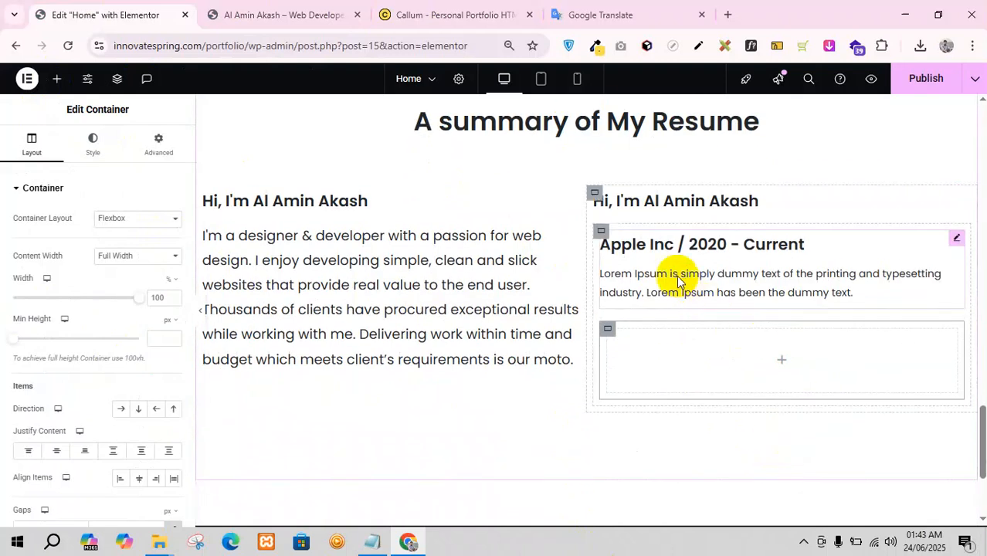
pyautogui.moveTo(956, 238); pyautogui.dragTo(771, 352)
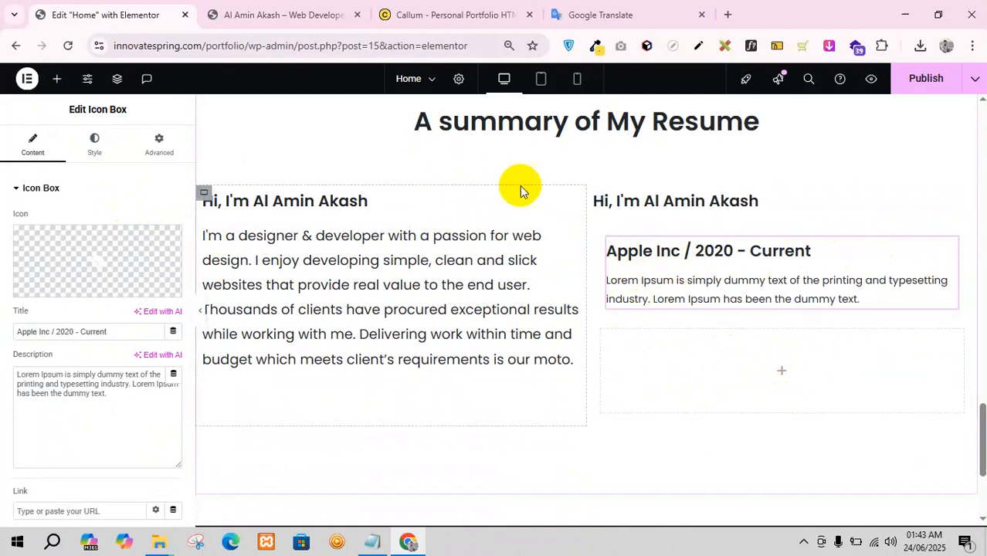
# - Duplicate the greeting heading of the first resume column and place the copy above the icon box inside the new container
pyautogui.rightClick(571, 198)
pyautogui.click(600, 261)
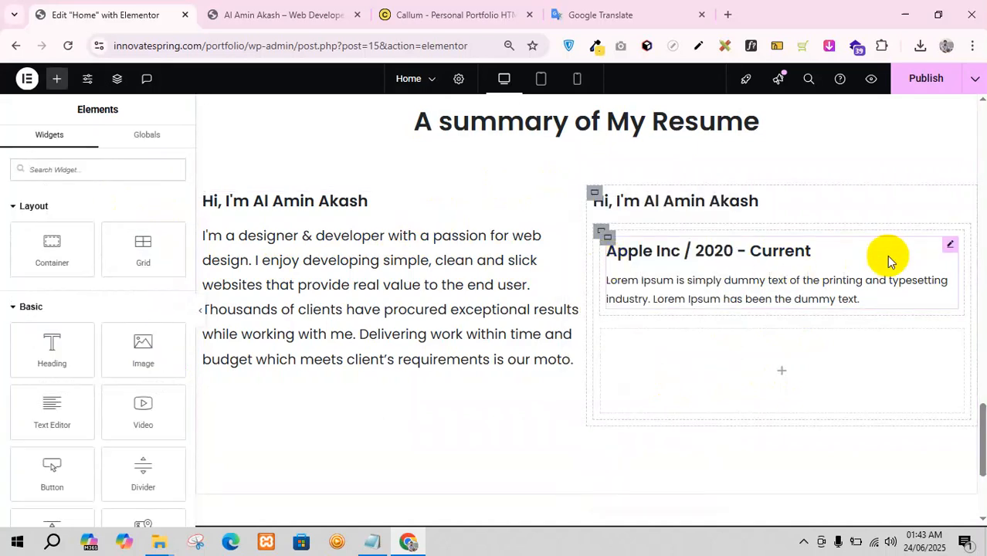
pyautogui.rightClick(949, 248)
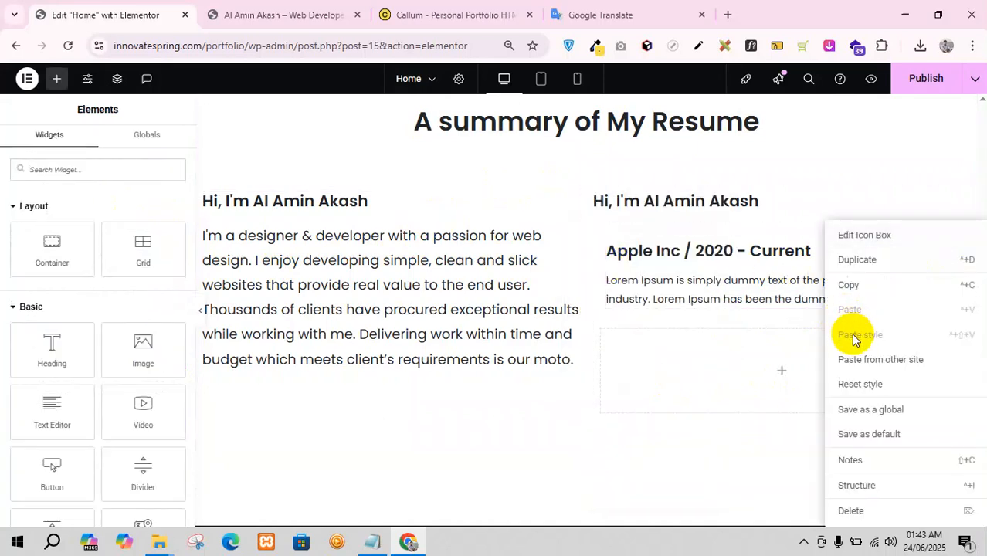
pyautogui.rightClick(570, 198)
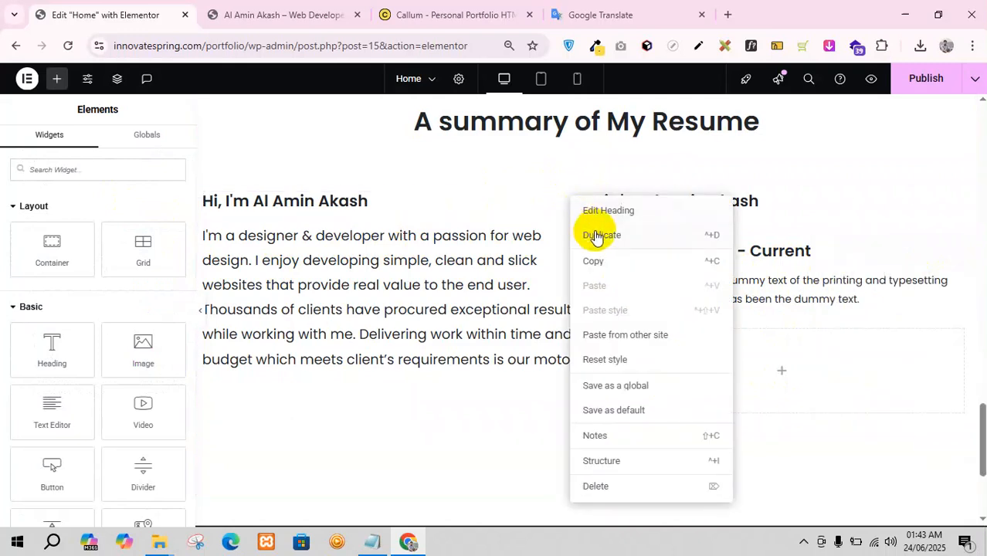
pyautogui.click(591, 233)
pyautogui.moveTo(572, 235); pyautogui.dragTo(668, 354)
pyautogui.moveTo(959, 329); pyautogui.dragTo(759, 268)
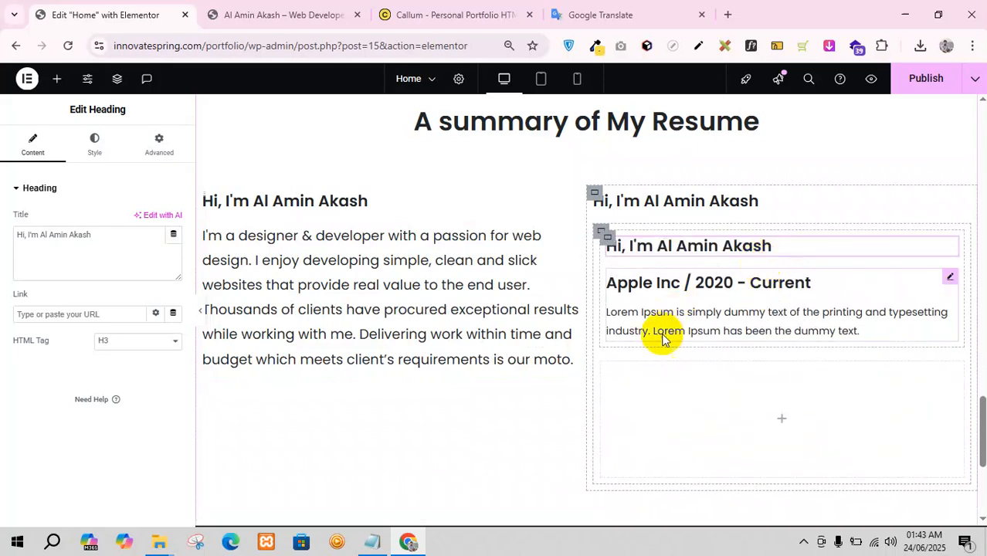
# - Set the title HTML tag of the "Apple Inc / 2020 - Current" icon box to H4
pyautogui.click(951, 278)
pyautogui.scroll(-2, 85, 386)
pyautogui.click(114, 428)
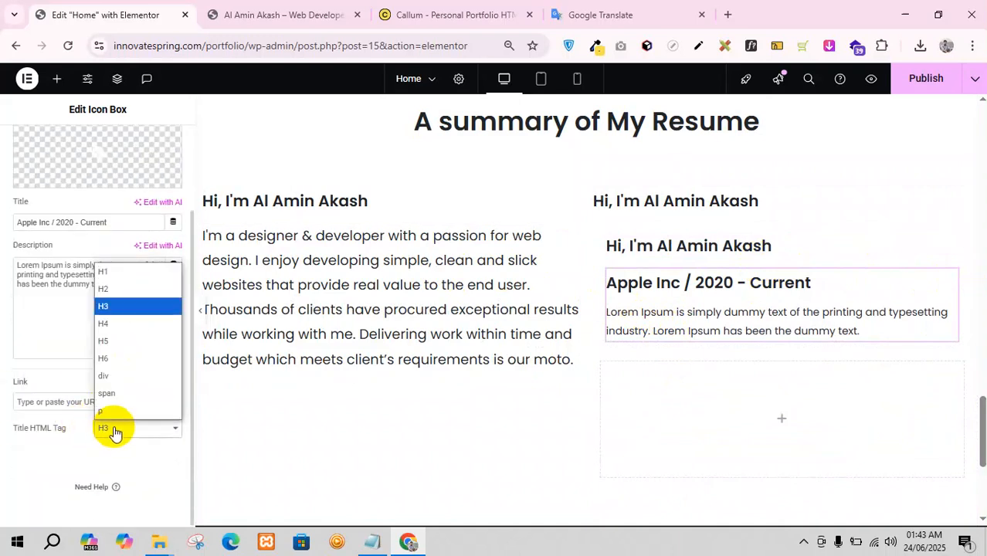
pyautogui.click(108, 324)
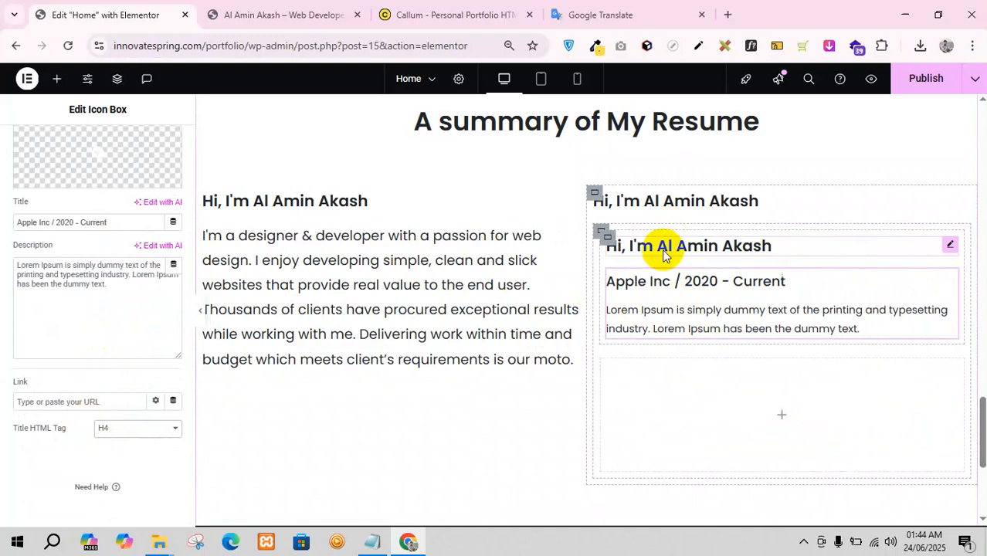
# - Check the experience entries on the Callum reference page and add a Divider widget below the icon box in the Elementor page
pyautogui.click(309, 16)
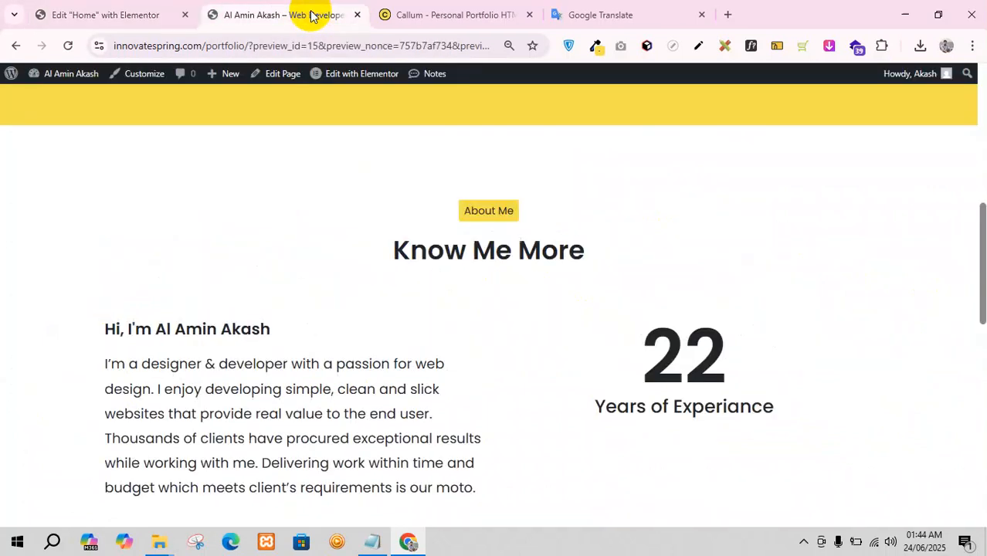
pyautogui.click(465, 7)
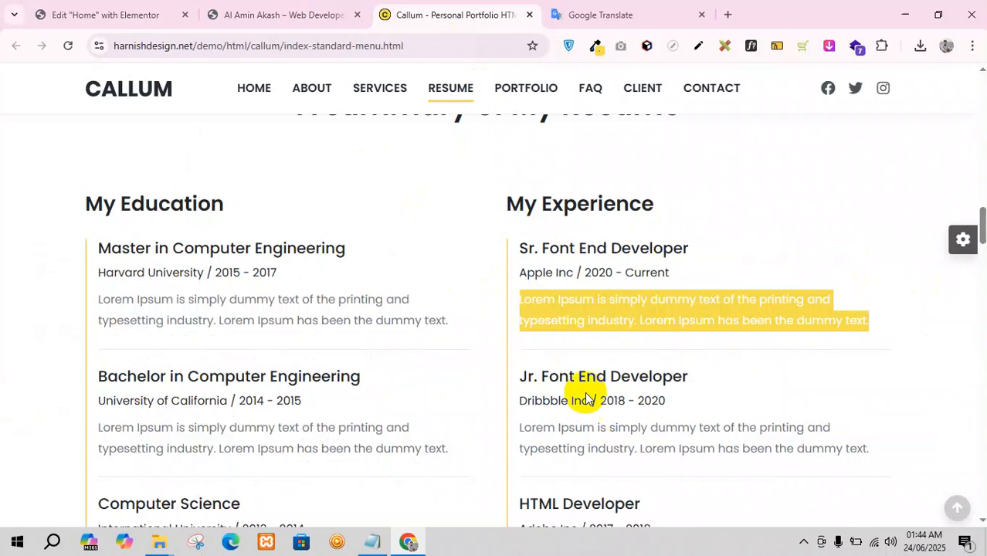
pyautogui.click(100, 15)
pyautogui.click(59, 77)
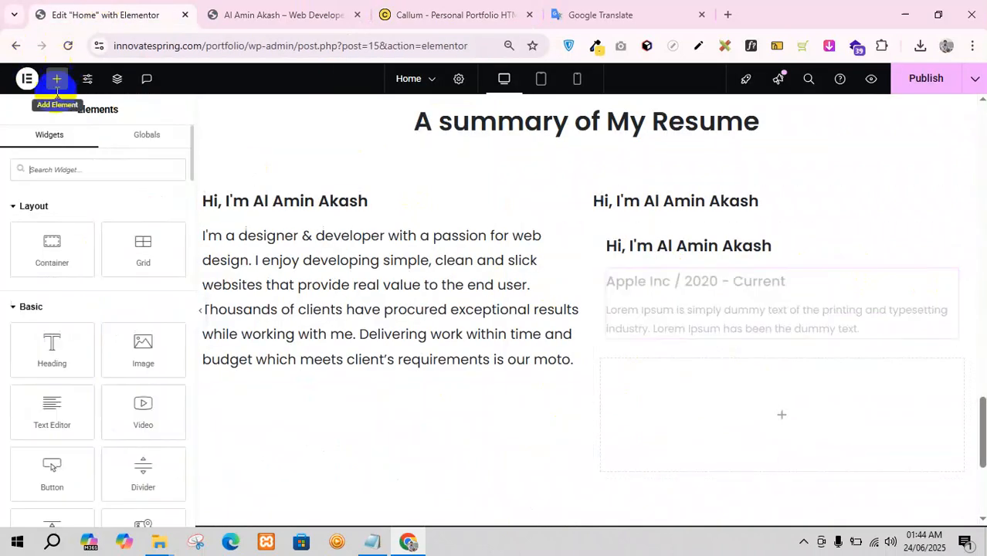
pyautogui.scroll(-1, 99, 462)
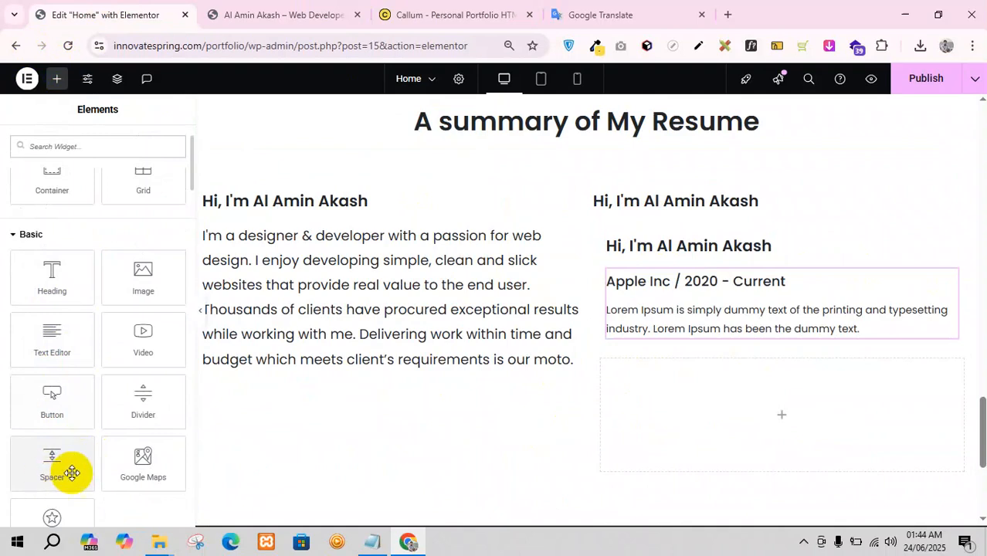
pyautogui.moveTo(133, 405); pyautogui.dragTo(706, 314)
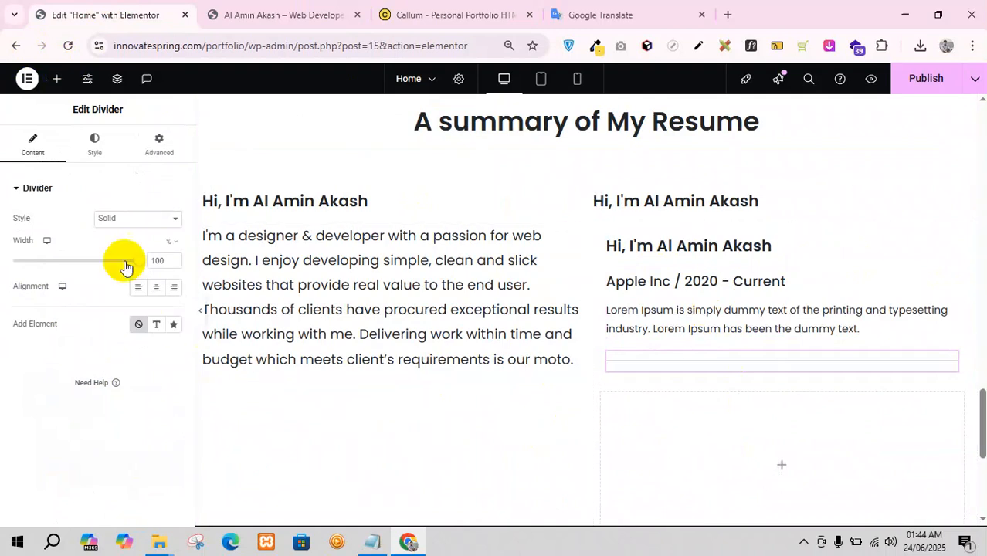
# - Set the divider's color to the global Text color
pyautogui.click(91, 146)
pyautogui.click(154, 218)
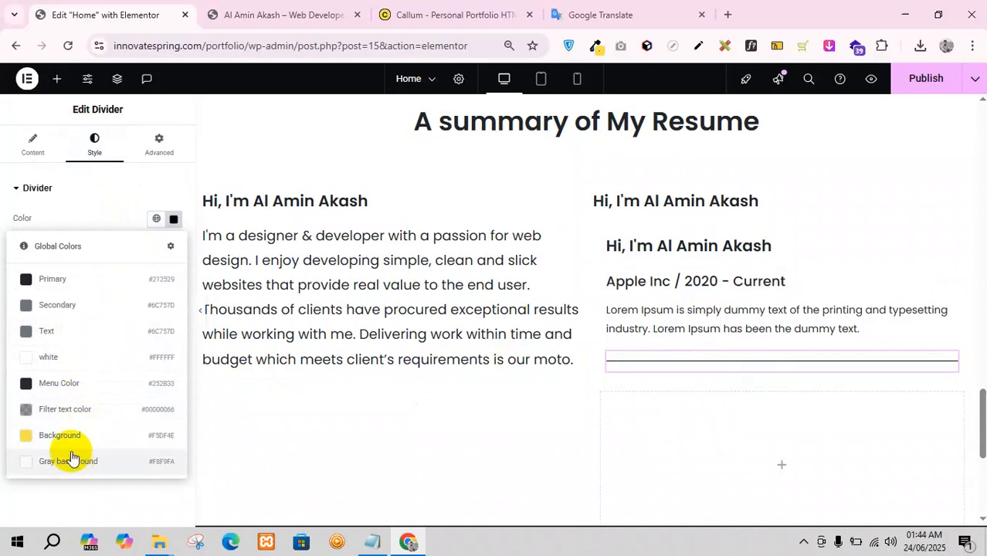
pyautogui.click(75, 332)
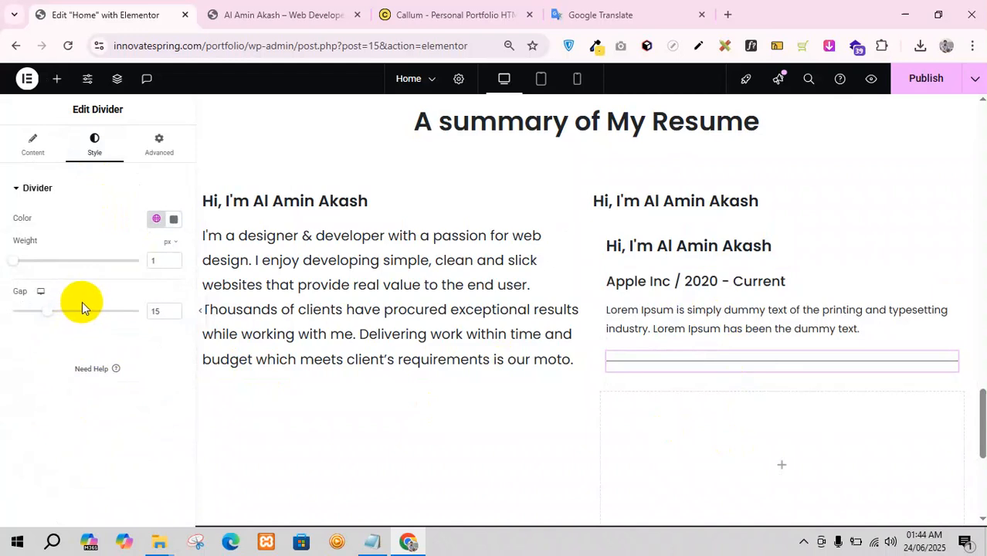
# - Switch to the Callum page, sample the separator line under the first experience entry with the color picker, and get its hex code
pyautogui.click(309, 15)
pyautogui.click(500, 12)
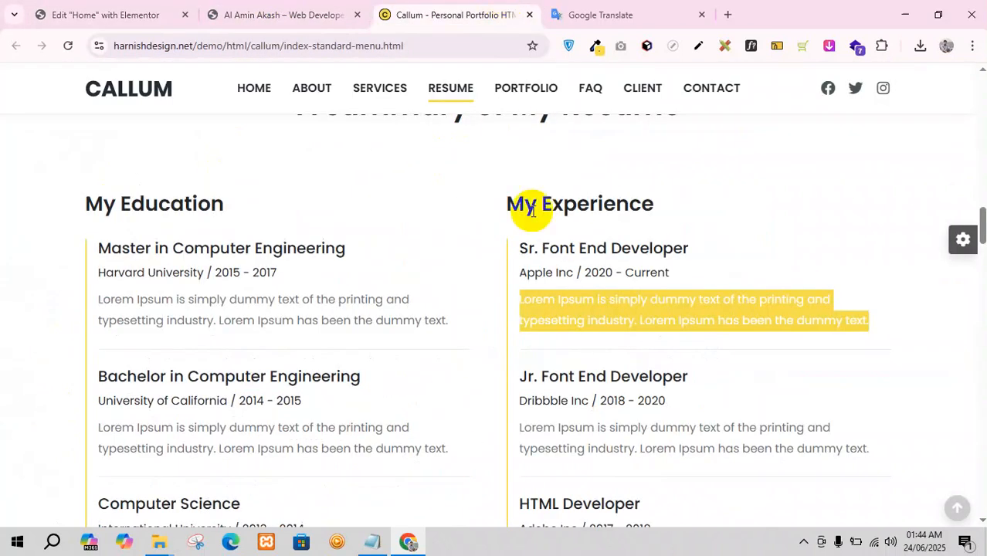
pyautogui.click(597, 46)
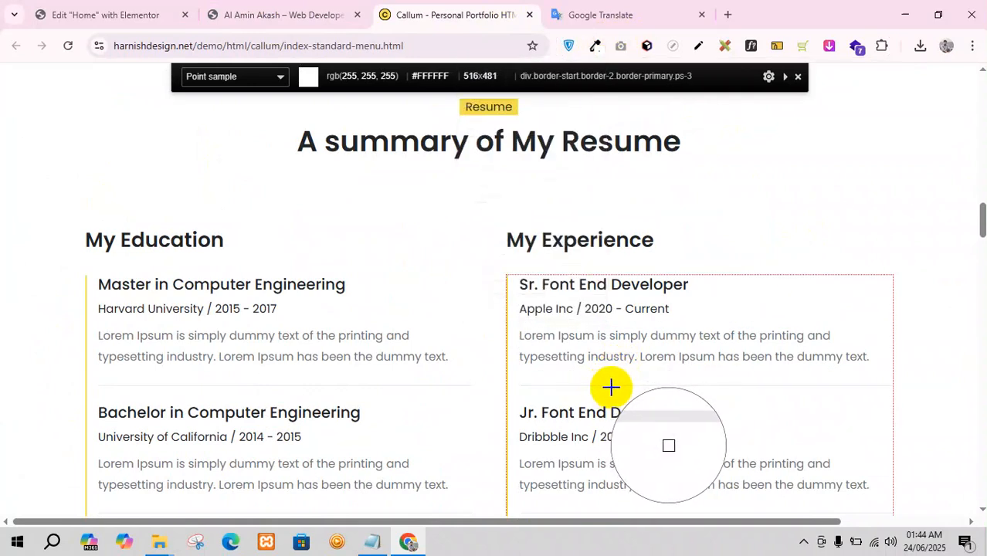
pyautogui.click(610, 387)
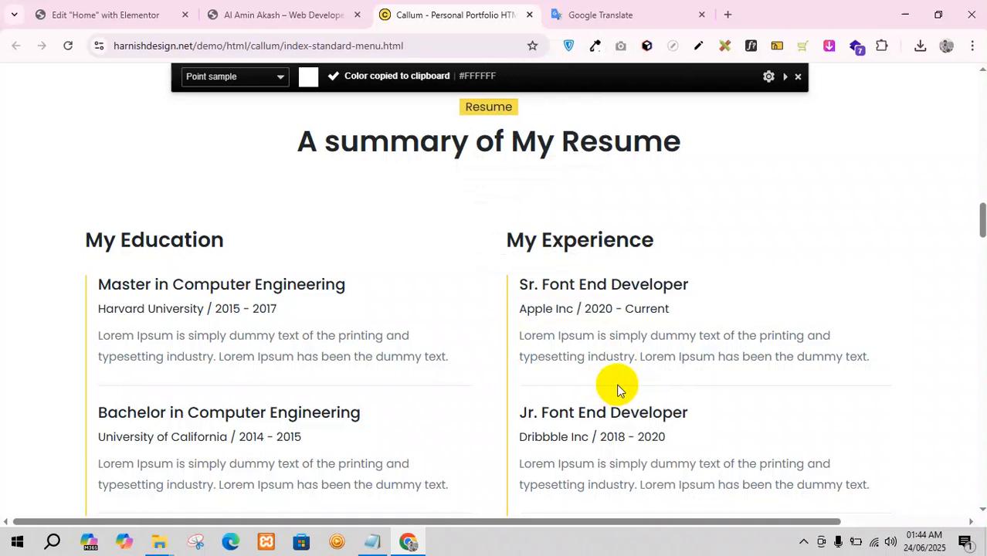
pyautogui.click(596, 46)
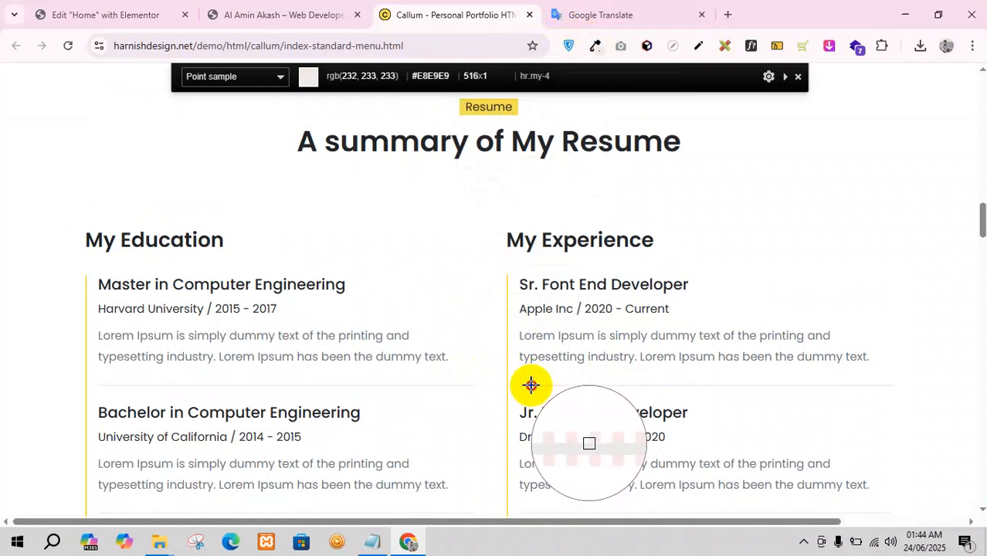
pyautogui.click(530, 384)
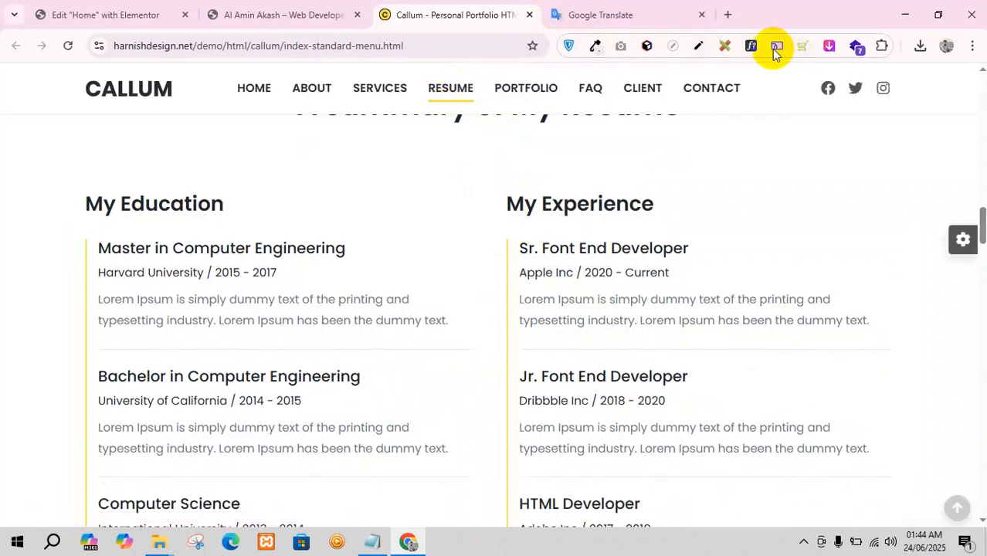
pyautogui.click(597, 45)
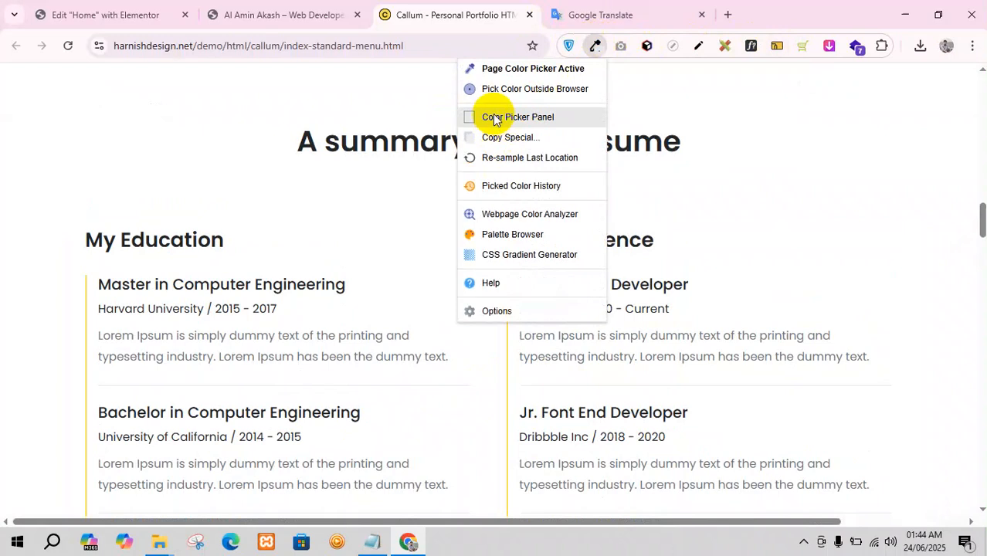
pyautogui.click(512, 116)
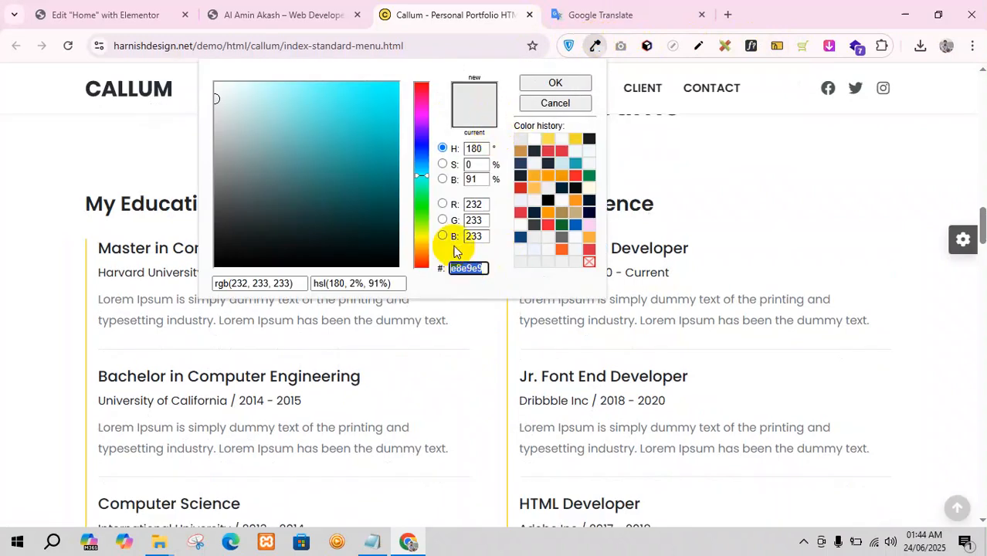
# - Return to the Elementor page and set the divider's custom color to e8e9e9
pyautogui.click(261, 7)
pyautogui.click(128, 7)
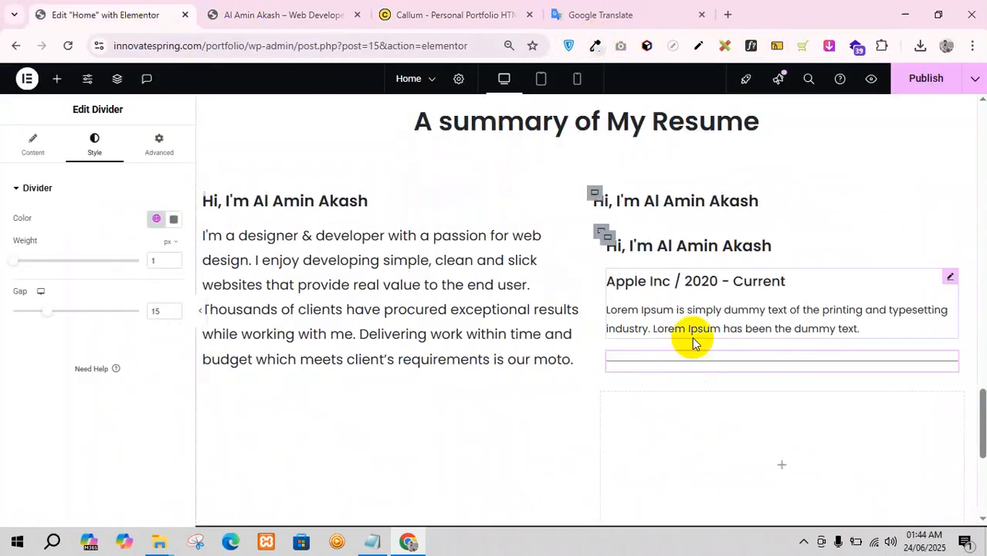
pyautogui.click(174, 219)
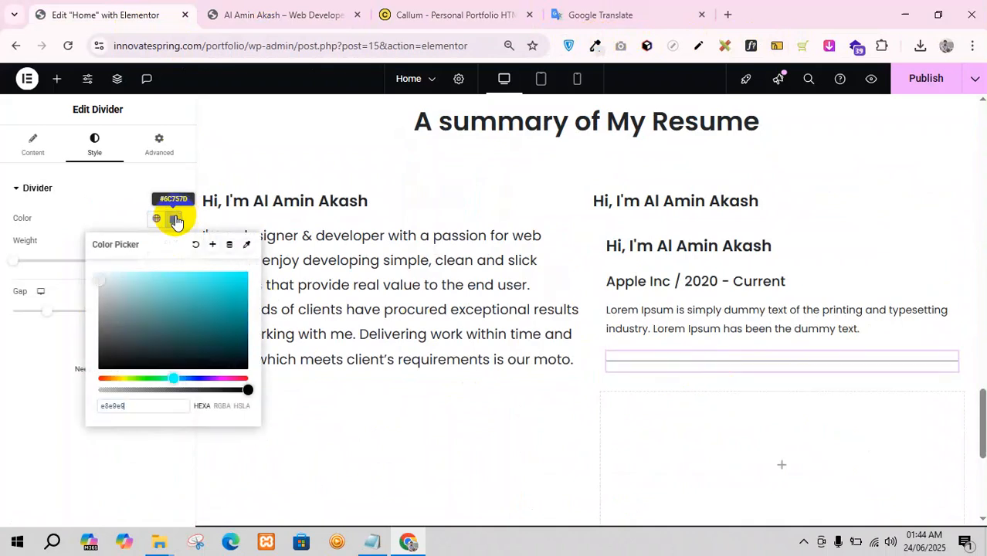
pyautogui.click(120, 220)
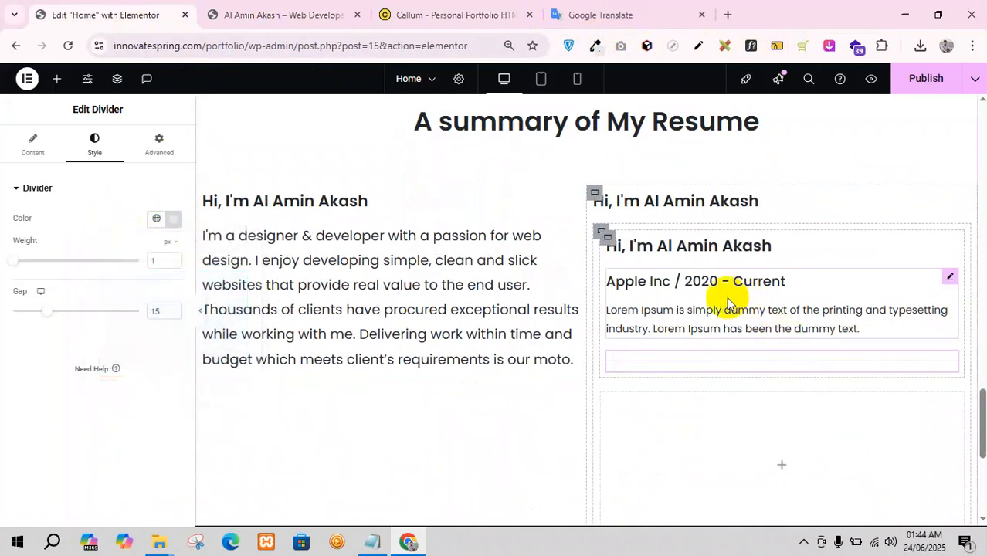
# - Duplicate the container holding the heading, icon box and divider to fill the grid's second cell
pyautogui.rightClick(605, 238)
pyautogui.click(657, 210)
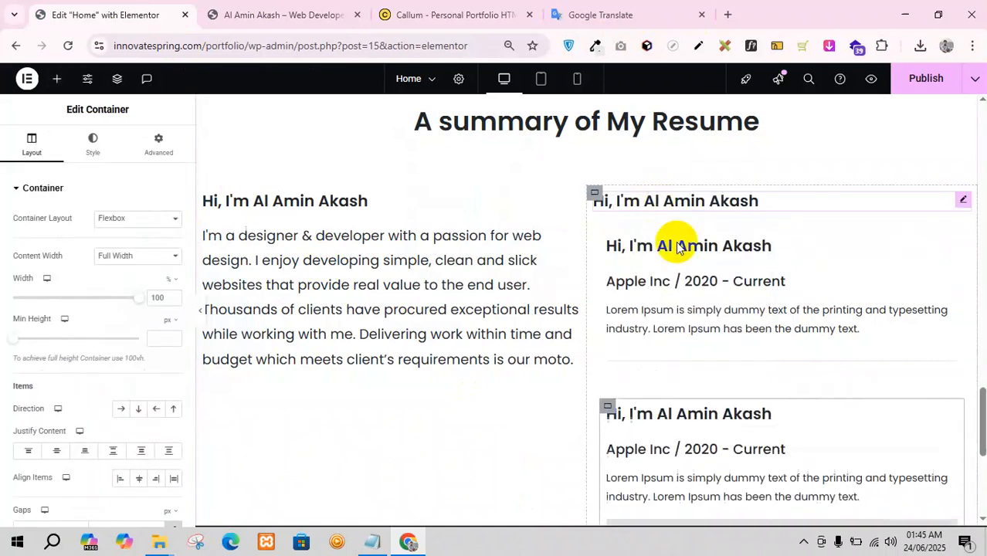
pyautogui.scroll(-2, 727, 364)
pyautogui.scroll(-2, 726, 364)
pyautogui.scroll(3, 735, 367)
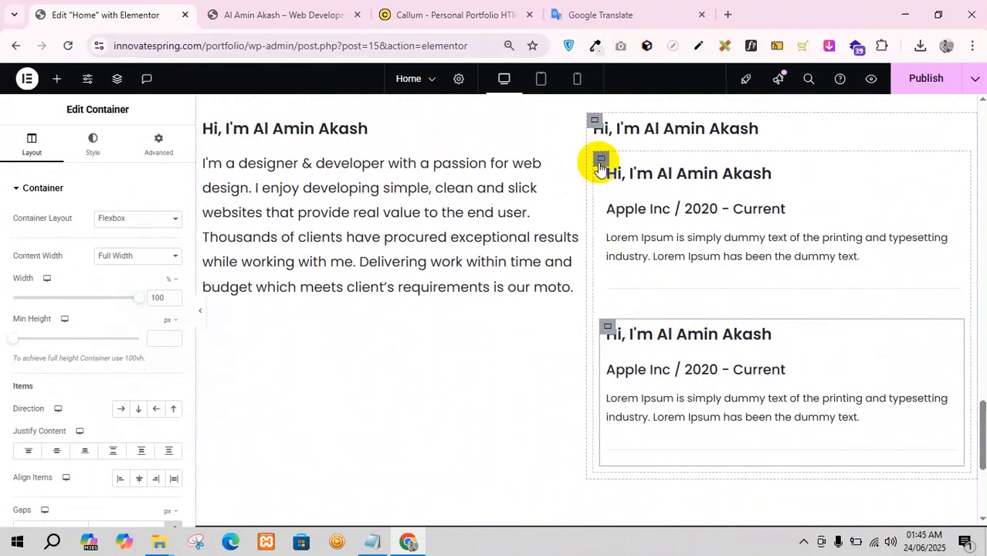
# - Give the grid around the experience entries a solid border, 5 px wide at the left and 0 on the other sides
pyautogui.click(601, 161)
pyautogui.click(93, 145)
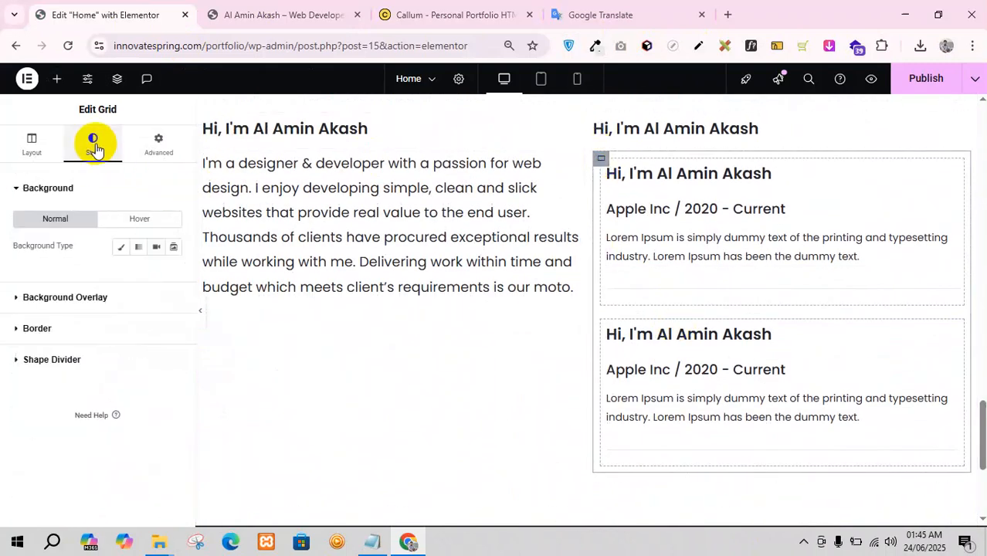
pyautogui.click(86, 338)
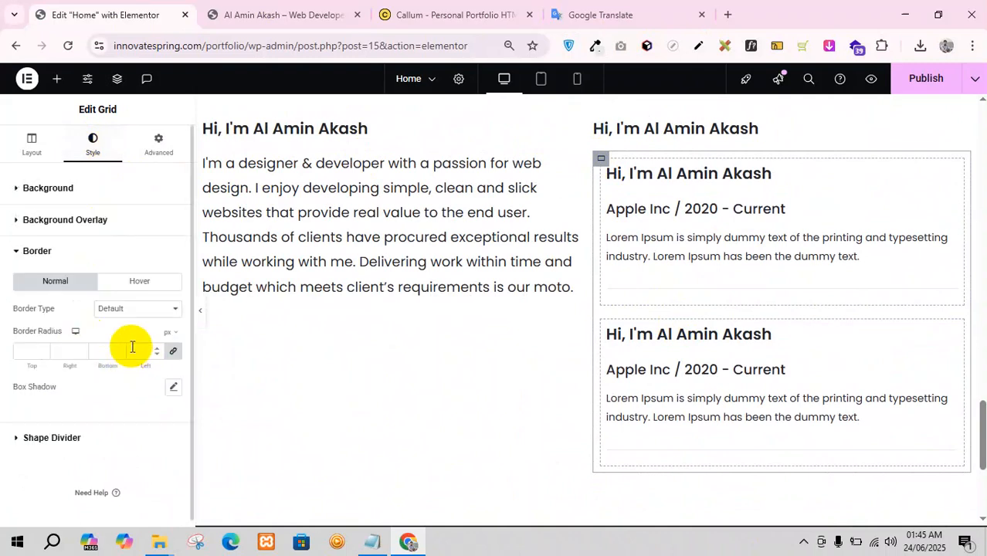
pyautogui.click(136, 309)
pyautogui.click(120, 363)
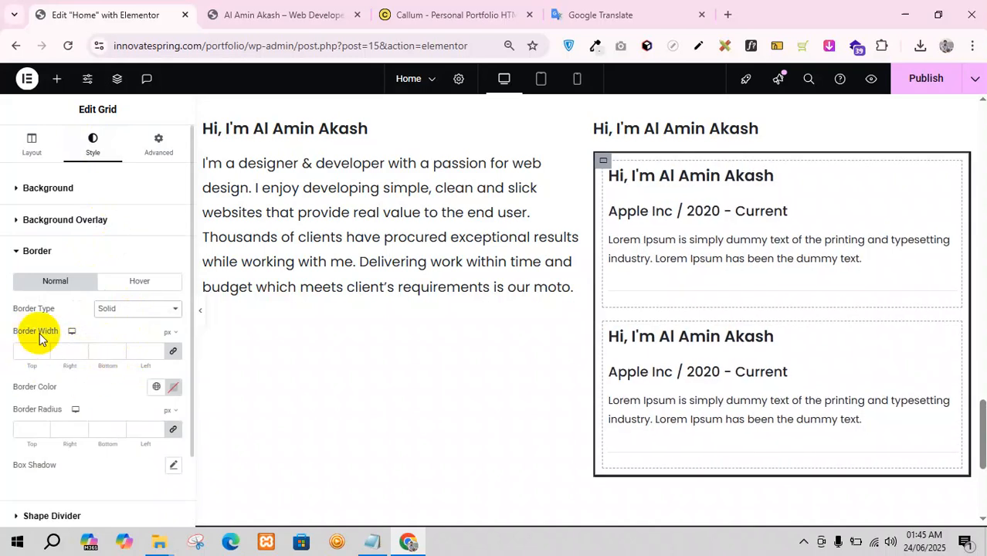
pyautogui.click(173, 351)
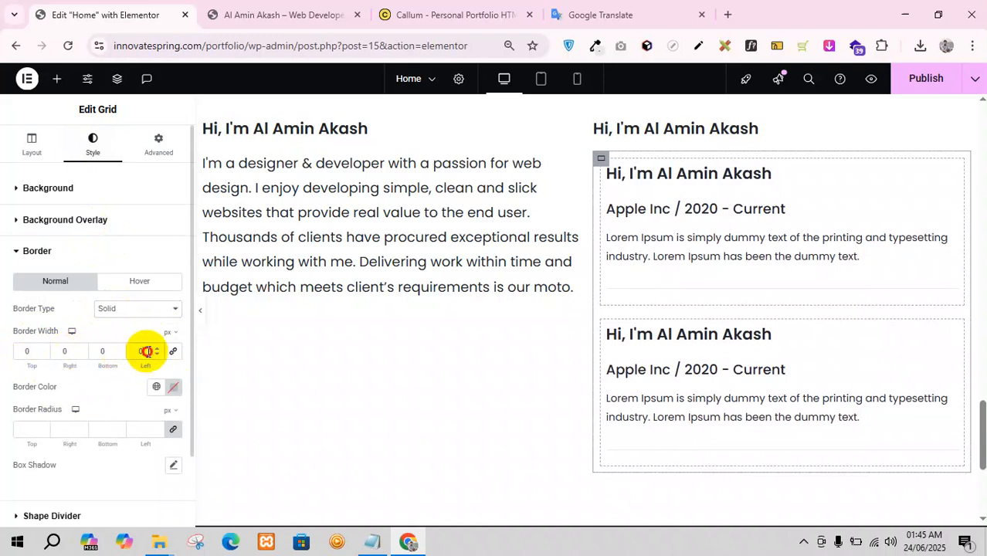
pyautogui.write('5')
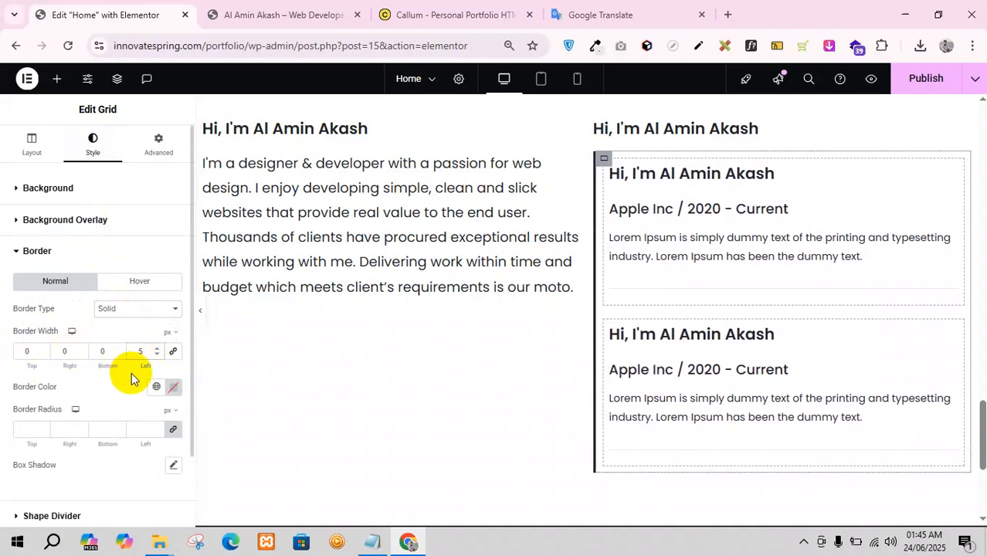
# - Set the border color of the experience grid to the global Background color, #F5DF4E
pyautogui.click(155, 387)
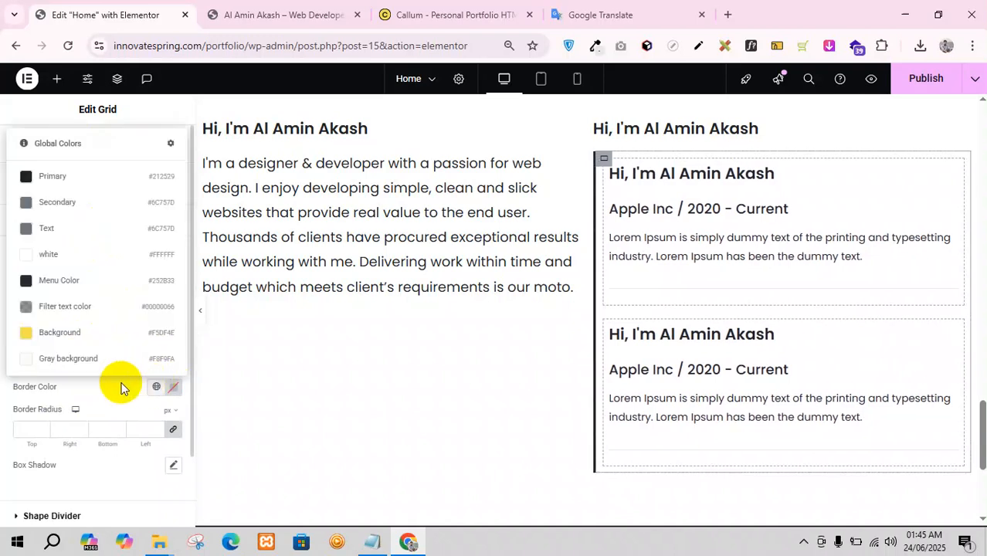
pyautogui.click(73, 337)
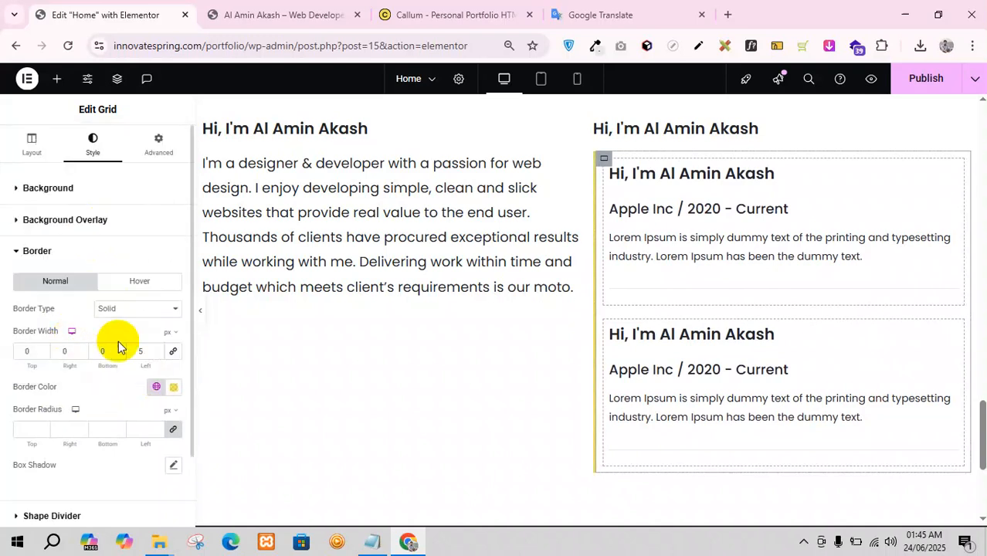
# - Replace the introduction paragraph in the first resume column with a duplicate of the bordered experience grid
pyautogui.rightClick(376, 208)
pyautogui.click(408, 489)
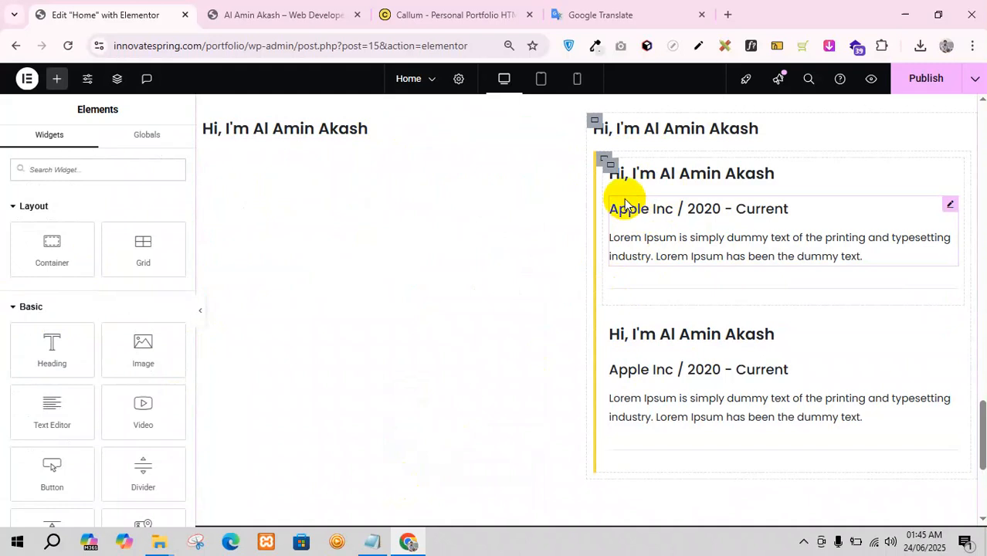
pyautogui.rightClick(601, 154)
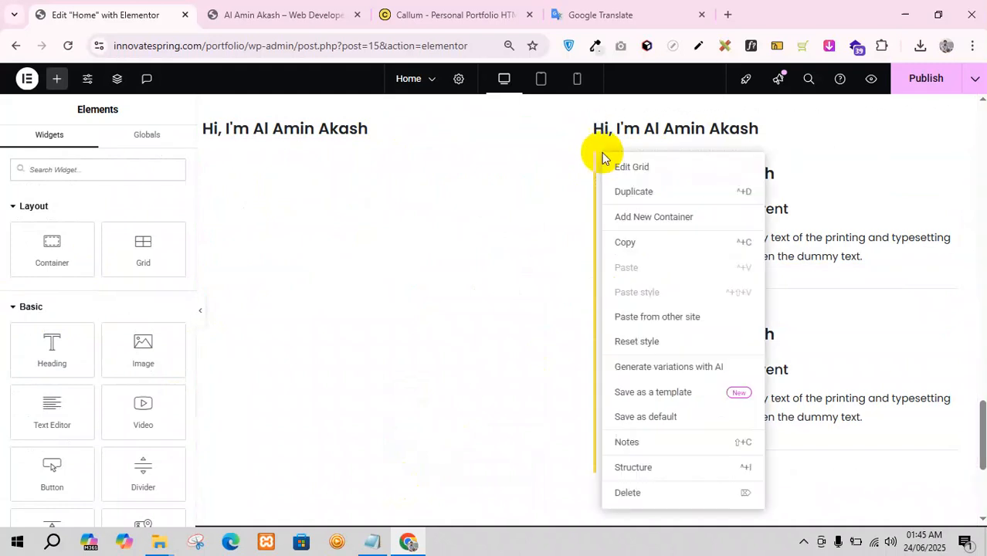
pyautogui.click(644, 193)
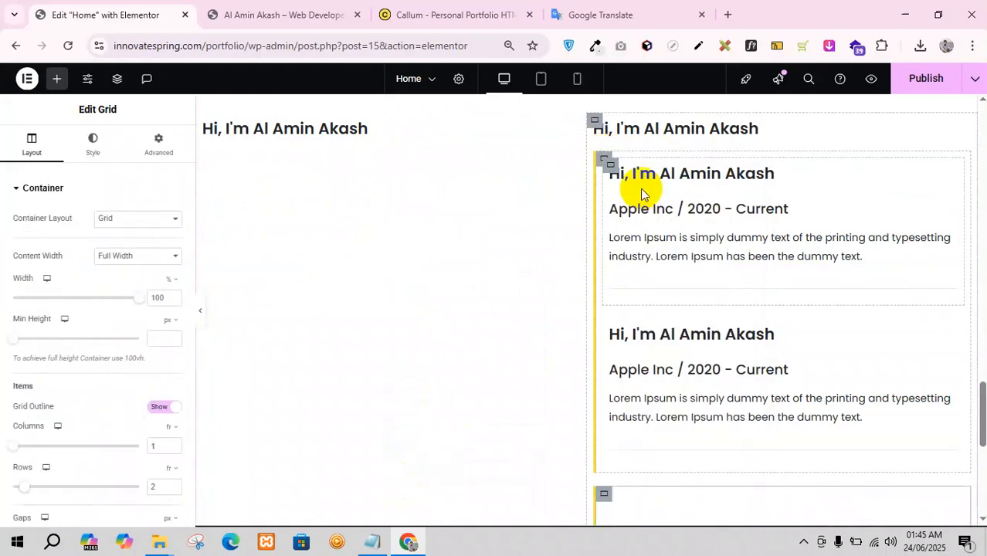
pyautogui.moveTo(604, 499); pyautogui.dragTo(308, 136)
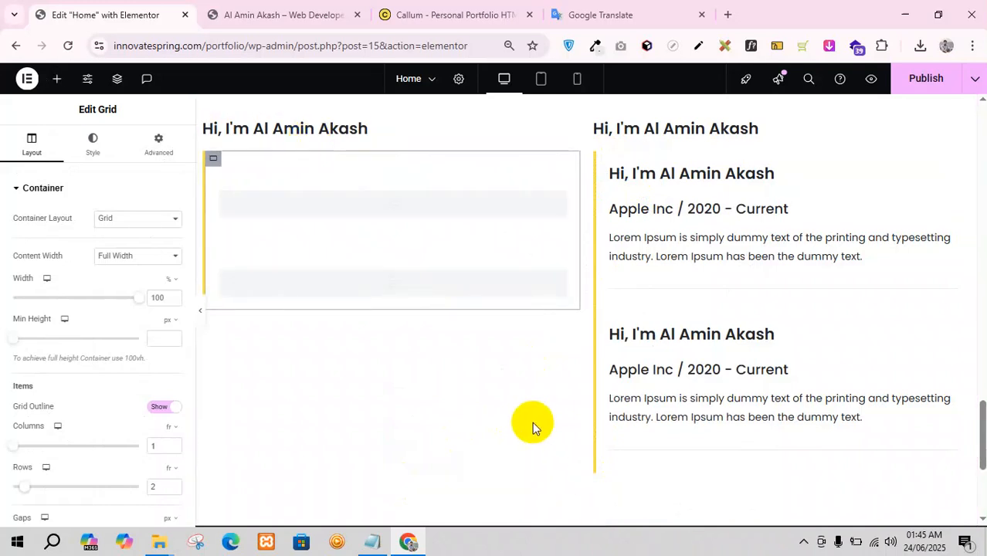
# - Check the Callum reference page, then set the duplicated grid's left border width to 4 px in Elementor
pyautogui.click(313, 11)
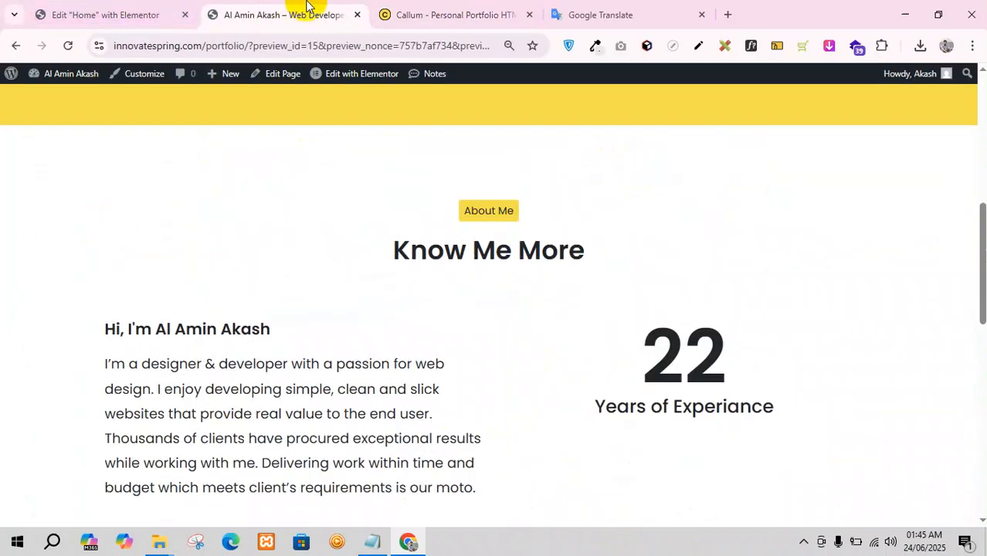
pyautogui.click(464, 12)
pyautogui.click(79, 9)
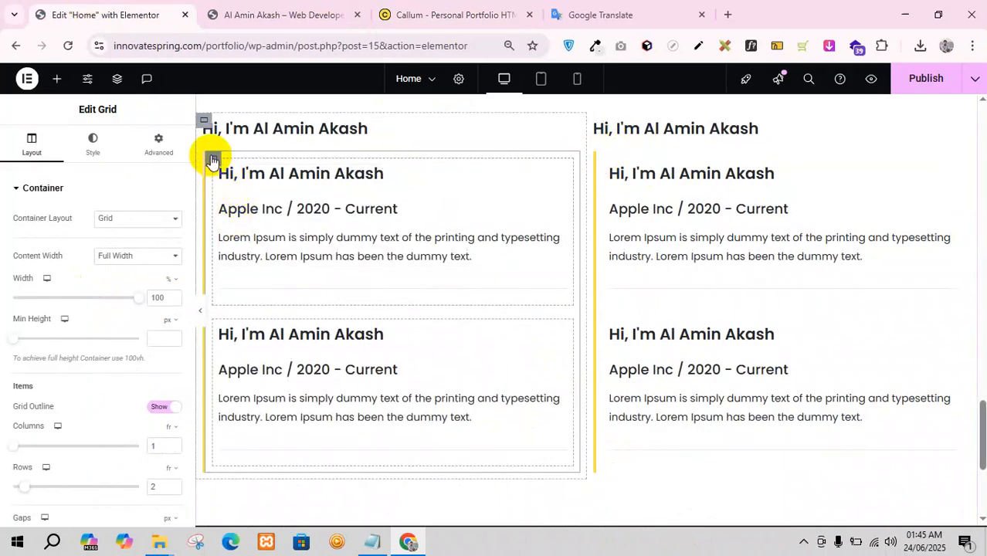
pyautogui.click(96, 151)
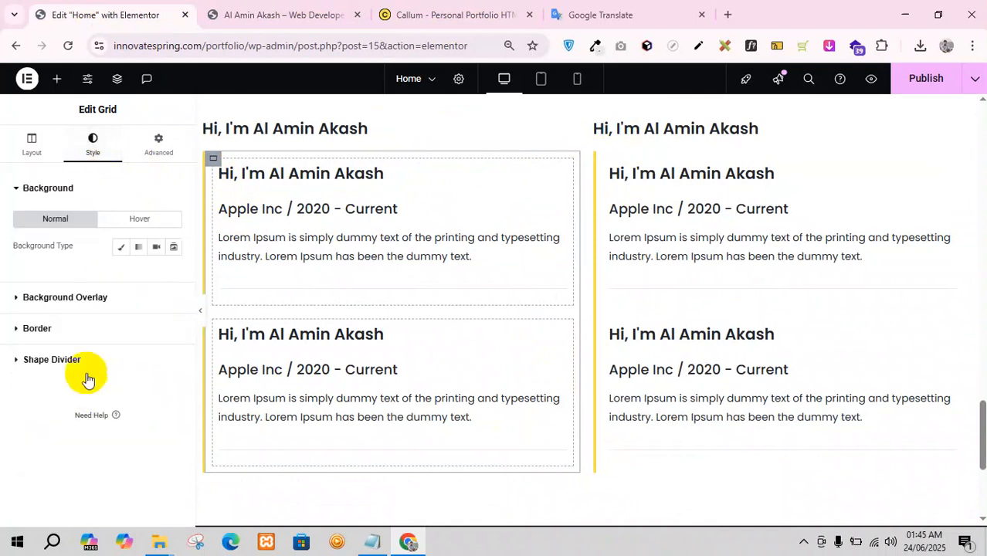
pyautogui.click(80, 329)
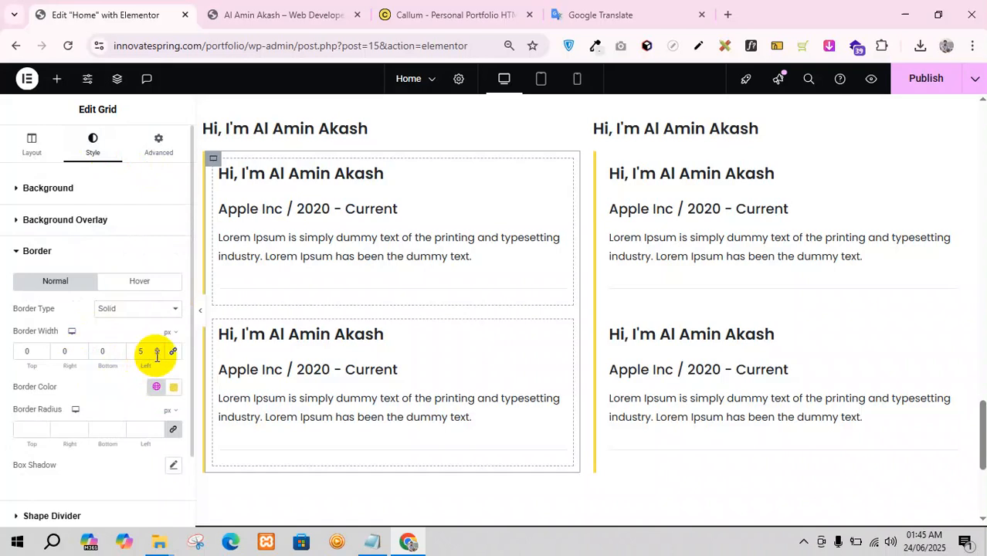
pyautogui.click(158, 356)
pyautogui.click(157, 355)
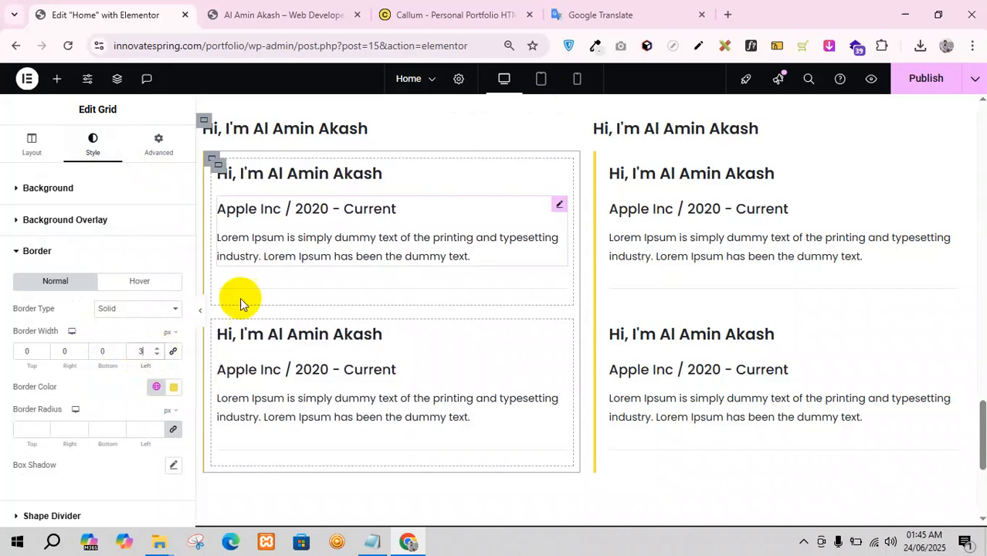
pyautogui.click(158, 349)
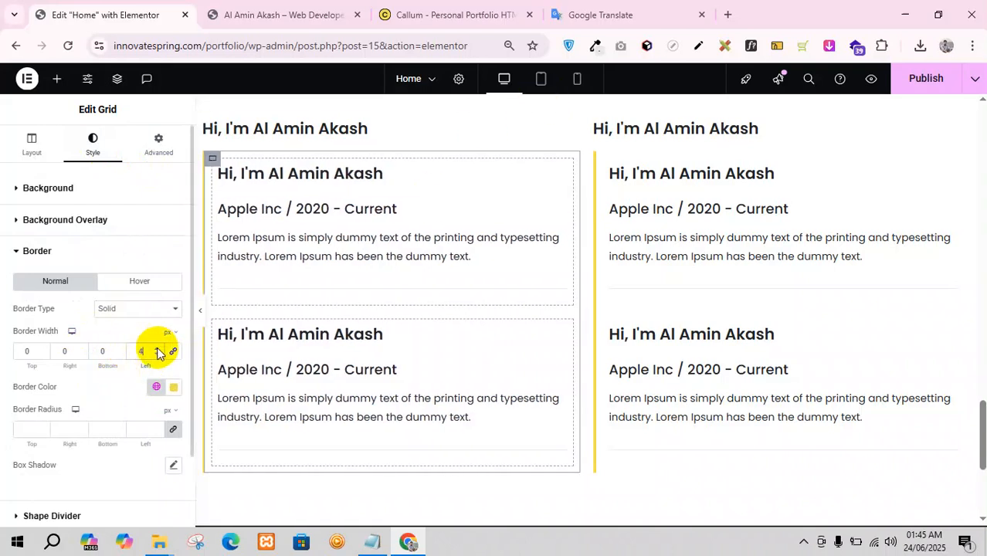
# - Set the left border width of the original grid in the second resume column to 4 px
pyautogui.click(604, 161)
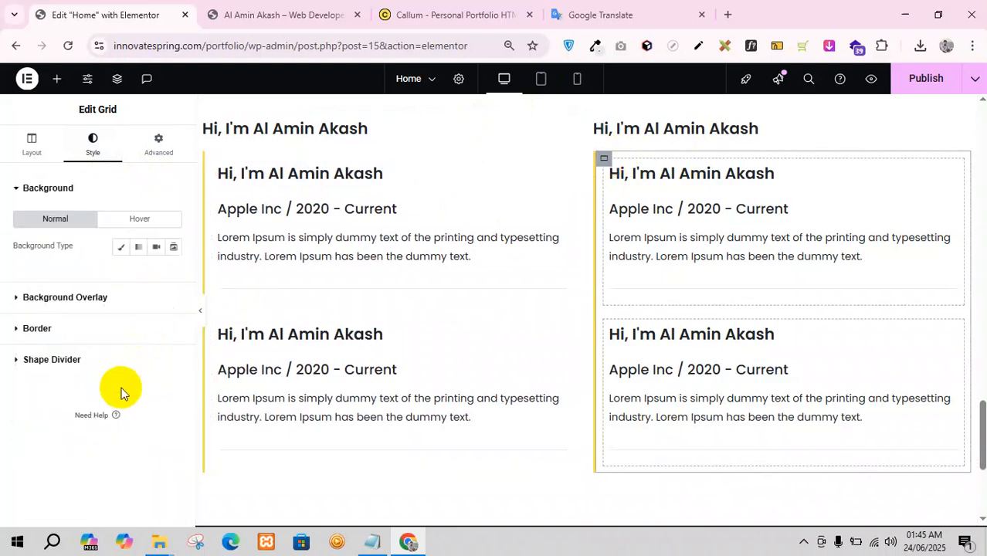
pyautogui.click(20, 147)
pyautogui.scroll(-2, 104, 340)
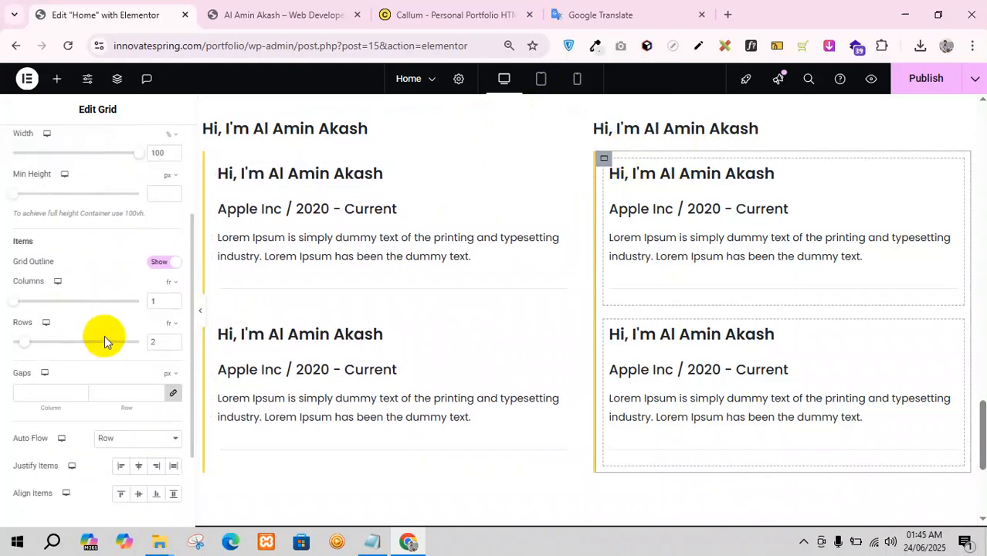
pyautogui.scroll(3, 93, 232)
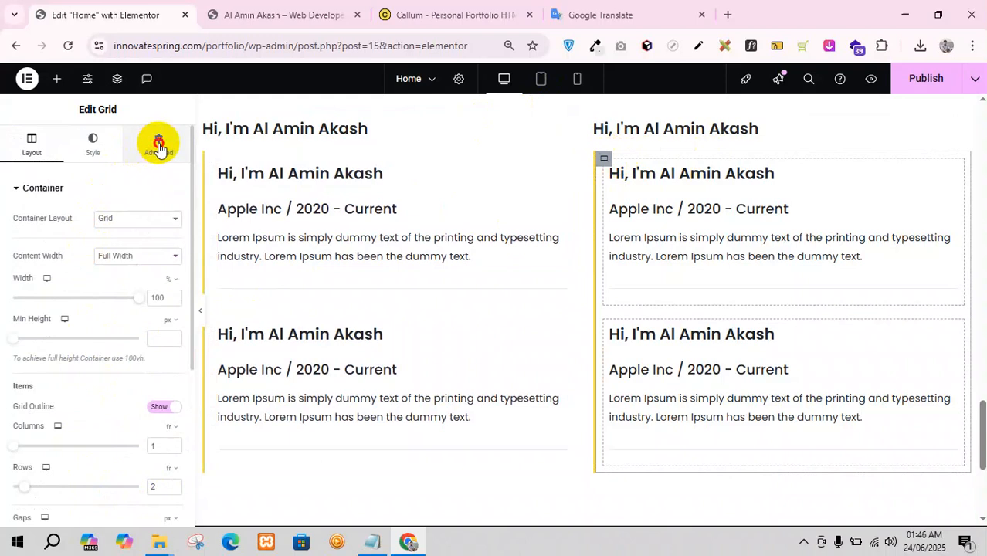
pyautogui.click(157, 143)
pyautogui.click(117, 146)
pyautogui.click(58, 328)
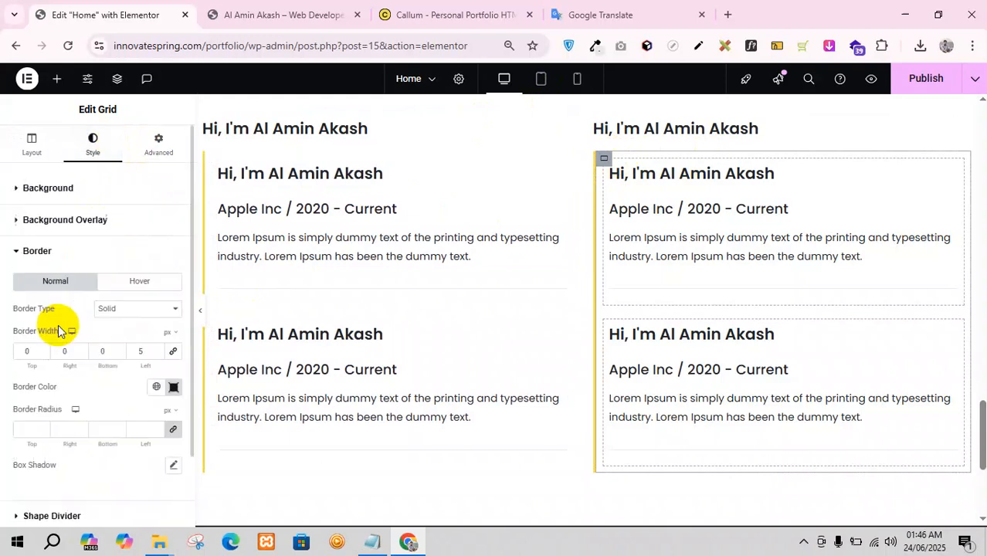
pyautogui.click(158, 355)
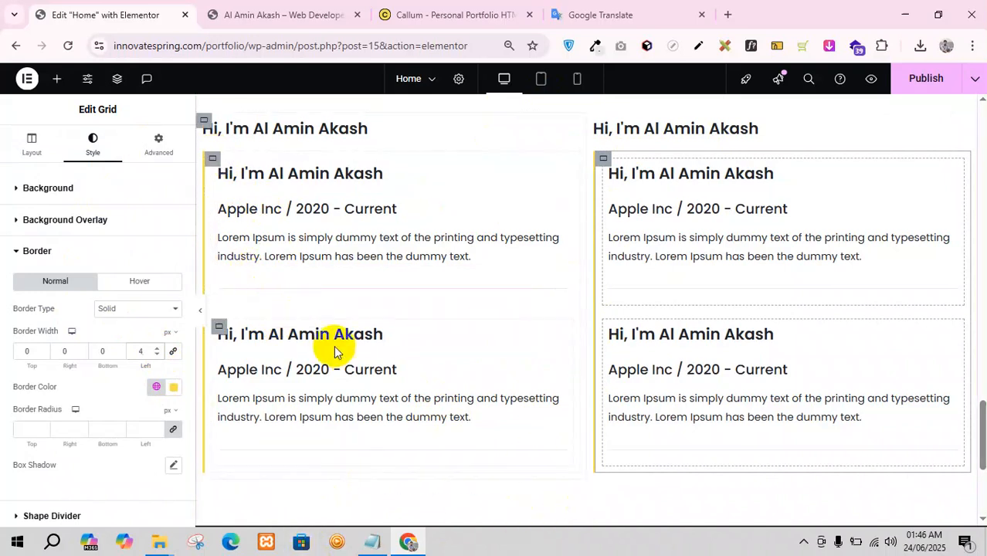
# - Set the column and row gaps of the first resume column's grid to 5 px
pyautogui.click(213, 160)
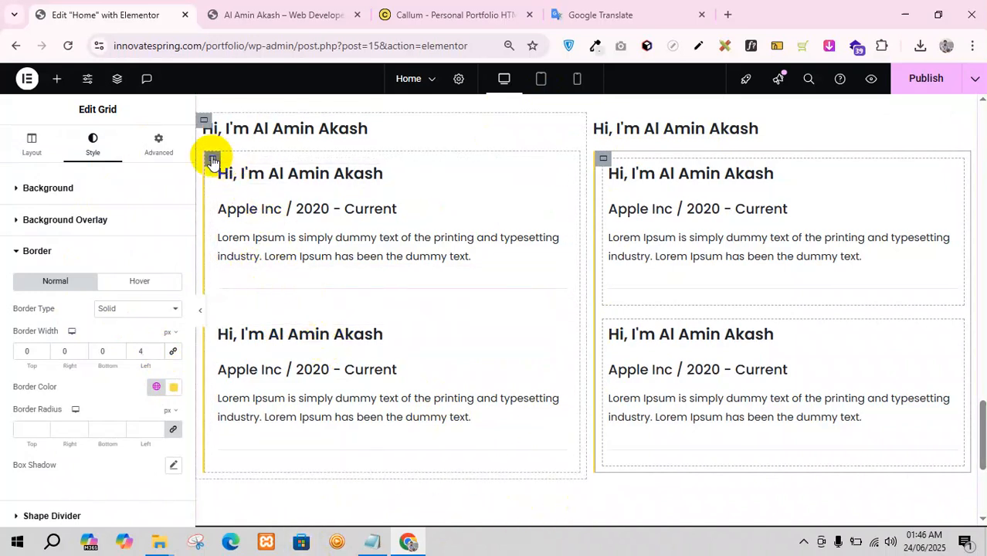
pyautogui.click(36, 140)
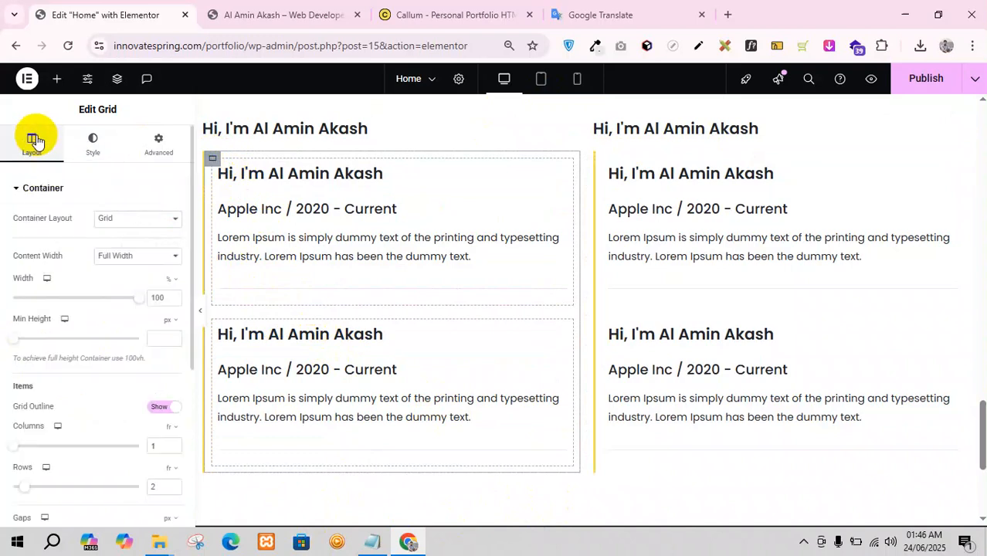
pyautogui.scroll(-2, 85, 458)
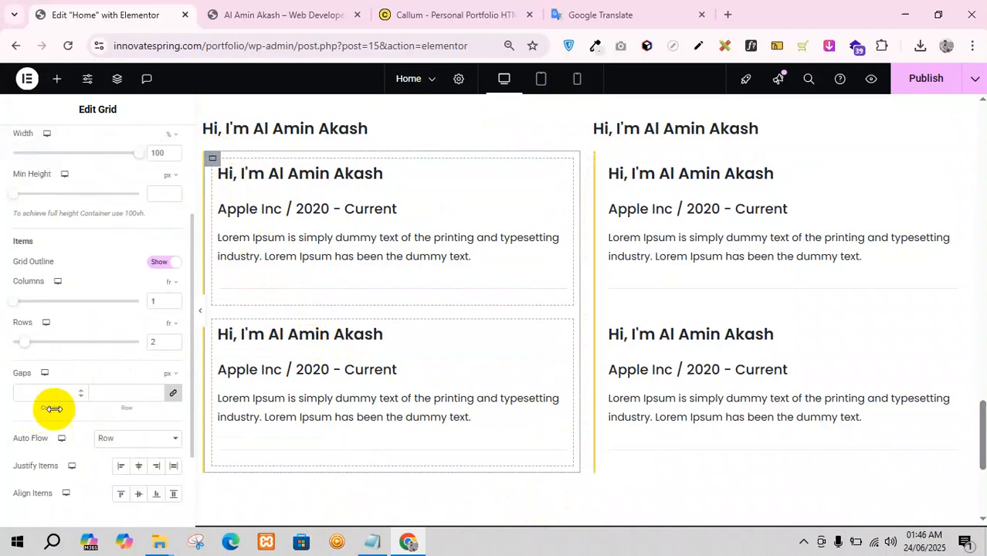
pyautogui.click(81, 392)
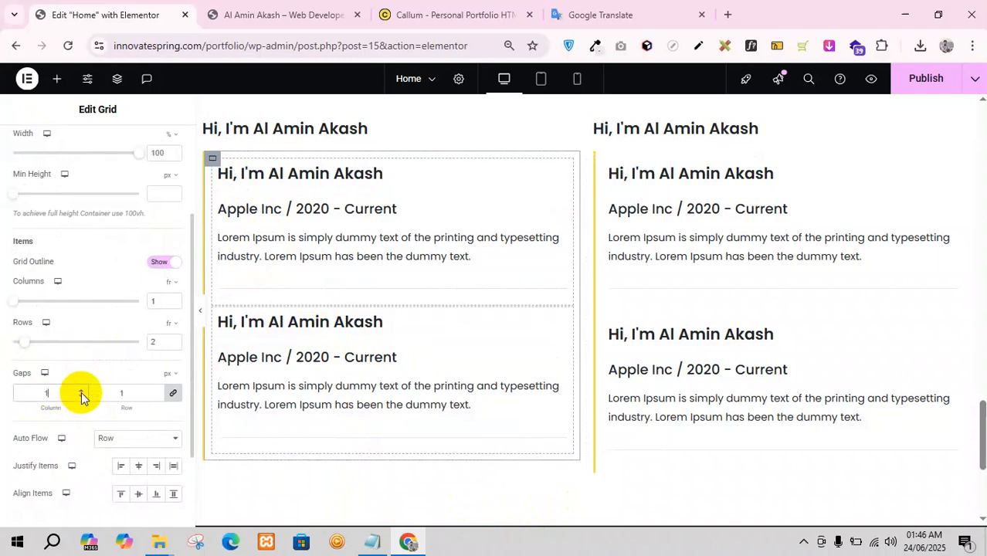
pyautogui.click(82, 393)
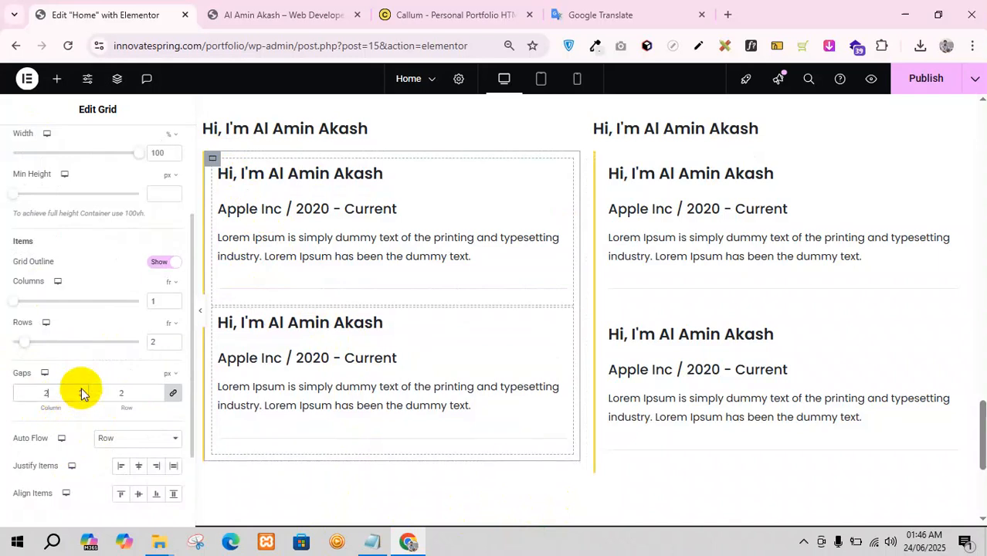
pyautogui.click(82, 393)
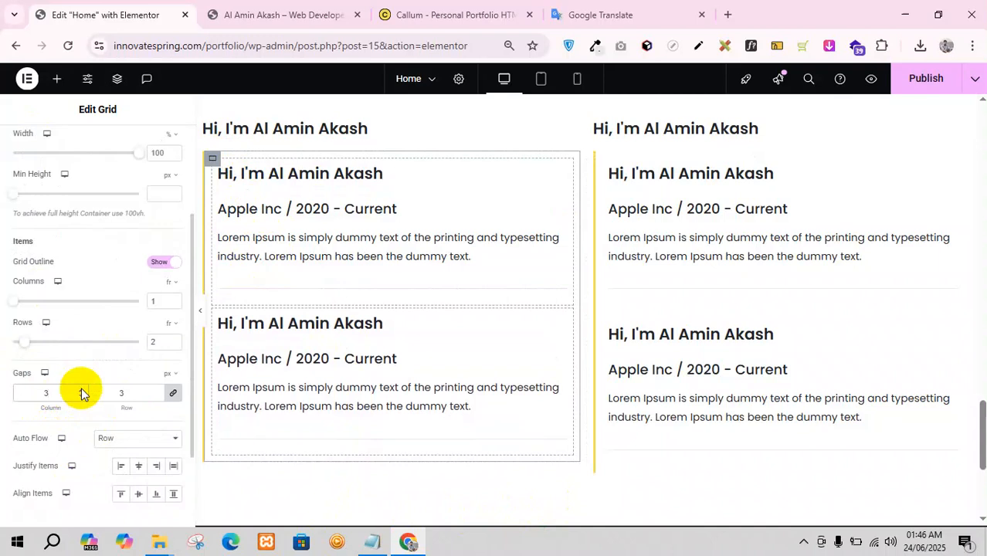
pyautogui.doubleClick(82, 393)
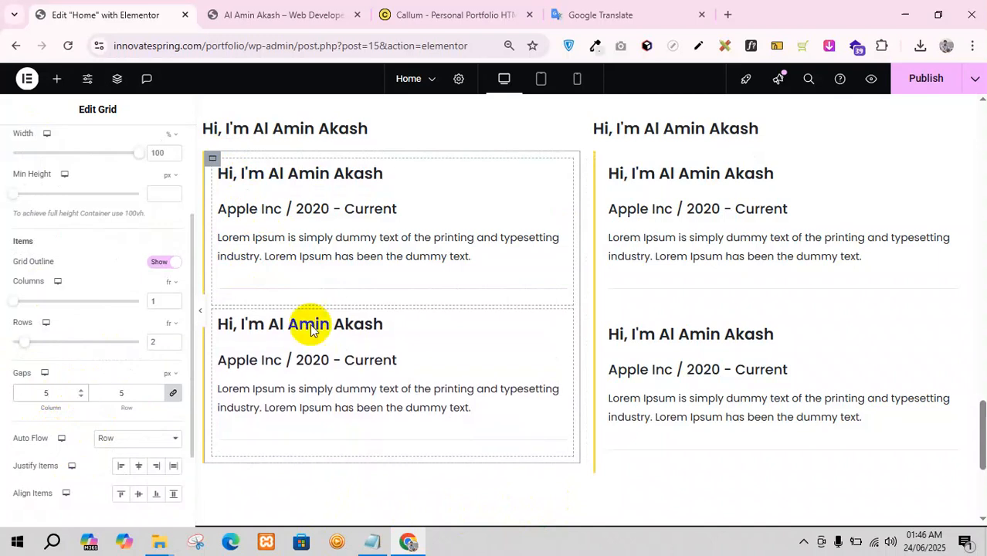
# - Set linked column and row gaps of 5 px on the second resume column's grid
pyautogui.click(603, 161)
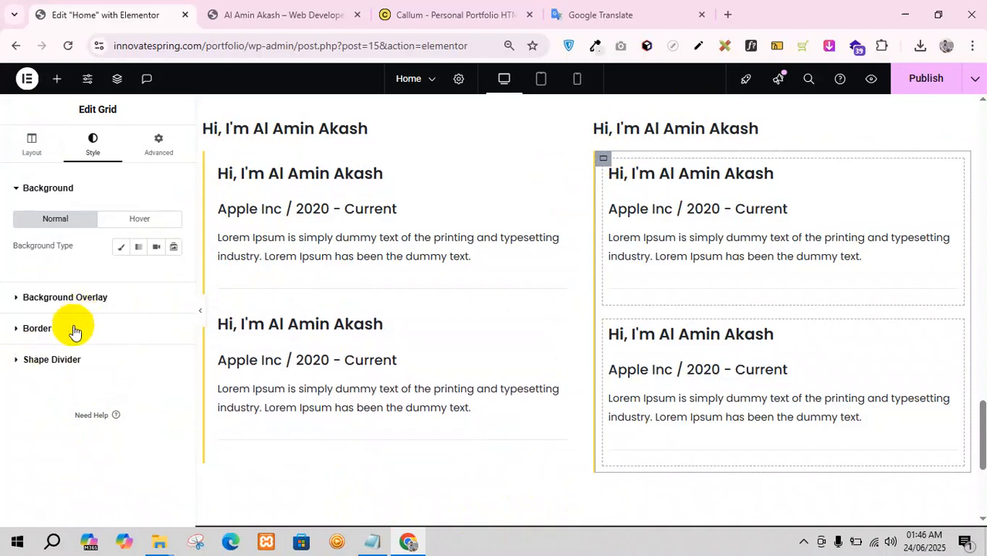
pyautogui.click(37, 144)
pyautogui.scroll(-3, 46, 348)
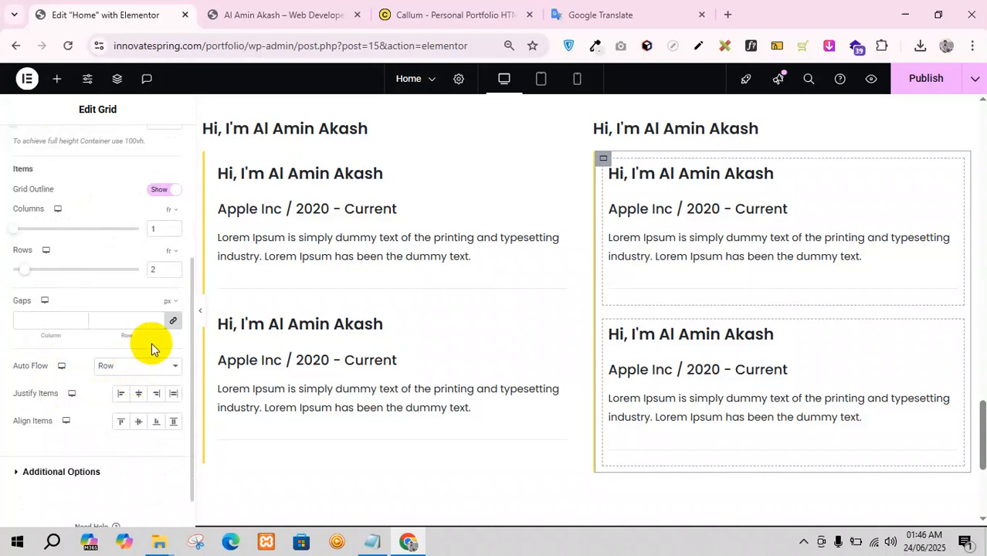
pyautogui.click(172, 320)
pyautogui.click(83, 320)
pyautogui.write('2')
pyautogui.click(81, 318)
pyautogui.click(82, 318)
pyautogui.click(81, 318)
pyautogui.click(81, 318)
pyautogui.click(81, 325)
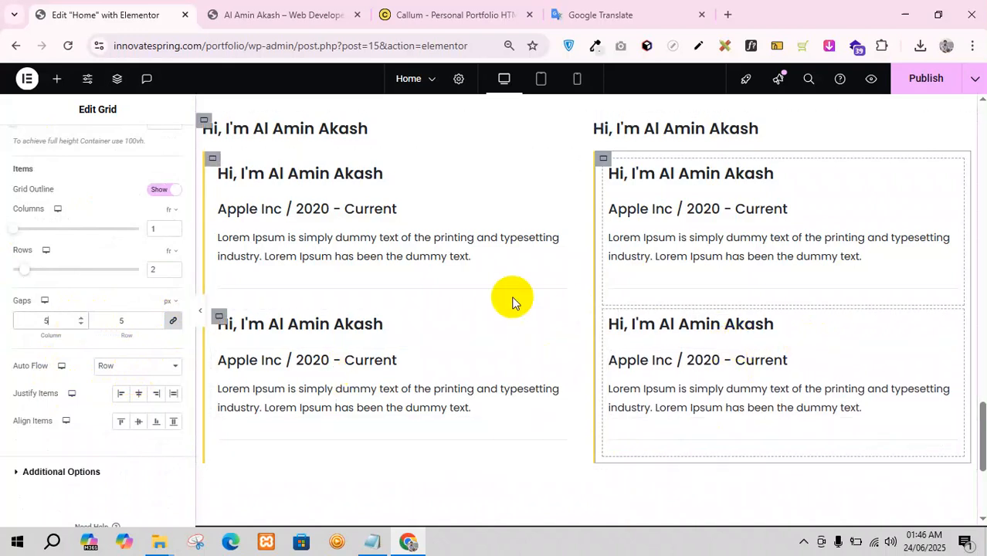
# - Copy "Master in Computer Engineering" from the Callum page into the heading of the first entry in Elementor's first resume column
pyautogui.click(285, 12)
pyautogui.click(448, 15)
pyautogui.moveTo(347, 249); pyautogui.dragTo(93, 238)
pyautogui.hotkey('ctrl', 'c')
pyautogui.click(108, 13)
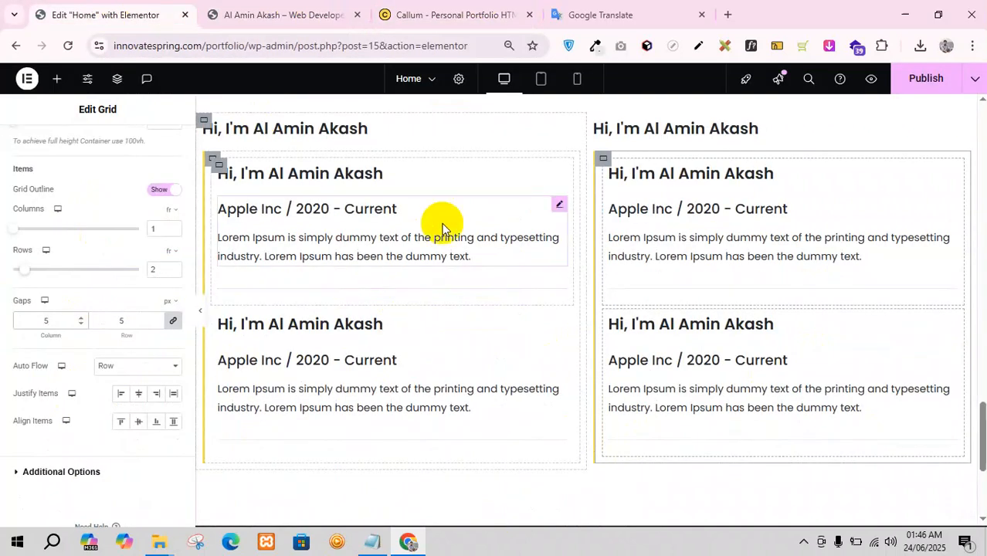
pyautogui.scroll(1, 456, 239)
pyautogui.click(555, 249)
pyautogui.moveTo(104, 233); pyautogui.dragTo(5, 233)
pyautogui.hotkey('ctrl', 'v')
# - Copy "Harvard University / 2015 - 2017" from the Callum page into the icon box title under the "Master in Computer Engineering" heading
pyautogui.click(410, 15)
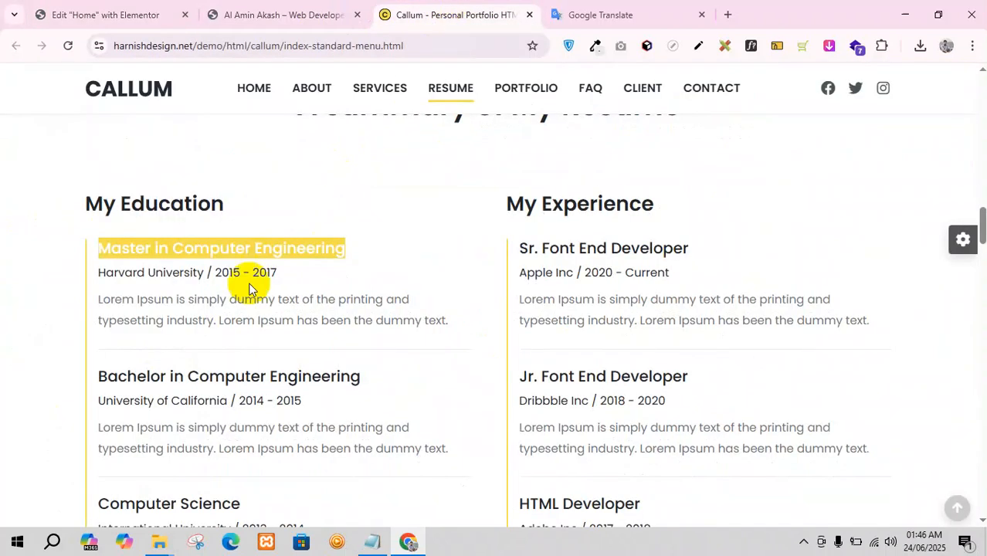
pyautogui.moveTo(283, 284); pyautogui.dragTo(85, 278)
pyautogui.hotkey('ctrl', 'c')
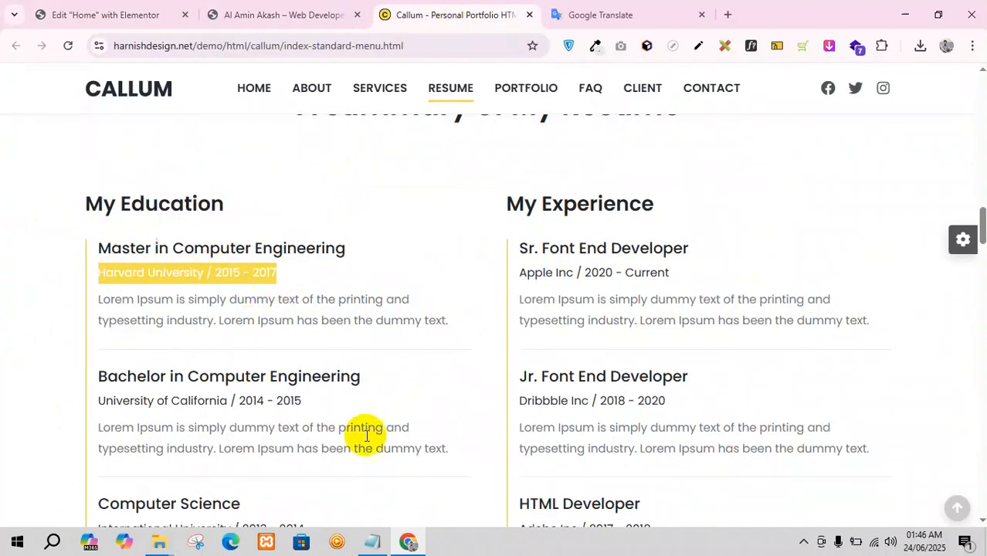
pyautogui.click(108, 15)
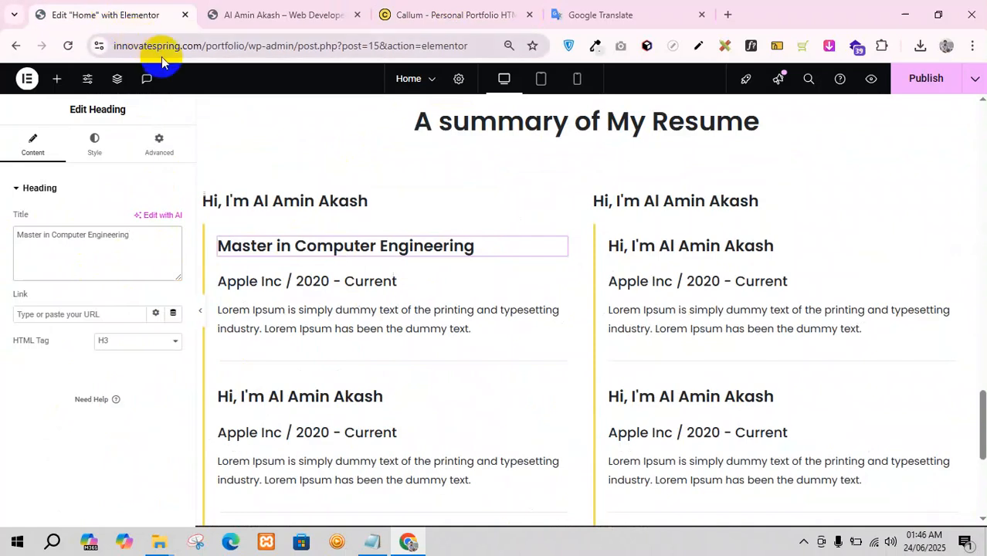
pyautogui.click(430, 8)
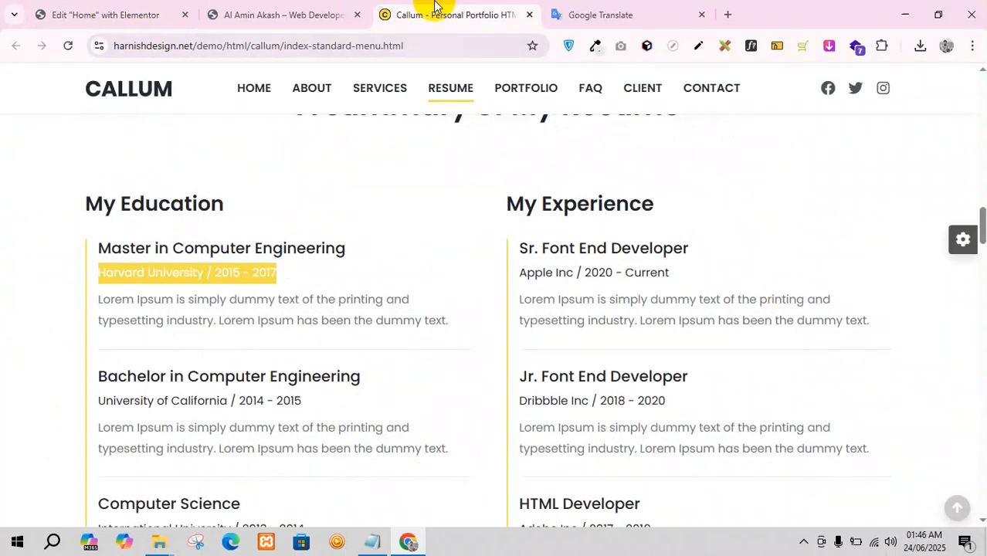
pyautogui.click(124, 13)
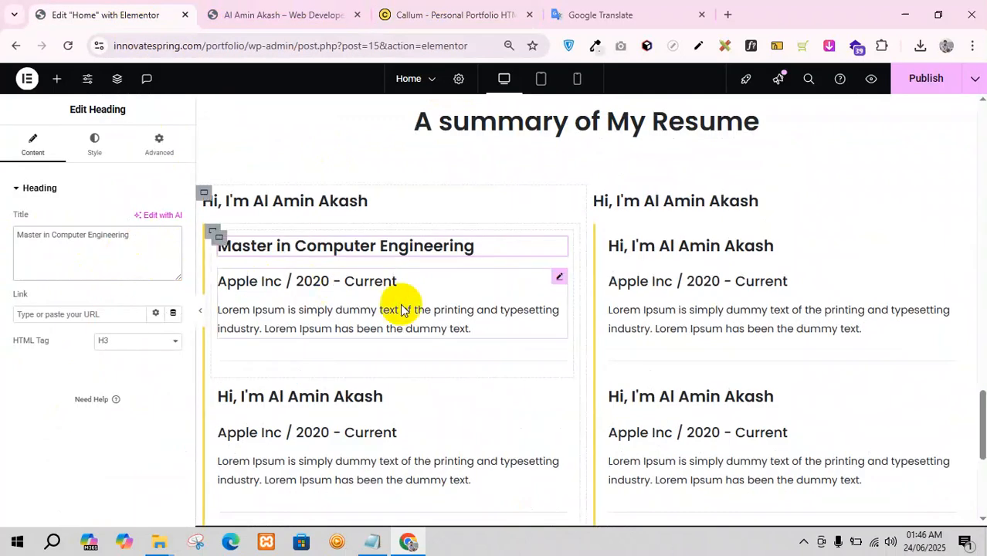
pyautogui.click(559, 278)
pyautogui.moveTo(127, 330); pyautogui.dragTo(3, 336)
pyautogui.hotkey('ctrl', 'v')
# - Copy "Bachelor in Computer Engineering" from the Callum page into the heading of the second entry in Elementor's first resume column
pyautogui.click(479, 10)
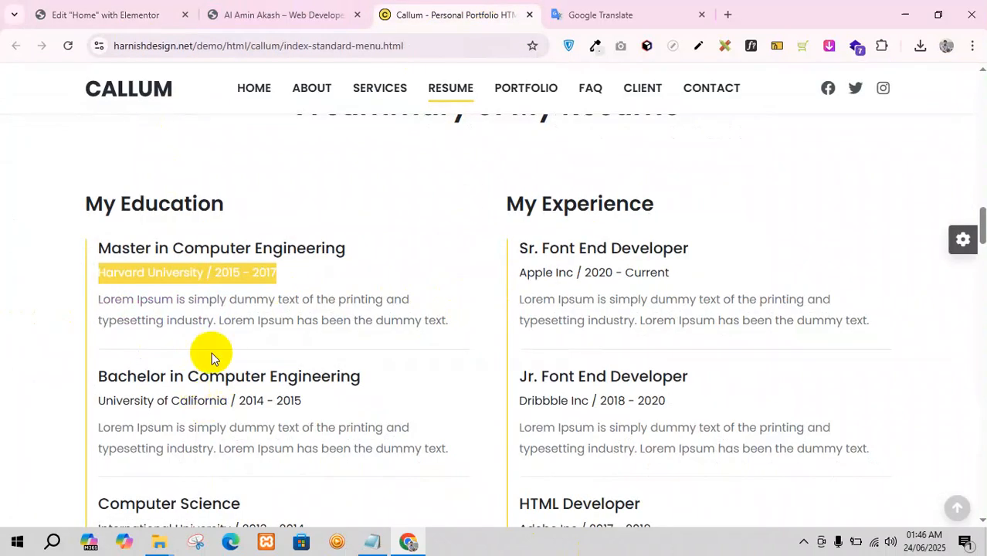
pyautogui.tripleClick(232, 316)
pyautogui.scroll(-1, 232, 363)
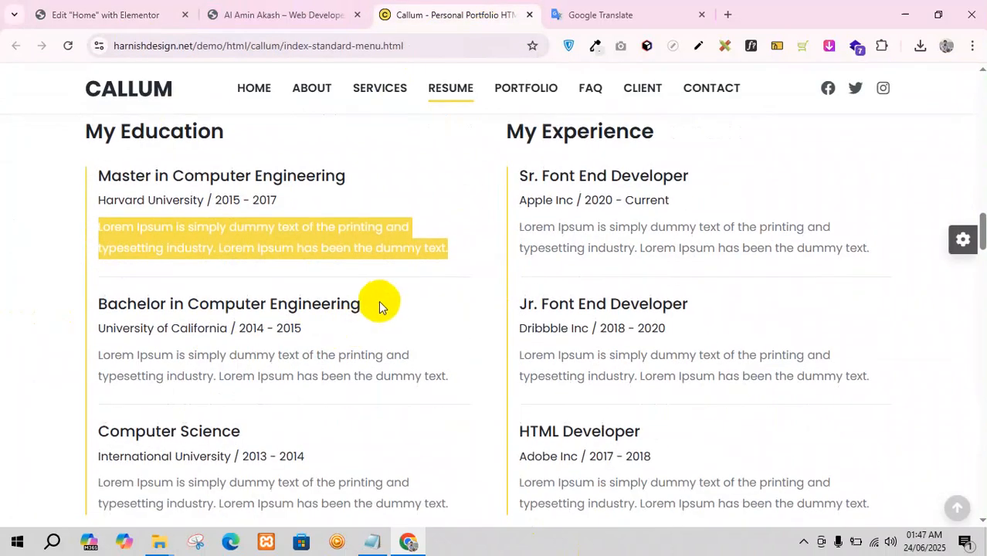
pyautogui.moveTo(379, 307); pyautogui.dragTo(22, 305)
pyautogui.hotkey('ctrl', 'c')
pyautogui.click(278, 14)
pyautogui.click(124, 13)
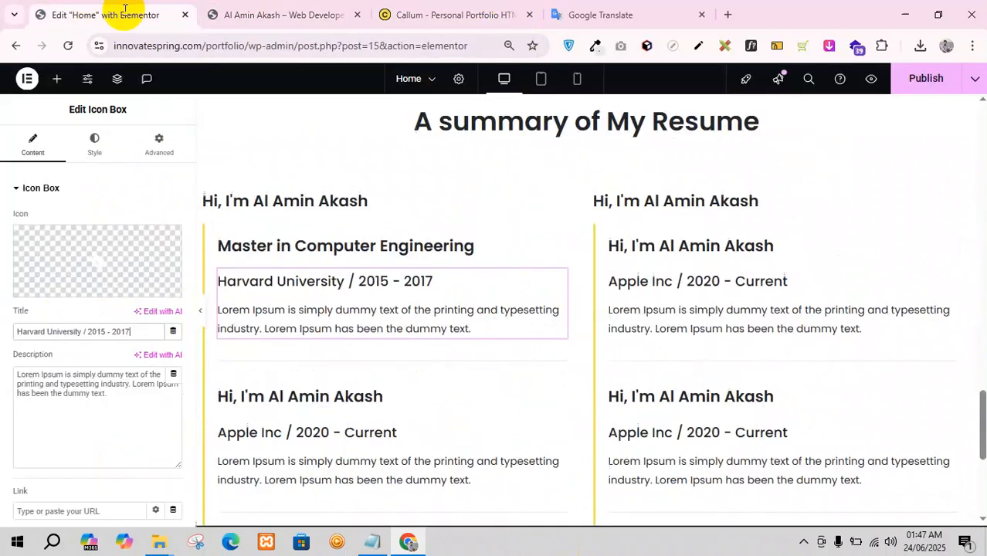
pyautogui.click(541, 395)
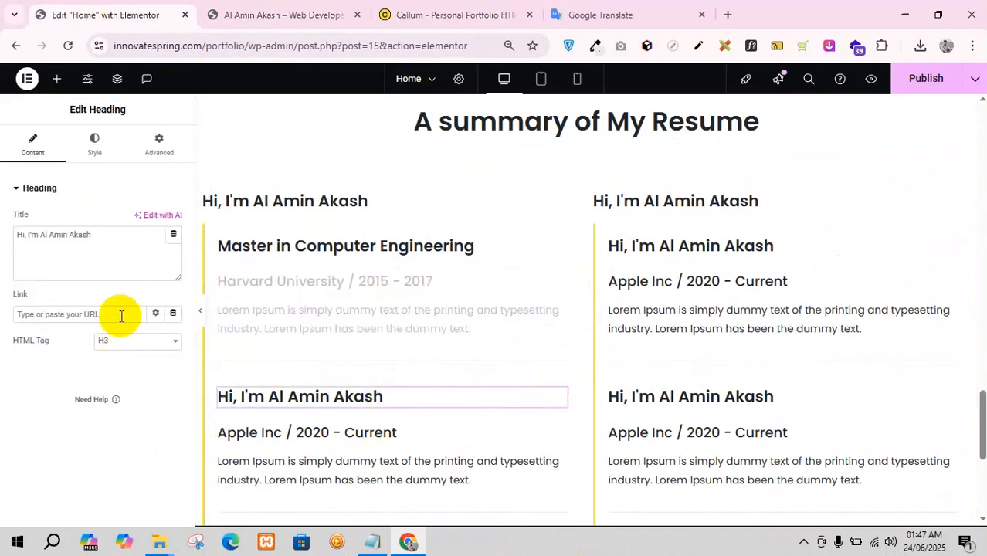
pyautogui.tripleClick(106, 243)
pyautogui.hotkey('ctrl', 'v')
# - Copy "University of California / 2014 - 2015" from the Callum page into the icon box title under the "Bachelor in Computer Engineering" heading
pyautogui.click(417, 9)
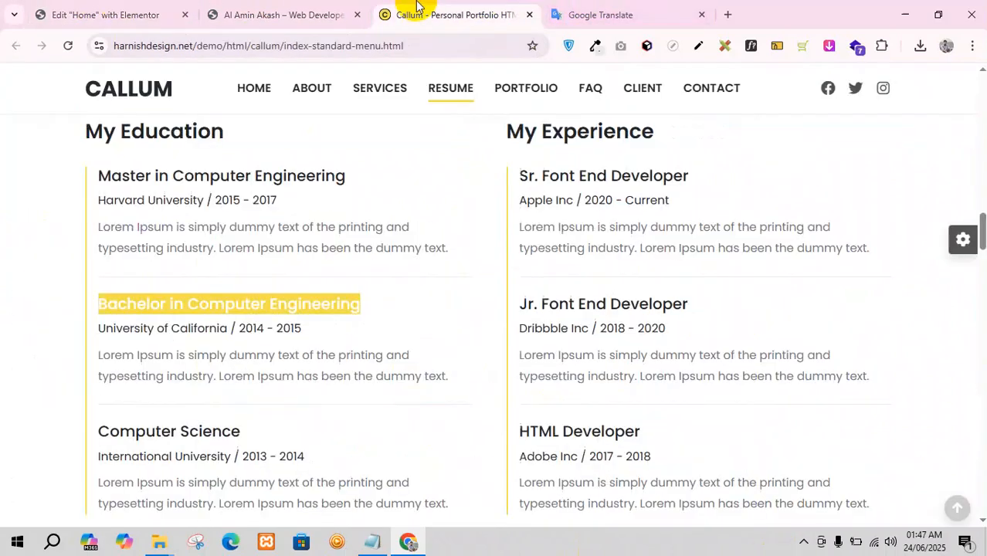
pyautogui.moveTo(335, 328); pyautogui.dragTo(52, 320)
pyautogui.click(108, 14)
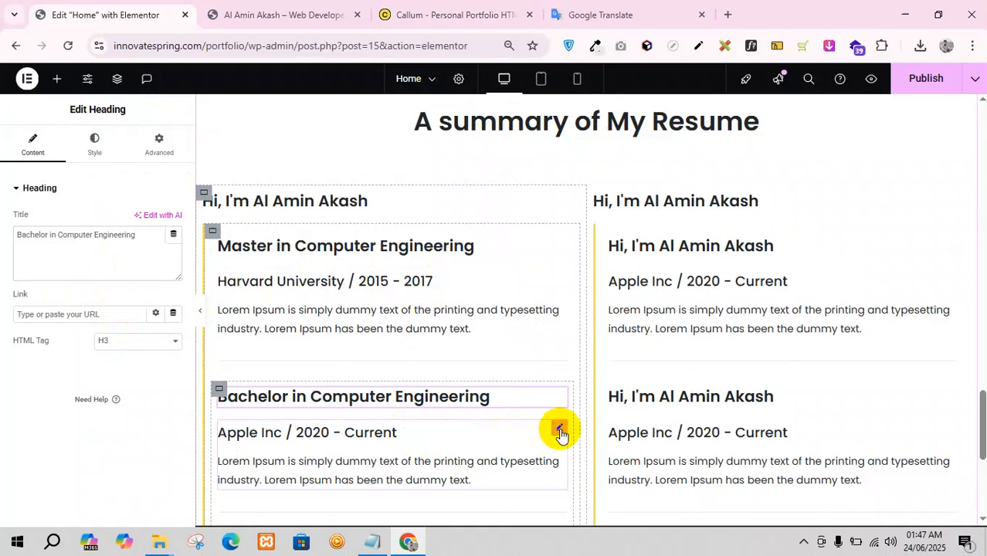
pyautogui.click(561, 431)
pyautogui.doubleClick(84, 330)
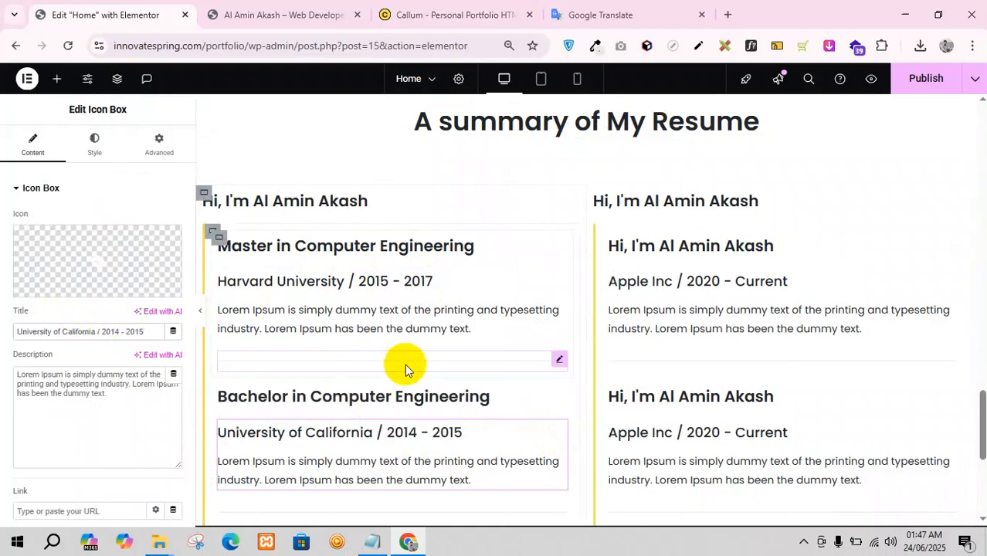
# - Copy "Jr. Font End Developer" from the Callum page into the heading of the second entry in Elementor's second resume column
pyautogui.click(381, 12)
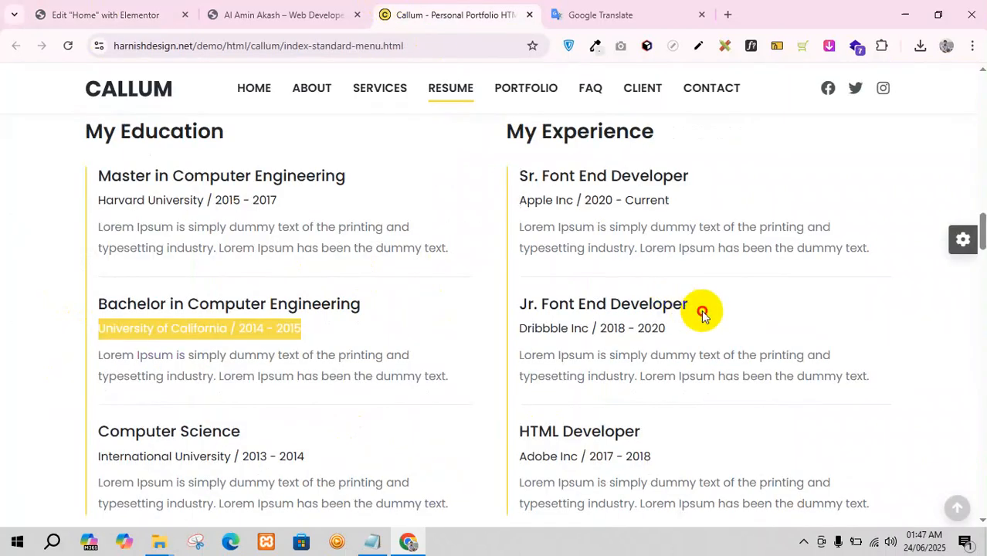
pyautogui.moveTo(700, 306); pyautogui.dragTo(503, 301)
pyautogui.click(189, 12)
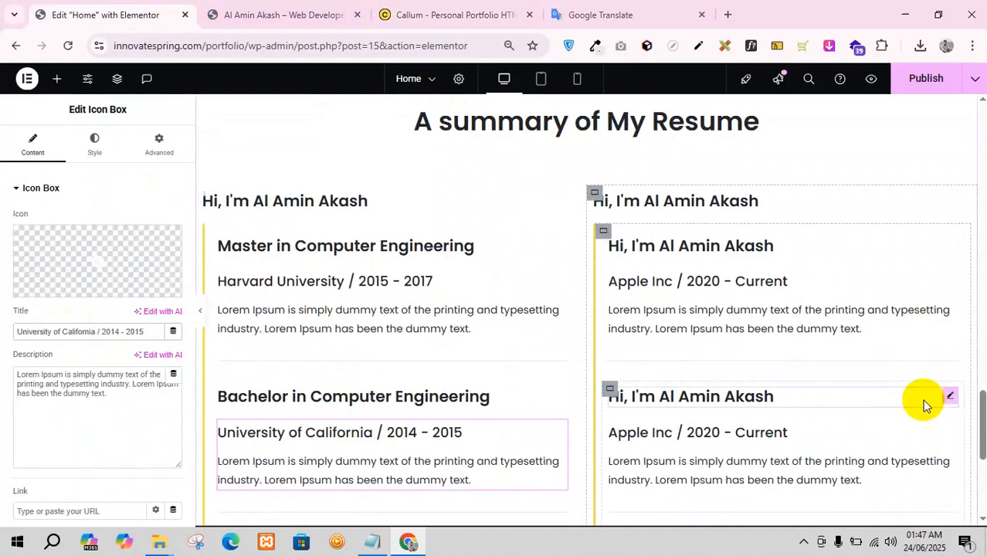
pyautogui.click(949, 398)
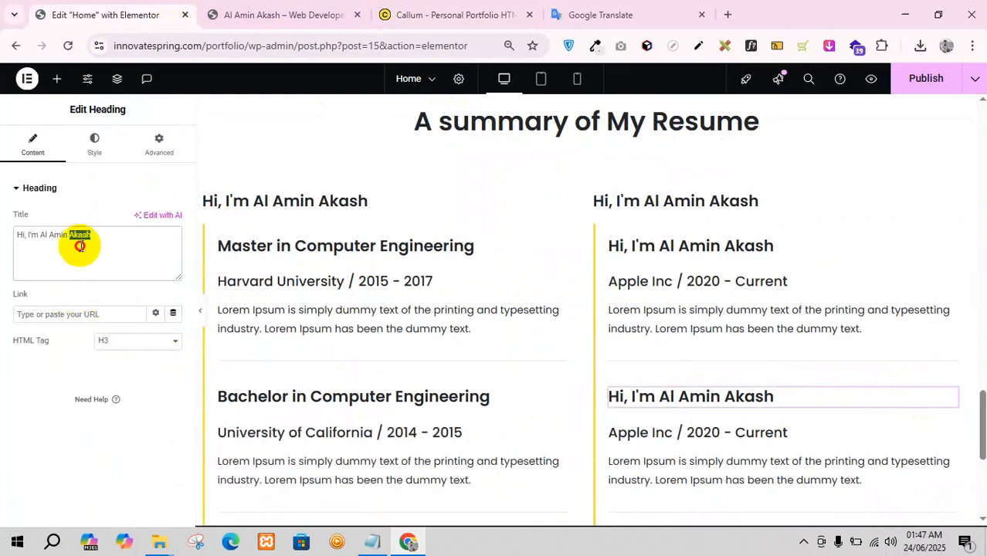
# - Copy "Dribbble Inc / 2018 - 2020" from the Callum page into the icon box title under the "Jr. Font End Developer" heading
pyautogui.hotkey('ctrl', 'shift', 'Tab')
pyautogui.hotkey('ctrl', 'shift', 'Tab')
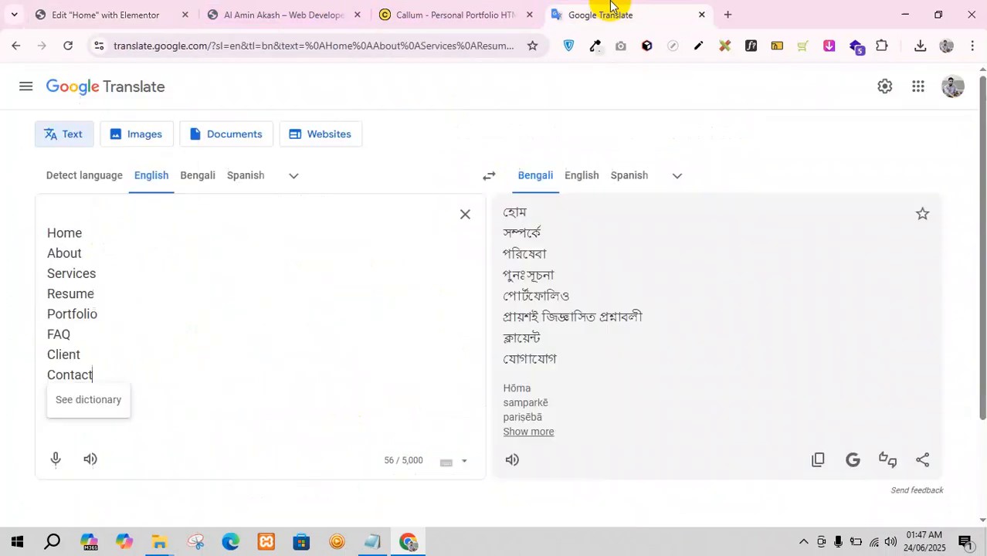
pyautogui.tripleClick(547, 334)
pyautogui.hotkey('ctrl', 'c')
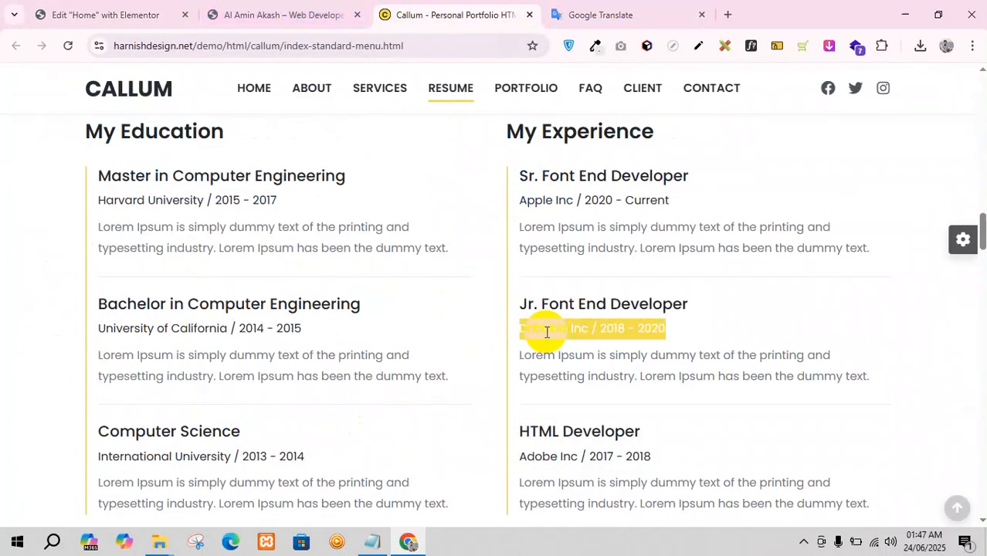
pyautogui.click(176, 12)
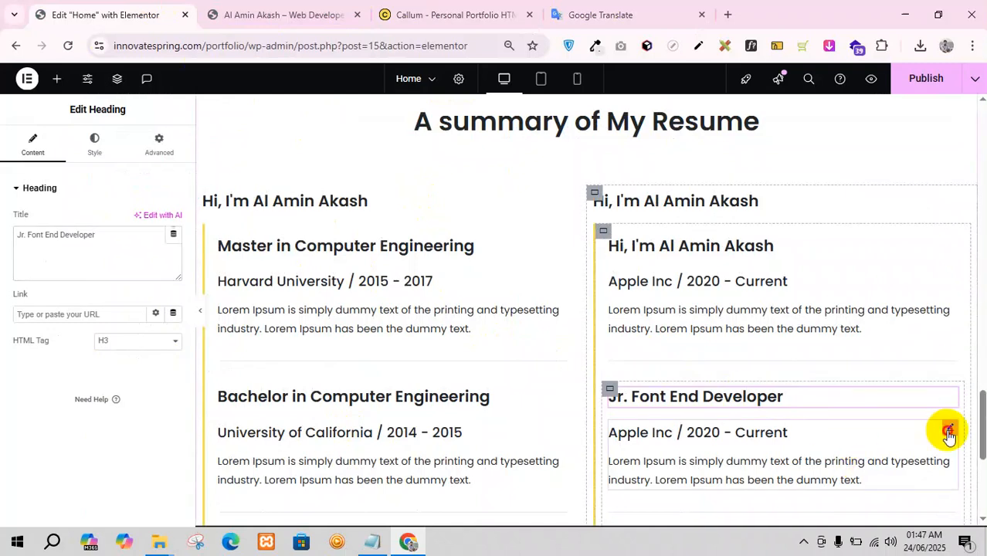
pyautogui.click(950, 429)
pyautogui.hotkey('ctrl', 'v')
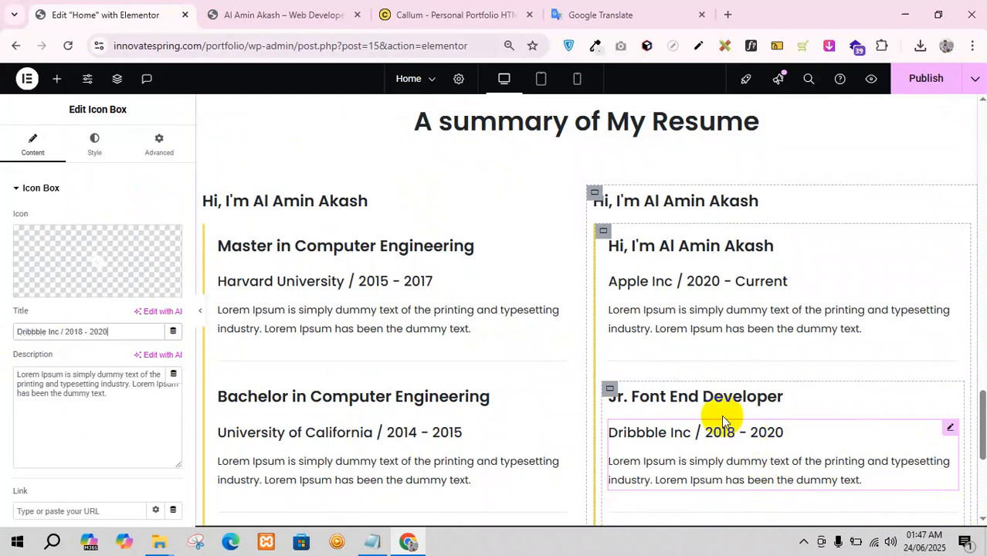
# - Copy "My Experience" from the Callum page into the main heading above Elementor's second resume column
pyautogui.click(432, 15)
pyautogui.tripleClick(605, 129)
pyautogui.hotkey('ctrl', 'c')
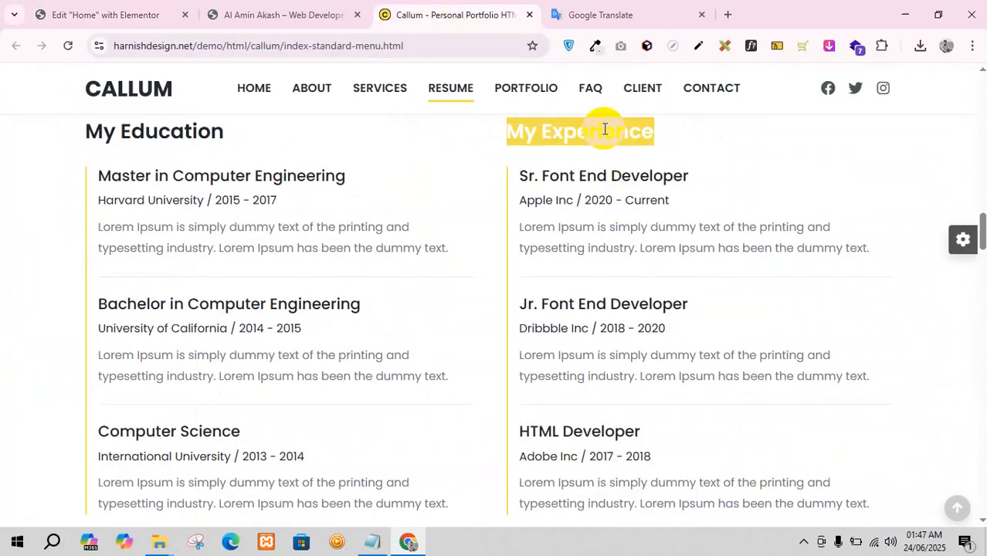
pyautogui.click(101, 12)
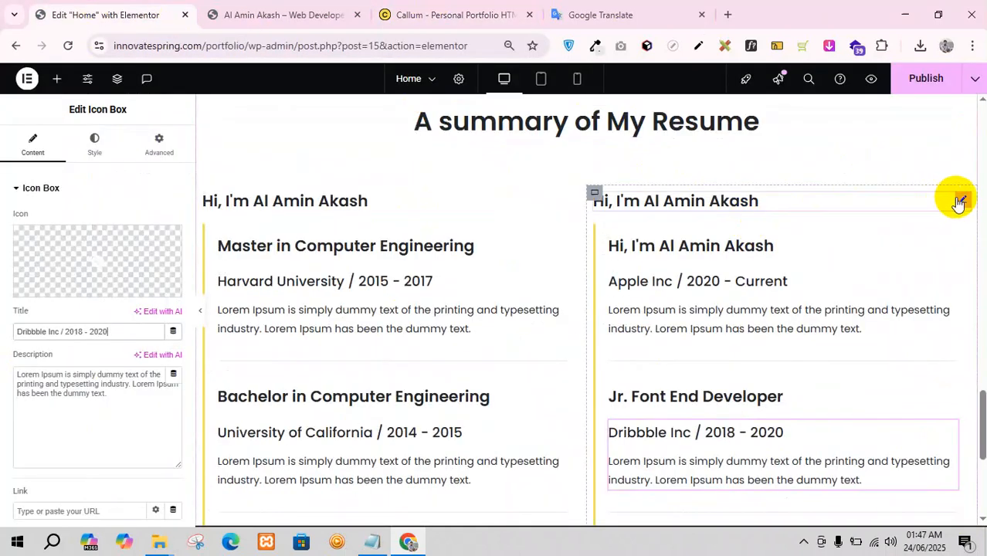
pyautogui.click(962, 201)
pyautogui.moveTo(106, 242); pyautogui.dragTo(8, 228)
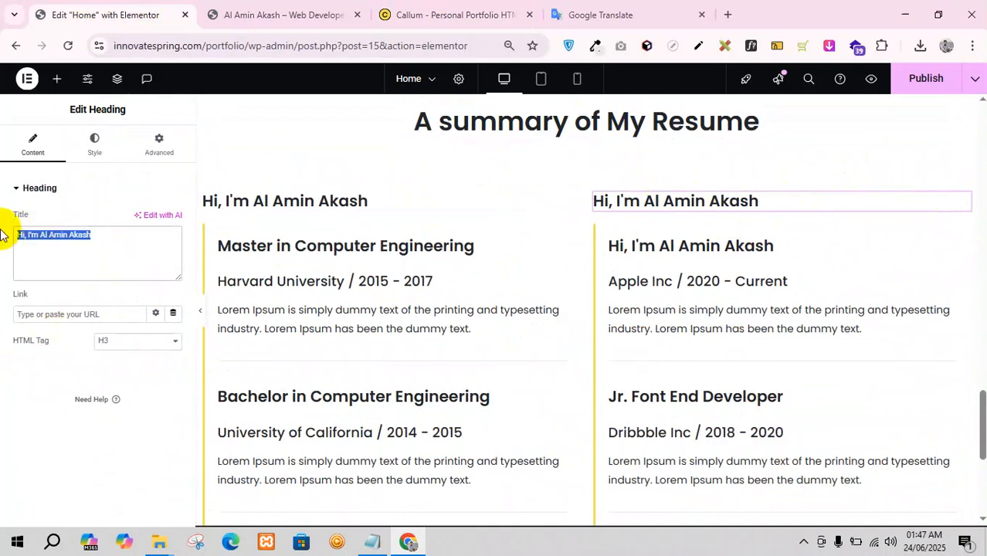
pyautogui.hotkey('ctrl', 'v')
# - Copy "My Education" from the Callum page into the main heading above Elementor's first resume column
pyautogui.click(396, 15)
pyautogui.click(160, 125)
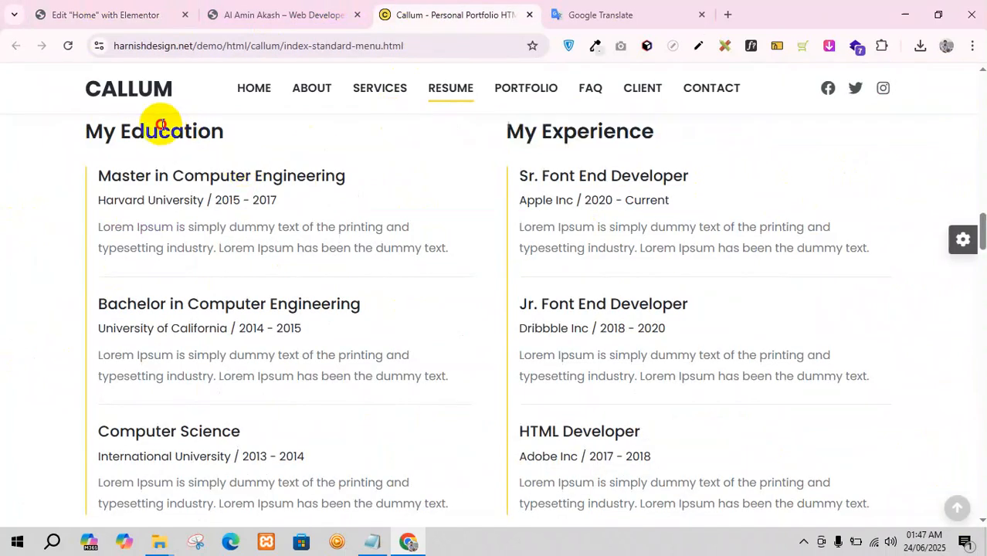
pyautogui.click(104, 15)
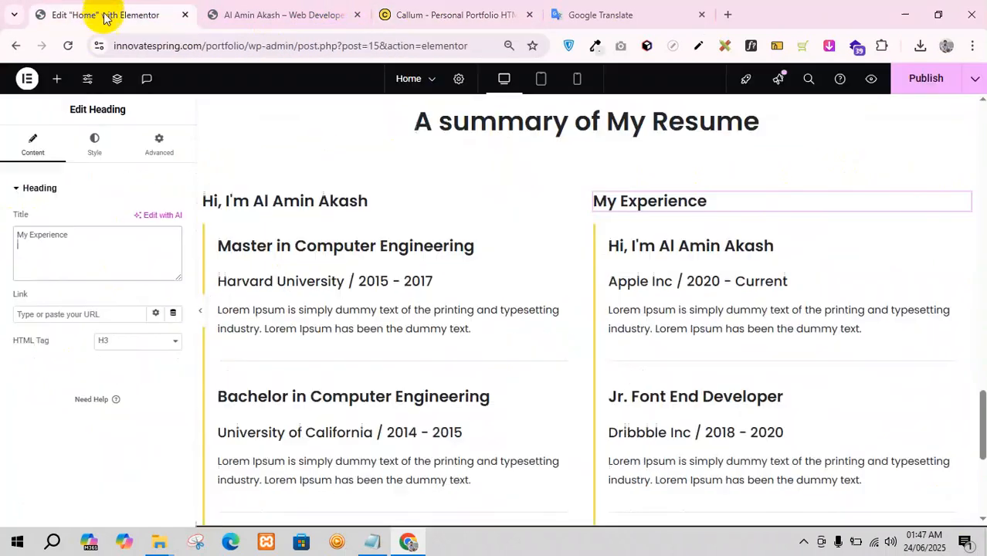
pyautogui.click(572, 199)
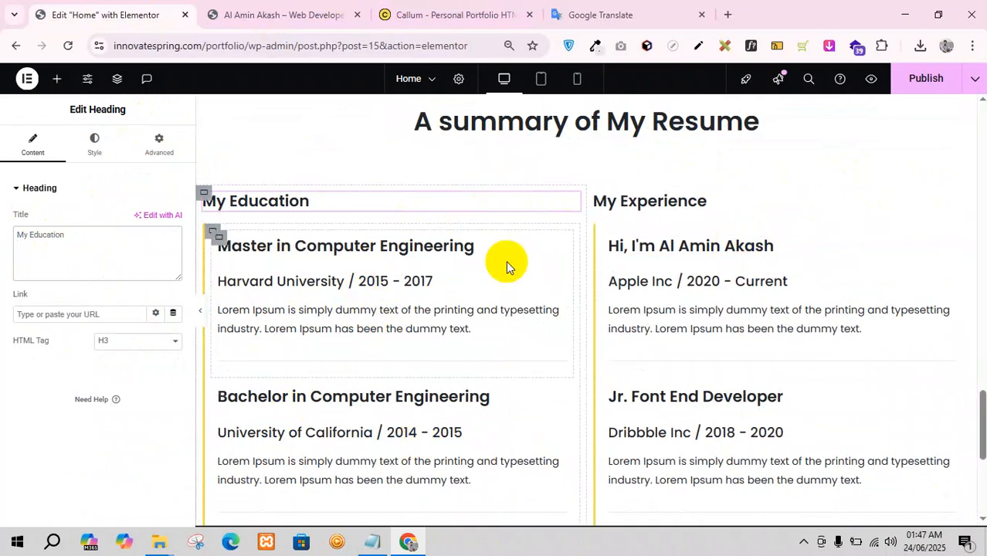
# - Try the H4 HTML tag on the "Master in Computer Engineering" heading and set it back to H3
pyautogui.click(560, 246)
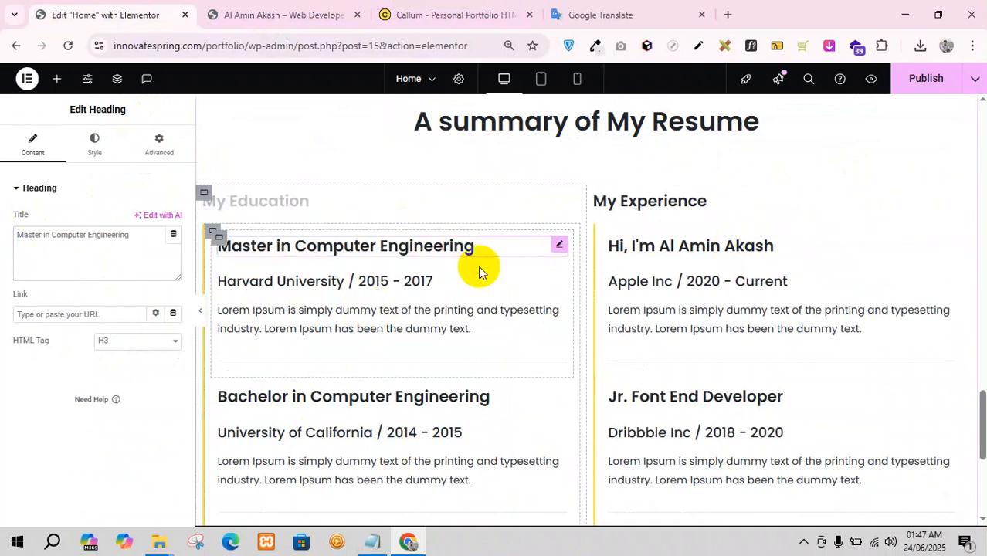
pyautogui.click(122, 344)
pyautogui.click(572, 201)
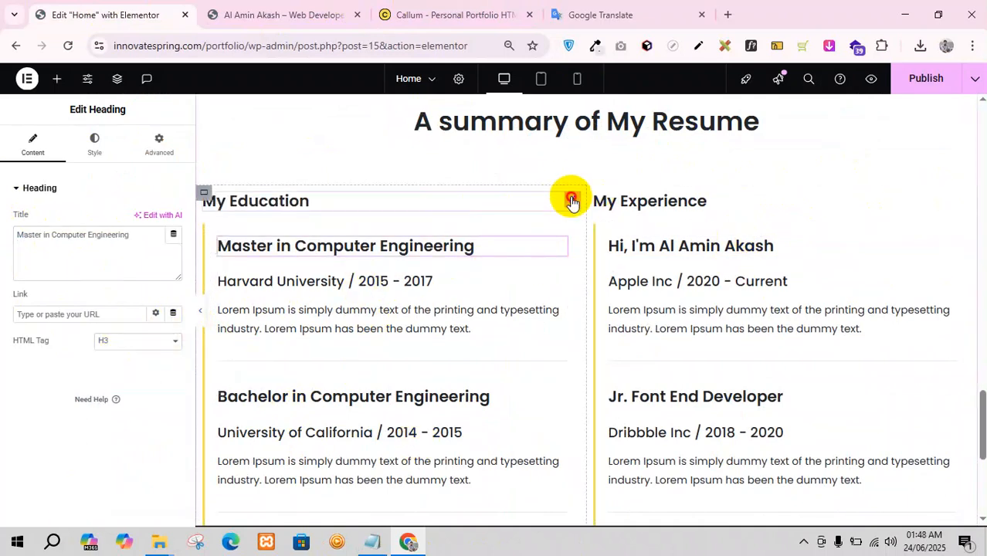
pyautogui.click(563, 246)
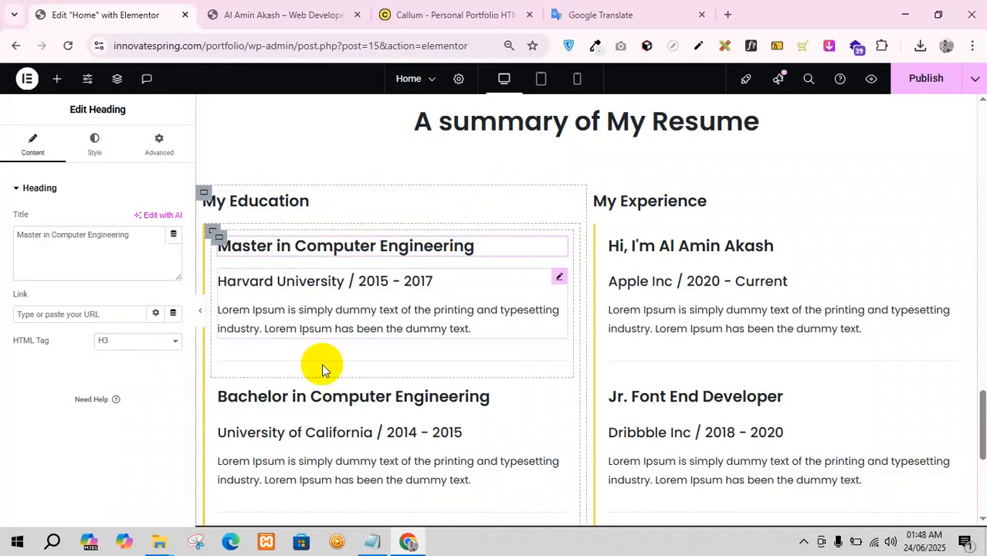
pyautogui.click(112, 343)
pyautogui.click(116, 412)
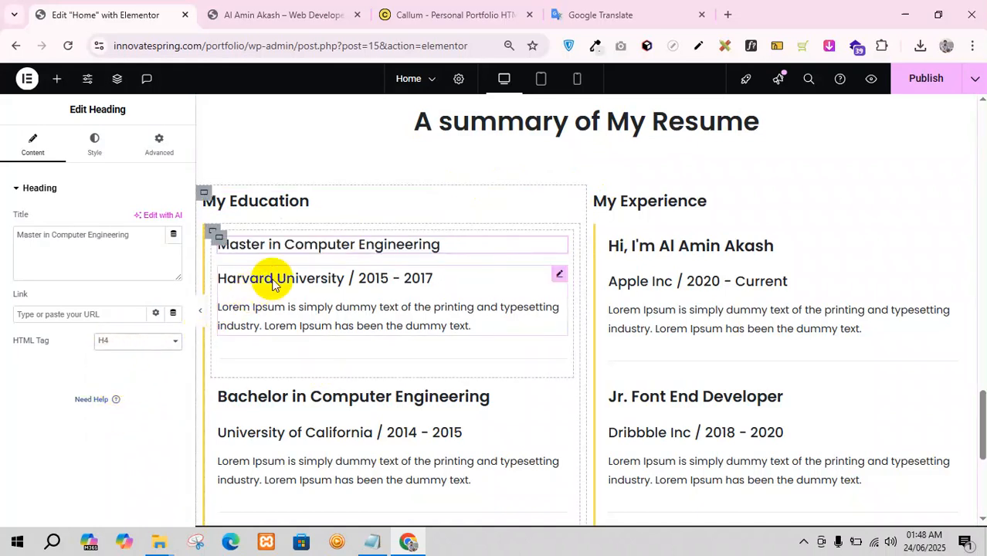
pyautogui.click(121, 344)
pyautogui.click(112, 394)
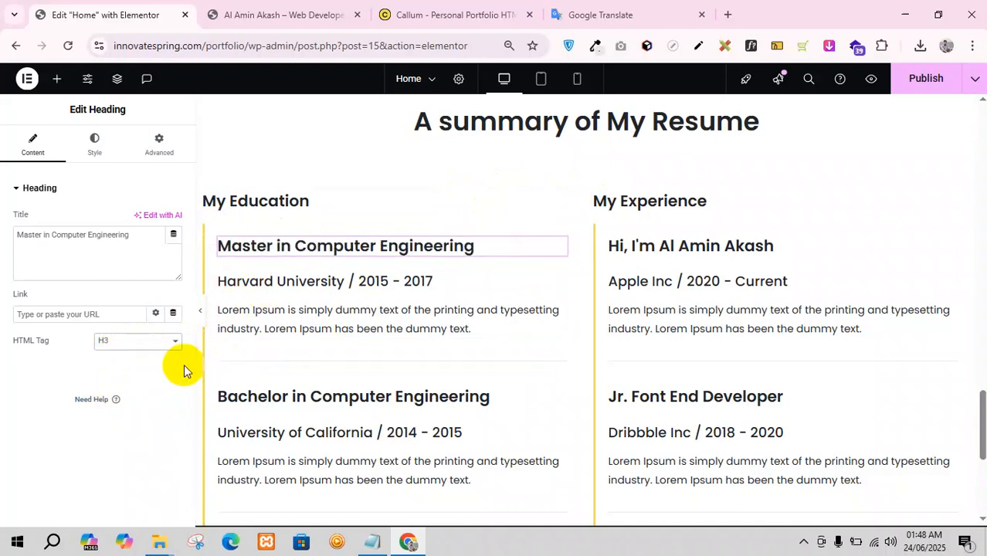
# - Publish the page and check the resume section's two columns in the site preview
pyautogui.scroll(-3, 680, 313)
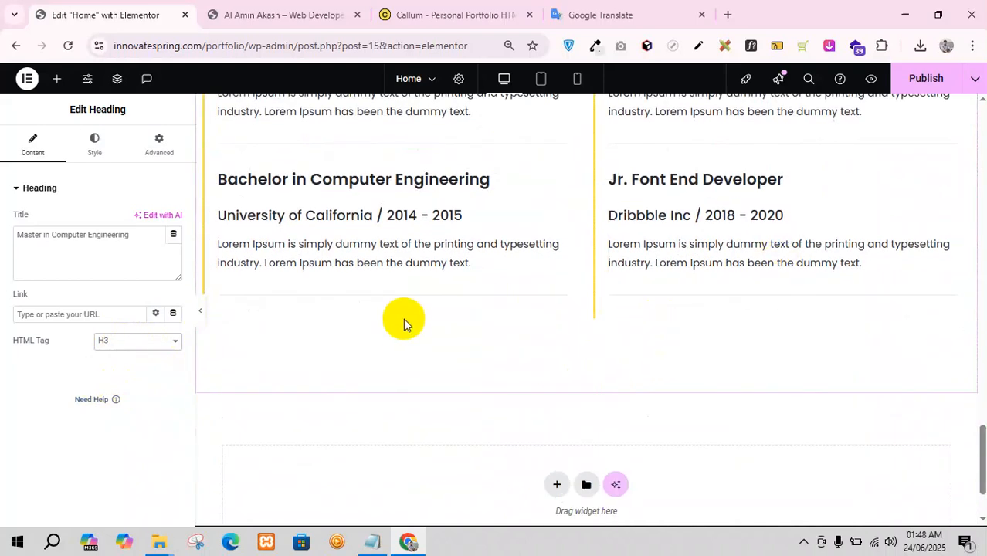
pyautogui.click(919, 80)
pyautogui.click(463, 14)
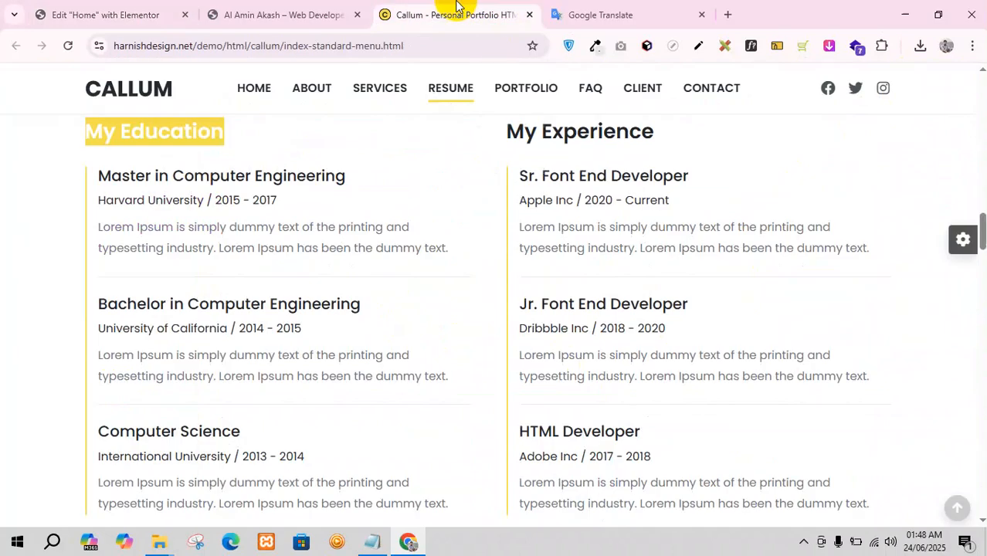
pyautogui.click(265, 13)
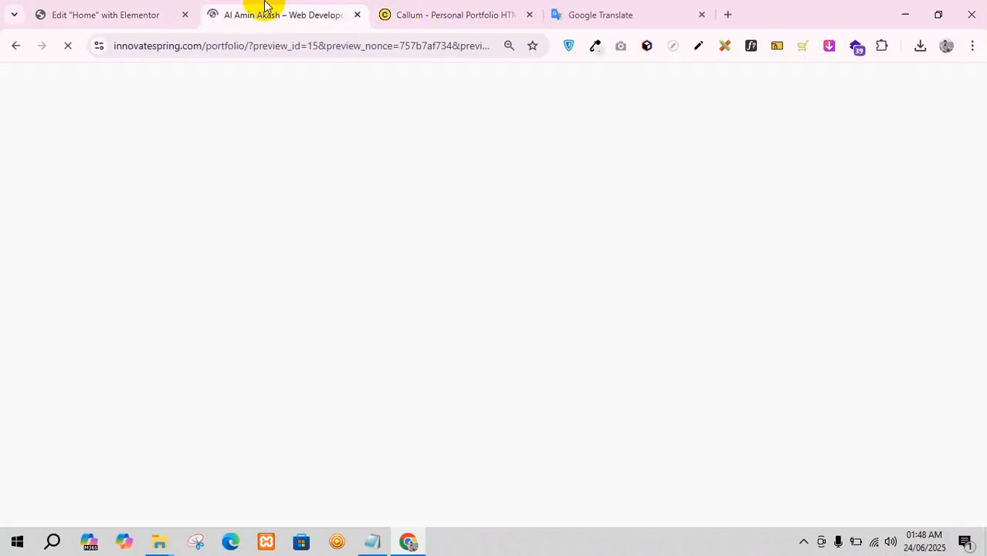
pyautogui.scroll(-20, 355, 278)
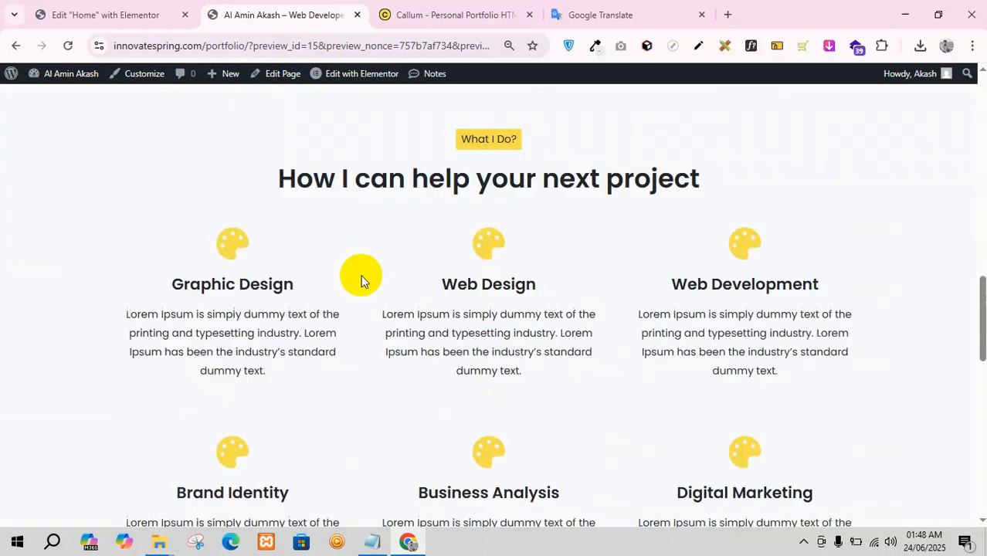
pyautogui.scroll(-3, 403, 290)
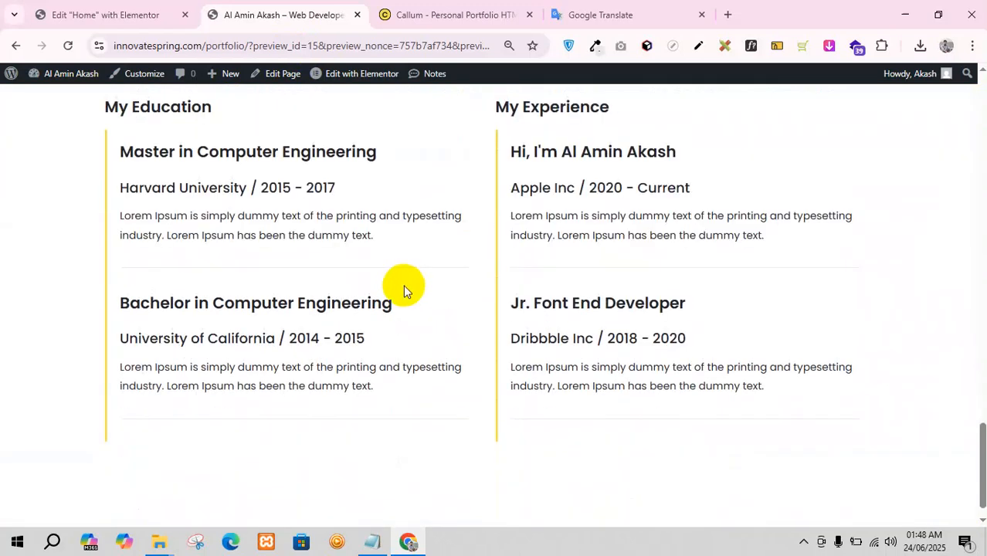
pyautogui.scroll(2, 404, 289)
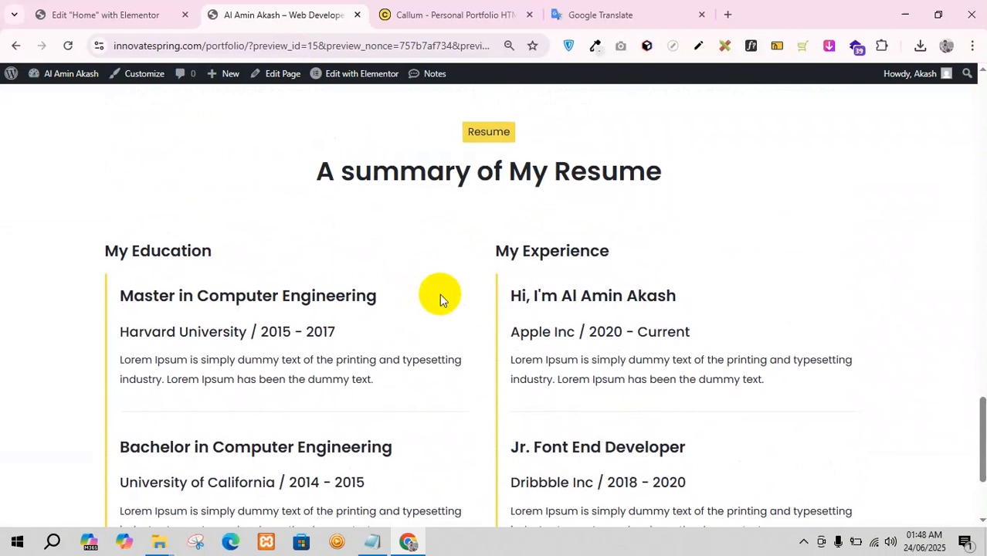
pyautogui.scroll(-2, 440, 294)
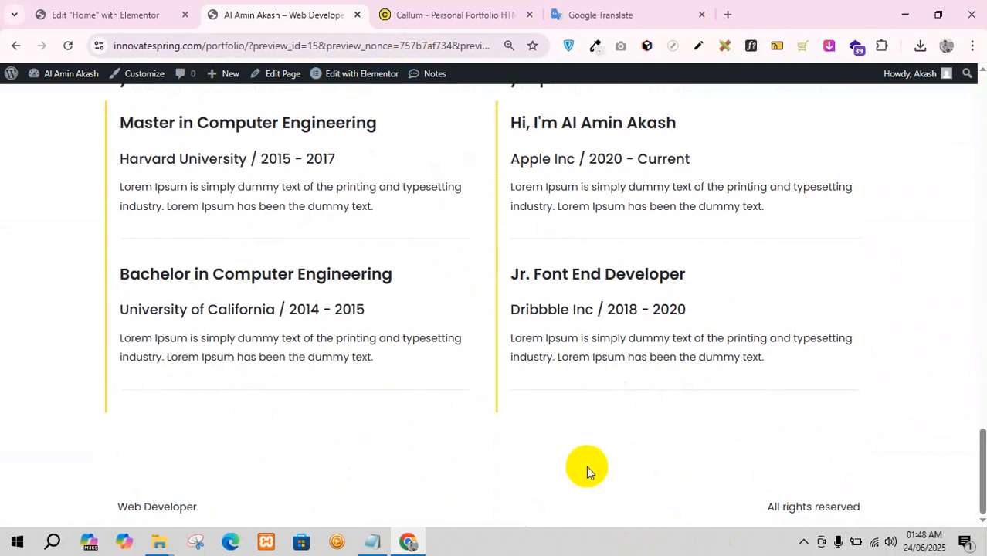
# - Compare the entry lists with the Callum page and duplicate the "Bachelor in Computer Engineering" entry container in Elementor's education column
pyautogui.click(388, 11)
pyautogui.scroll(-2, 191, 306)
pyautogui.scroll(1, 195, 305)
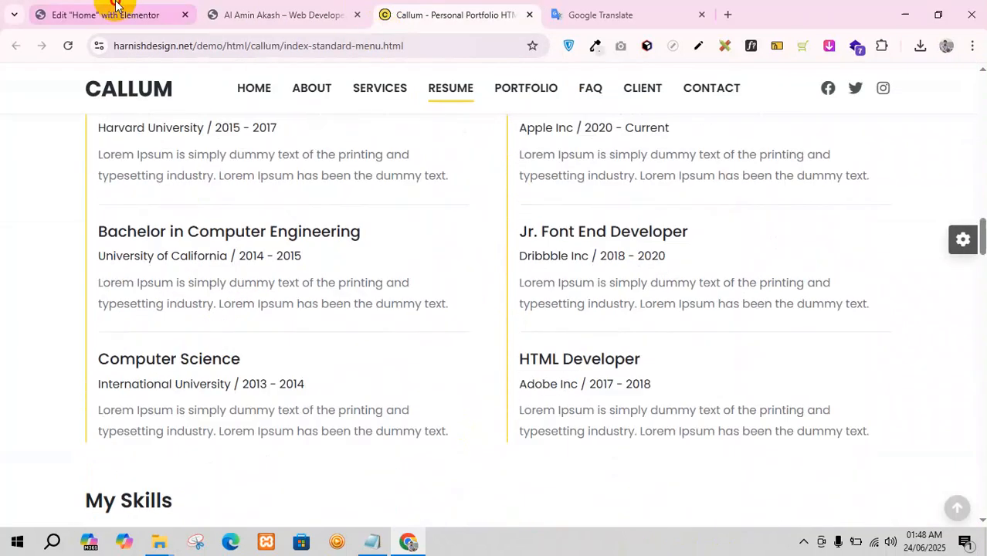
pyautogui.hotkey('ctrl', '1')
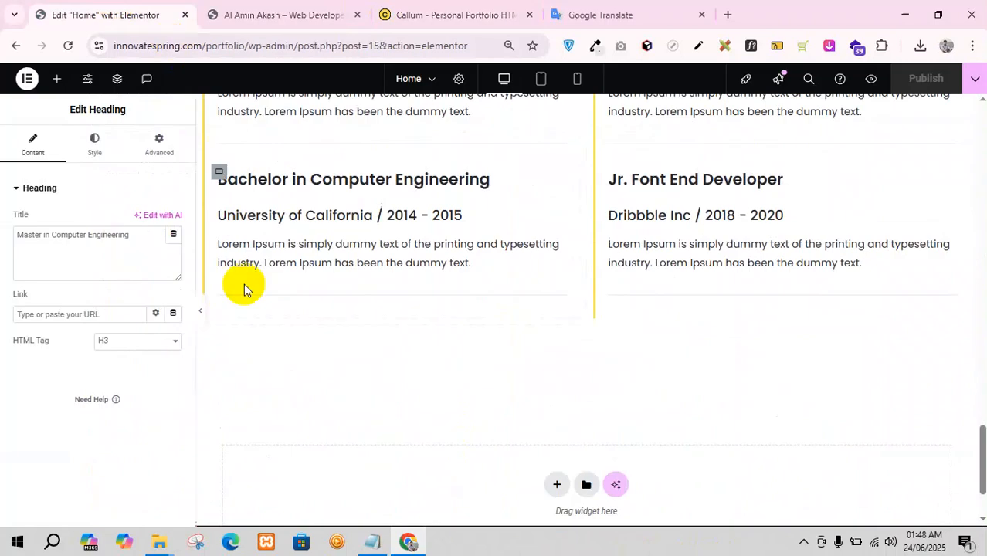
pyautogui.rightClick(220, 173)
pyautogui.click(244, 210)
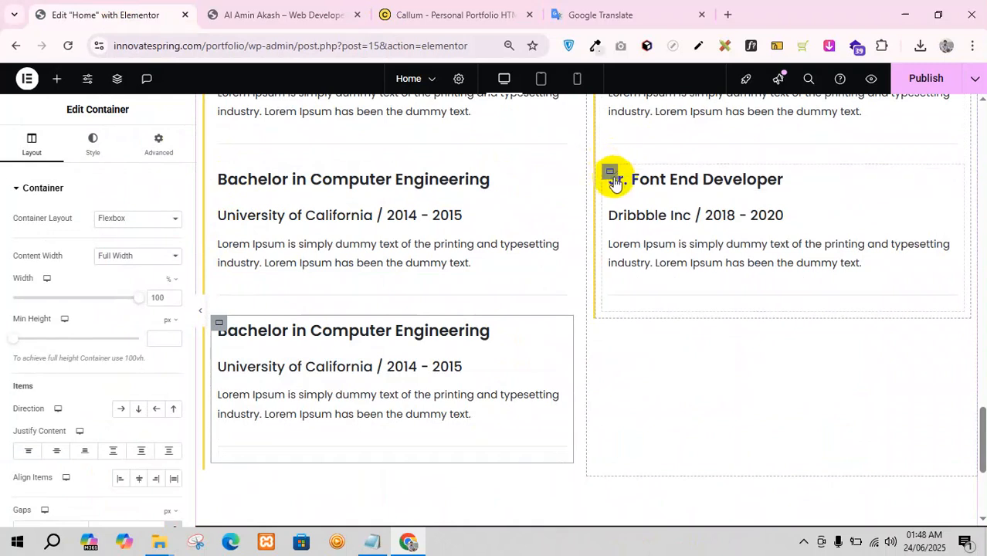
# - Duplicate the "Jr. Font End Developer" entry container and replace the copy's title with "HTML Developer" copied from the Callum page
pyautogui.rightClick(610, 174)
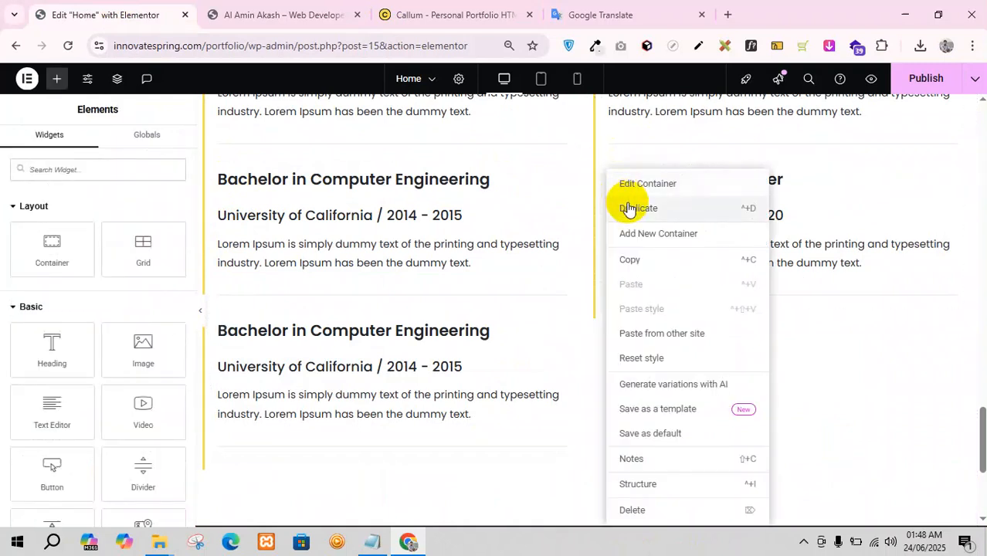
pyautogui.click(628, 205)
pyautogui.click(445, 16)
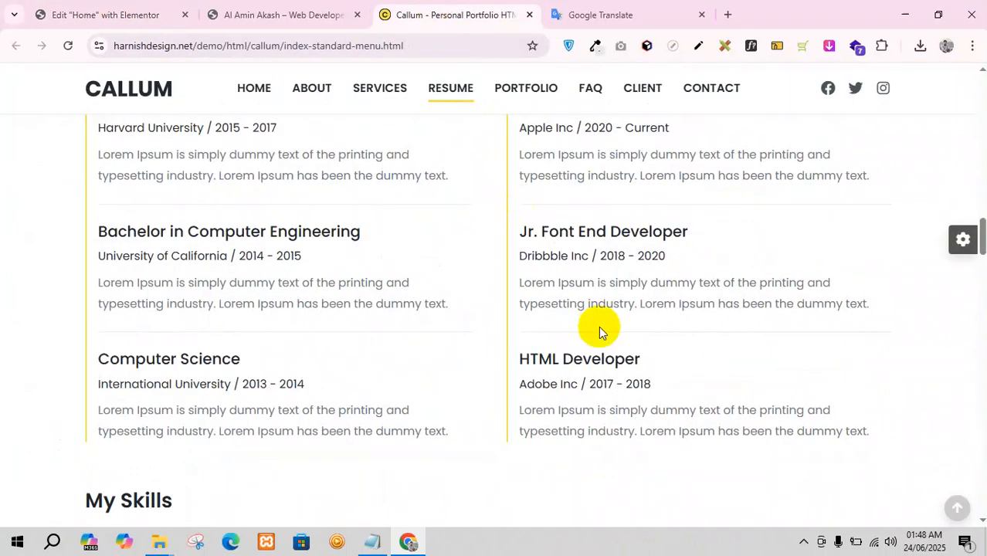
pyautogui.moveTo(641, 361); pyautogui.dragTo(514, 357)
pyautogui.hotkey('ctrl', 'c')
pyautogui.click(154, 15)
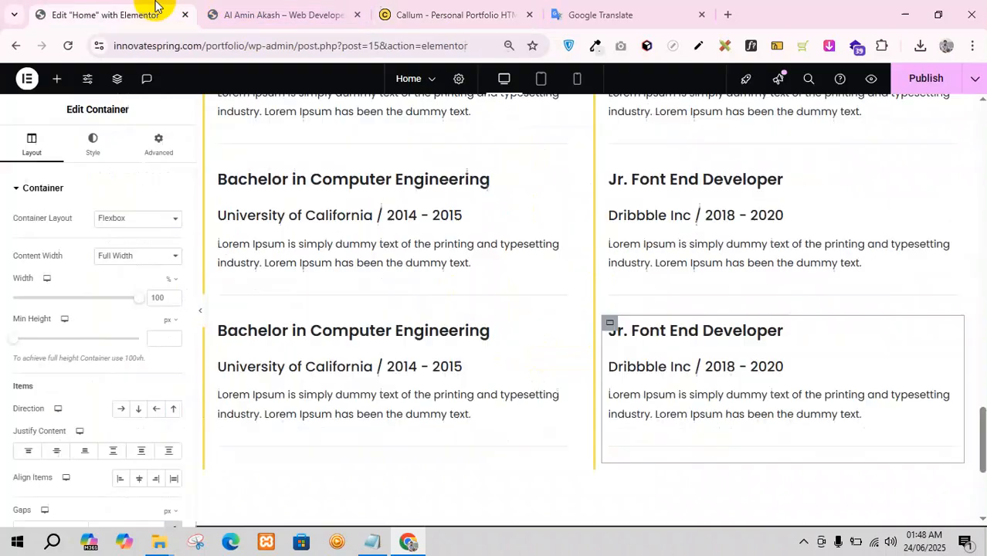
pyautogui.click(948, 331)
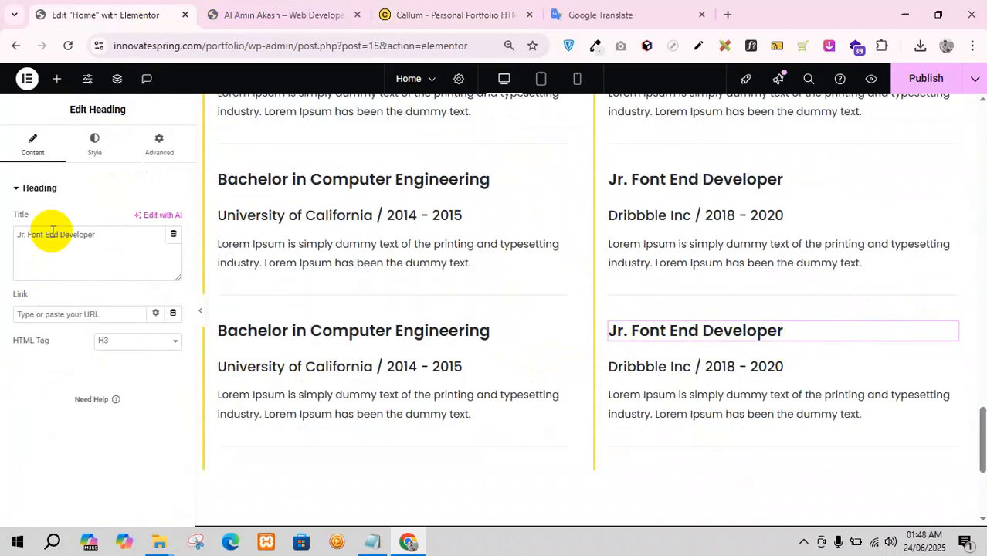
pyautogui.hotkey('ctrl', 'a')
pyautogui.hotkey('ctrl', 'v')
# - Copy "Computer Science" from the Callum page into the title of the last entry in Elementor's education column
pyautogui.click(266, 11)
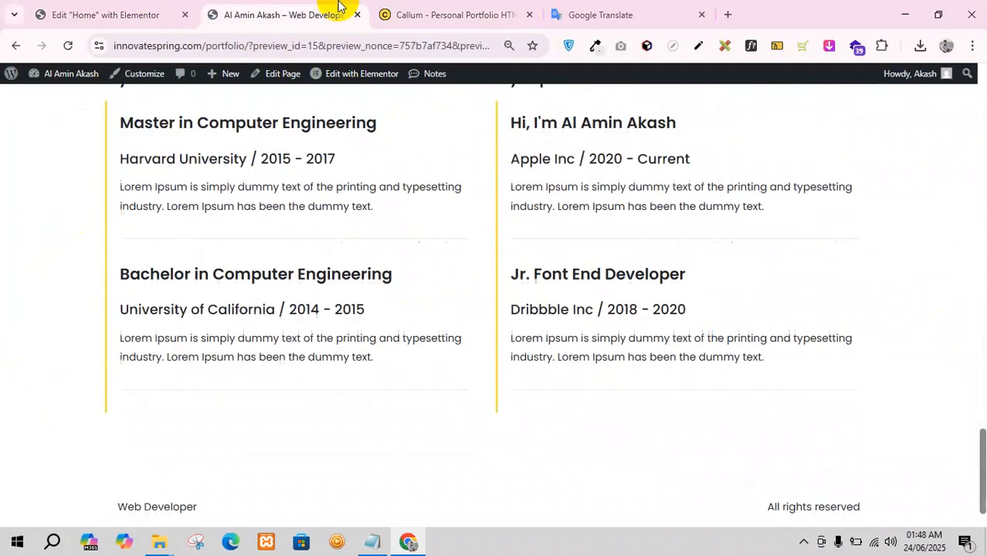
pyautogui.click(408, 11)
pyautogui.click(163, 359)
pyautogui.click(69, 14)
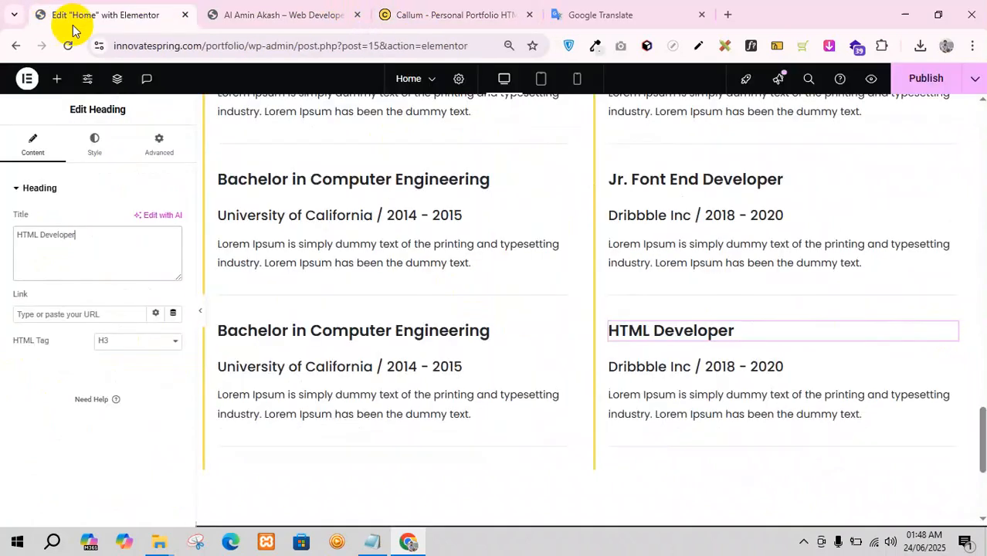
pyautogui.click(559, 333)
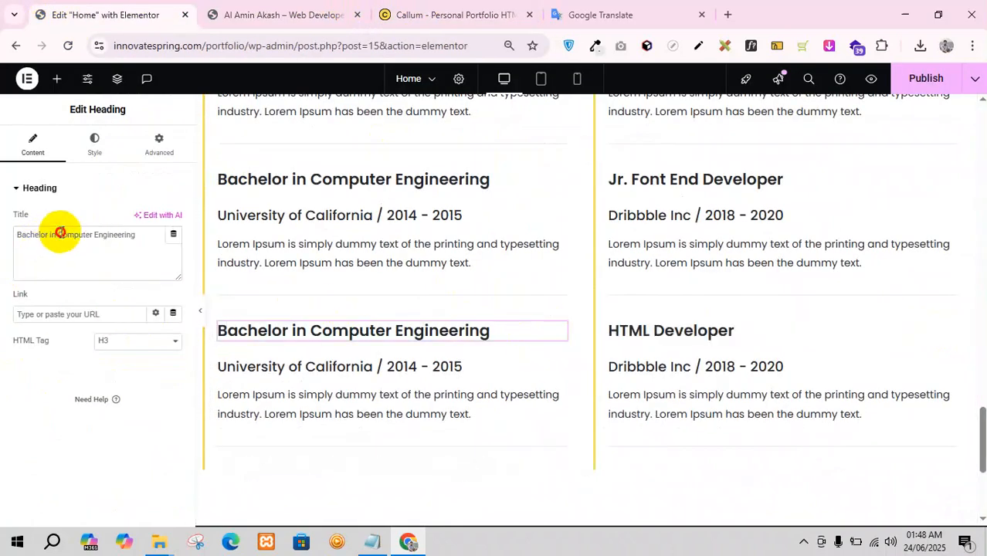
# - Publish the page, reload the site preview and compare the third entries in both resume columns with the Callum page
pyautogui.scroll(5, 502, 423)
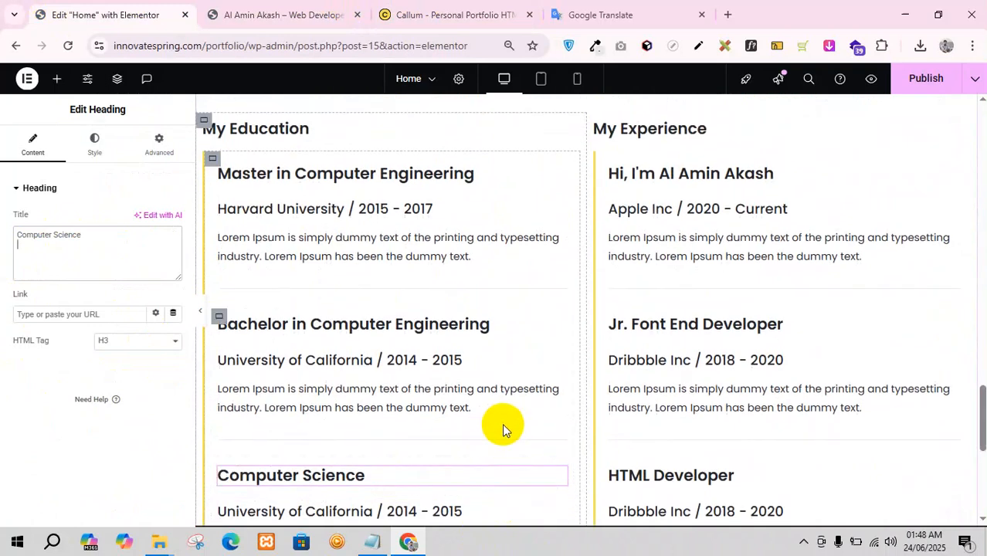
pyautogui.click(921, 78)
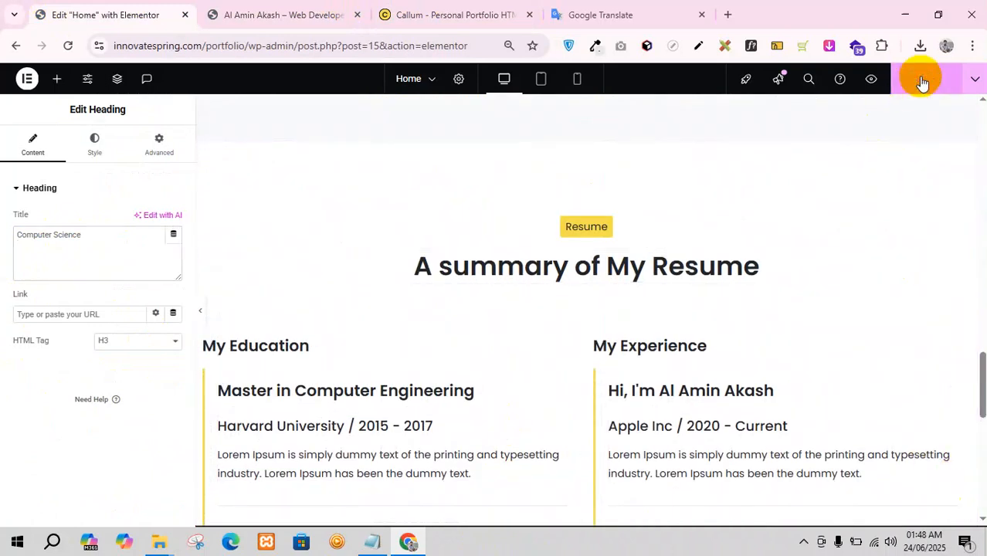
pyautogui.scroll(-1, 657, 280)
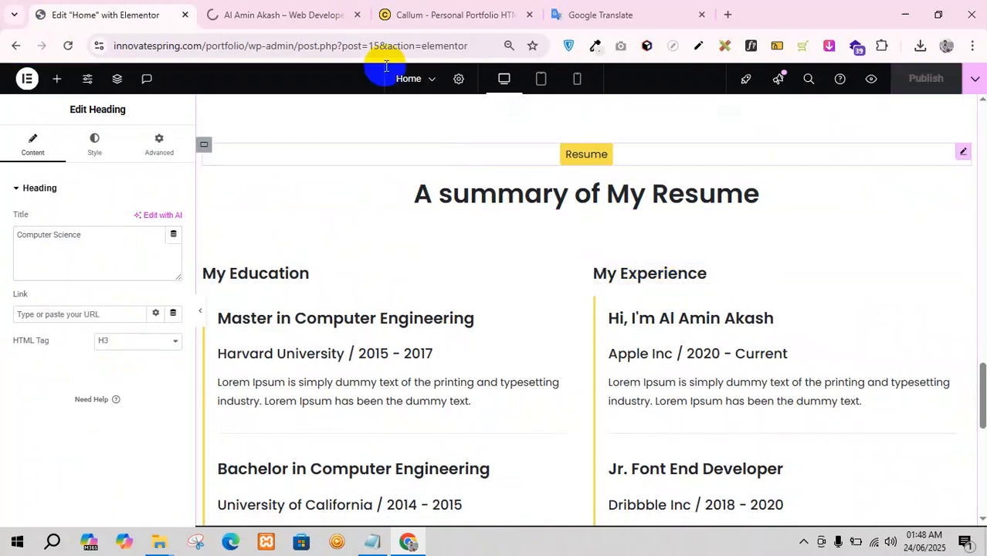
pyautogui.click(340, 14)
pyautogui.press('F5')
pyautogui.scroll(-15, 442, 282)
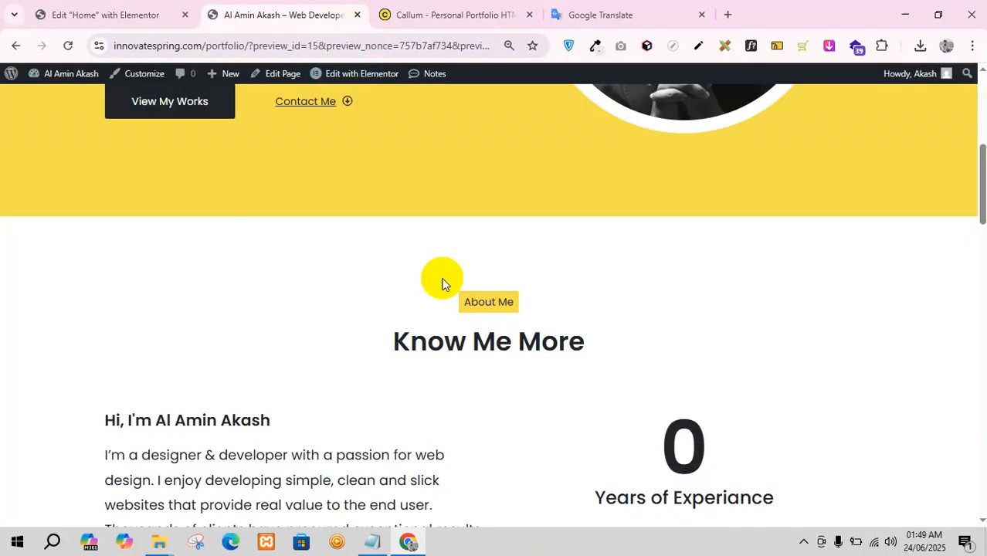
pyautogui.scroll(-3, 443, 284)
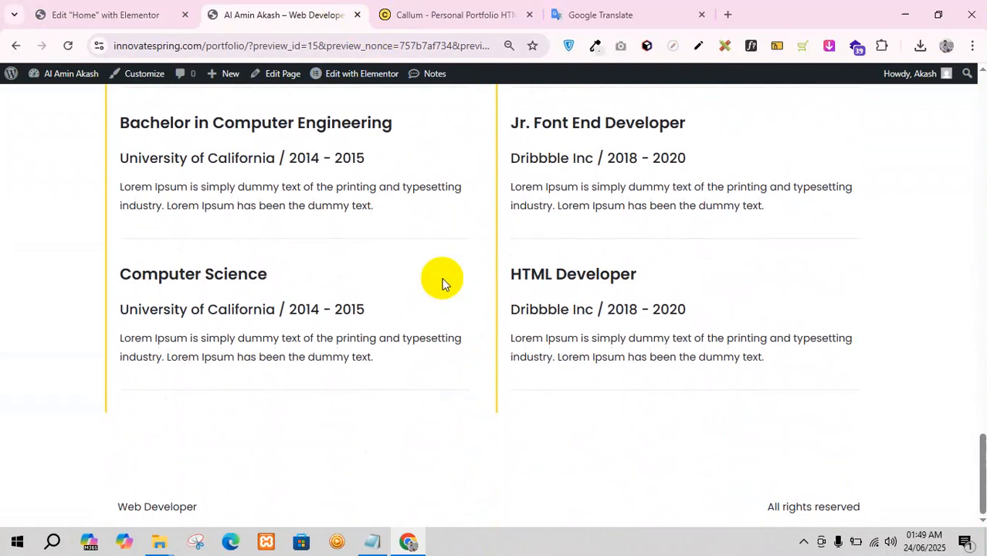
pyautogui.click(428, 7)
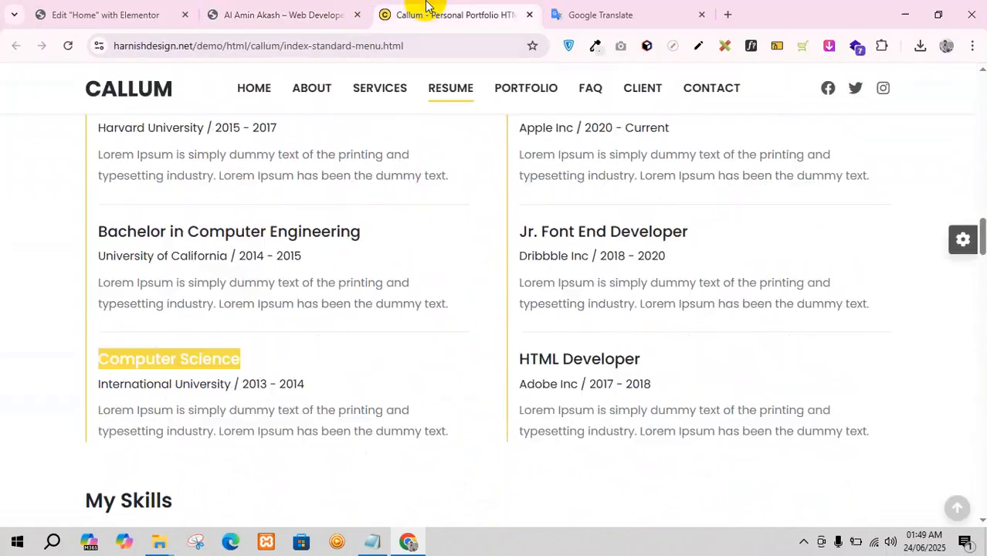
pyautogui.click(289, 7)
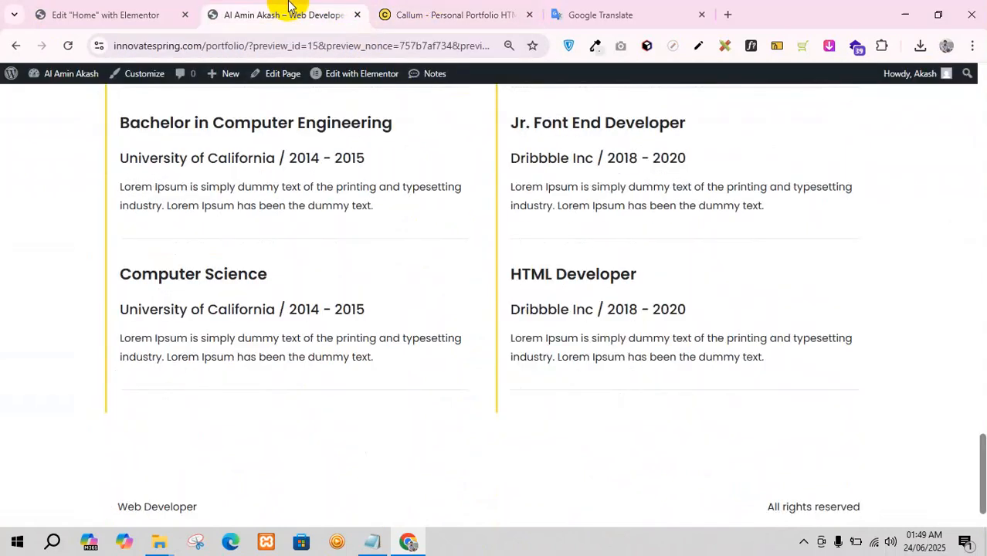
# - Select the "My Skills" heading text on the Callum page and return to the Elementor editor
pyautogui.click(439, 12)
pyautogui.scroll(-4, 469, 466)
pyautogui.moveTo(179, 212); pyautogui.dragTo(75, 221)
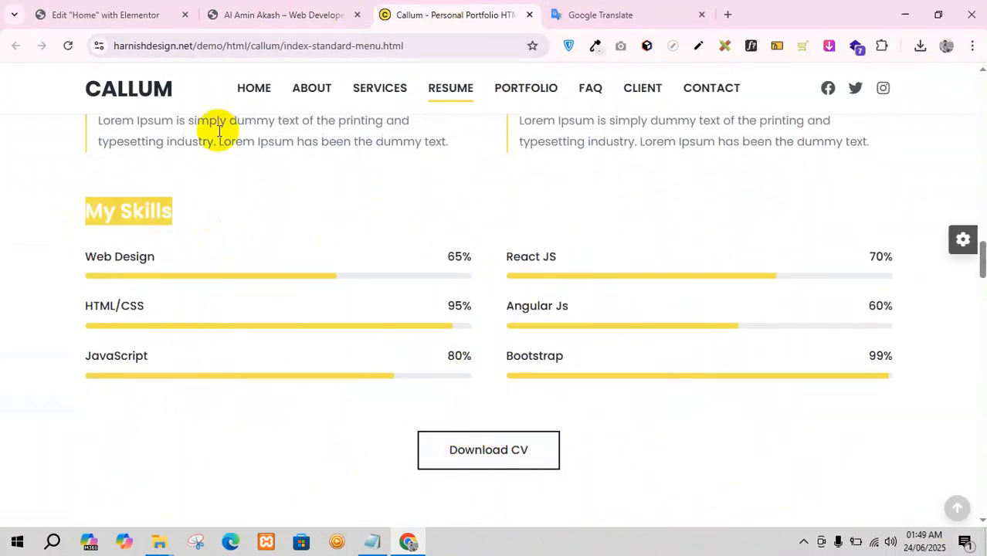
pyautogui.click(249, 6)
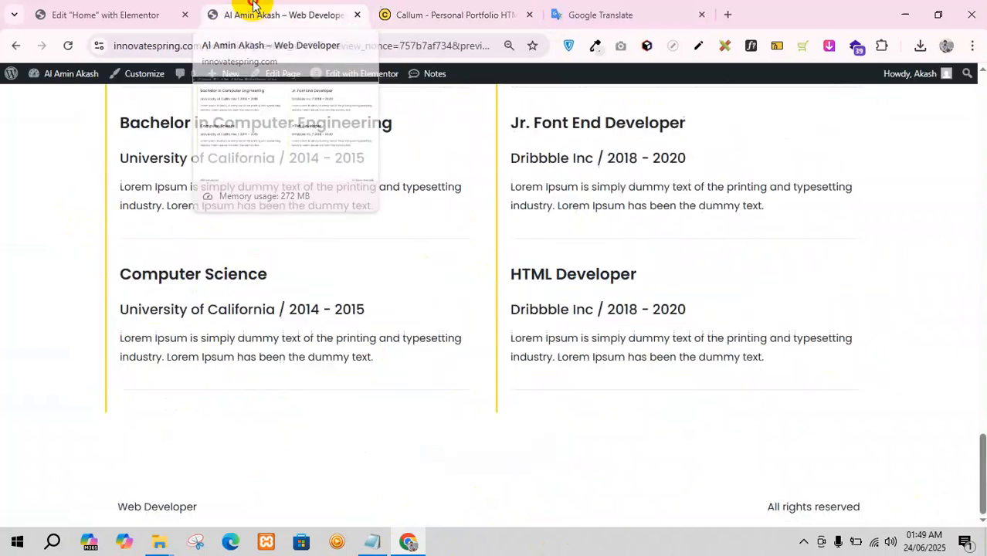
pyautogui.click(169, 6)
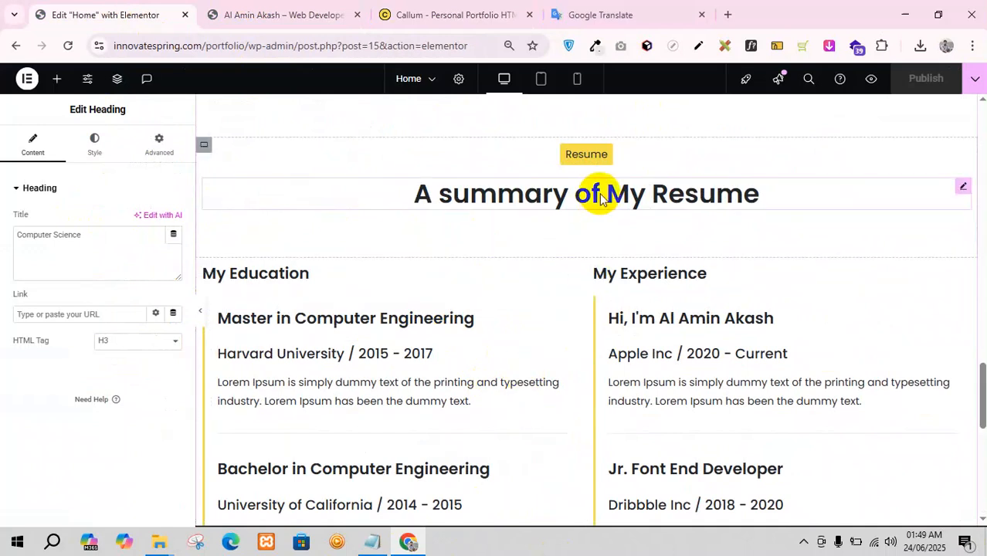
# - Show the page structure, collapse the Resume section's two column containers and select its "A summary of My Resume" heading container
pyautogui.scroll(-7, 596, 193)
pyautogui.scroll(4, 568, 215)
pyautogui.scroll(3, 580, 239)
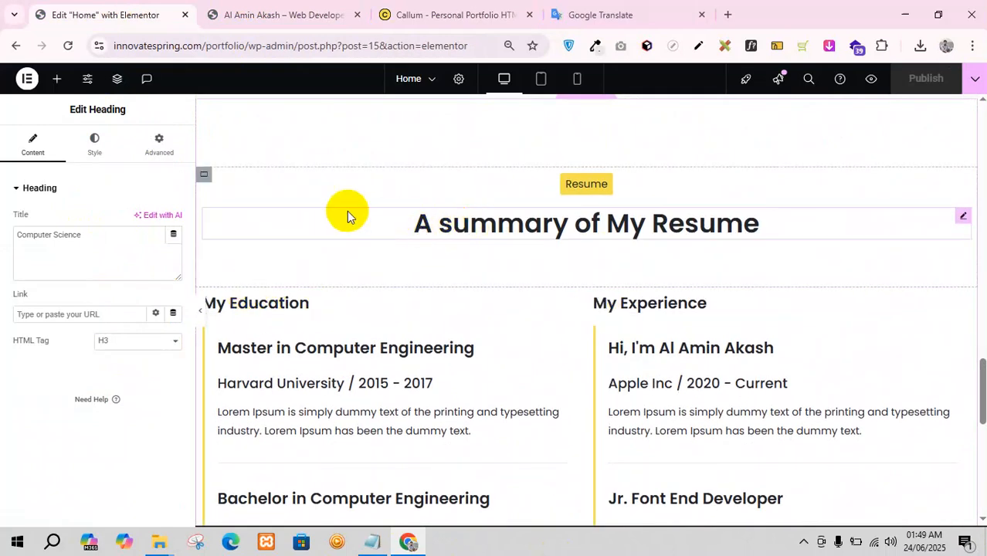
pyautogui.click(321, 300)
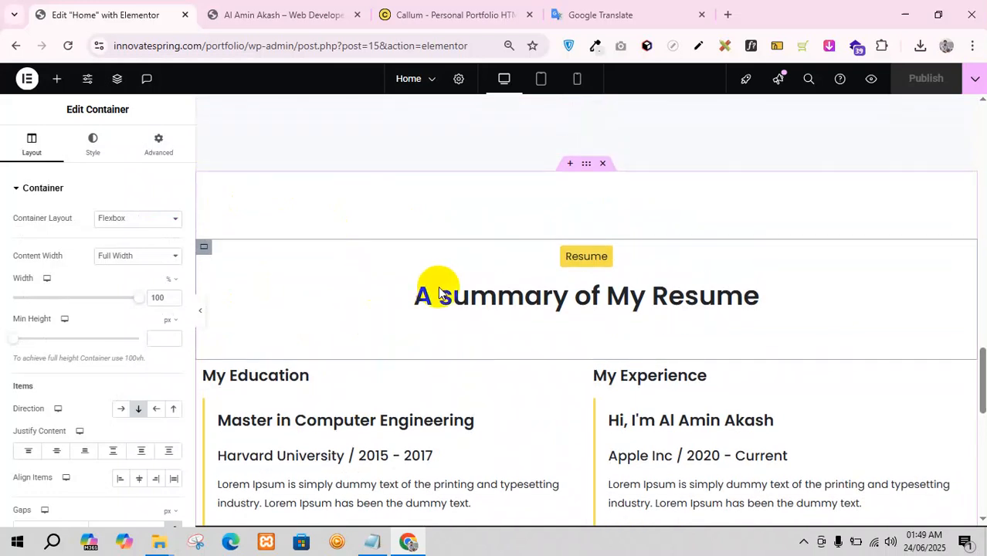
pyautogui.click(118, 79)
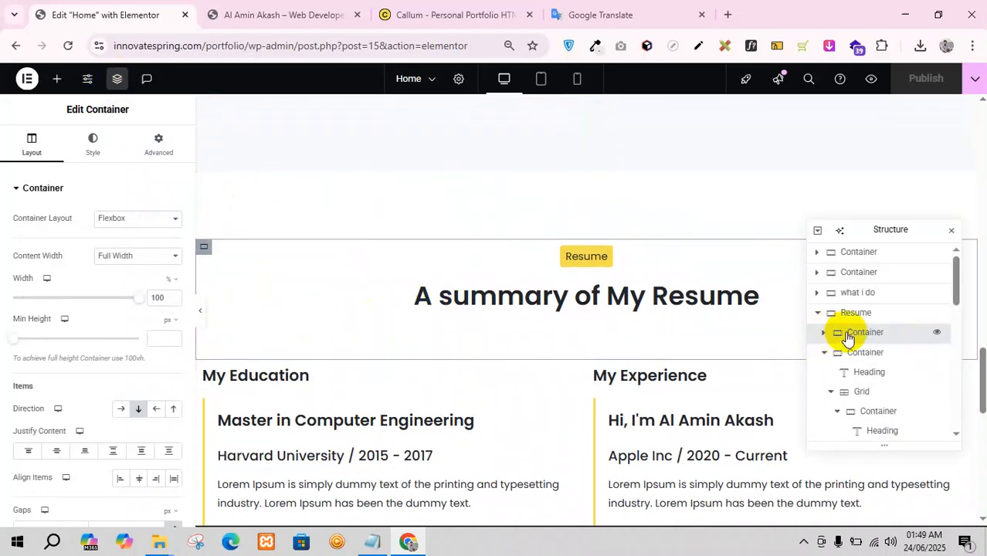
pyautogui.click(825, 353)
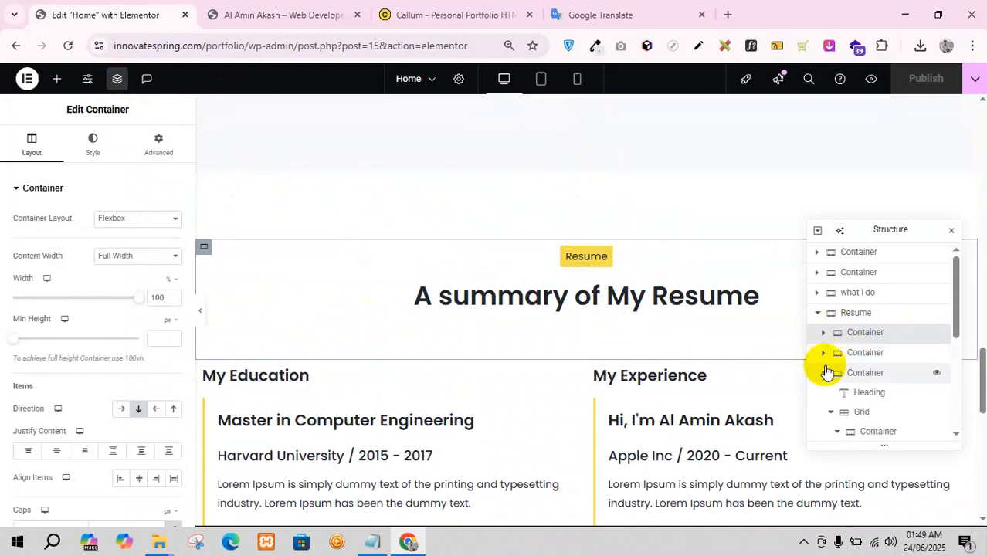
pyautogui.click(825, 375)
pyautogui.click(856, 379)
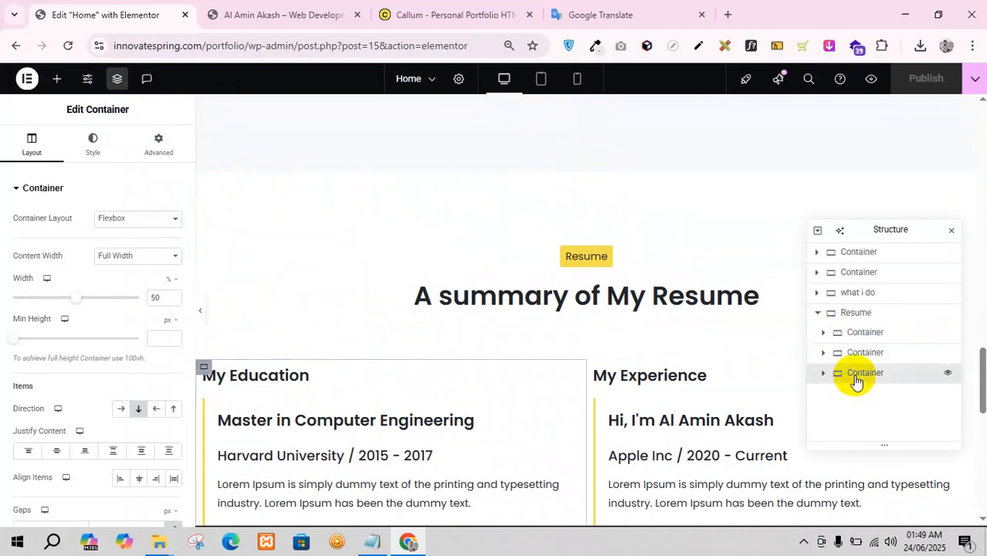
pyautogui.click(853, 357)
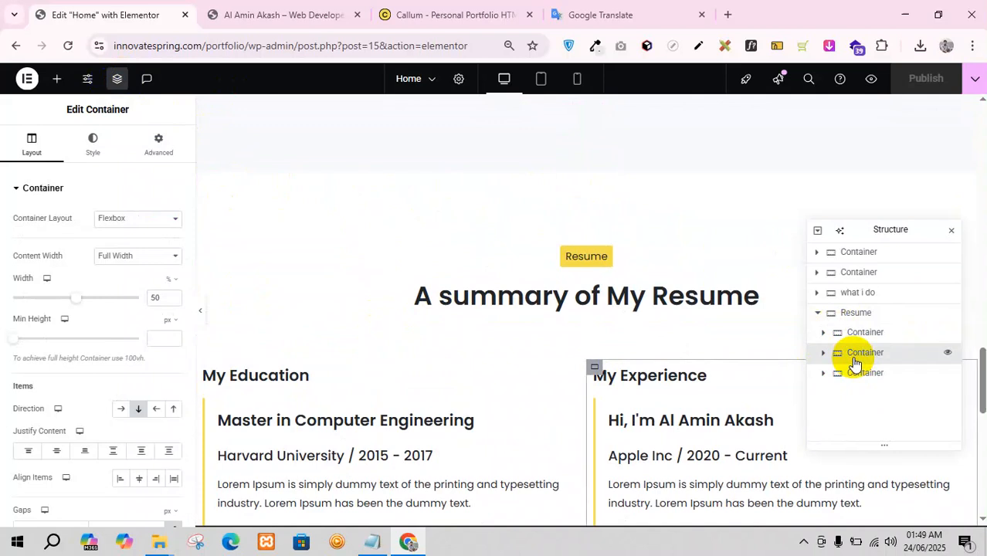
pyautogui.click(849, 337)
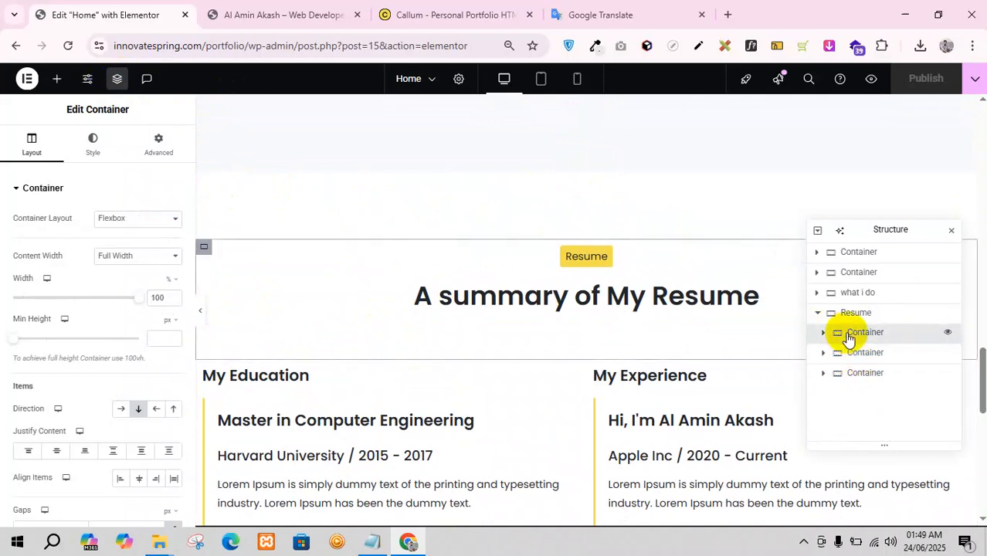
# - Duplicate the Resume section's heading container and move the copy below the two column containers
pyautogui.rightClick(861, 334)
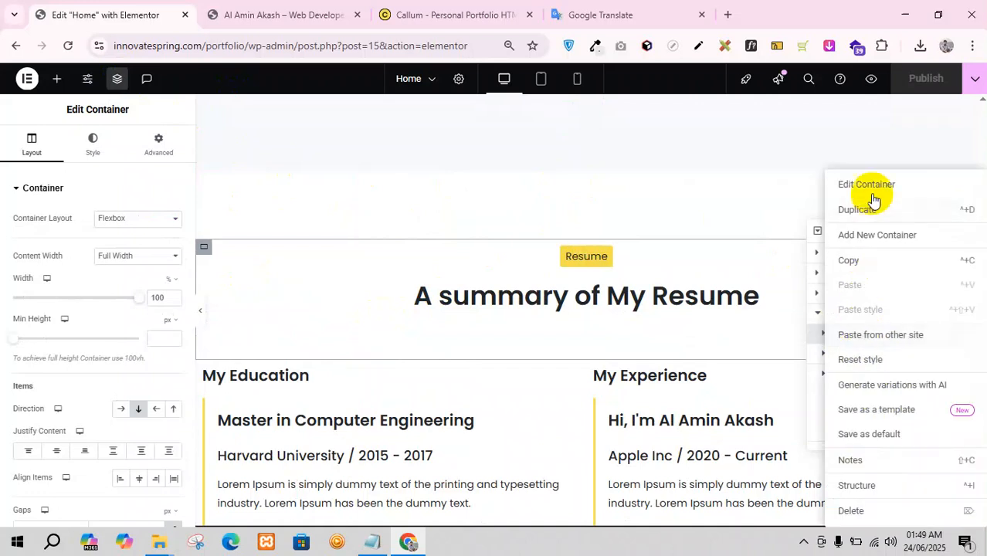
pyautogui.click(859, 211)
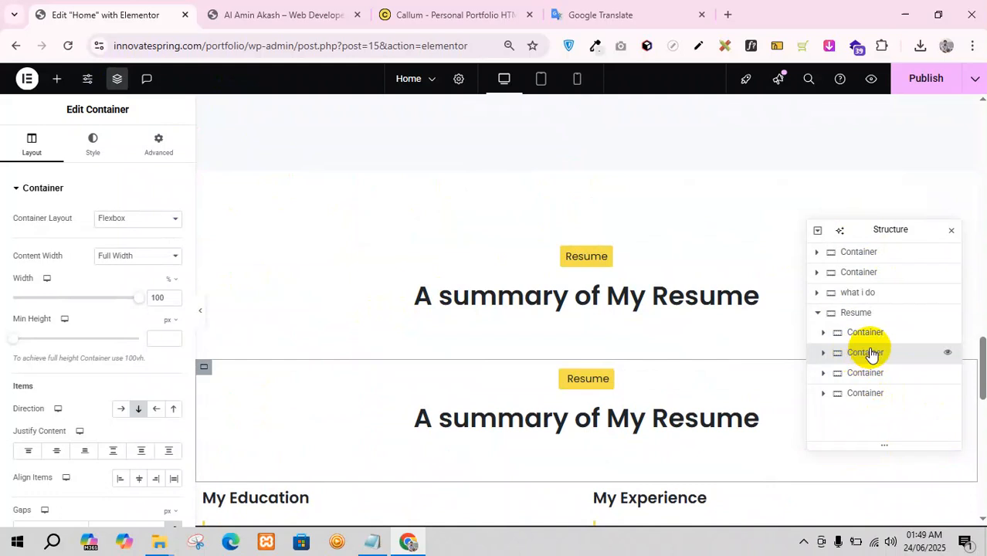
pyautogui.moveTo(864, 357); pyautogui.dragTo(862, 404)
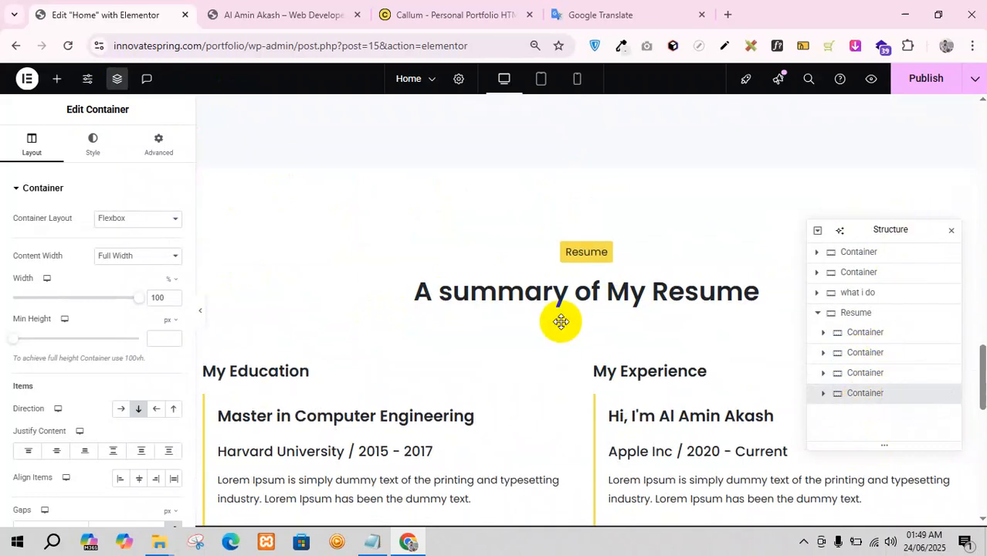
# - Change the title of the copied heading below the resume columns to "My Skills", as on the Callum page
pyautogui.scroll(-4, 563, 320)
pyautogui.scroll(-3, 563, 320)
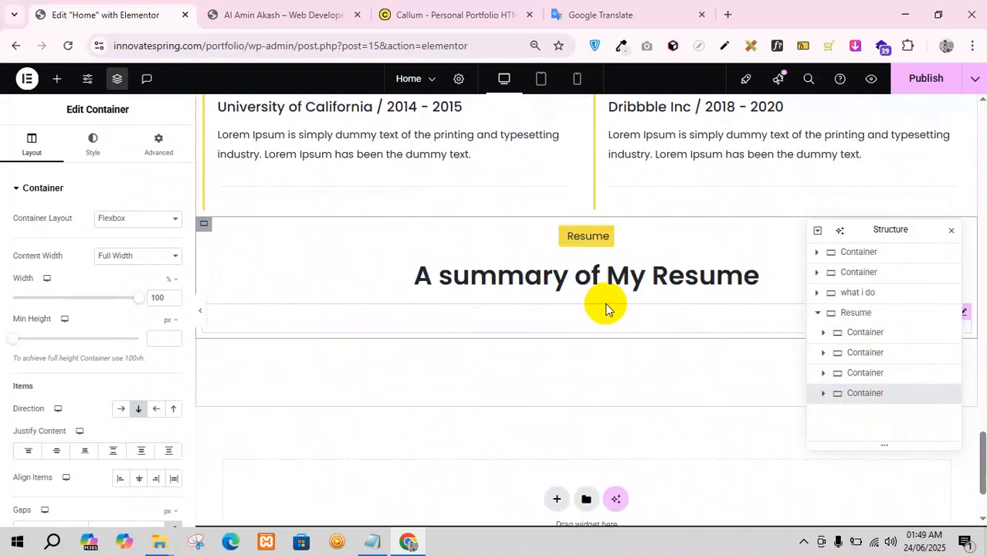
pyautogui.click(288, 11)
pyautogui.click(507, 13)
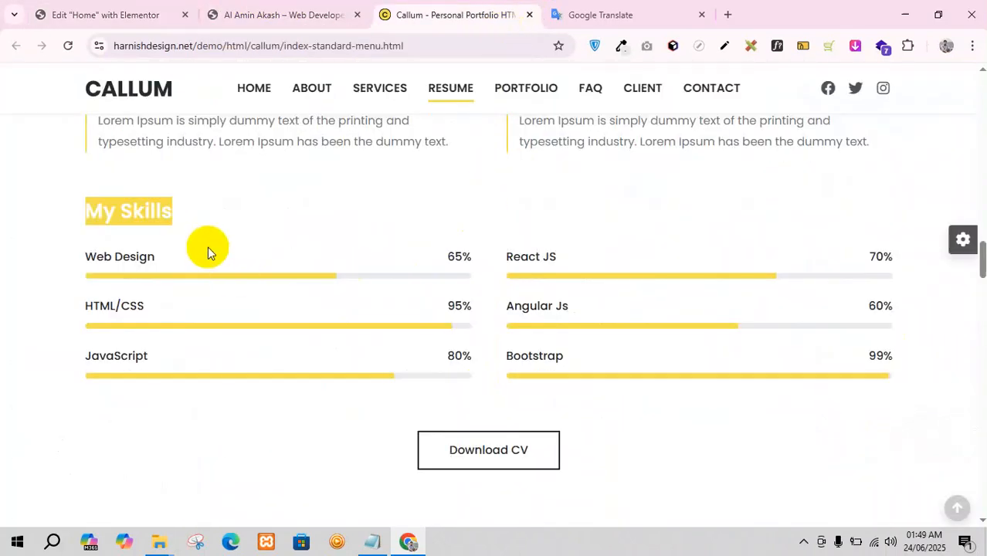
pyautogui.click(162, 15)
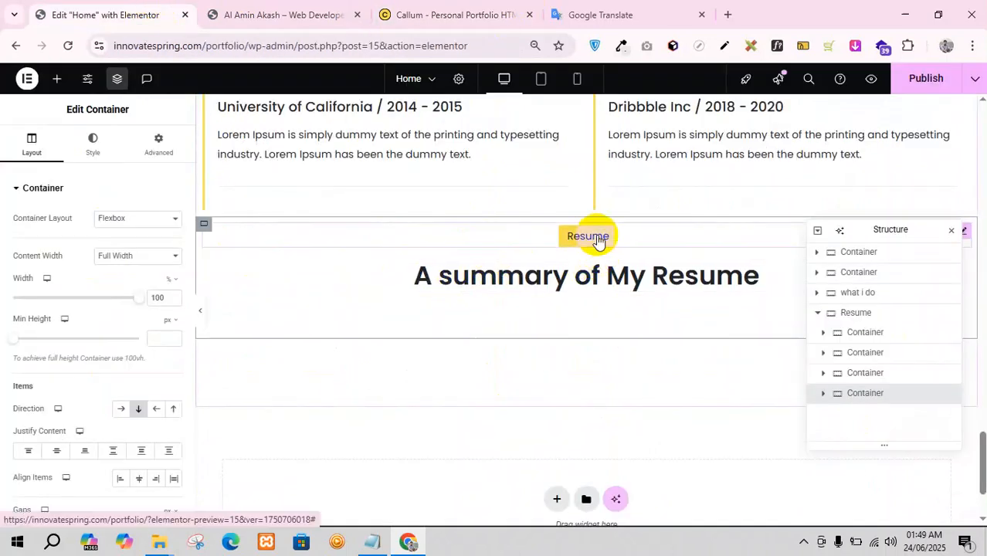
pyautogui.click(760, 273)
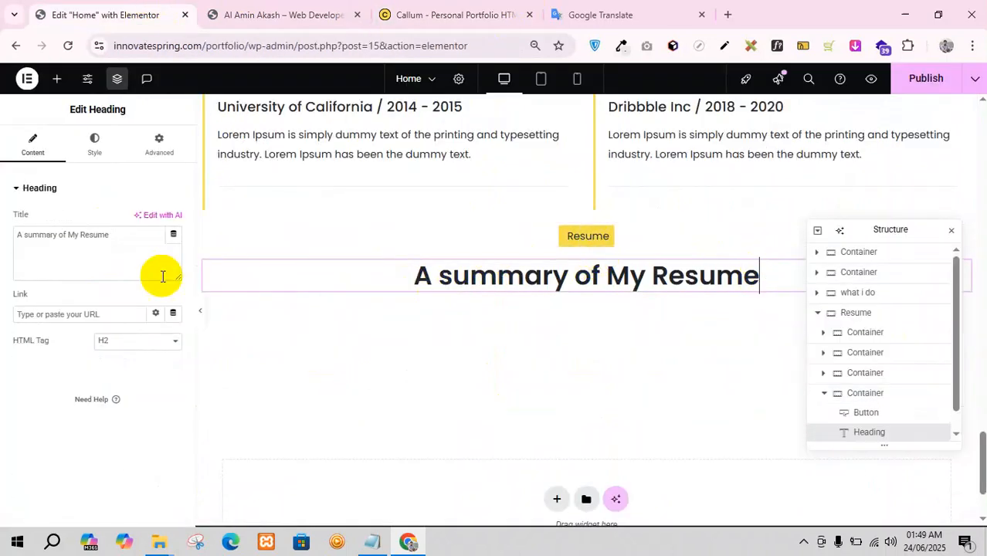
pyautogui.tripleClick(116, 243)
pyautogui.write('My Skills')
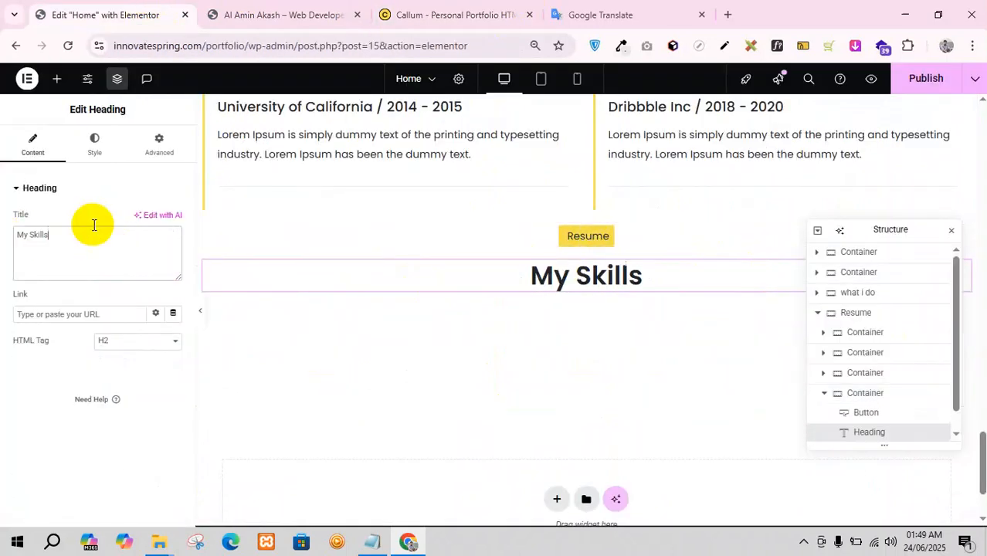
# - Delete the "Resume" button above "My Skills", align the heading left and compare it with the Callum page
pyautogui.rightClick(598, 240)
pyautogui.click(624, 511)
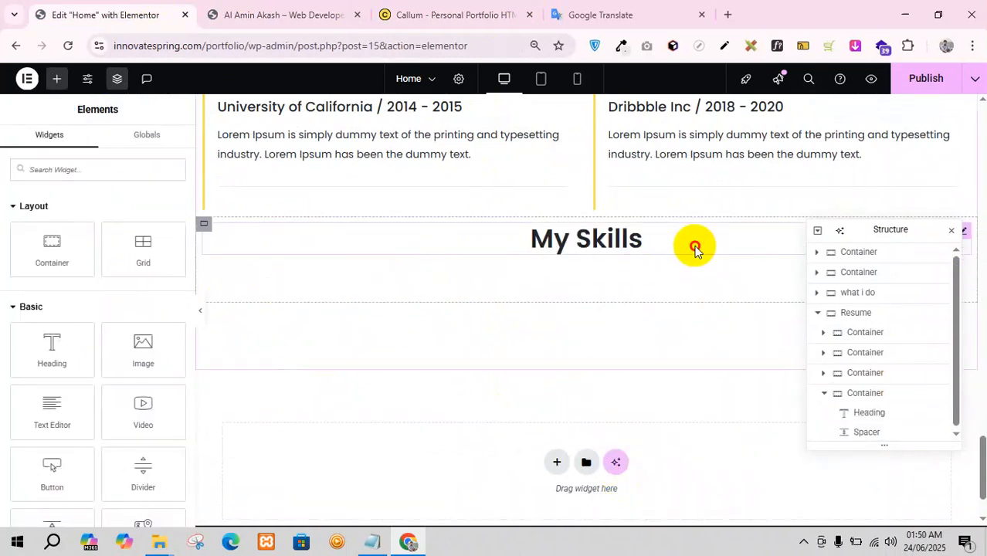
pyautogui.click(695, 245)
pyautogui.click(89, 148)
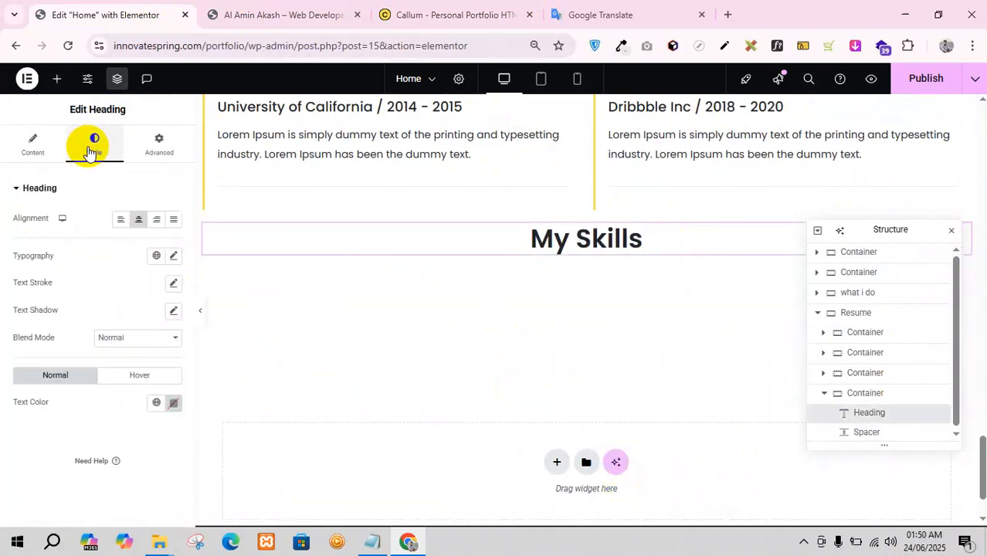
pyautogui.click(118, 222)
pyautogui.click(401, 6)
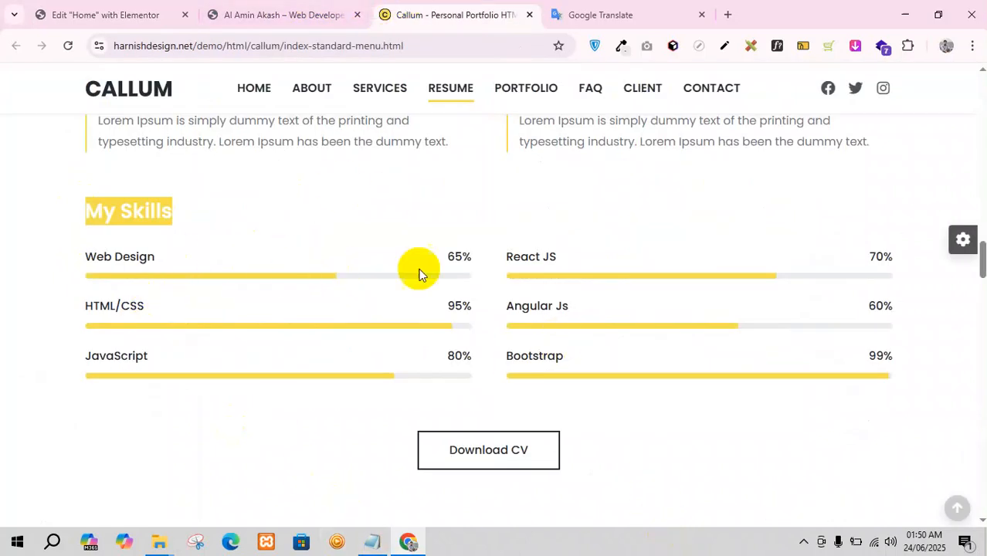
# - Return to the page in the Elementor editor and search the widgets for "bar" to find a skill progress bar
pyautogui.click(132, 10)
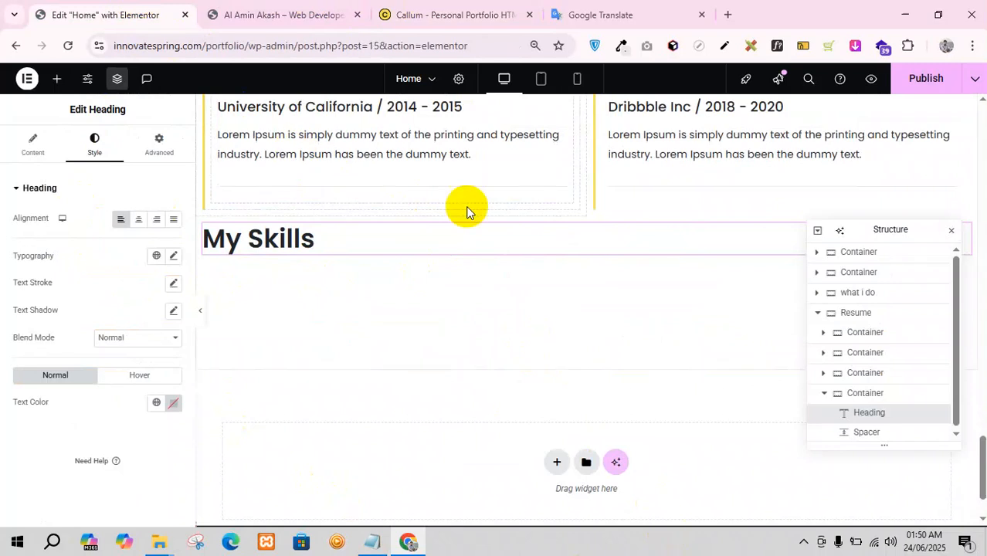
pyautogui.click(57, 78)
pyautogui.write('ski')
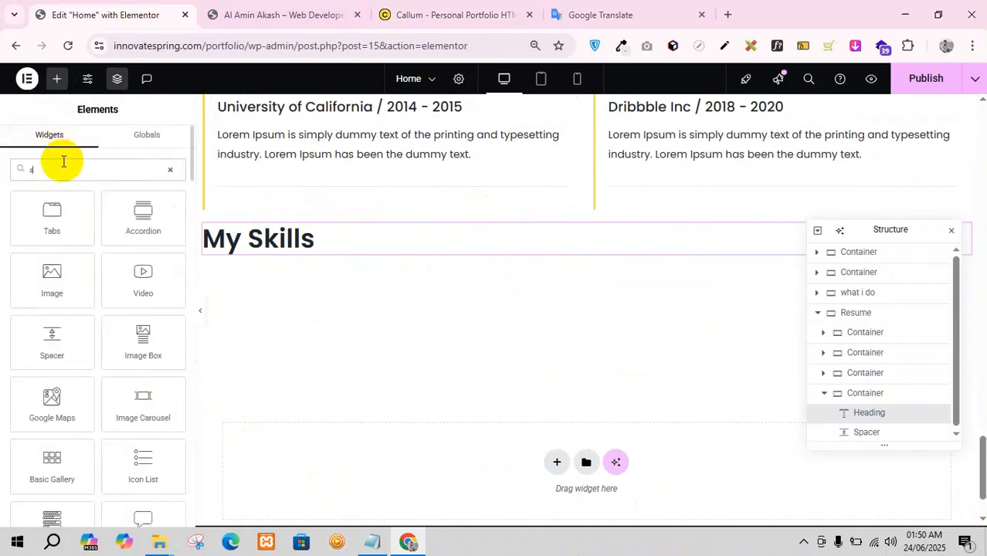
pyautogui.press('BackSpace')
pyautogui.press('BackSpace')
pyautogui.press('BackSpace')
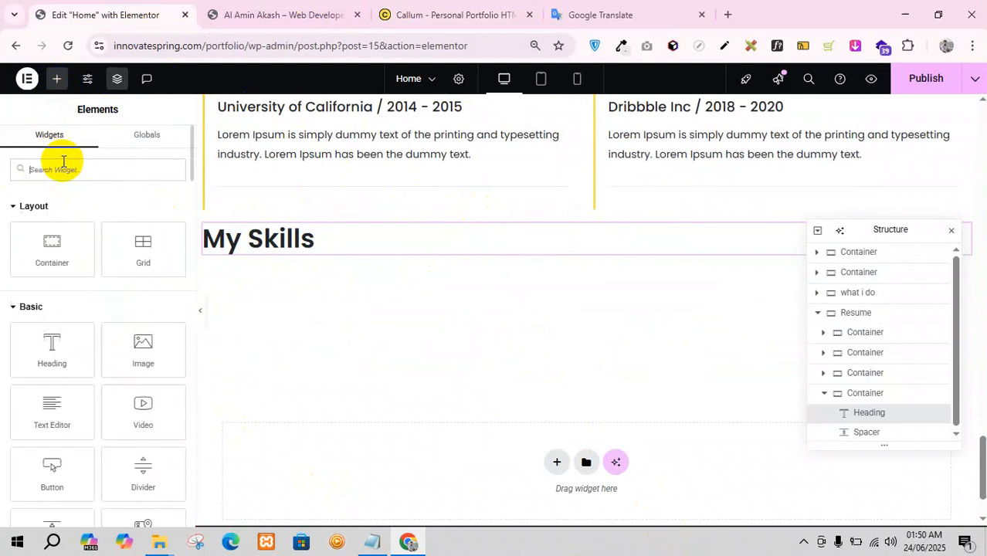
pyautogui.write('bar')
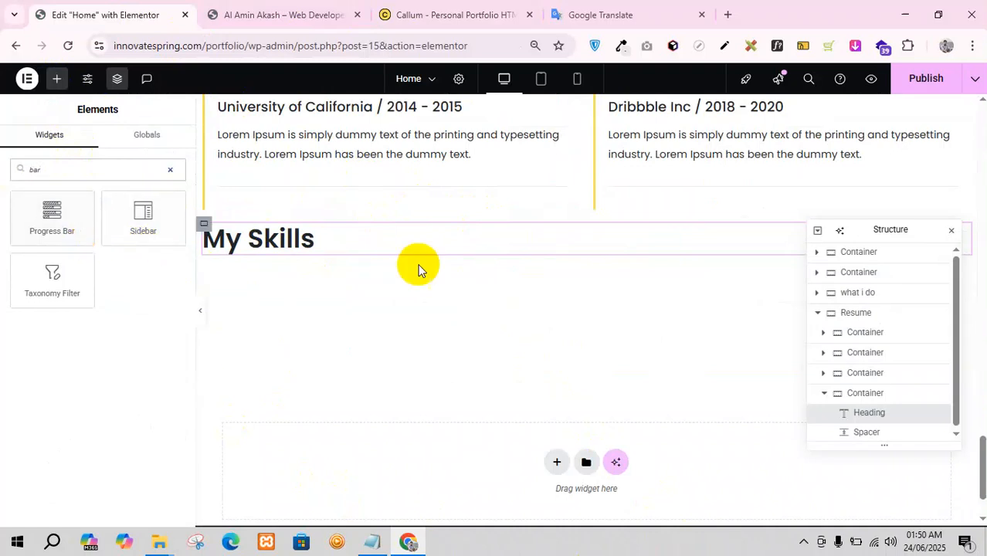
pyautogui.click(66, 162)
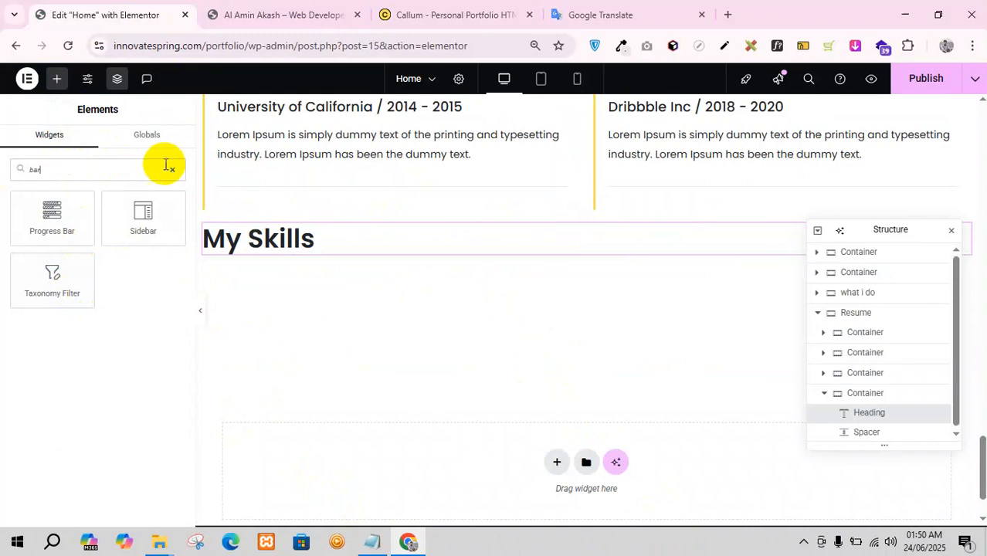
# - Add a grid container below the "My Skills" heading with 2 columns and 3 rows
pyautogui.click(170, 168)
pyautogui.moveTo(124, 264); pyautogui.dragTo(236, 248)
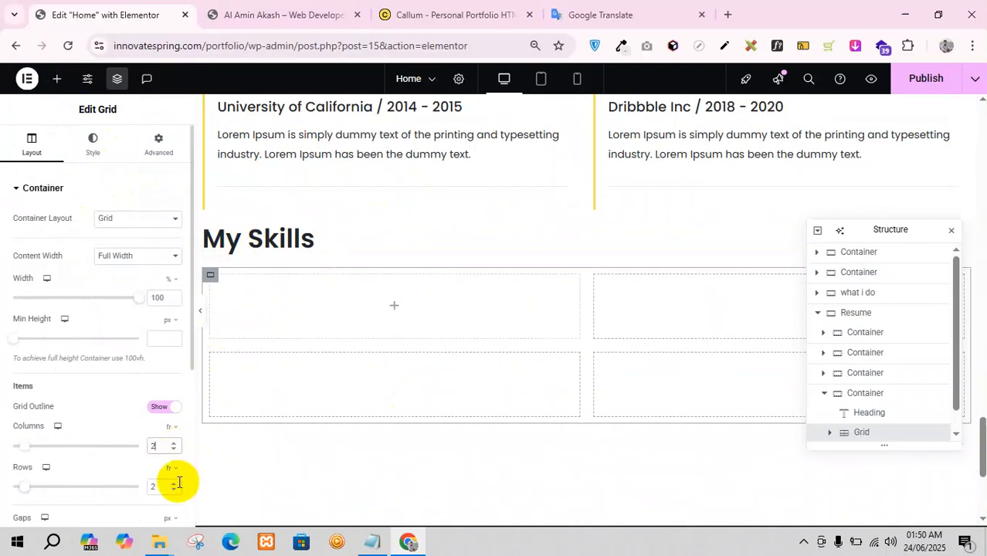
pyautogui.click(173, 485)
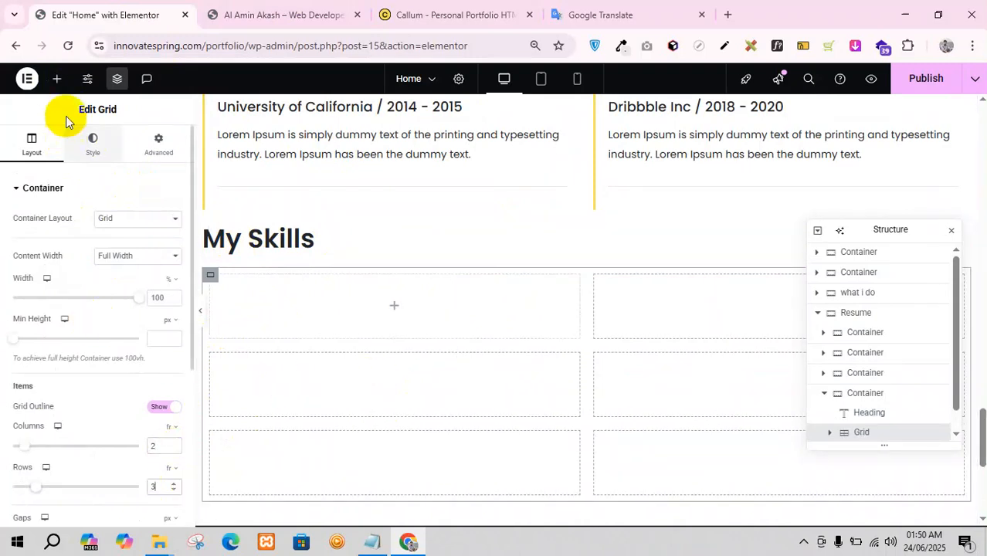
# - Add a Progress Bar widget for the My Skills grid and move it below the grid
pyautogui.click(57, 81)
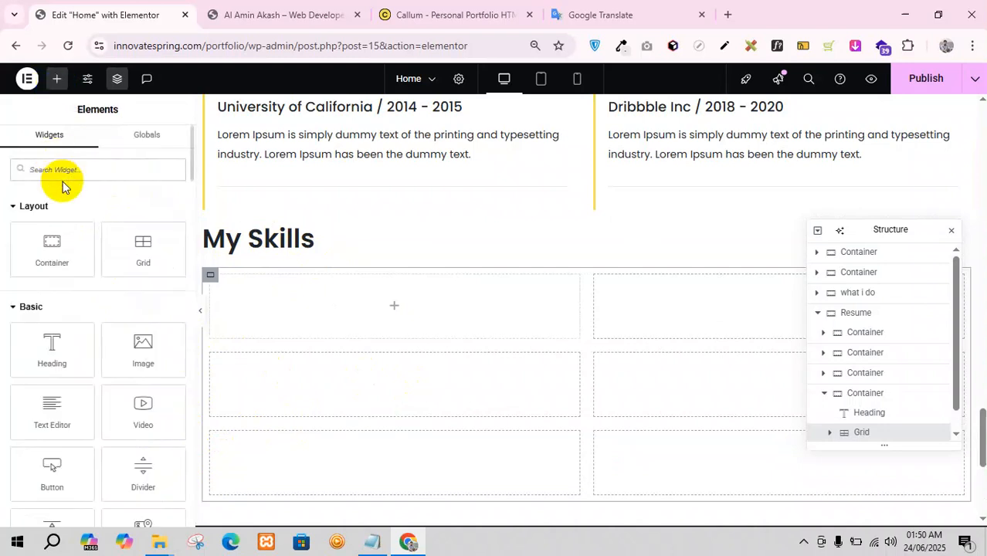
pyautogui.write('bar')
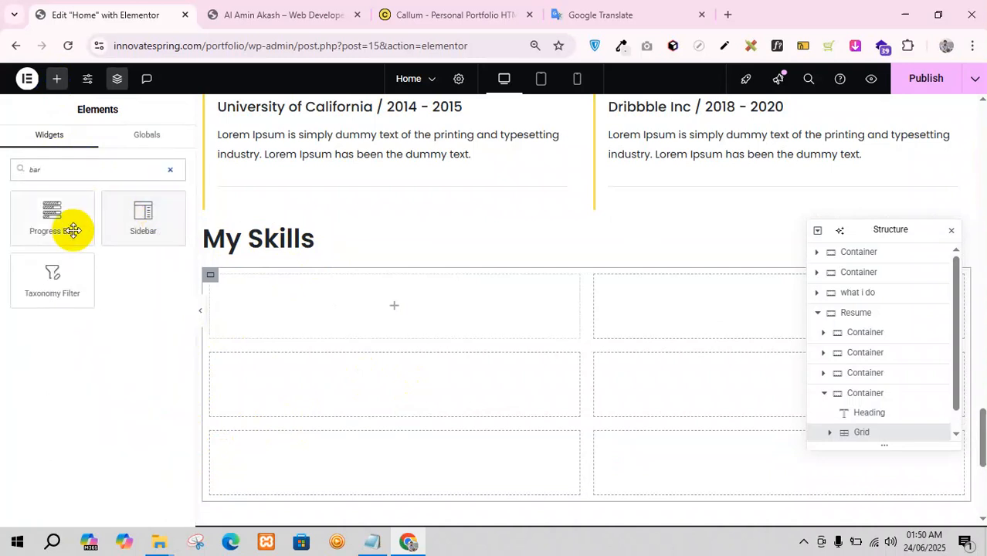
pyautogui.moveTo(73, 228); pyautogui.dragTo(407, 318)
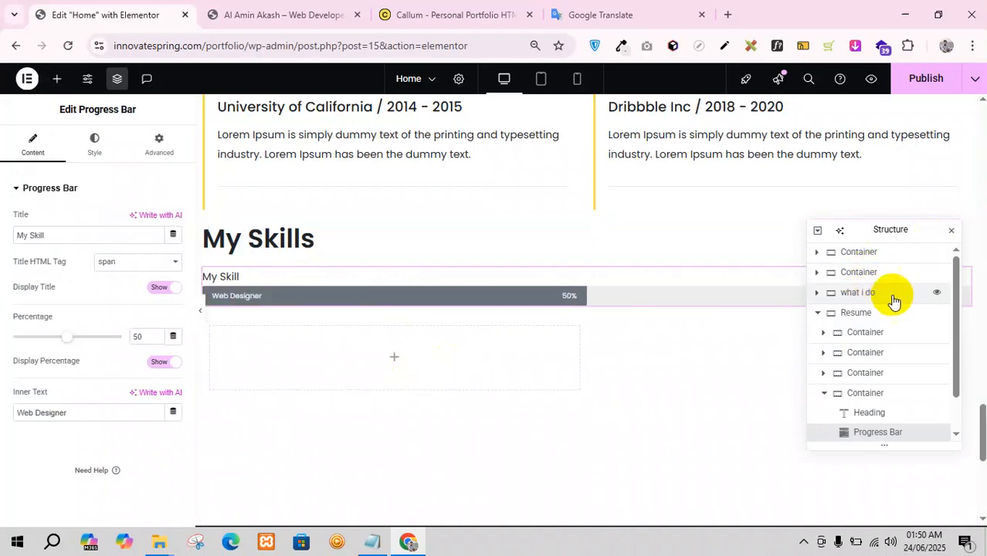
pyautogui.click(951, 230)
pyautogui.moveTo(966, 278); pyautogui.dragTo(466, 346)
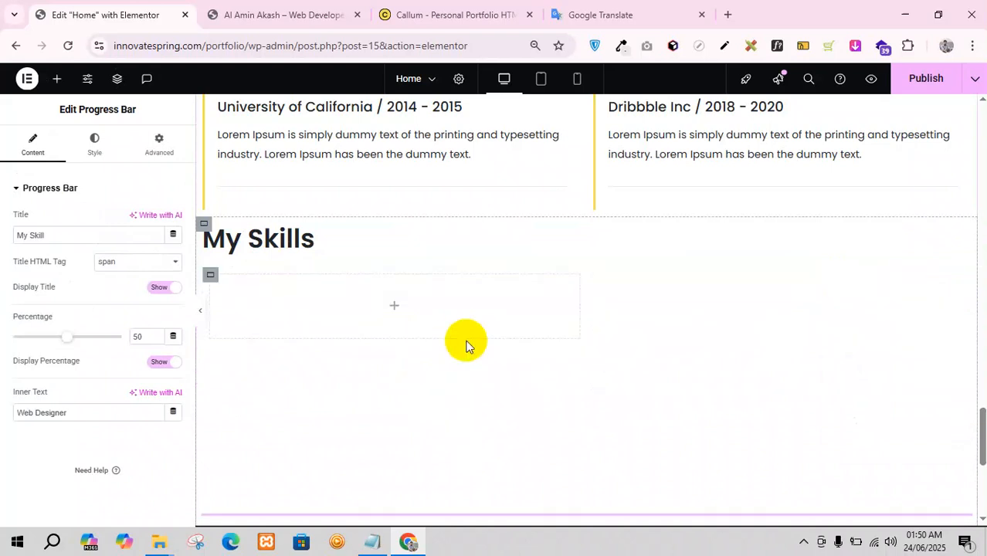
pyautogui.scroll(-2, 539, 424)
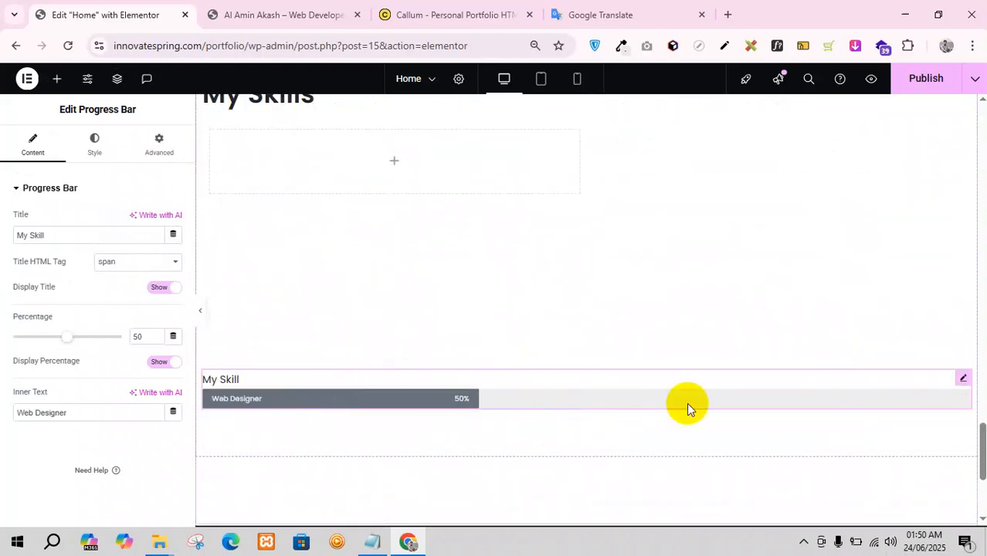
pyautogui.scroll(1, 915, 407)
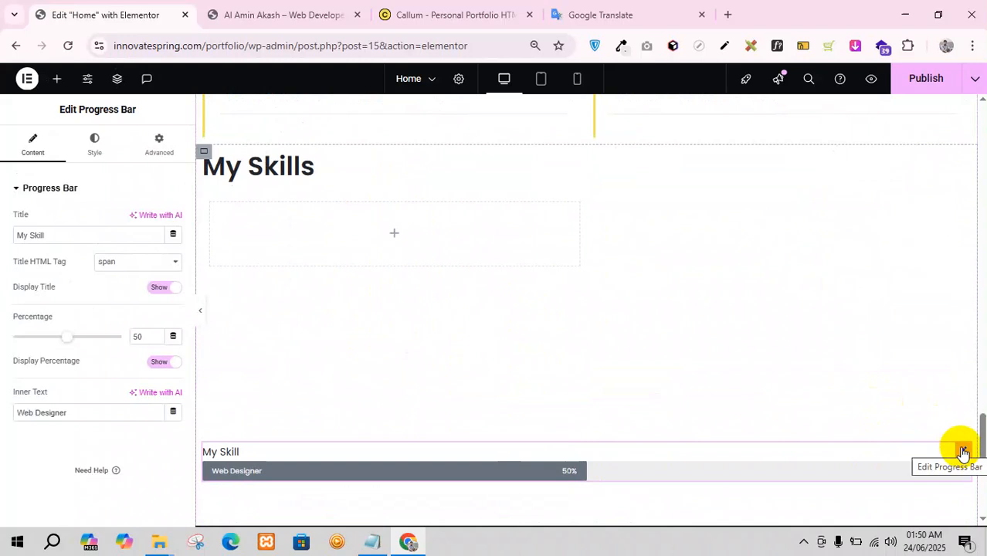
# - Try to add a second Progress Bar to the grid's first cell, and delete this extra copy
pyautogui.click(394, 234)
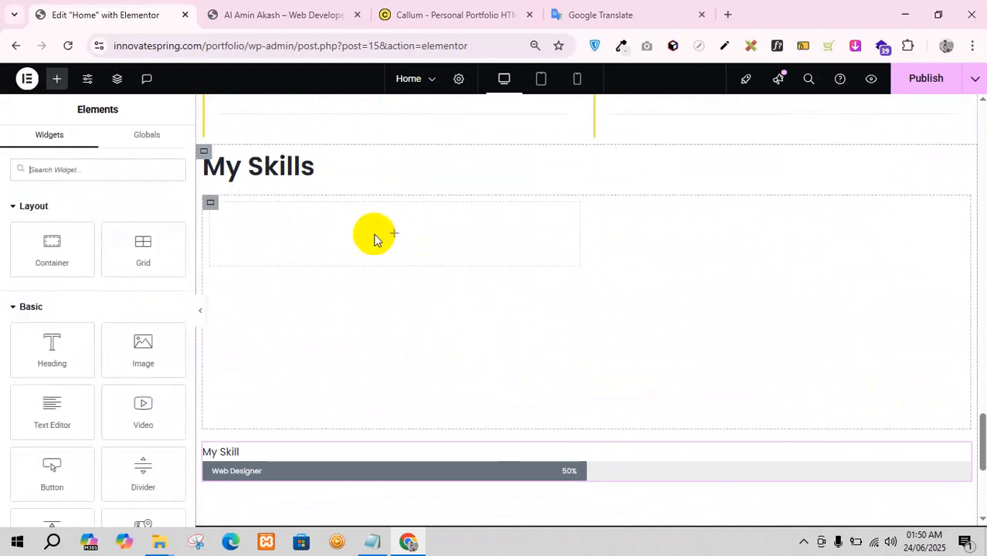
pyautogui.click(90, 171)
pyautogui.write('bar')
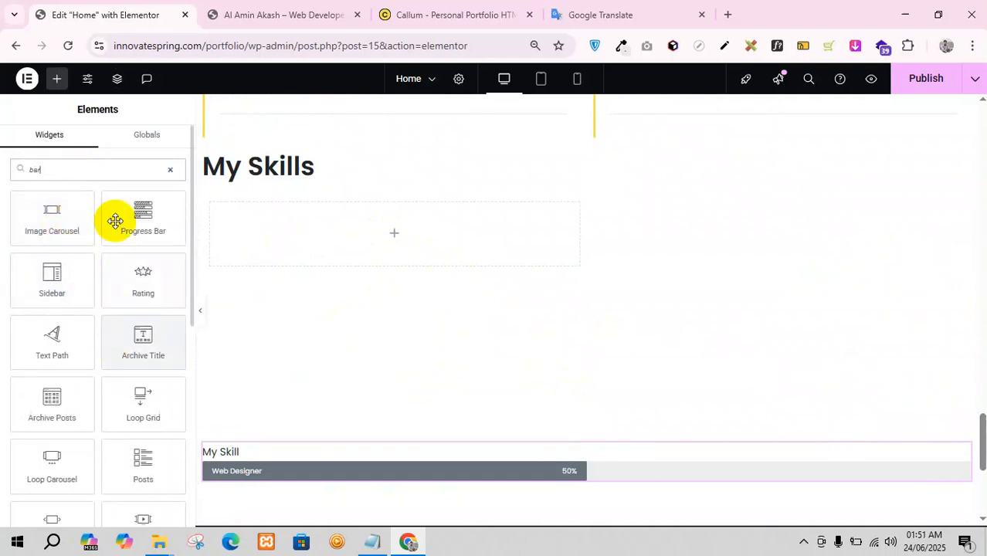
pyautogui.moveTo(145, 220); pyautogui.dragTo(359, 239)
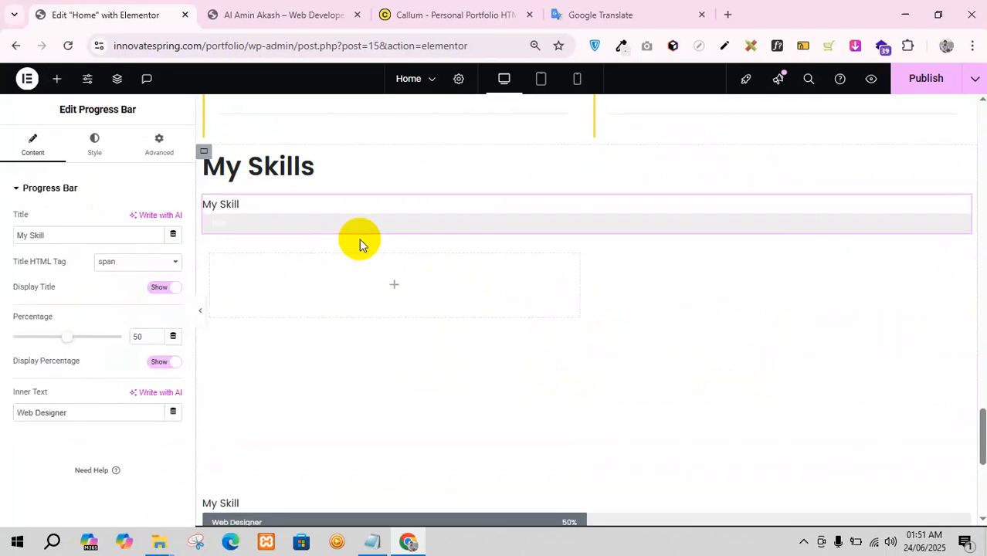
pyautogui.rightClick(889, 220)
pyautogui.click(857, 507)
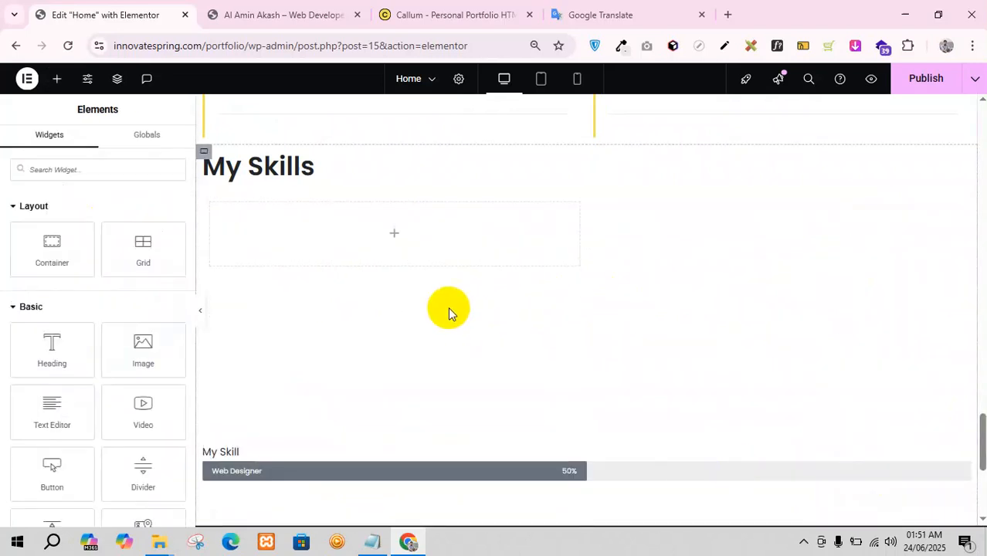
# - Show the page structure, expand the grid and try to move the remaining progress bar into it
pyautogui.click(114, 79)
pyautogui.scroll(-2, 858, 355)
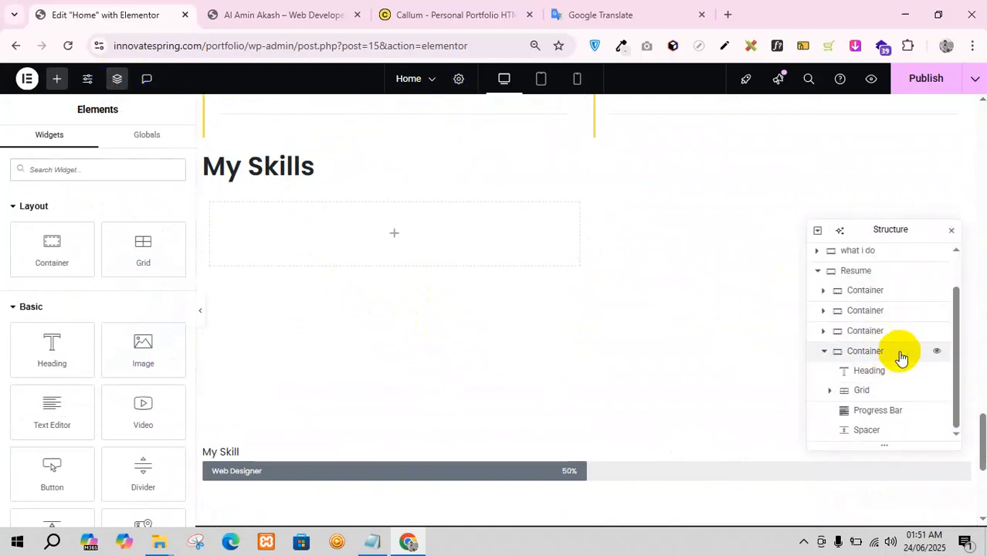
pyautogui.moveTo(876, 227); pyautogui.dragTo(859, 152)
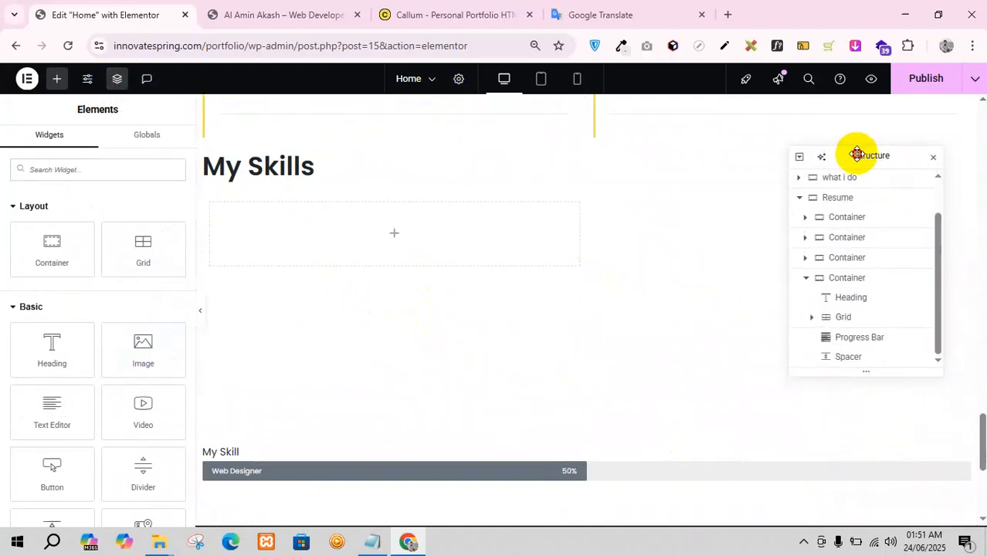
pyautogui.click(861, 342)
pyautogui.click(871, 362)
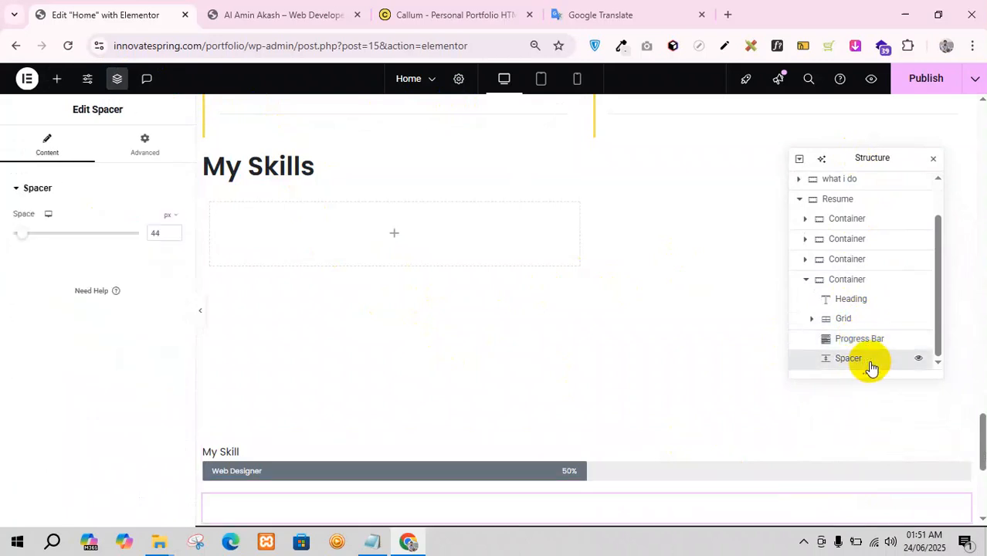
pyautogui.click(866, 338)
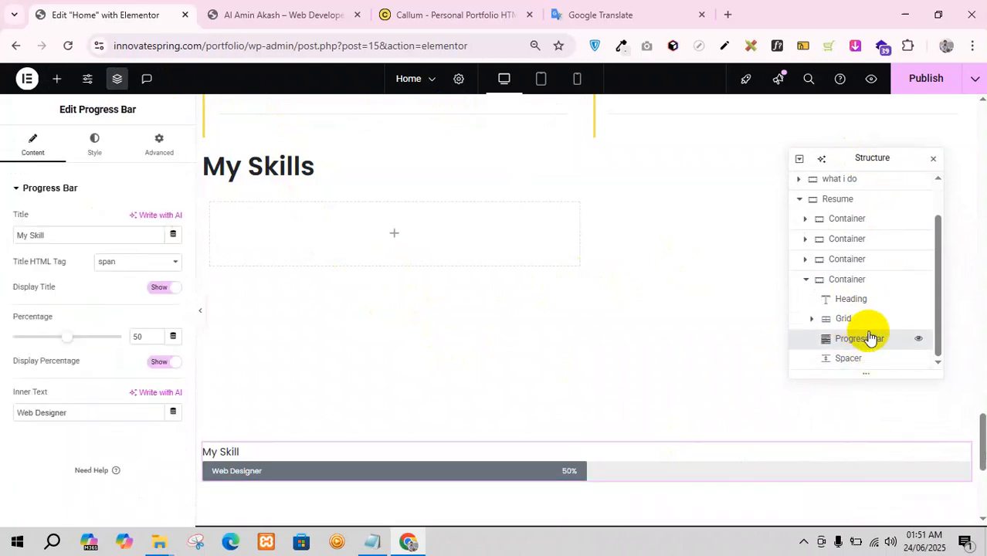
pyautogui.click(816, 319)
pyautogui.moveTo(860, 342)
pyautogui.mouseDown()
pyautogui.moveTo(855, 317)
pyautogui.moveTo(862, 340)
pyautogui.mouseUp()
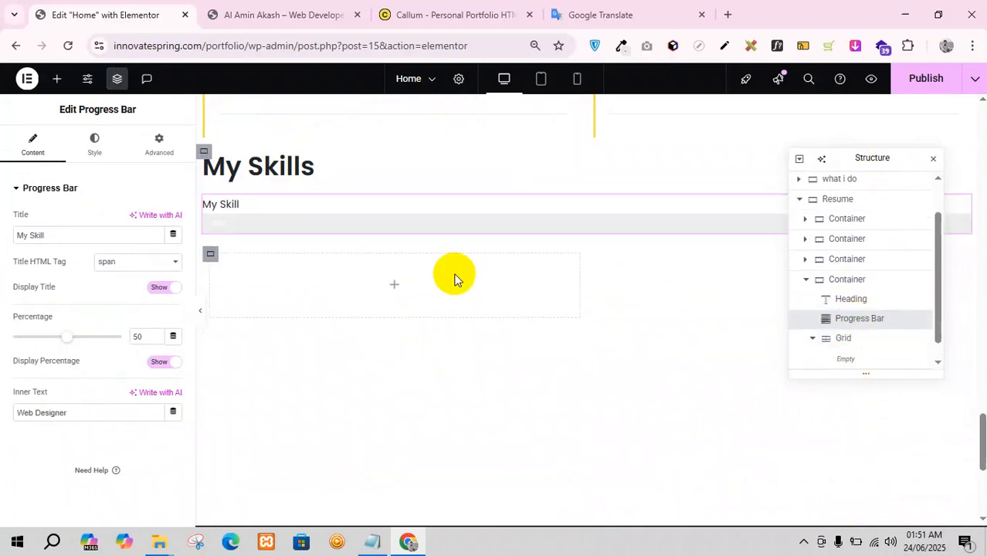
pyautogui.click(852, 321)
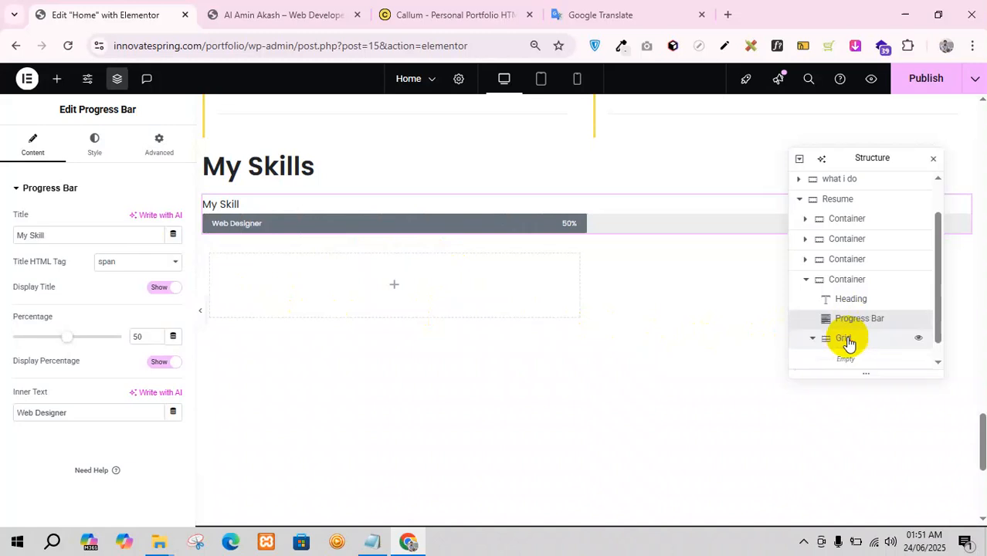
pyautogui.click(930, 159)
pyautogui.moveTo(962, 204)
pyautogui.mouseDown()
pyautogui.moveTo(300, 295)
pyautogui.moveTo(610, 286)
pyautogui.mouseUp()
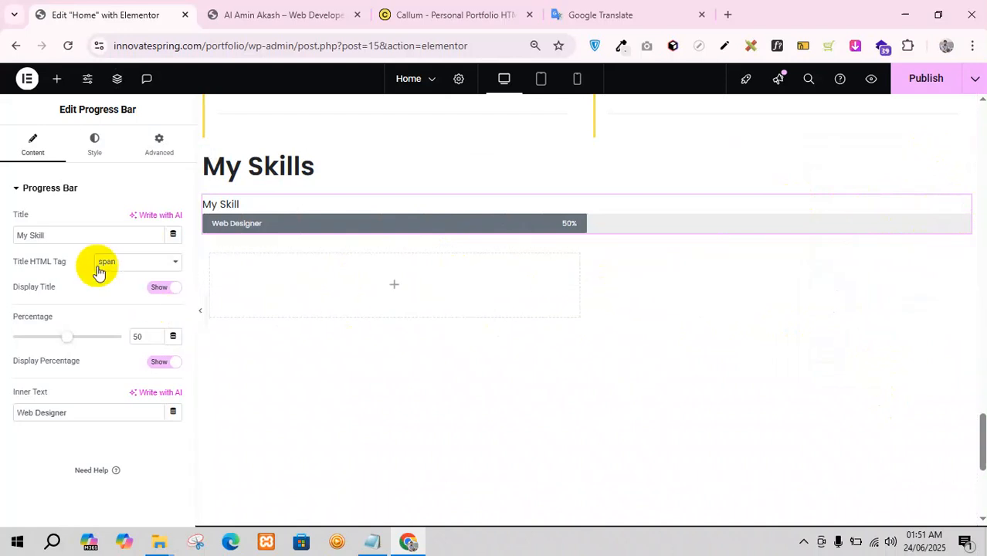
# - Add a container between the progress bar and the grid and move the progress bar into it
pyautogui.click(56, 78)
pyautogui.moveTo(52, 249); pyautogui.dragTo(514, 291)
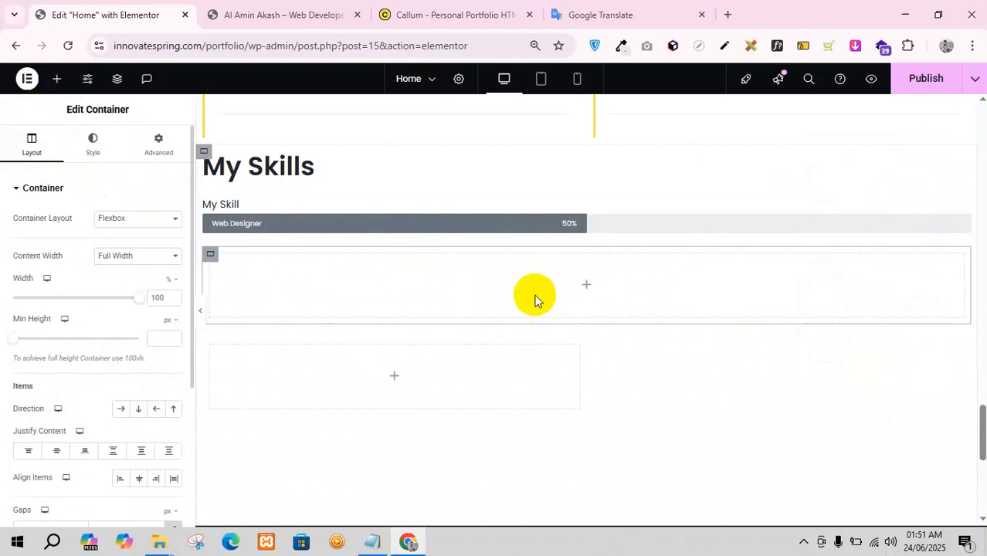
pyautogui.moveTo(958, 208); pyautogui.dragTo(585, 255)
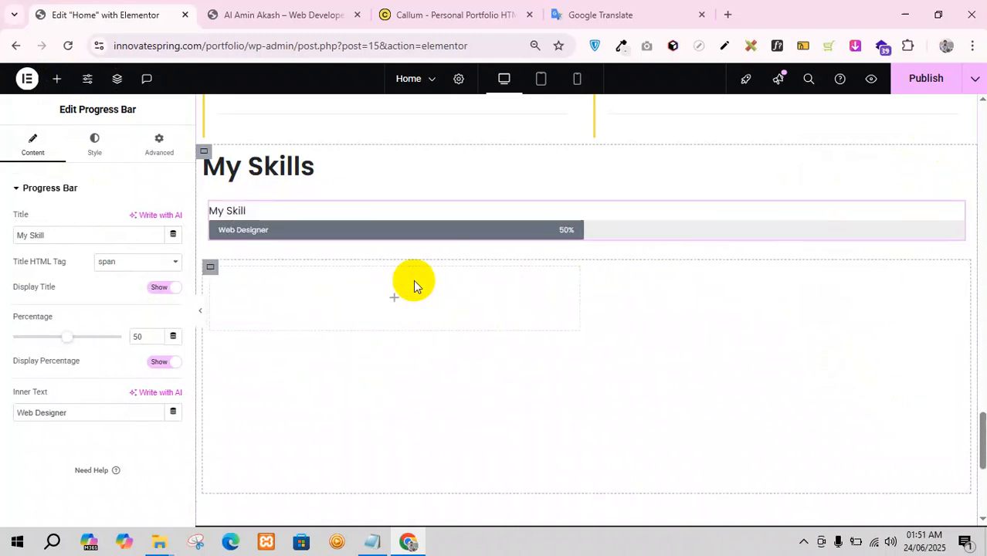
# - Try to move the container holding the progress bar into the grid, and collapse that container in the page structure
pyautogui.moveTo(210, 202); pyautogui.dragTo(602, 302)
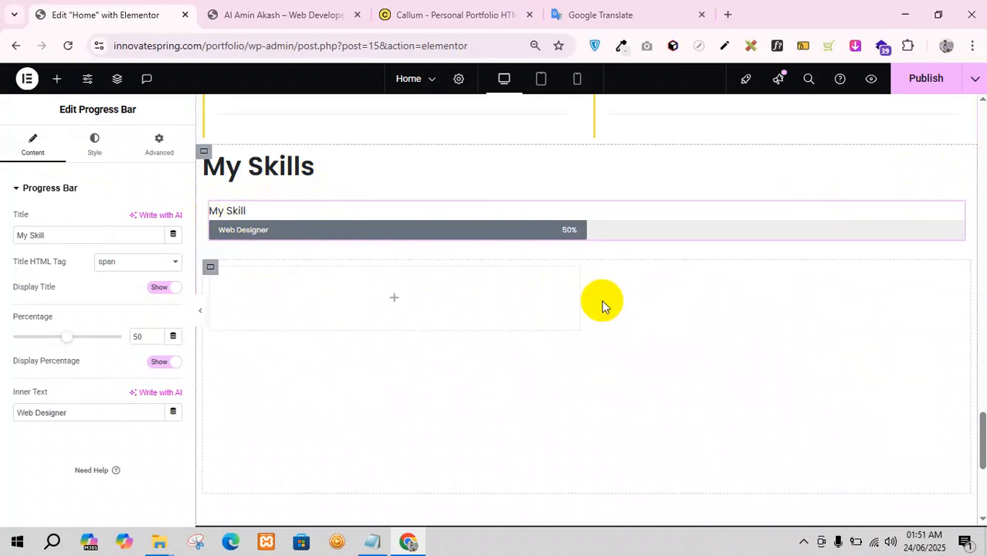
pyautogui.click(210, 203)
pyautogui.click(116, 79)
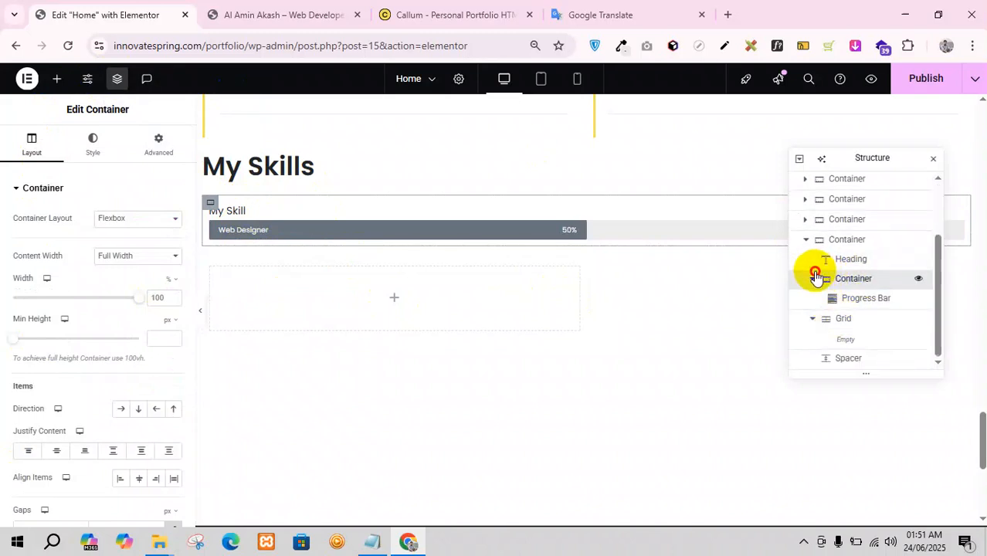
pyautogui.click(815, 277)
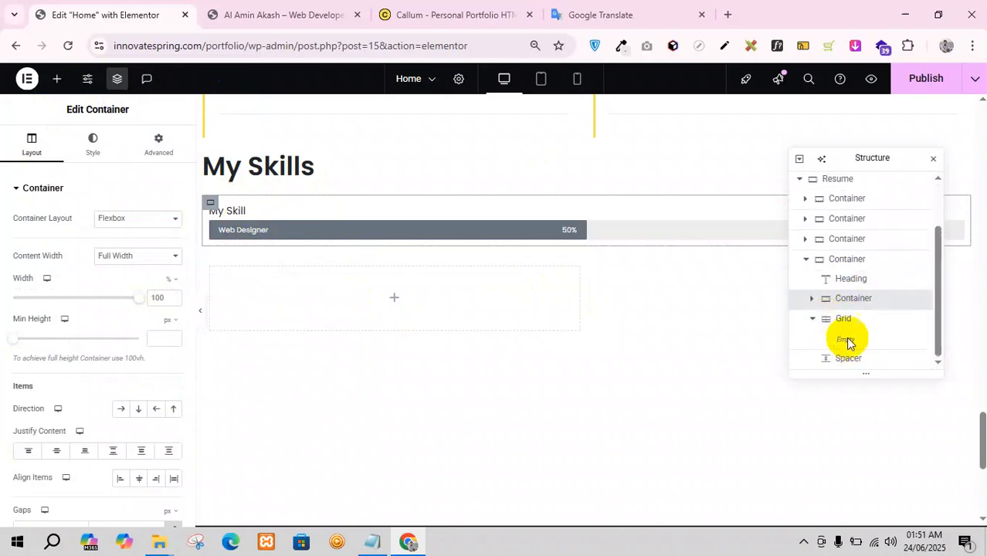
# - Add a Heading widget above the grid and try to move it into the grid's first cell
pyautogui.click(54, 80)
pyautogui.moveTo(57, 347); pyautogui.dragTo(384, 303)
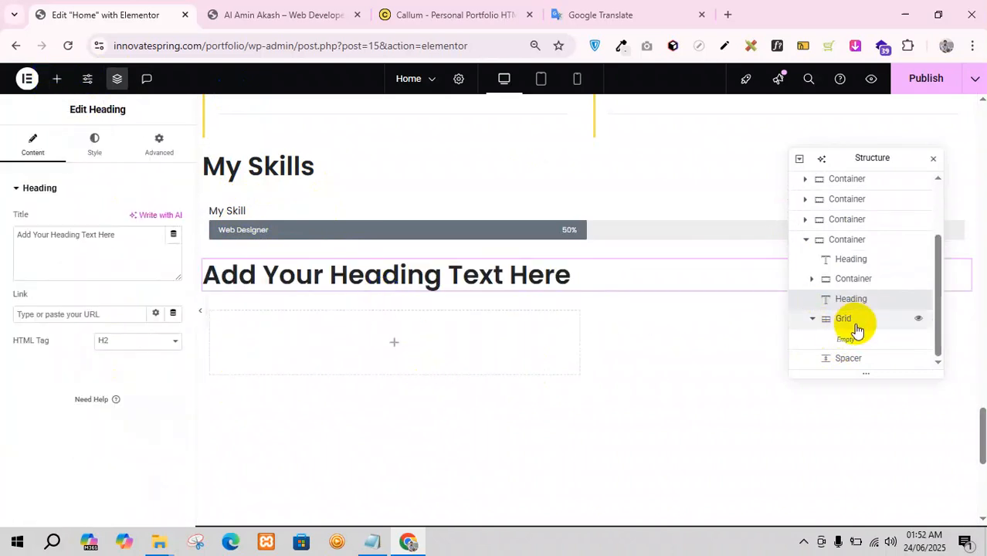
pyautogui.moveTo(964, 270); pyautogui.dragTo(661, 340)
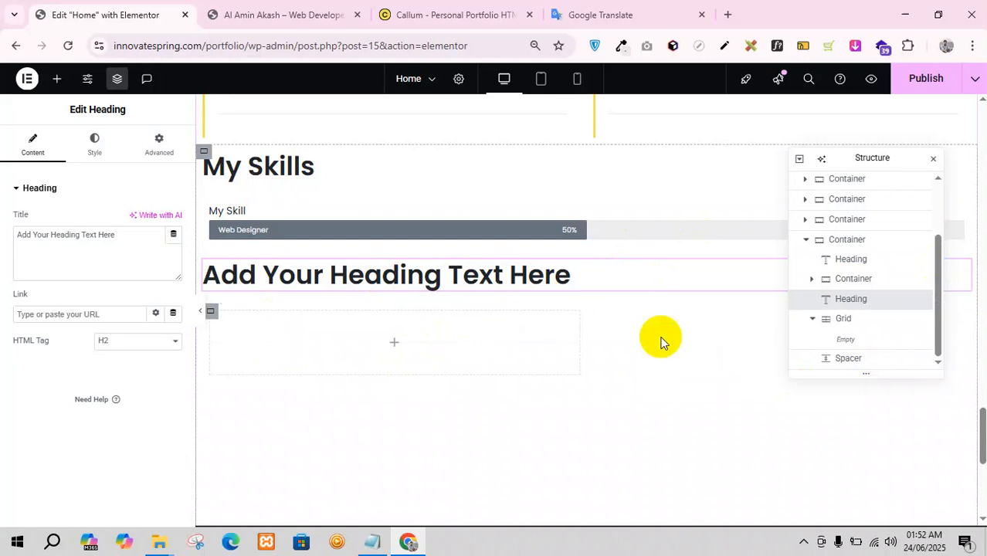
# - Delete the spacer below the My Skills grid and select the grid
pyautogui.click(861, 320)
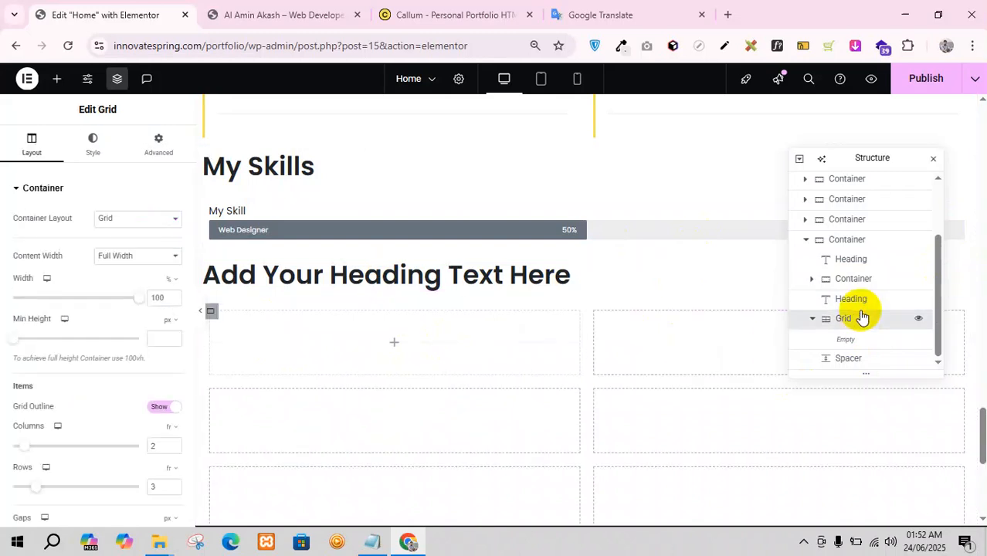
pyautogui.click(847, 359)
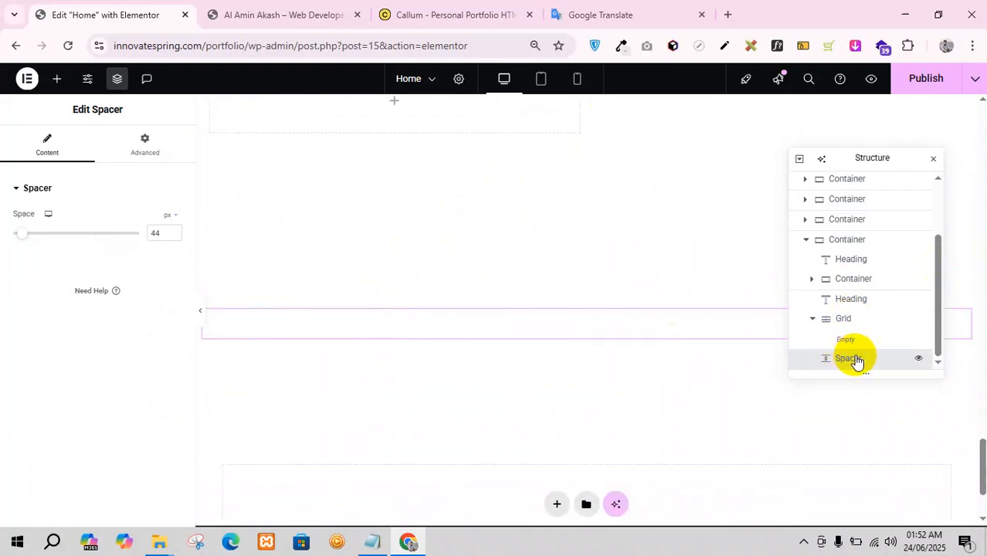
pyautogui.press('Delete')
pyautogui.click(844, 340)
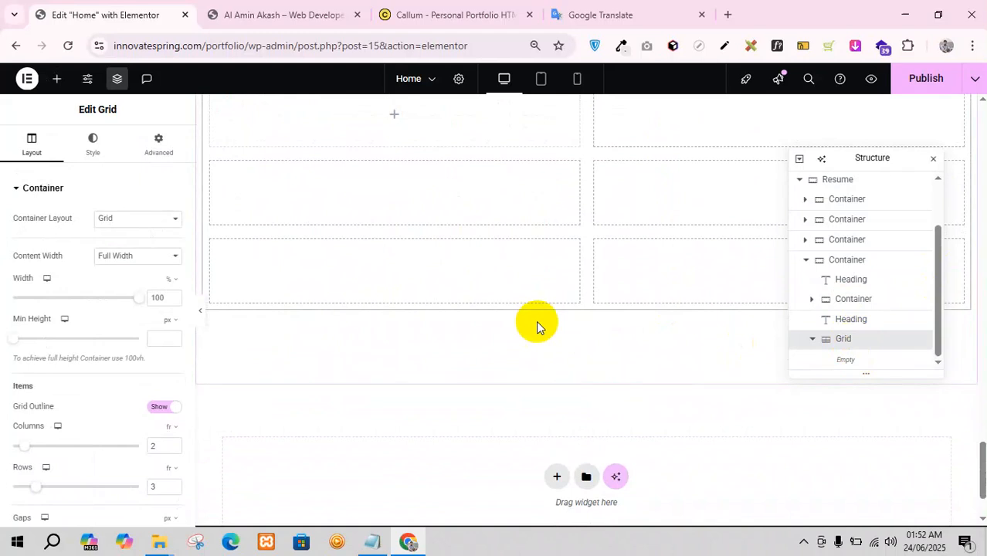
pyautogui.scroll(3, 537, 321)
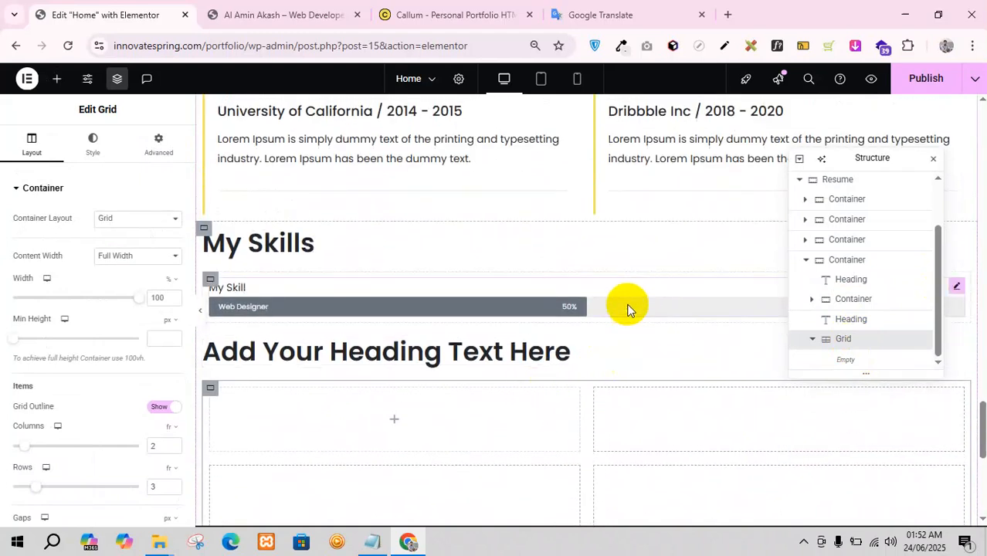
# - Try to move the progress bar into the grid, and delete the placeholder heading above the grid
pyautogui.moveTo(958, 290); pyautogui.dragTo(630, 406)
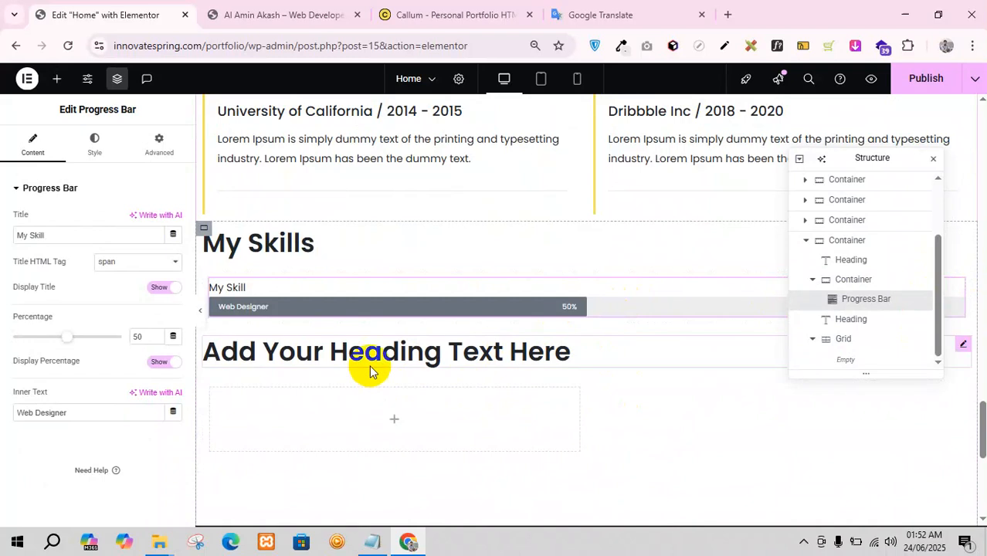
pyautogui.rightClick(393, 360)
pyautogui.click(419, 508)
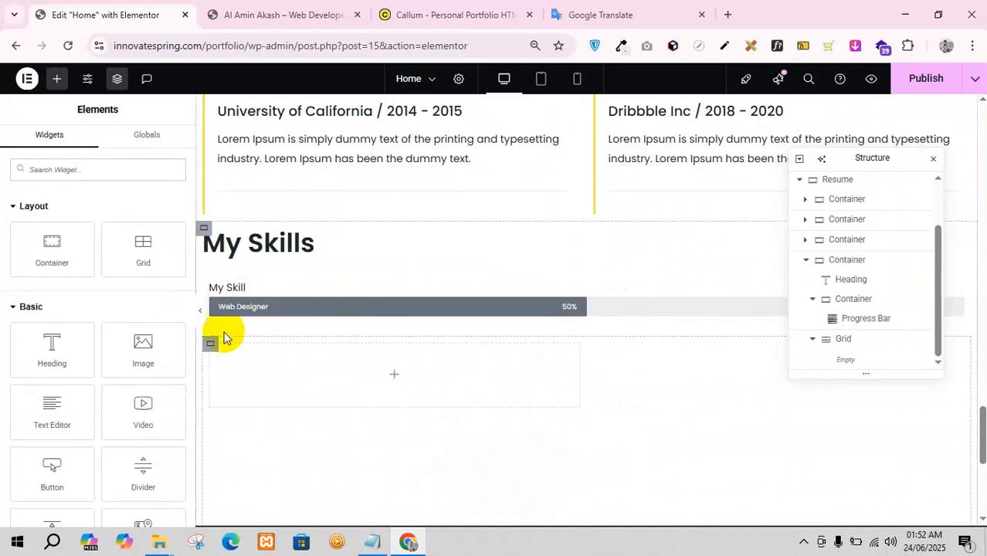
# - Move the My Skill progress bar out of its container into the grid's first cell
pyautogui.click(860, 350)
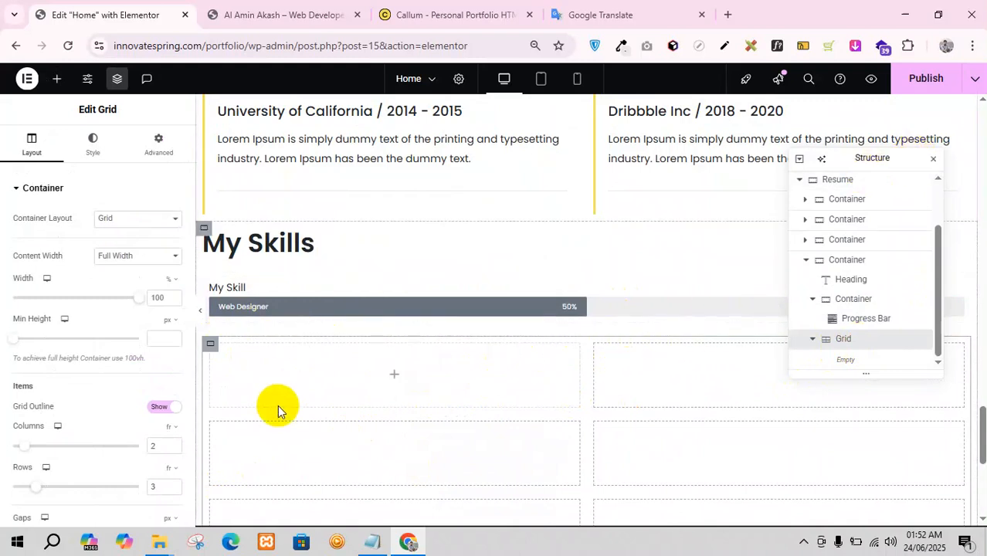
pyautogui.click(391, 377)
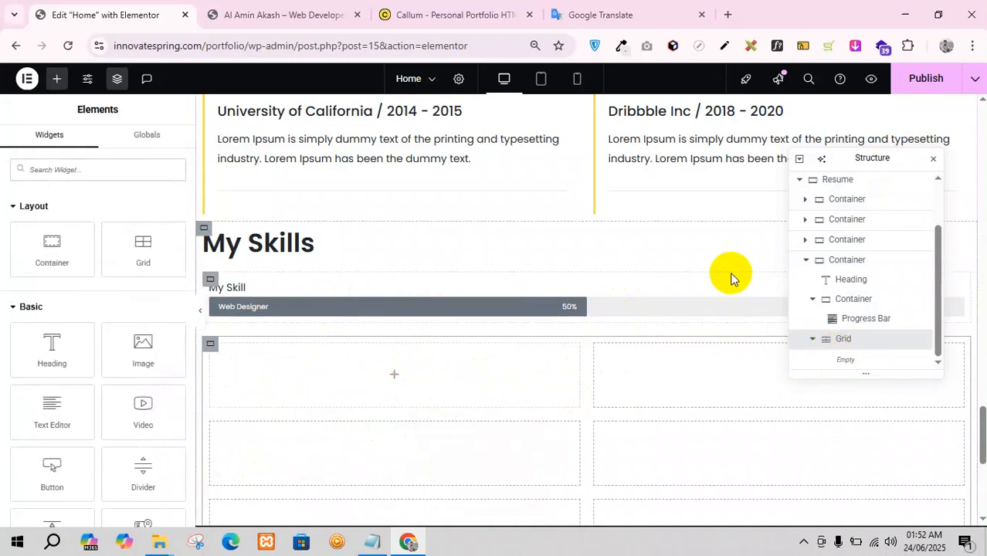
pyautogui.click(854, 319)
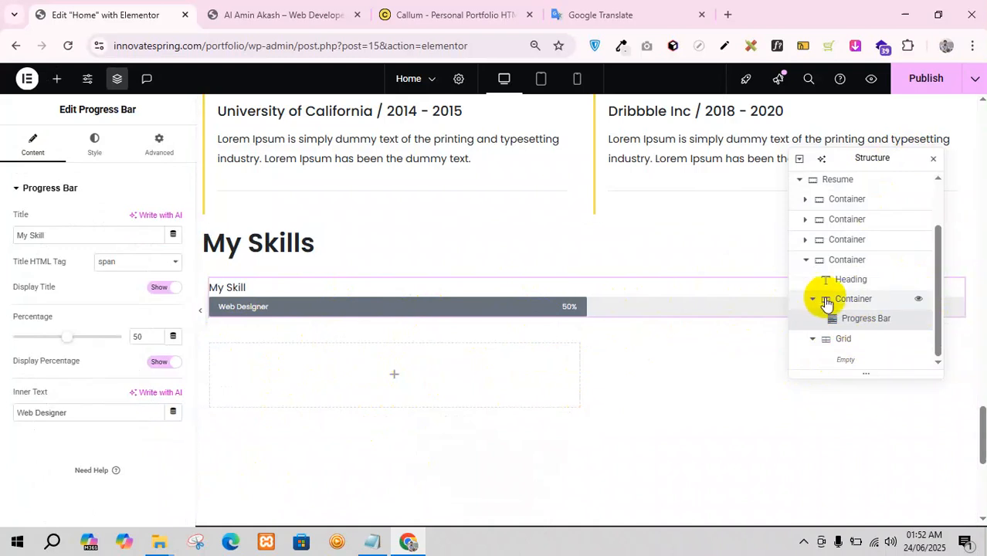
pyautogui.click(827, 301)
pyautogui.moveTo(418, 308); pyautogui.dragTo(401, 379)
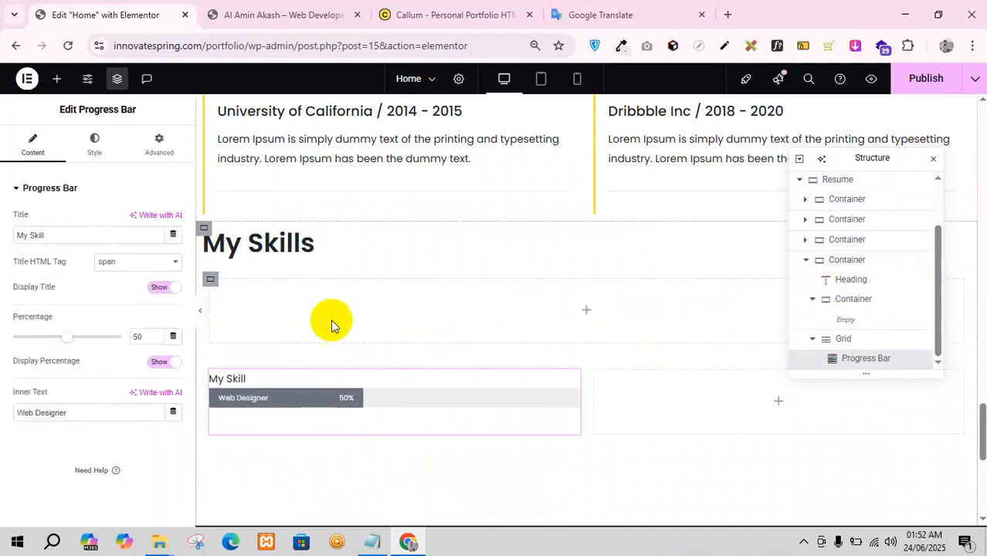
# - Delete the empty container between the My Skills heading and the grid, and close the page structure
pyautogui.rightClick(211, 283)
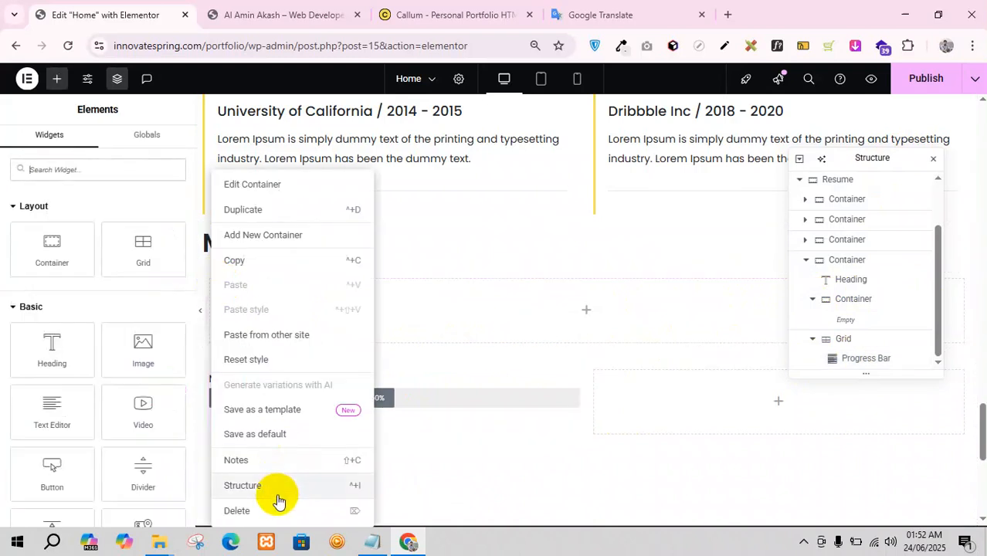
pyautogui.click(244, 509)
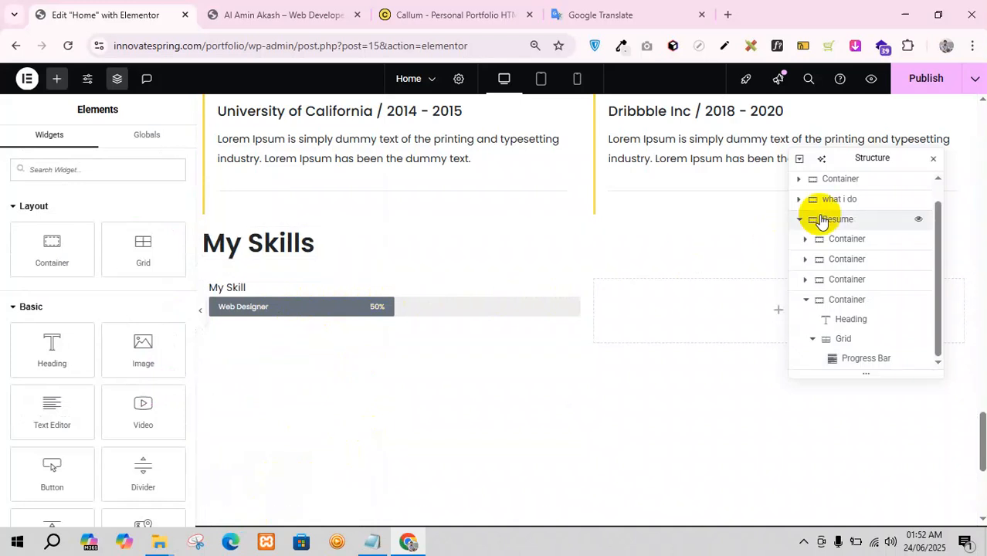
pyautogui.click(933, 160)
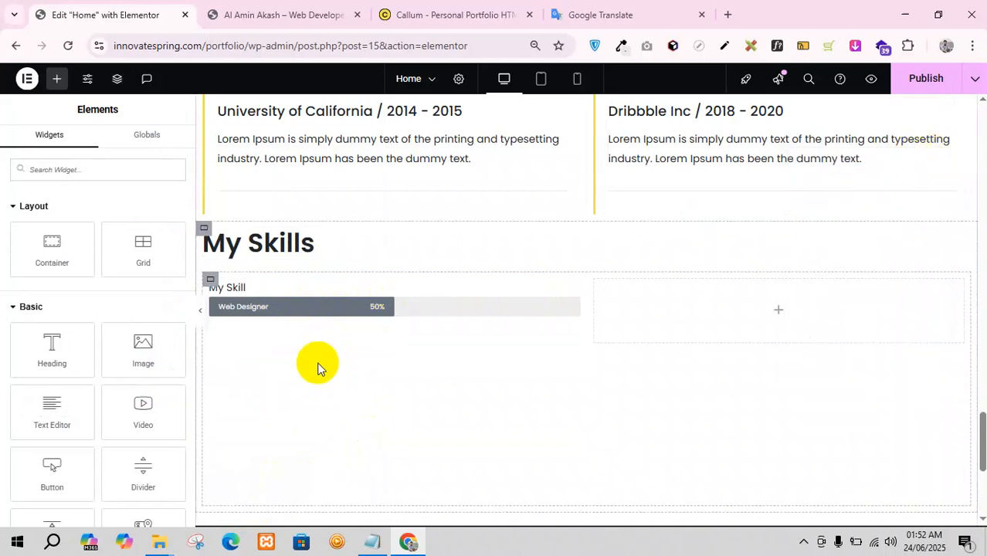
# - Check the Callum template's My Skills bars, then set the progress bar's percentage to 72 and its height to 18 px
pyautogui.click(333, 8)
pyautogui.click(435, 13)
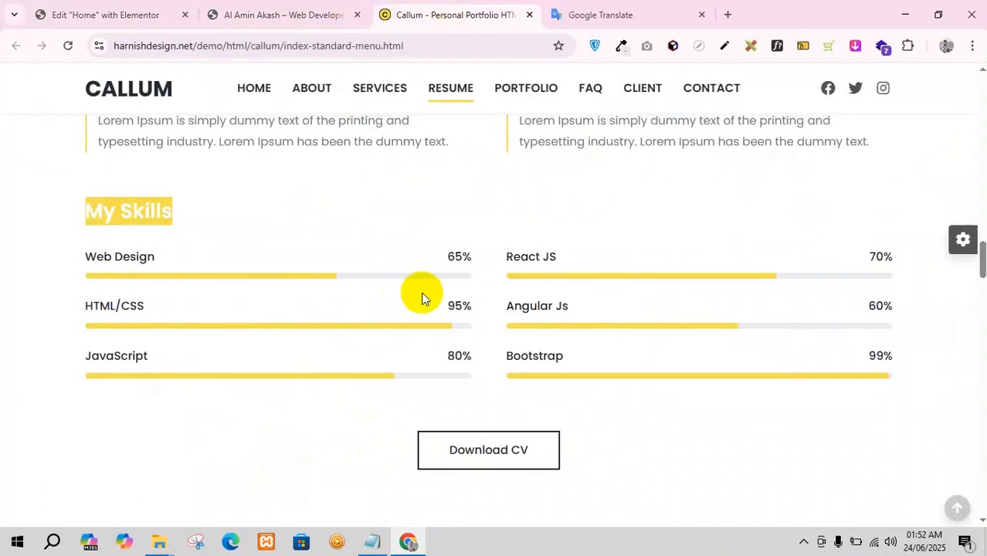
pyautogui.click(261, 13)
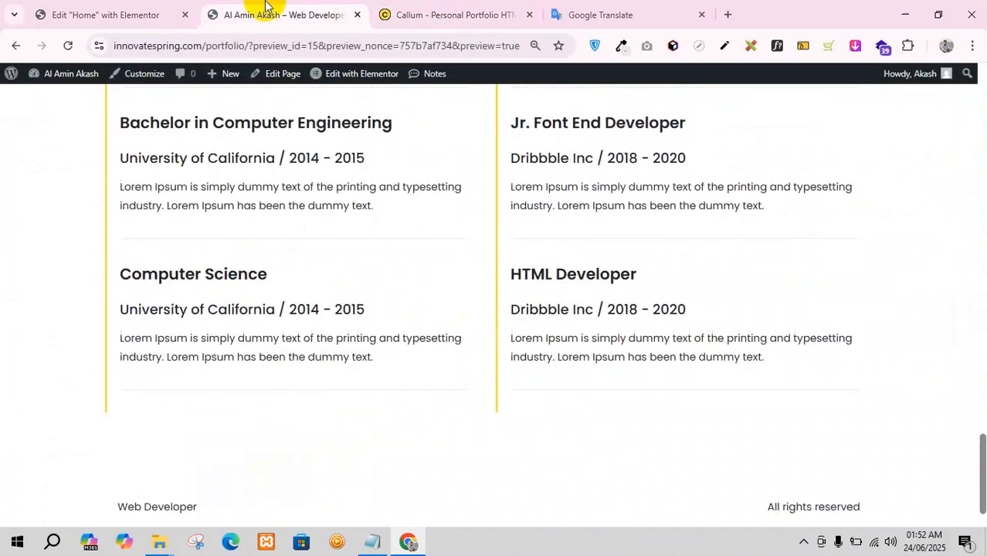
pyautogui.click(116, 14)
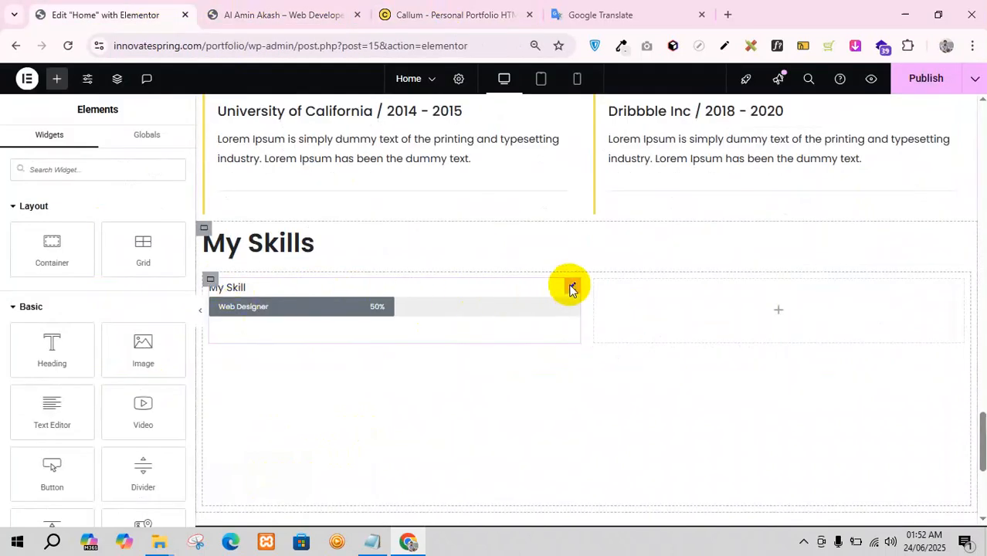
pyautogui.click(572, 288)
pyautogui.moveTo(66, 345); pyautogui.dragTo(88, 348)
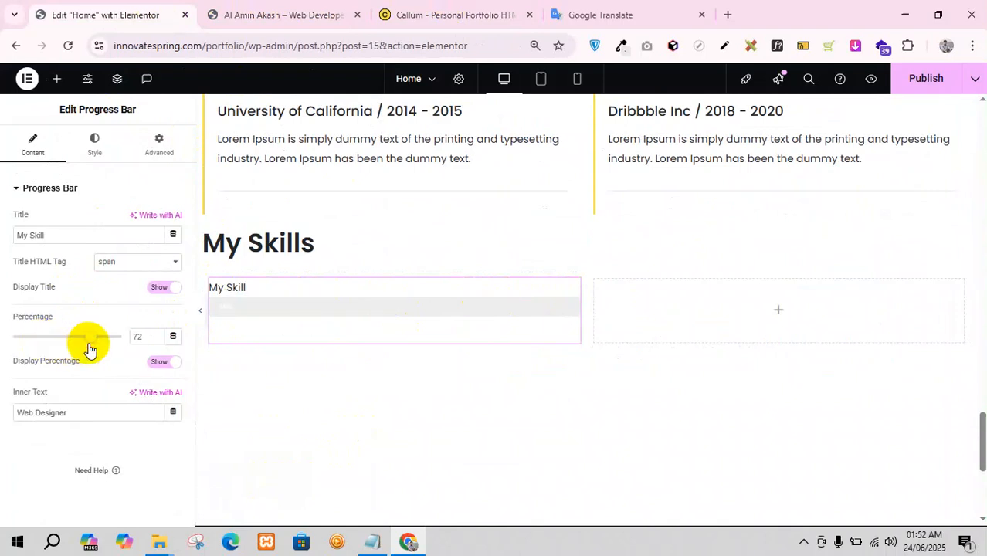
pyautogui.click(98, 149)
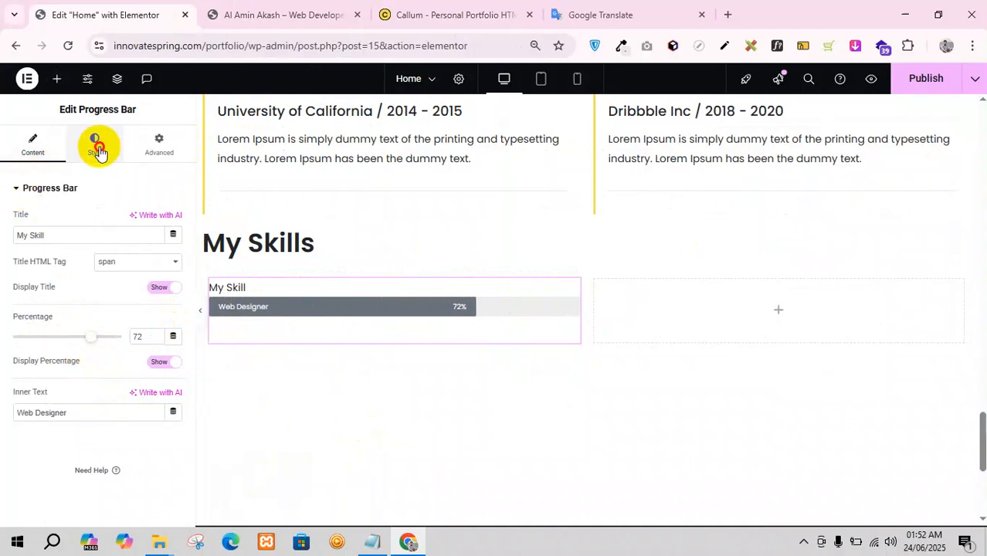
pyautogui.moveTo(14, 292); pyautogui.dragTo(31, 292)
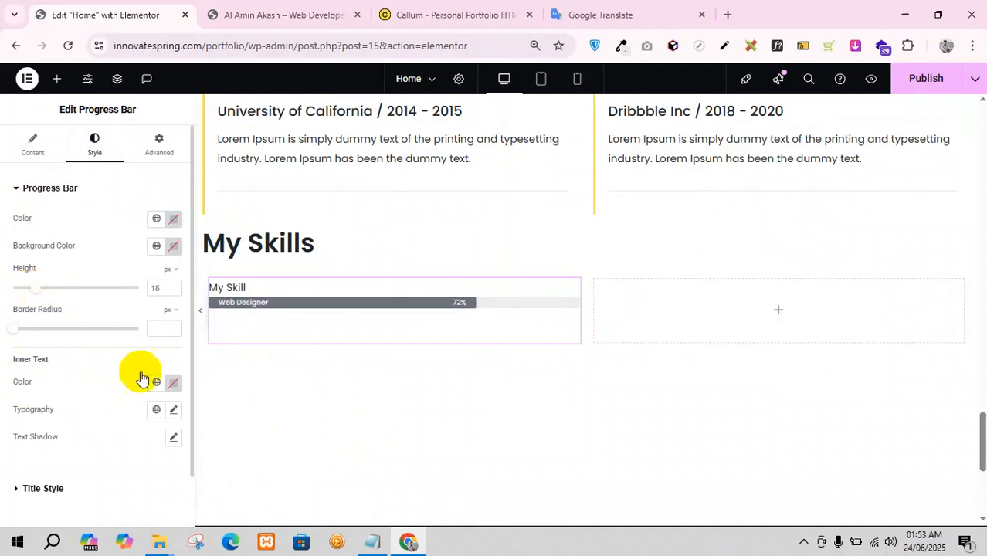
# - Set the progress bar's percentage to 73 and its height to 23 px
pyautogui.scroll(-2, 62, 417)
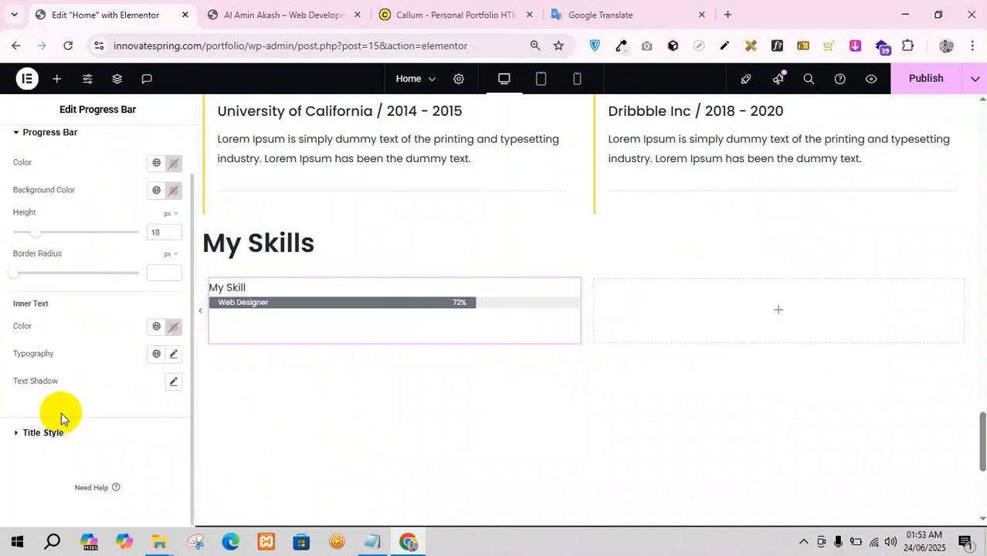
pyautogui.click(46, 433)
pyautogui.click(34, 167)
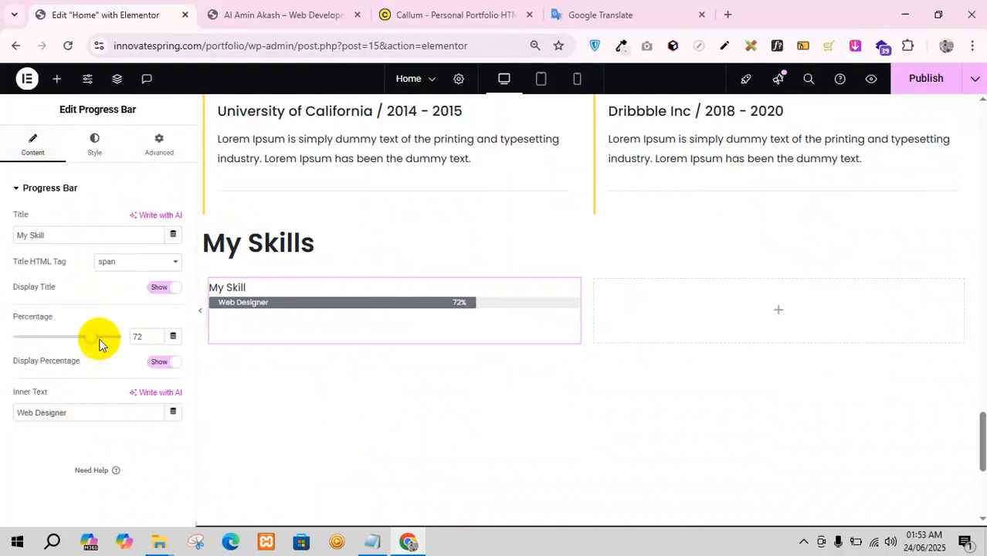
pyautogui.moveTo(97, 335); pyautogui.dragTo(94, 343)
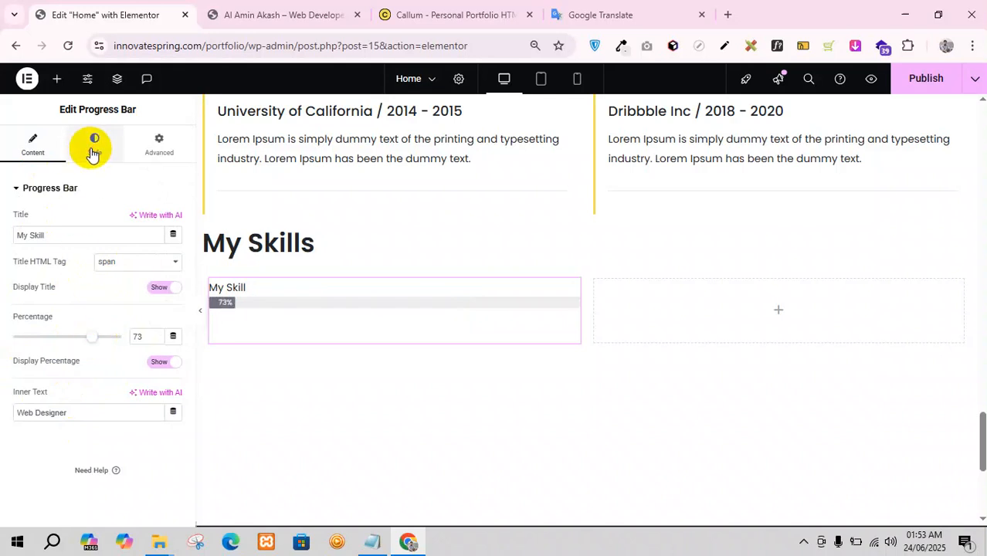
pyautogui.click(93, 147)
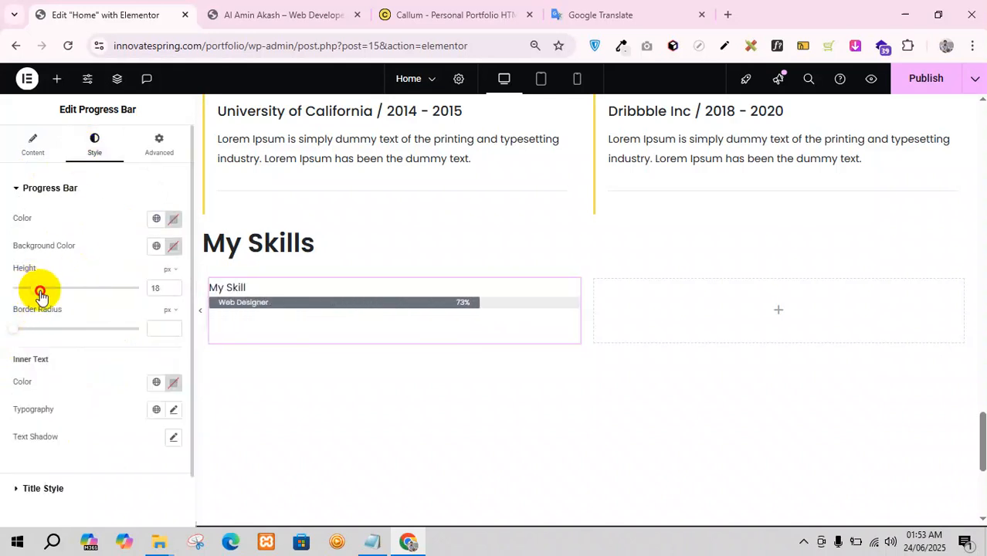
pyautogui.moveTo(40, 295); pyautogui.dragTo(50, 295)
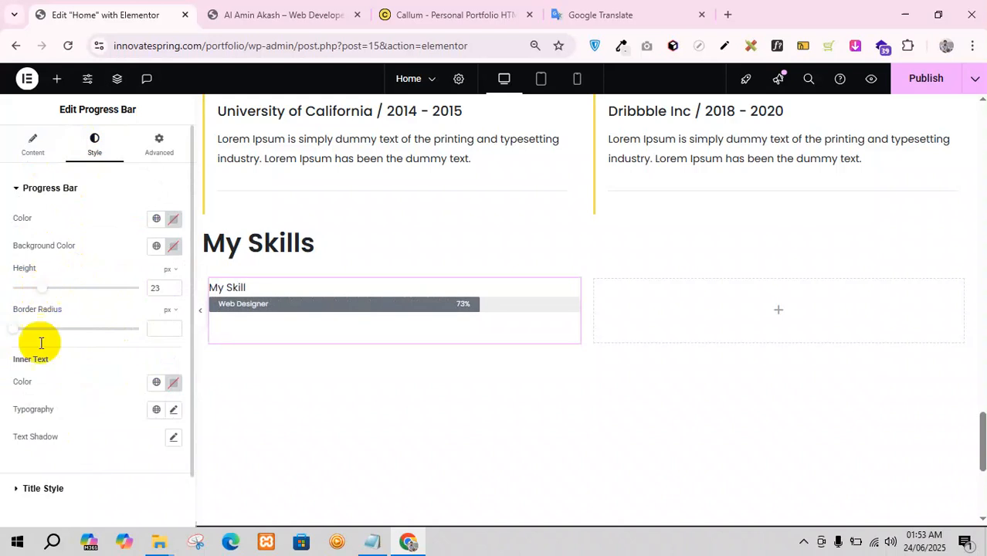
# - Review the progress bar's title style, inner text and content options, and check the page preview
pyautogui.scroll(-2, 97, 408)
pyautogui.scroll(2, 97, 407)
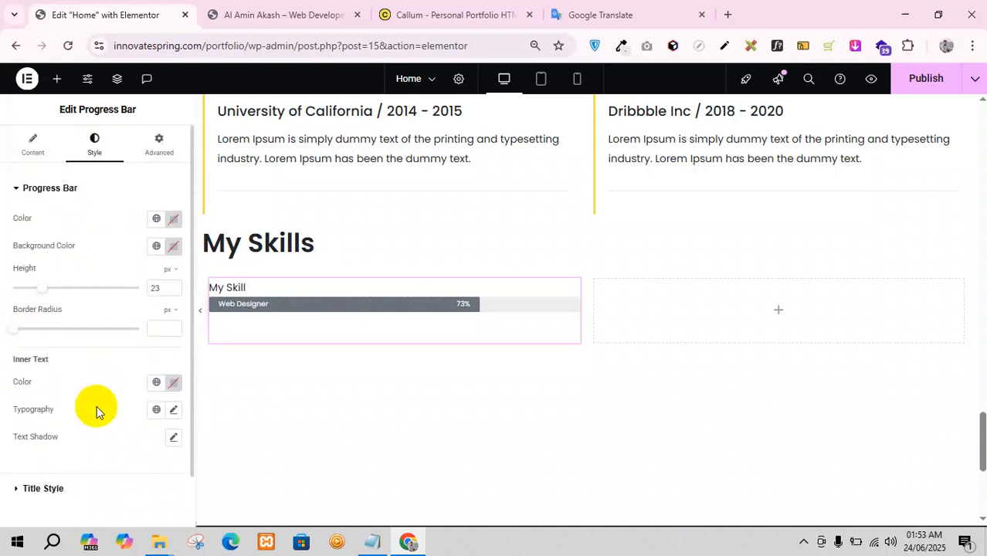
pyautogui.click(58, 488)
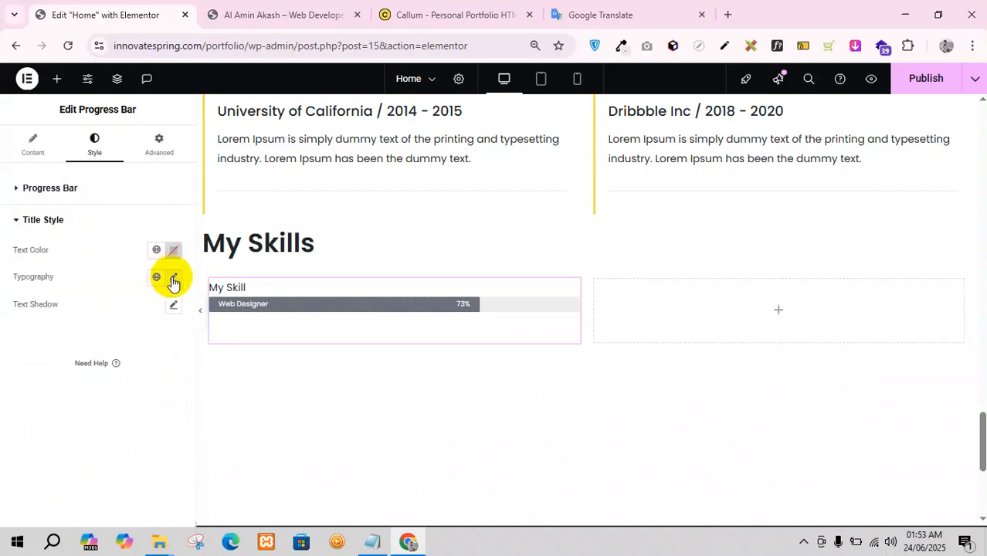
pyautogui.click(56, 186)
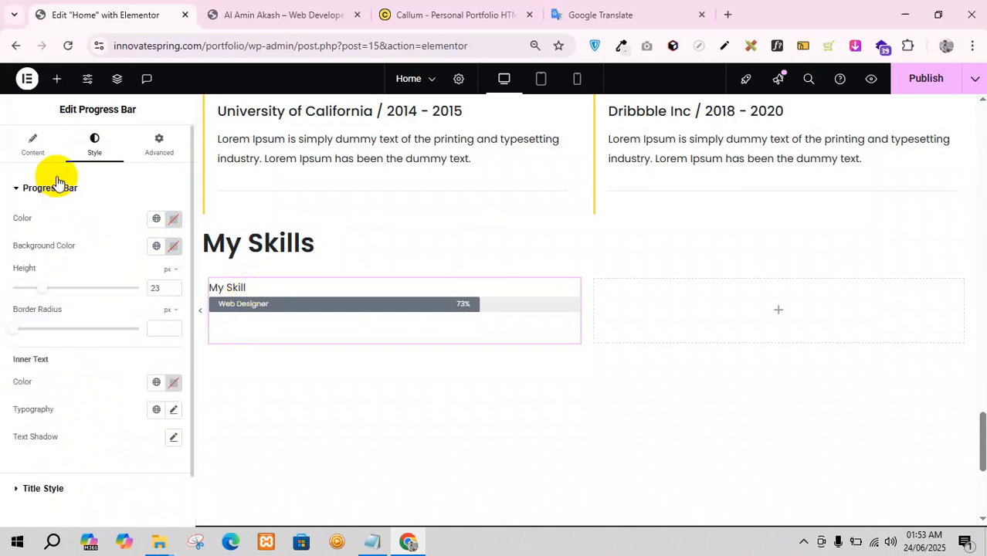
pyautogui.scroll(-1, 132, 302)
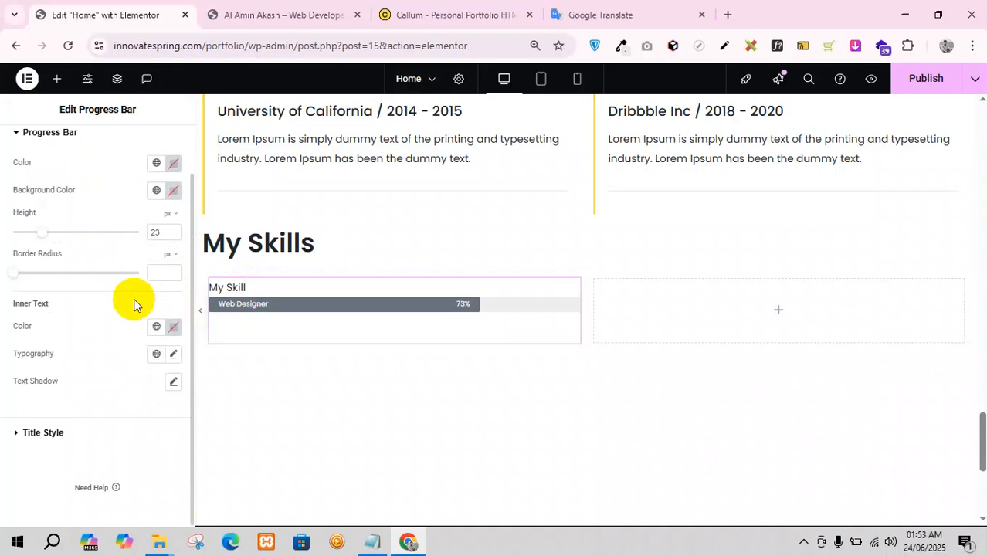
pyautogui.scroll(1, 33, 154)
pyautogui.click(34, 137)
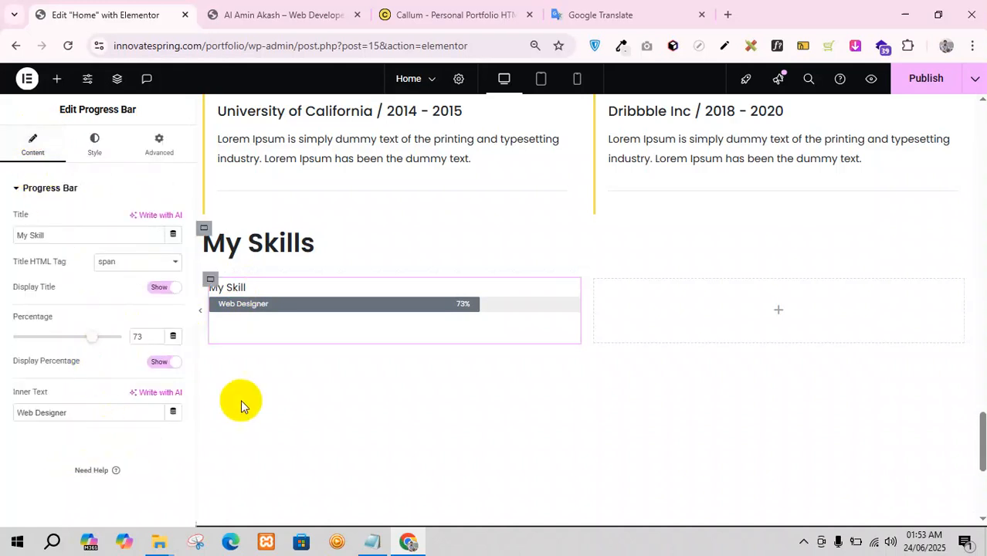
pyautogui.click(285, 14)
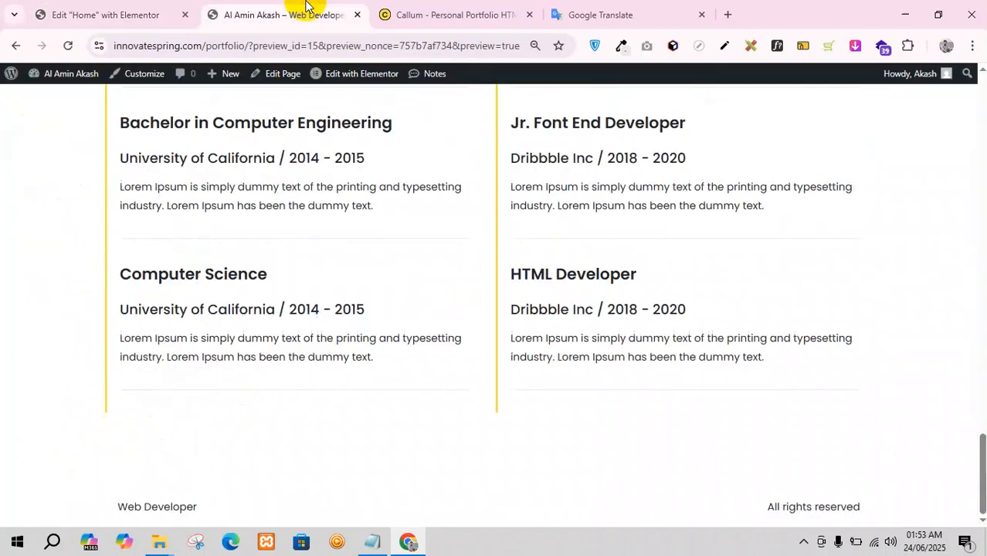
pyautogui.click(165, 15)
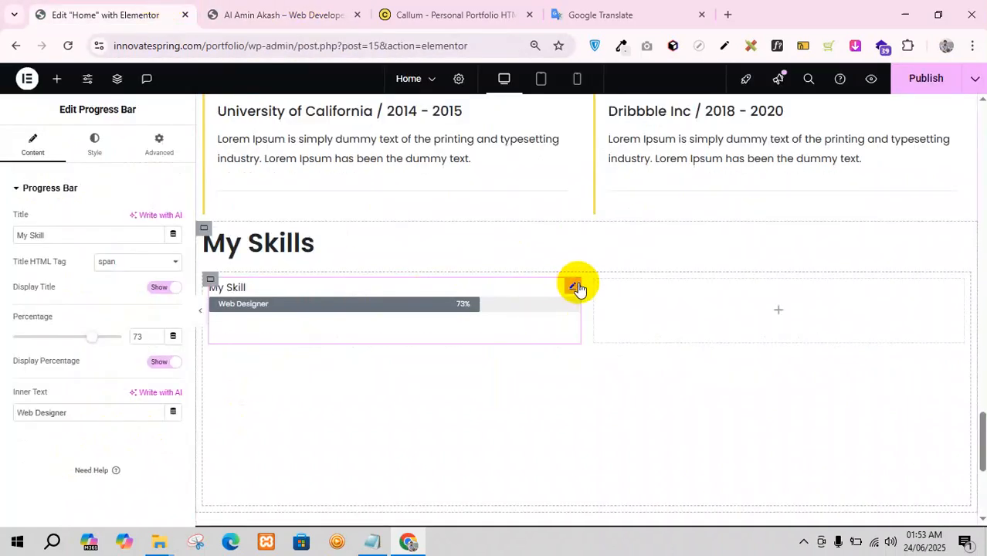
# - Set the progress bar's background color to the yellow global color Background
pyautogui.click(93, 145)
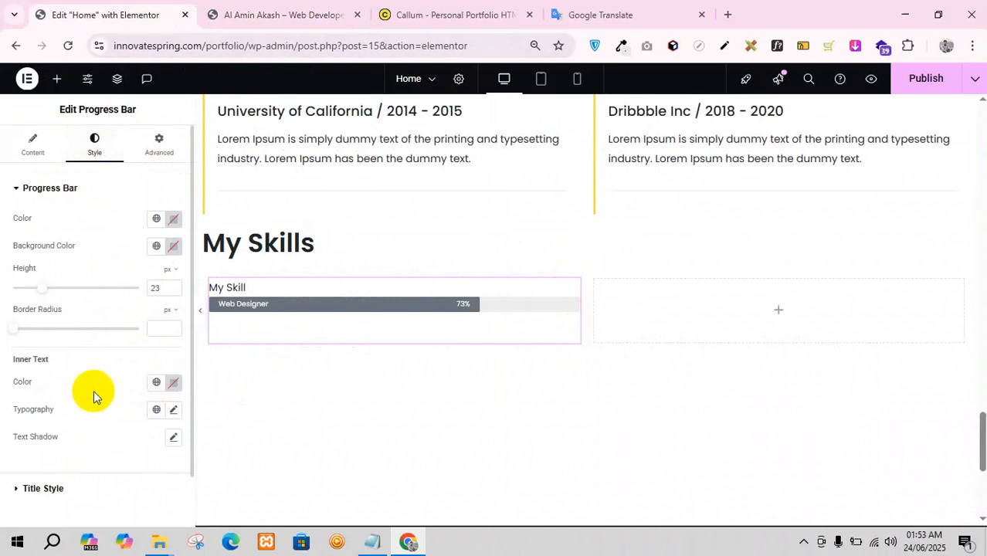
pyautogui.click(160, 218)
pyautogui.click(99, 236)
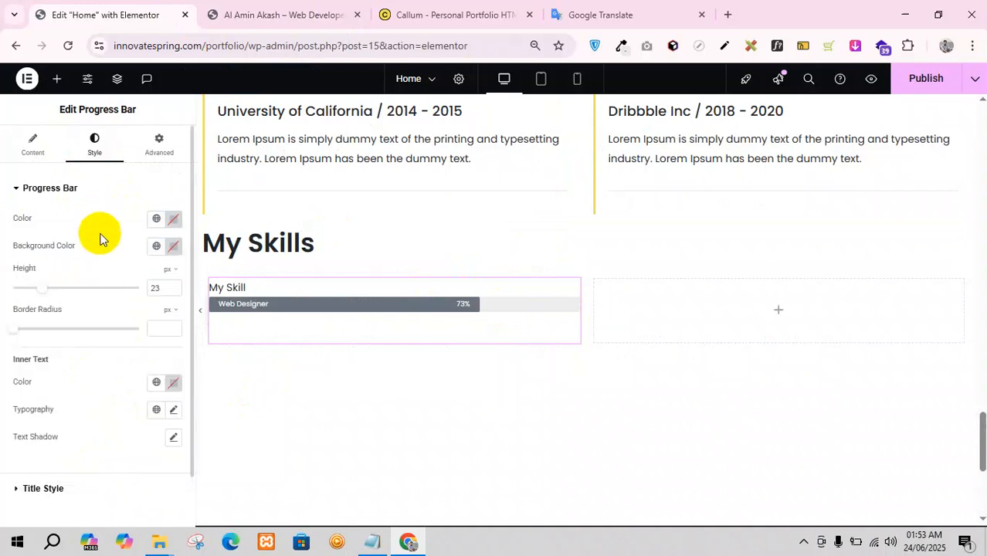
pyautogui.click(156, 247)
pyautogui.click(51, 463)
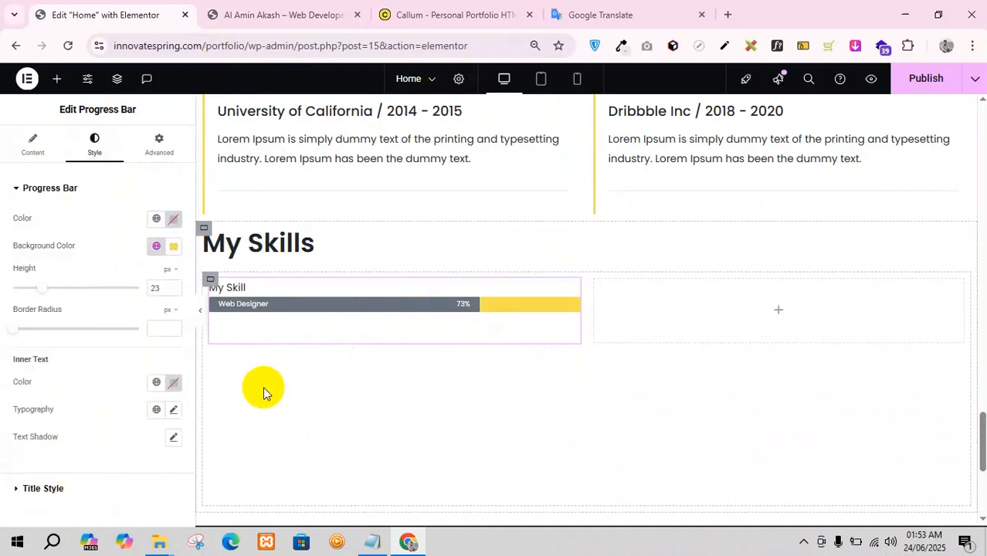
# - Following the Callum template, set the progress bar's background color to global Secondary and its bar color to the yellow global Background
pyautogui.click(345, 8)
pyautogui.click(414, 7)
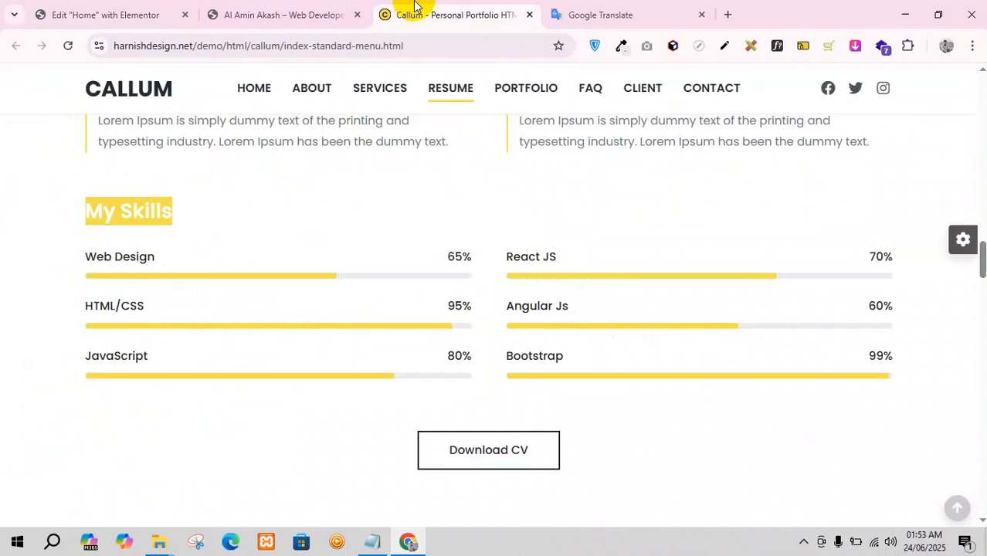
pyautogui.click(99, 8)
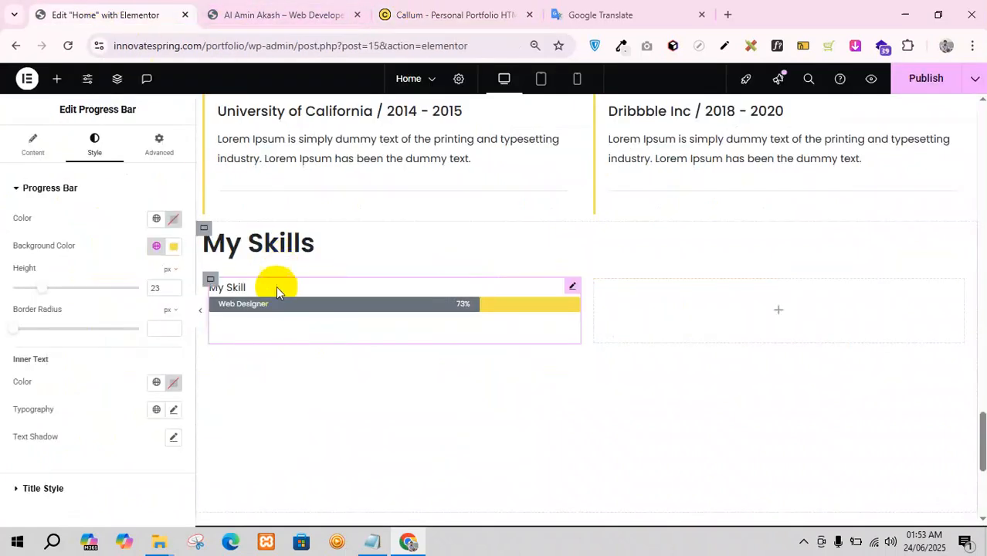
pyautogui.click(156, 245)
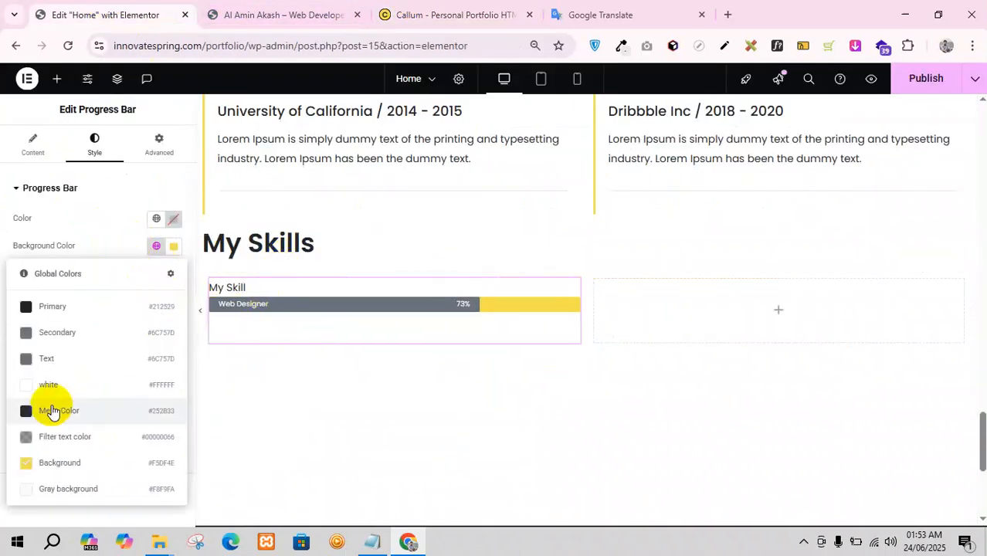
pyautogui.click(76, 340)
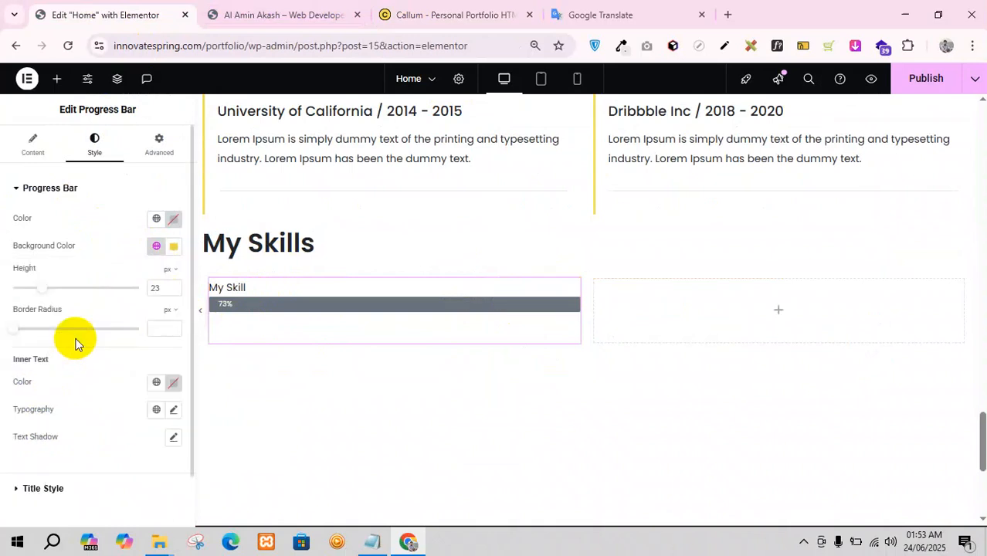
pyautogui.click(156, 219)
pyautogui.click(85, 431)
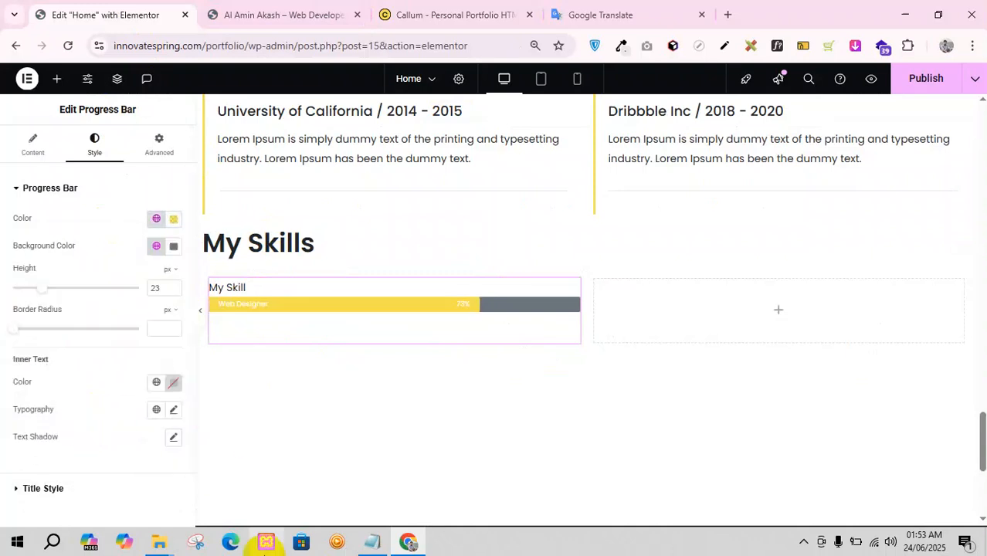
# - Duplicate the yellow Web Designer progress bar until the My Skills grid holds six bars in three rows of two
pyautogui.rightClick(570, 291)
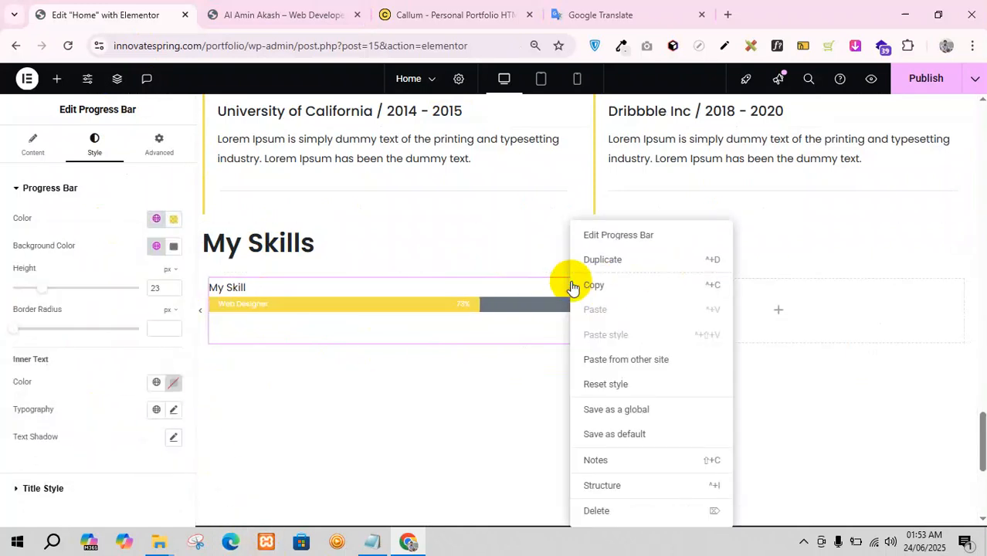
pyautogui.click(599, 284)
pyautogui.rightClick(677, 302)
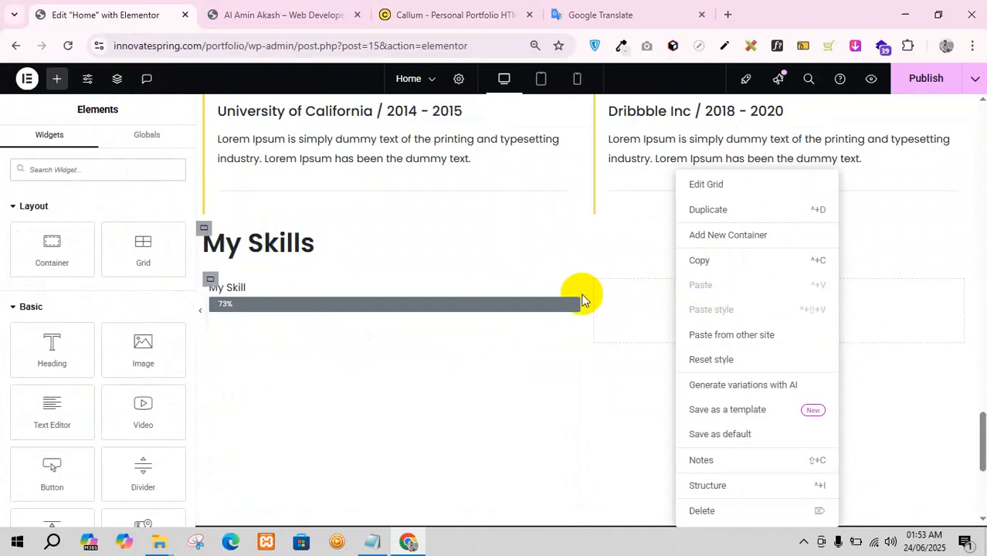
pyautogui.rightClick(492, 305)
pyautogui.click(525, 260)
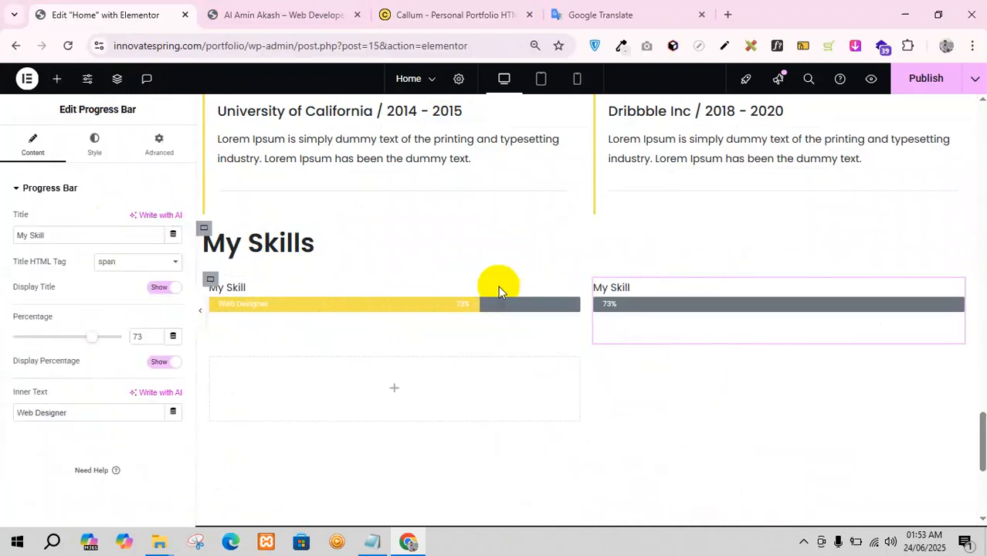
pyautogui.rightClick(469, 306)
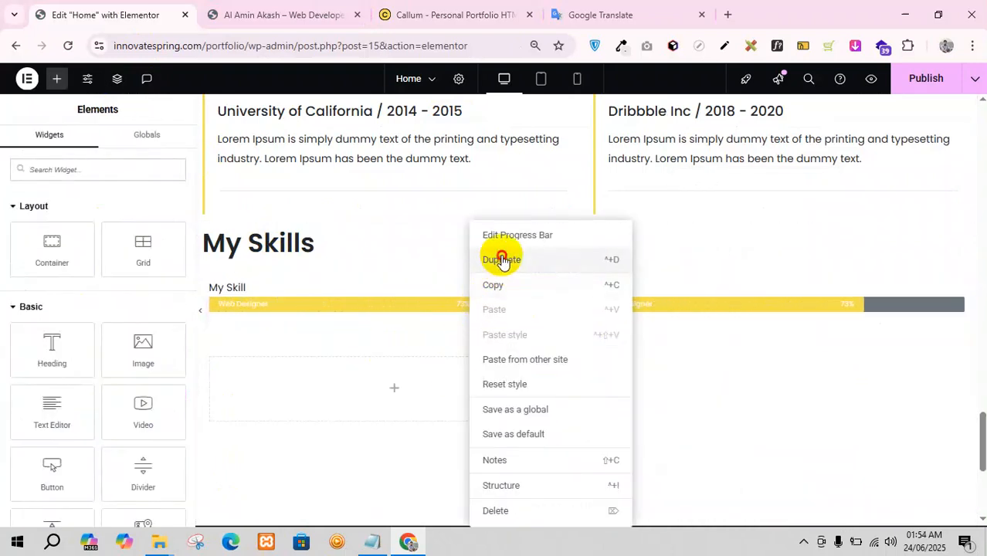
pyautogui.click(492, 258)
pyautogui.rightClick(456, 312)
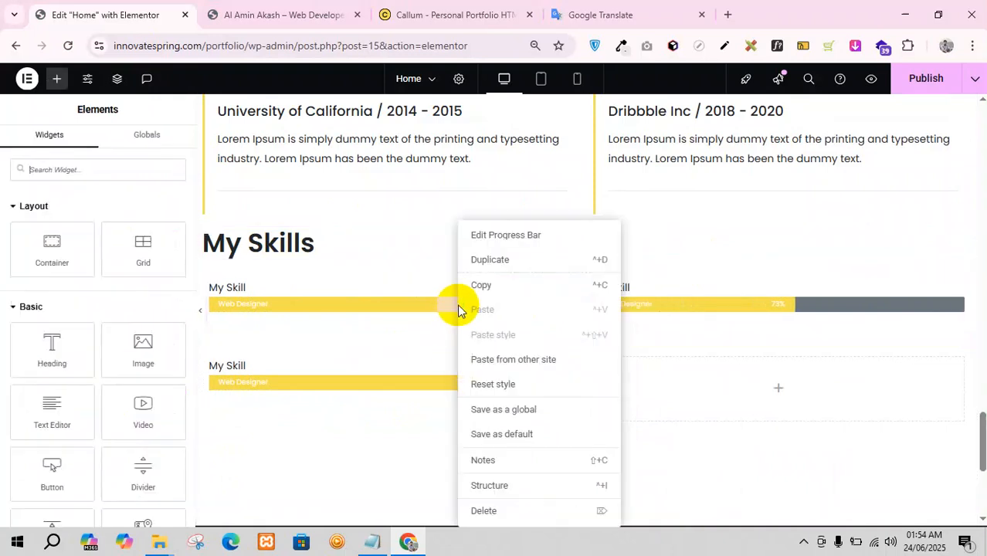
pyautogui.click(498, 263)
pyautogui.rightClick(450, 379)
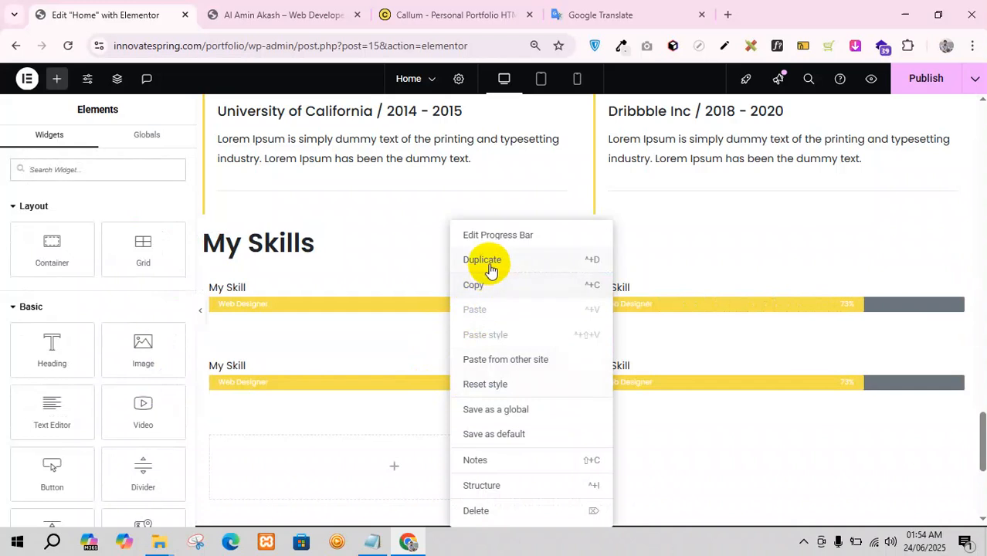
pyautogui.click(489, 261)
pyautogui.rightClick(422, 387)
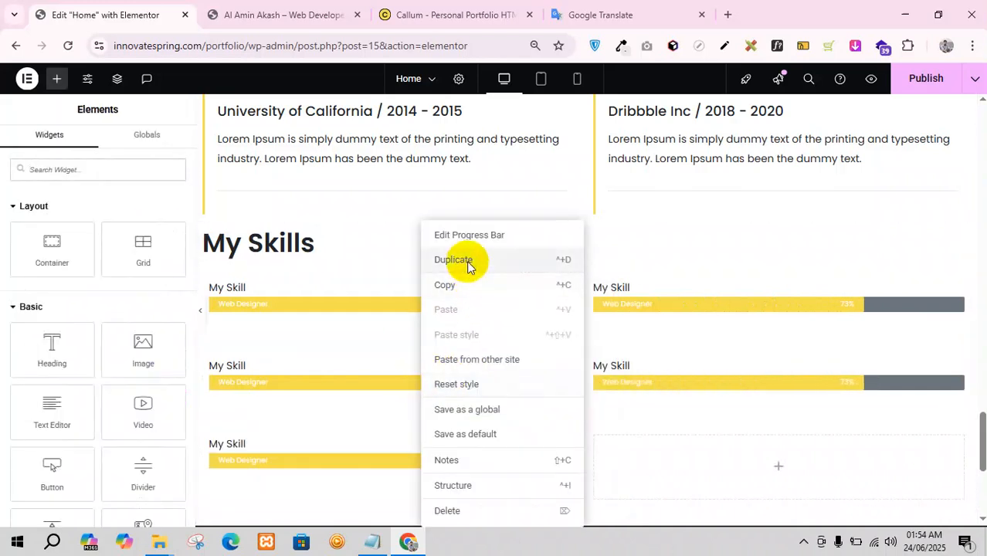
pyautogui.click(454, 260)
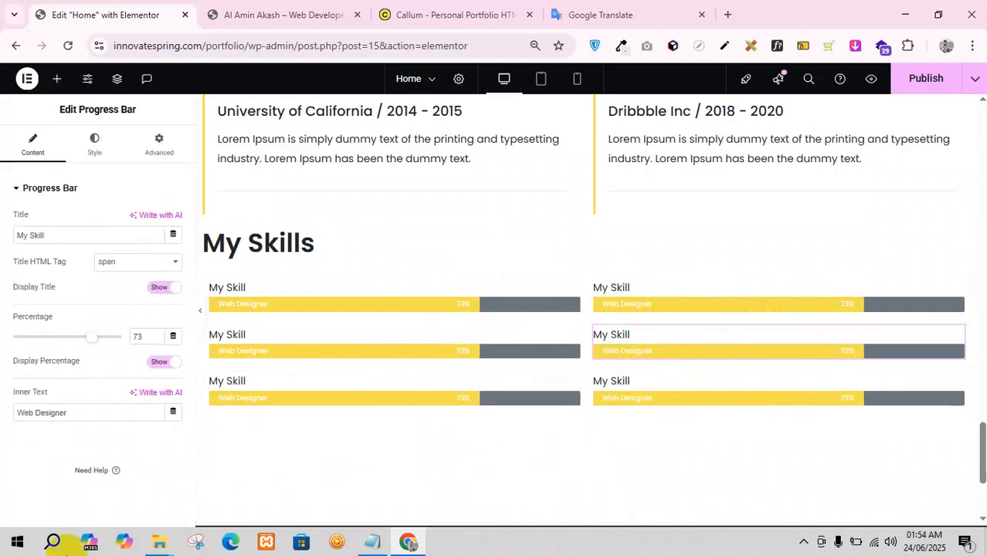
# - Copy React JS from the Callum template and use it as the title of the first-row, second-column progress bar
pyautogui.click(262, 15)
pyautogui.click(439, 14)
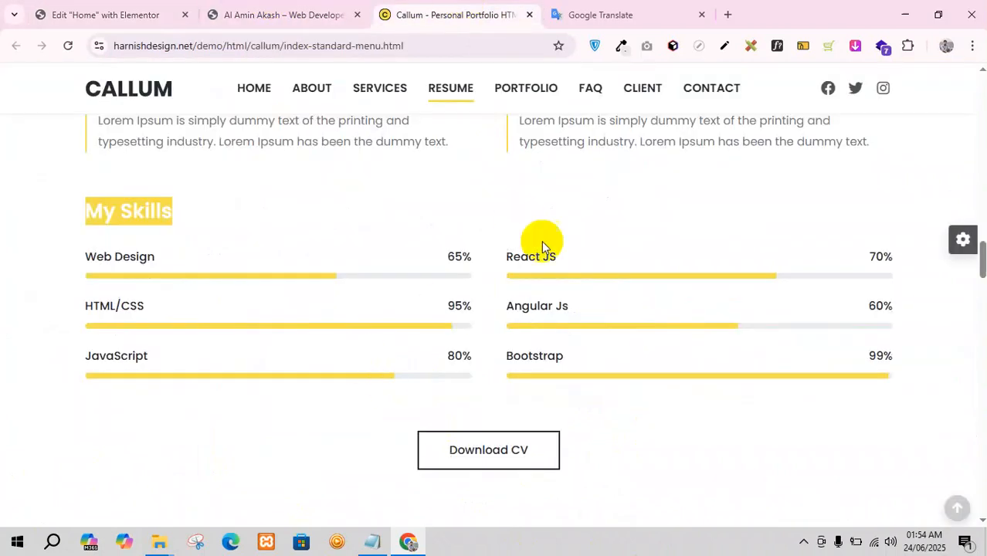
pyautogui.moveTo(561, 260); pyautogui.dragTo(502, 253)
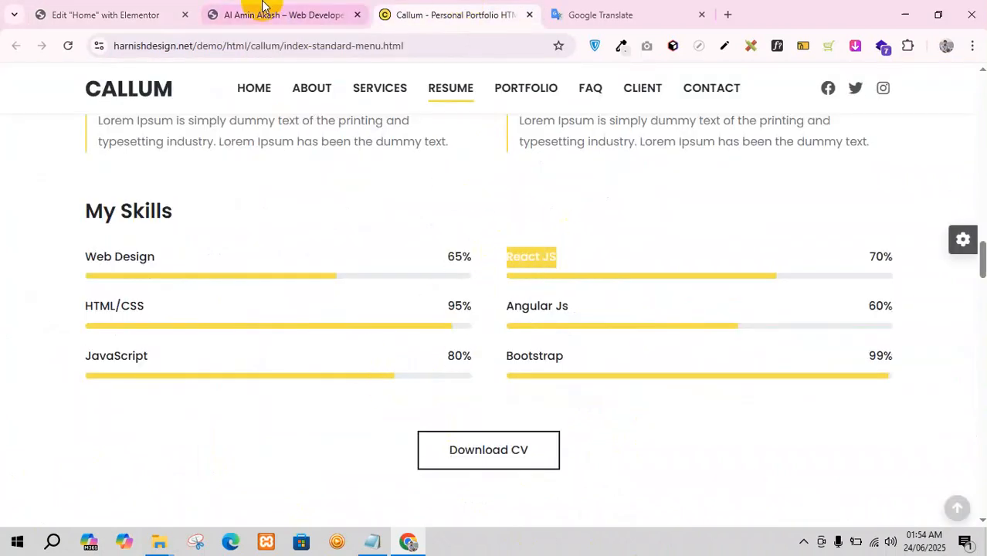
pyautogui.click(139, 15)
pyautogui.click(961, 286)
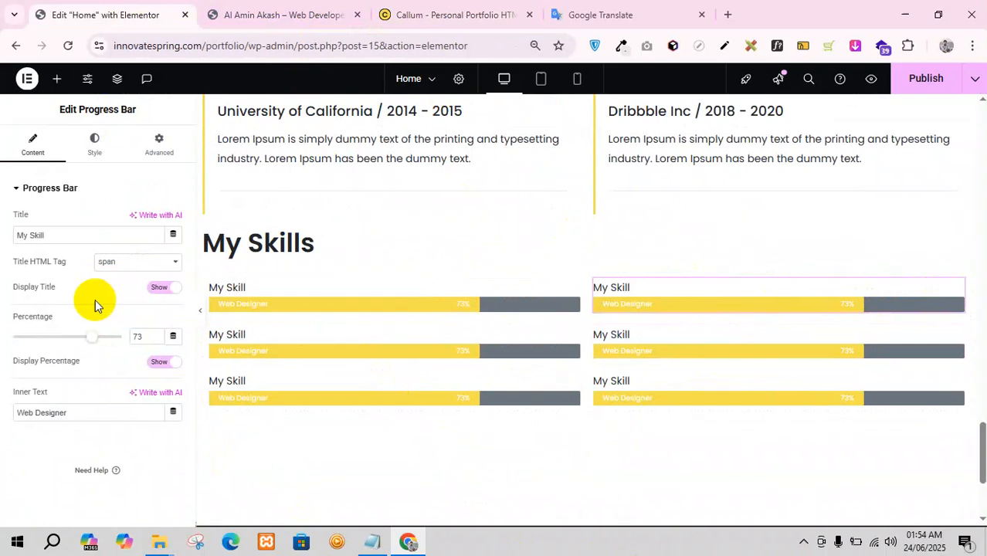
pyautogui.click(56, 231)
pyautogui.hotkey('ctrl', 'v')
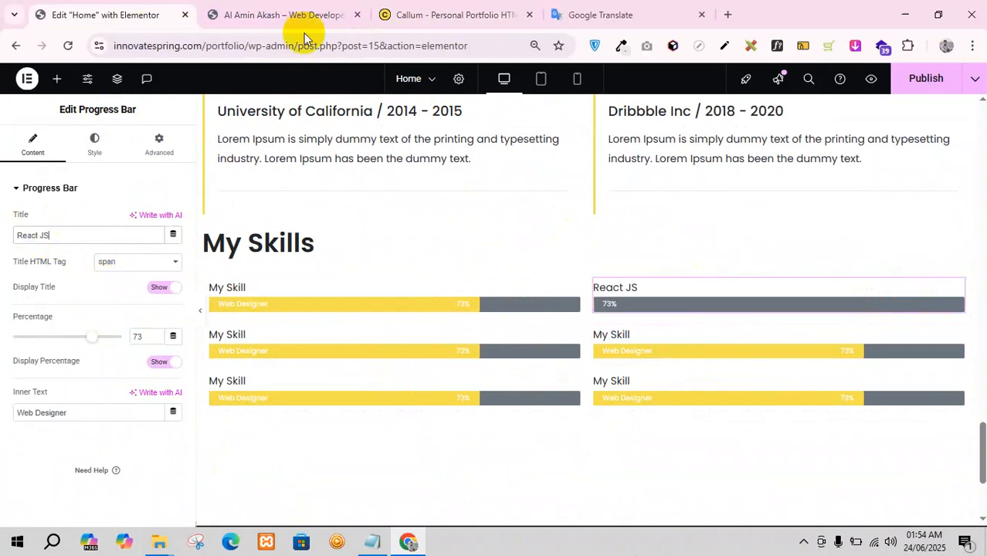
# - Copy HTML/CSS from the Callum template and use it as the title of the second-row, first-column progress bar
pyautogui.click(441, 15)
pyautogui.moveTo(155, 309); pyautogui.dragTo(77, 306)
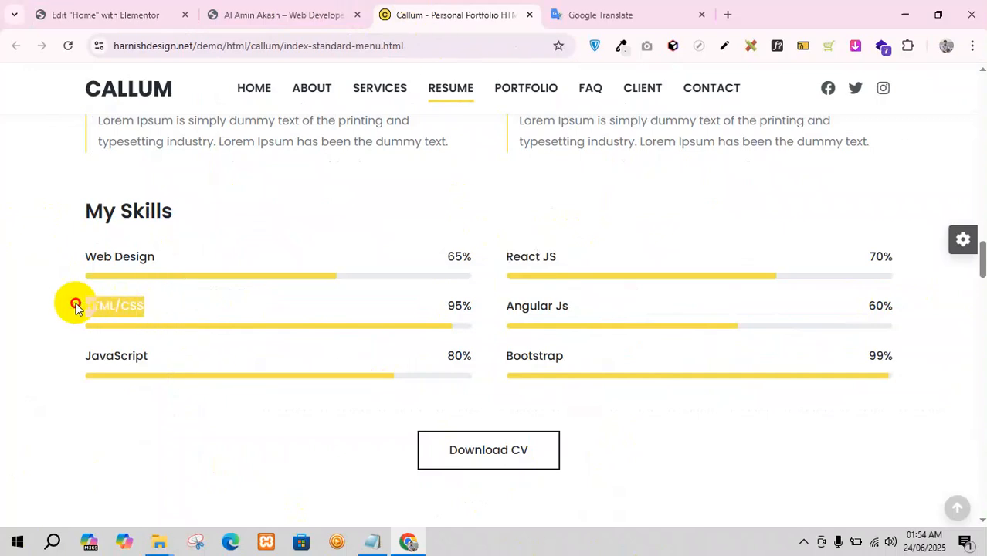
pyautogui.click(101, 12)
pyautogui.click(500, 340)
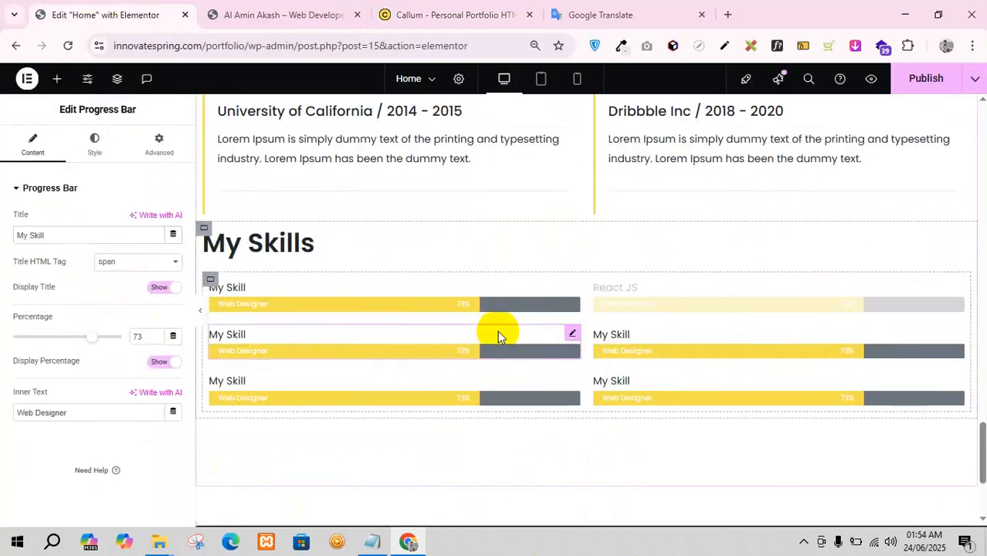
pyautogui.moveTo(46, 235); pyautogui.dragTo(1, 236)
pyautogui.hotkey('ctrl', 'v')
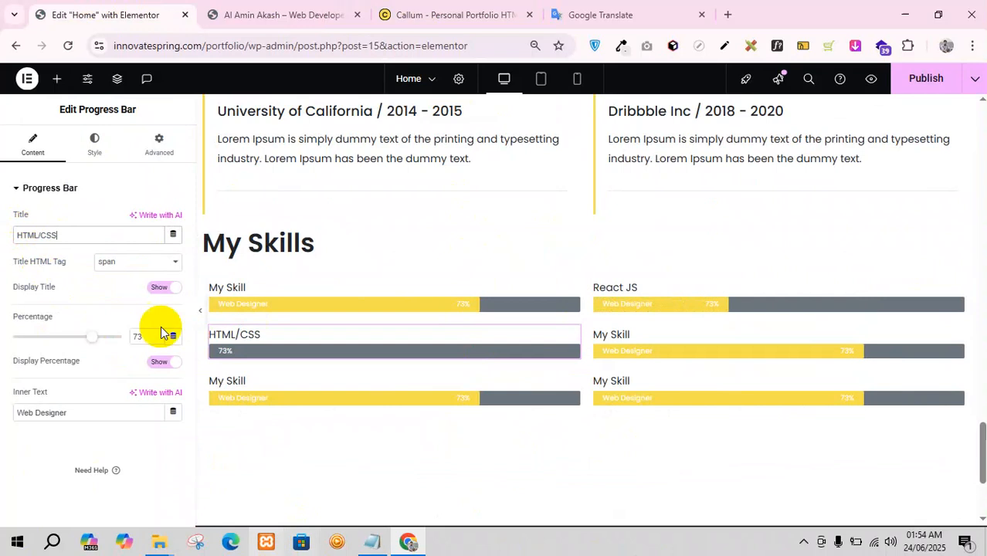
# - Title the second-row, second-column progress bar Angular Js from the Callum template and raise its percentage to 81
pyautogui.click(283, 13)
pyautogui.click(434, 18)
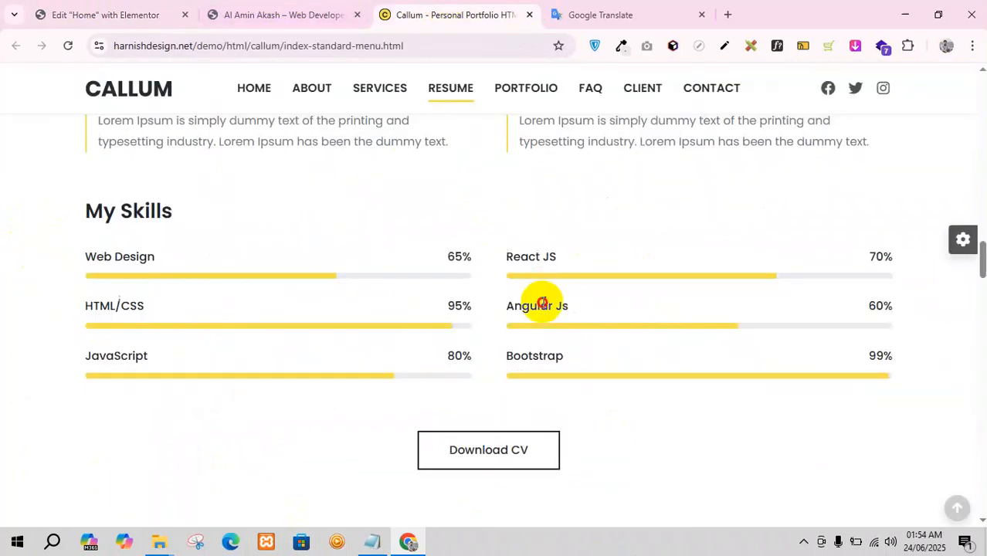
pyautogui.click(143, 9)
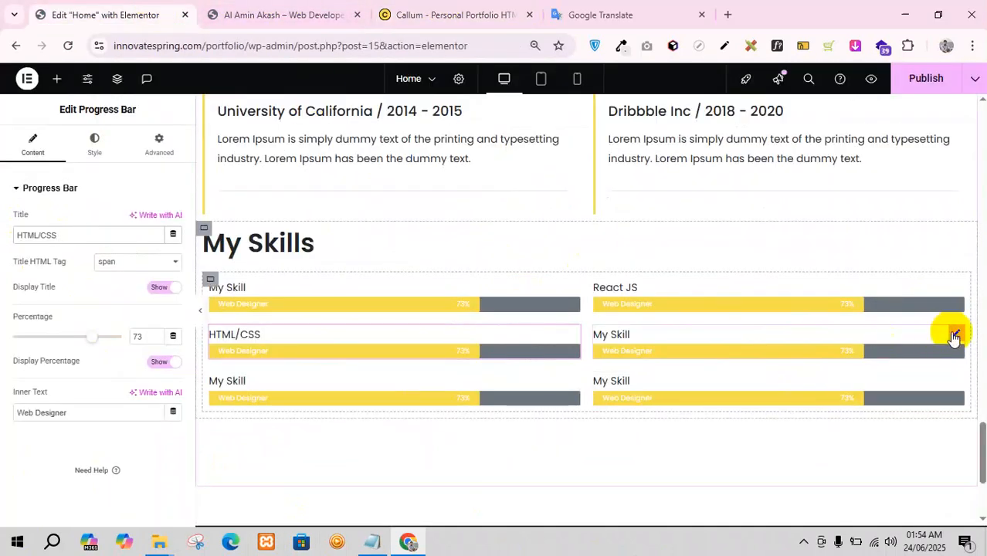
pyautogui.click(955, 331)
pyautogui.click(37, 238)
pyautogui.hotkey('ctrl', 'v')
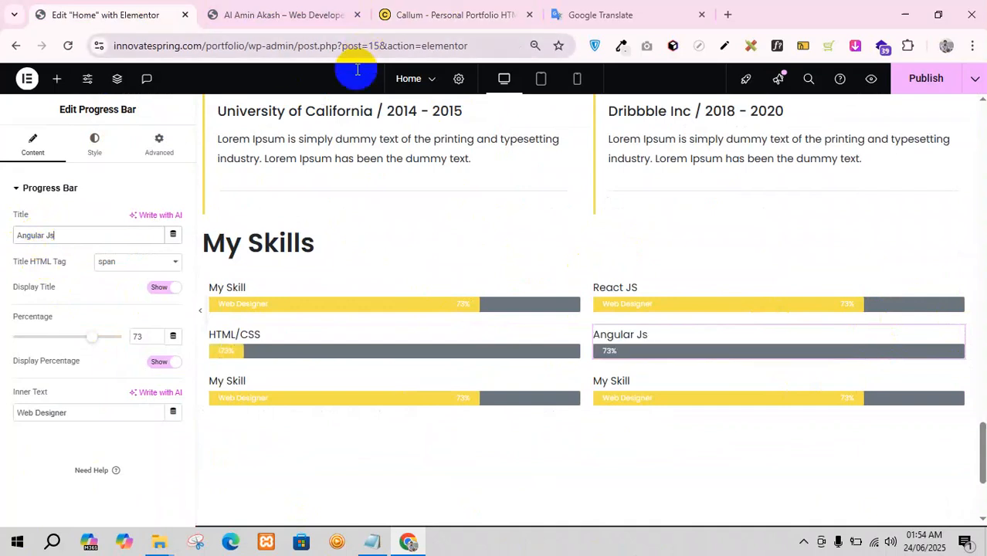
pyautogui.moveTo(93, 337); pyautogui.dragTo(101, 337)
# - Copy the JavaScript skill text from the Callum template and set the third-row, first-column bar's inner text to JavaScript80
pyautogui.click(448, 15)
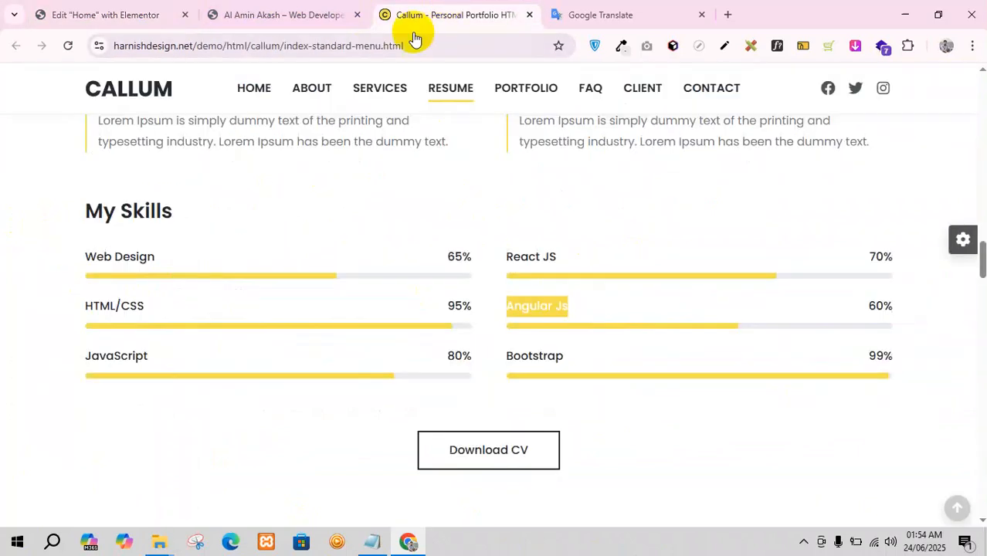
pyautogui.tripleClick(106, 360)
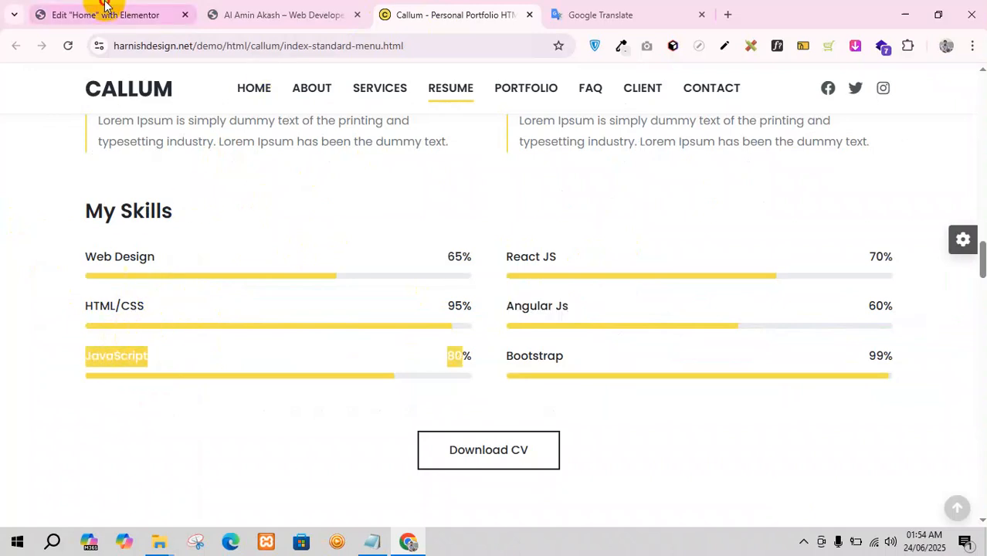
pyautogui.click(103, 12)
pyautogui.click(572, 379)
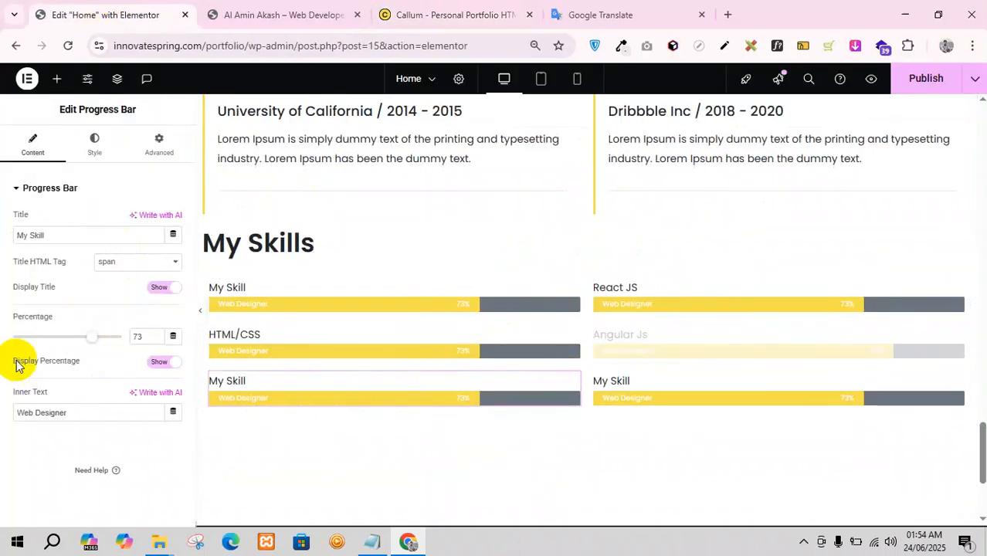
pyautogui.write('JavaScript80')
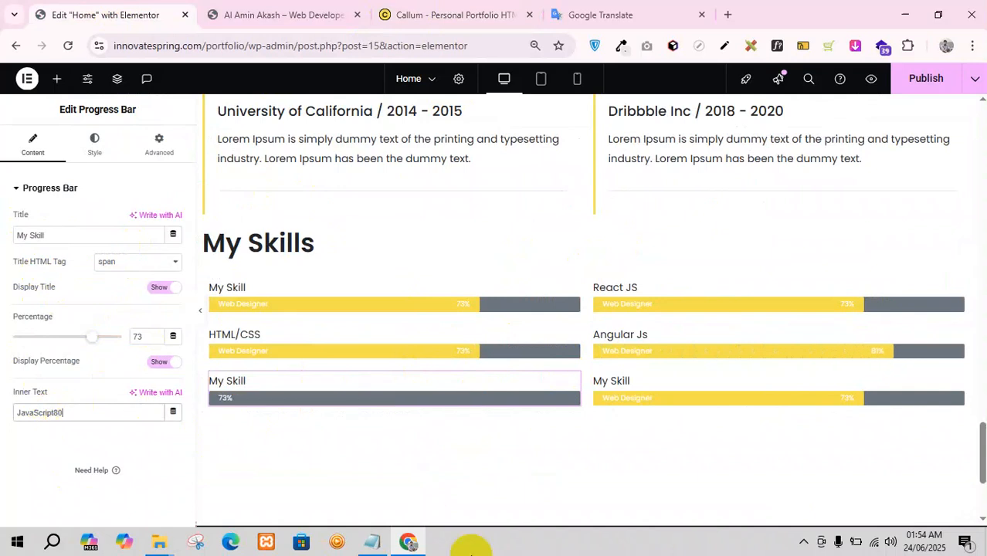
# - Copy the Bootstrap skill text from the Callum template and set the third-row, second-column bar's inner text to Bootstrap99
pyautogui.click(491, 11)
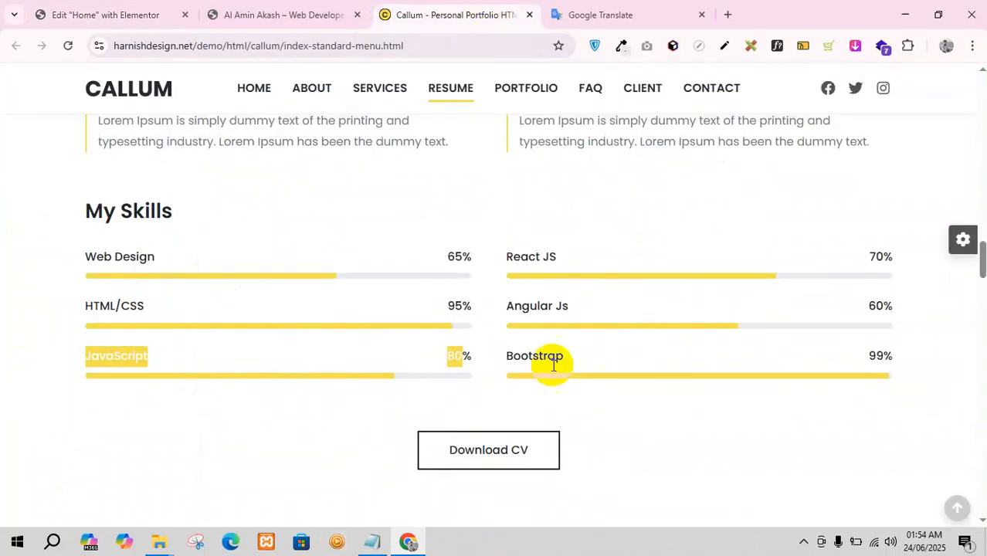
pyautogui.click(137, 11)
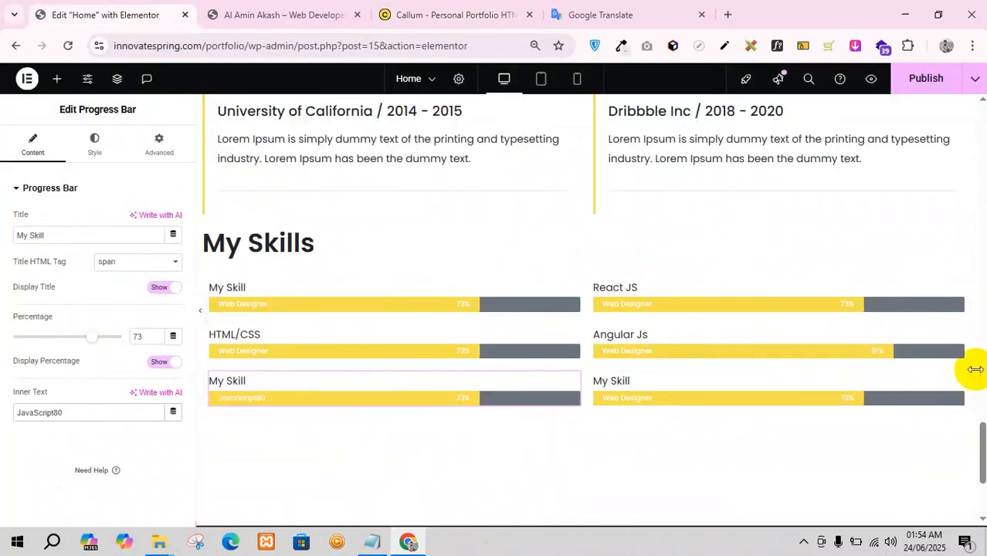
pyautogui.click(955, 383)
pyautogui.click(47, 414)
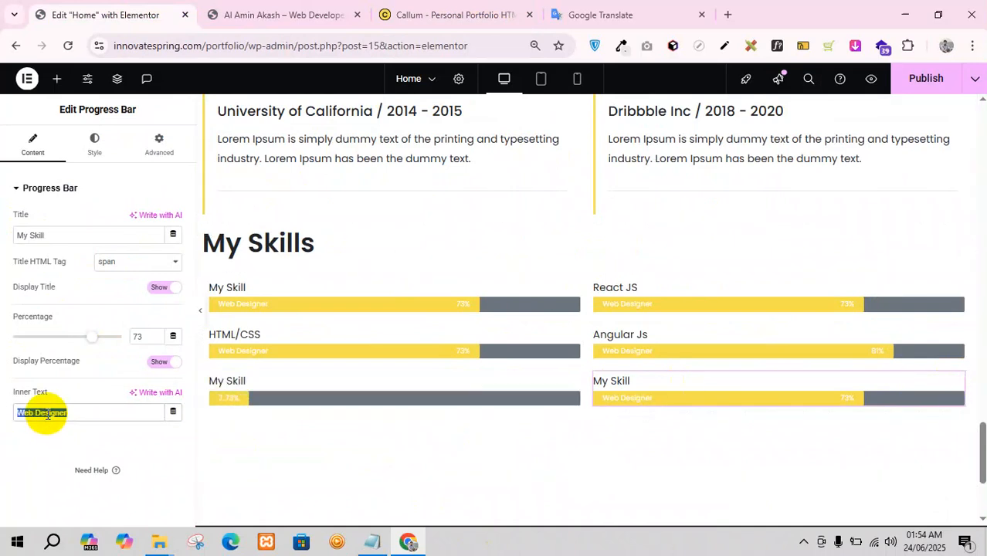
pyautogui.write('Bootstrap99')
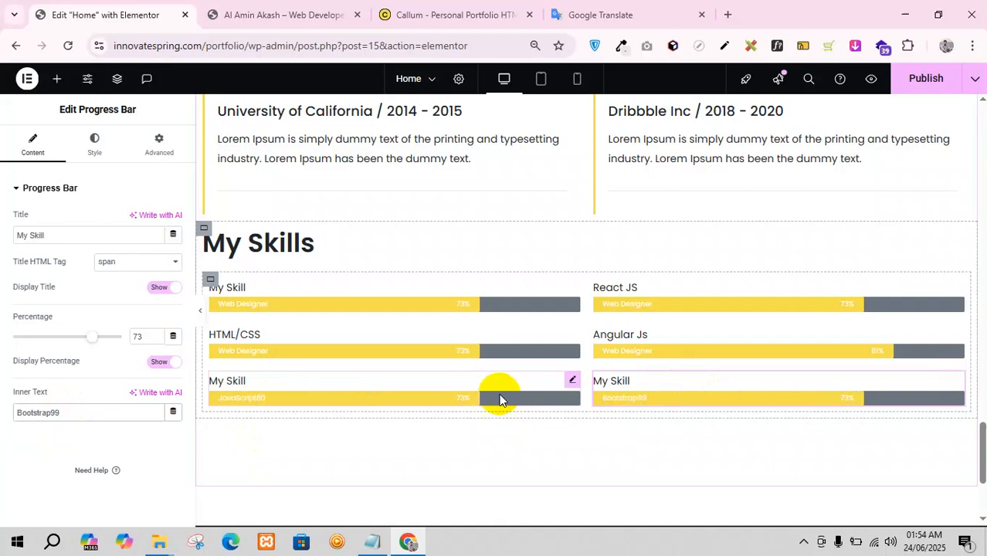
# - Add an empty full-width container below the progress bar grid, outside the grid but inside the My Skills section
pyautogui.scroll(-1, 499, 399)
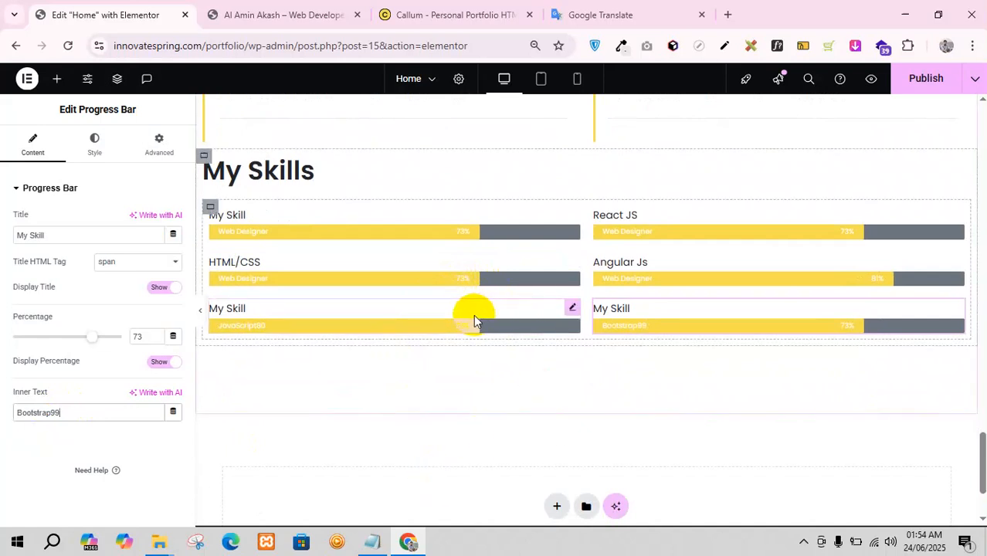
pyautogui.click(56, 78)
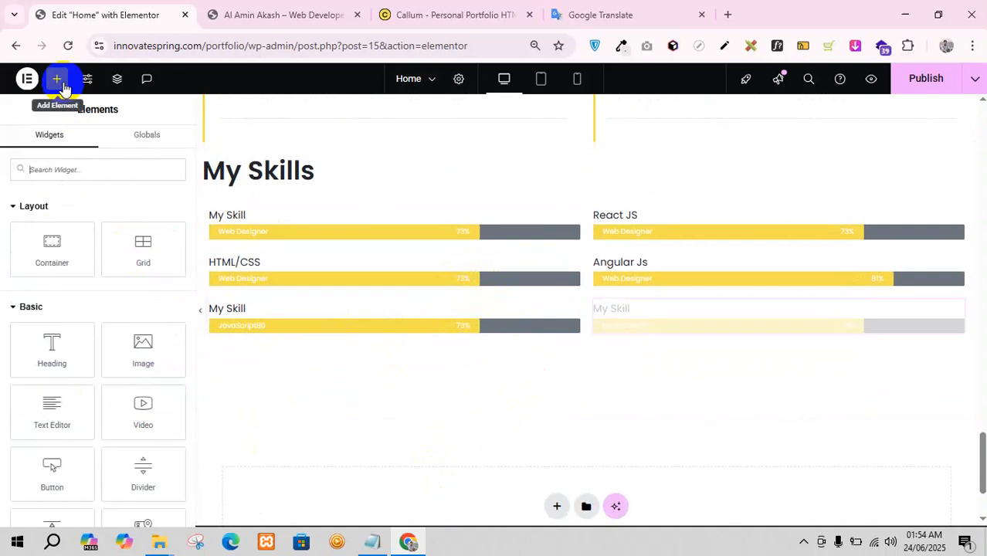
pyautogui.moveTo(53, 266); pyautogui.dragTo(294, 314)
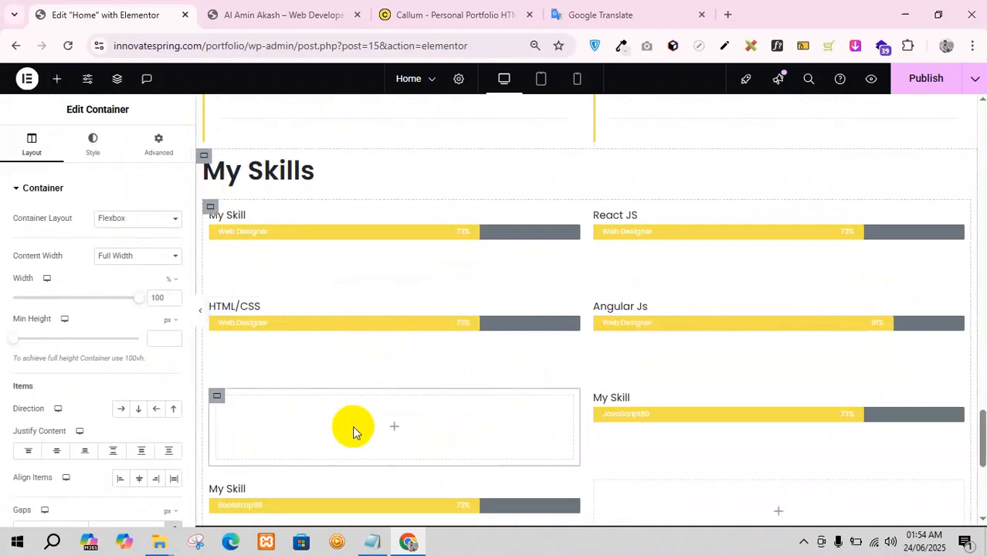
pyautogui.hotkey('ctrl', 'z')
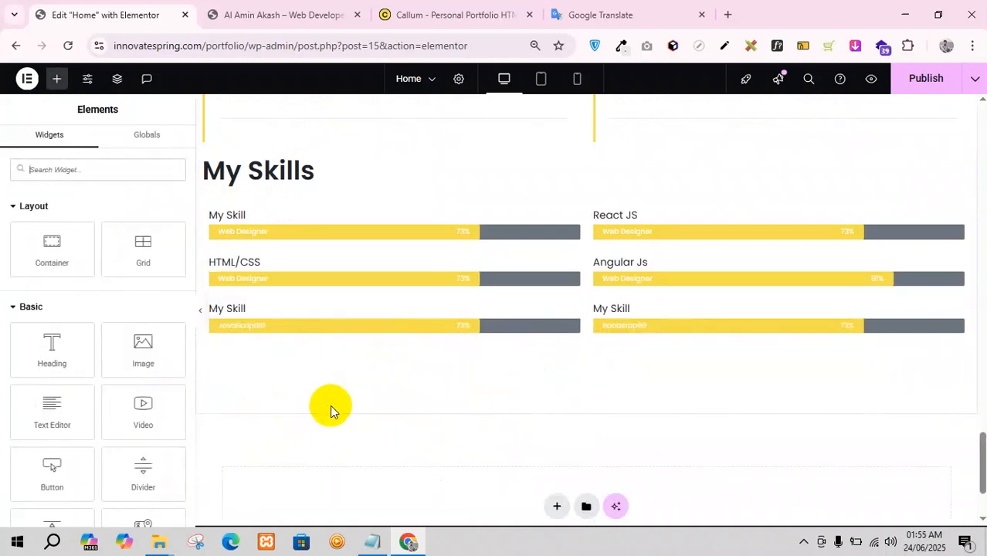
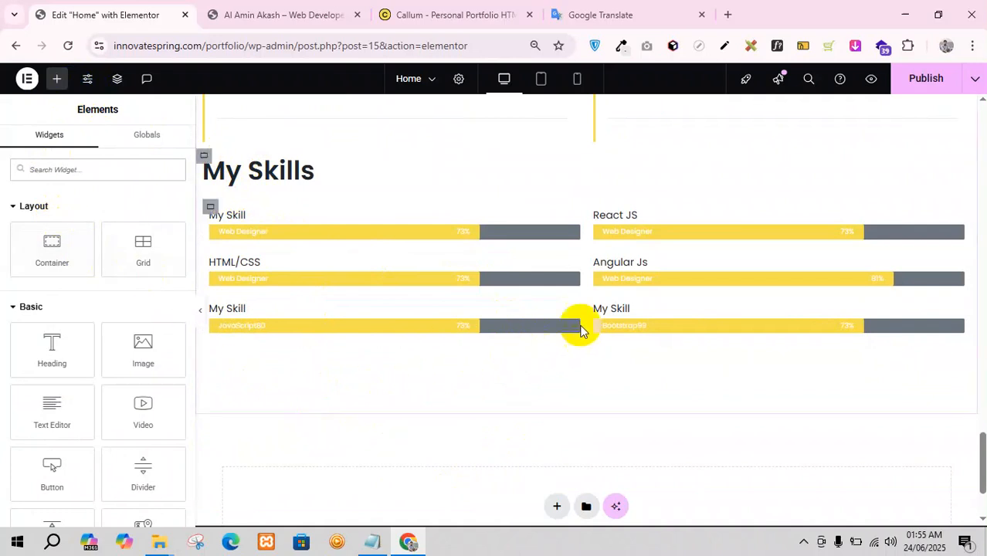
pyautogui.moveTo(59, 254); pyautogui.dragTo(898, 343)
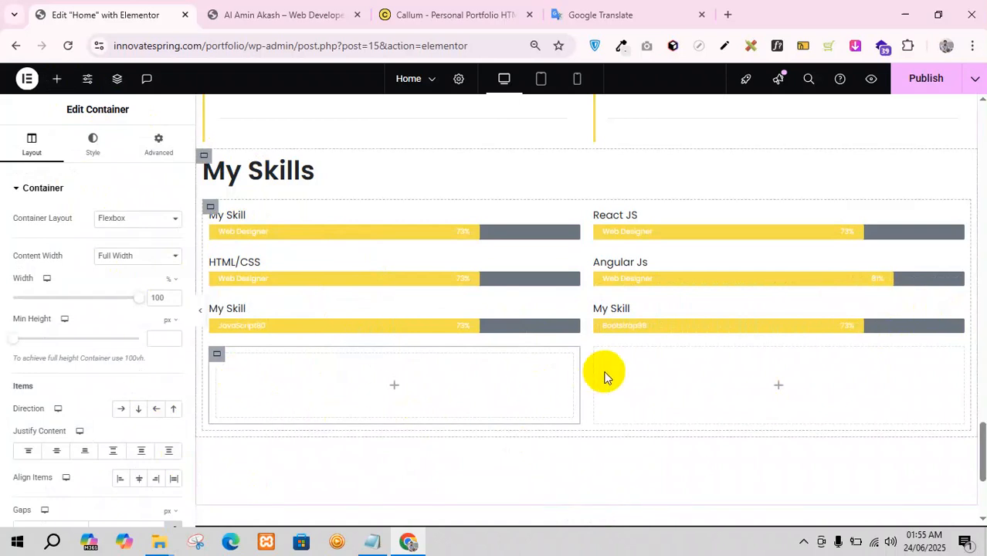
pyautogui.moveTo(220, 365); pyautogui.dragTo(233, 436)
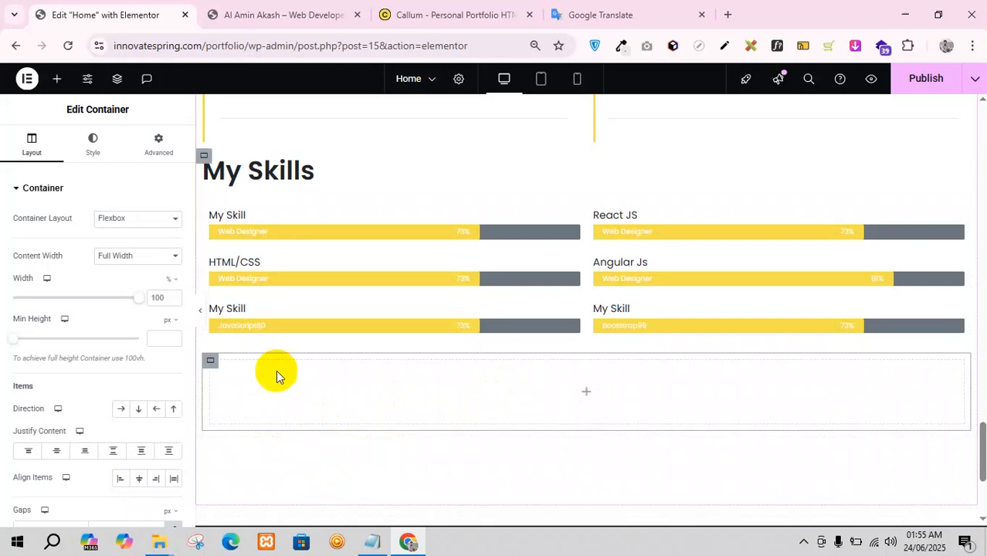
# - Add a Button widget to the empty container below the progress bar grid and center it
pyautogui.click(57, 79)
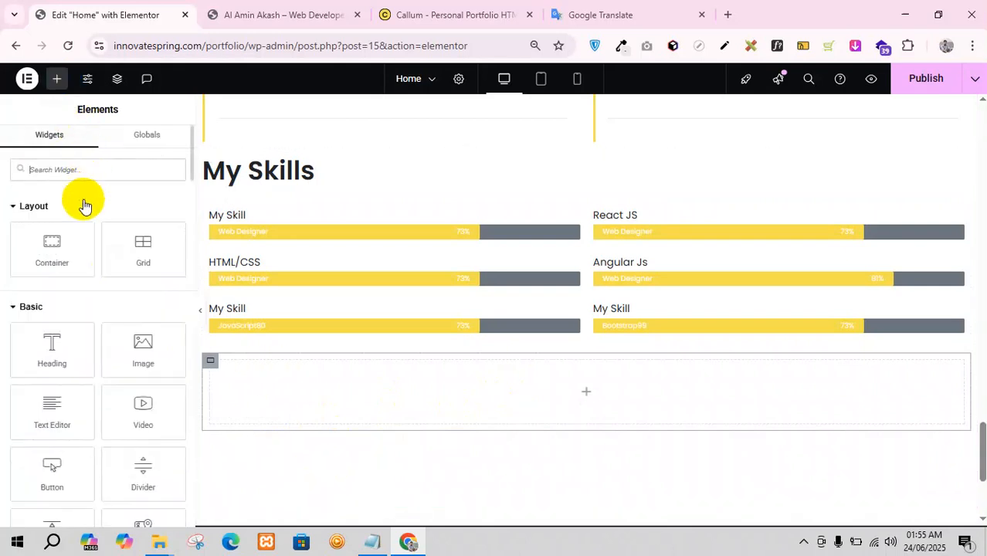
pyautogui.write('butt')
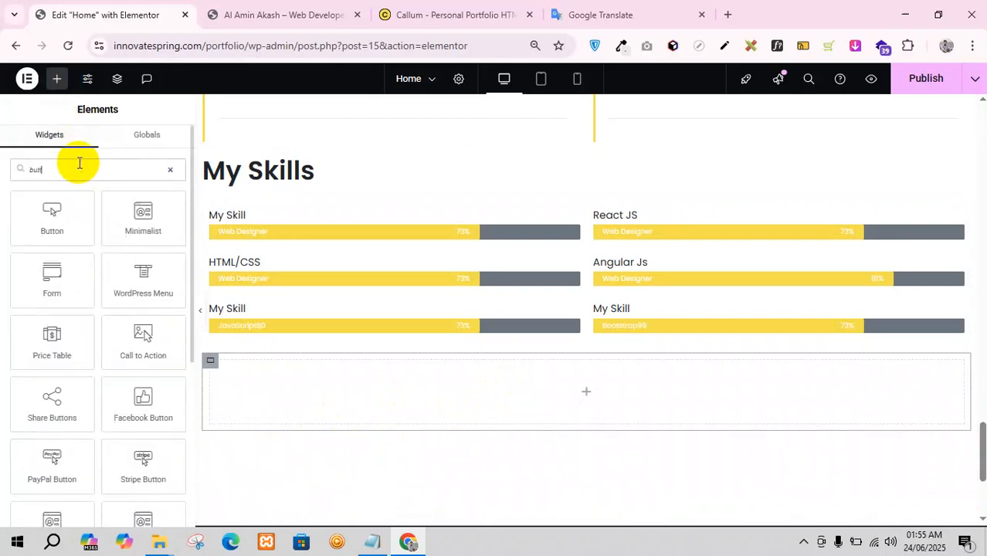
pyautogui.moveTo(52, 216); pyautogui.dragTo(498, 377)
pyautogui.click(95, 143)
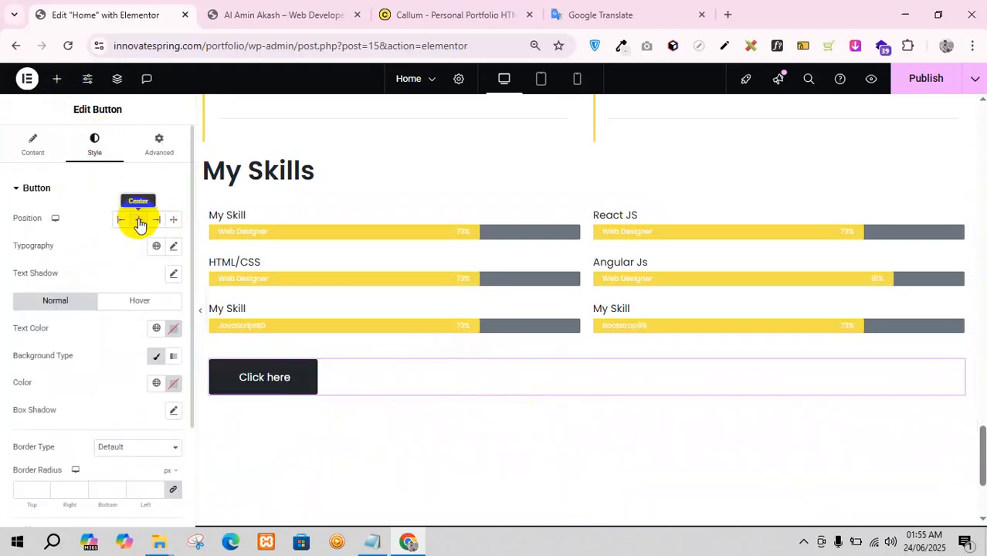
pyautogui.click(142, 220)
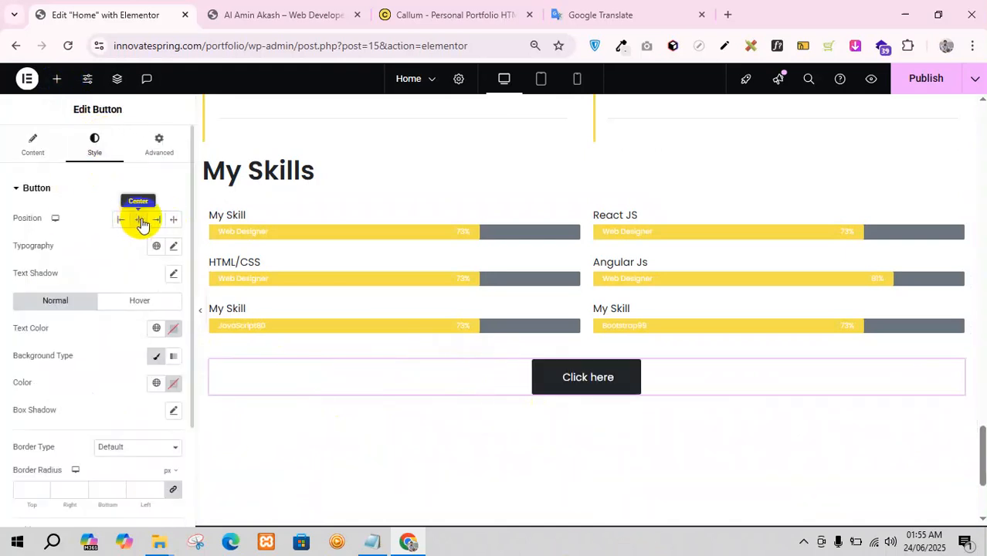
# - Copy the Download CV label from the Callum template's button and set it as the new button's text
pyautogui.click(319, 6)
pyautogui.click(448, 14)
pyautogui.moveTo(558, 452); pyautogui.dragTo(502, 458)
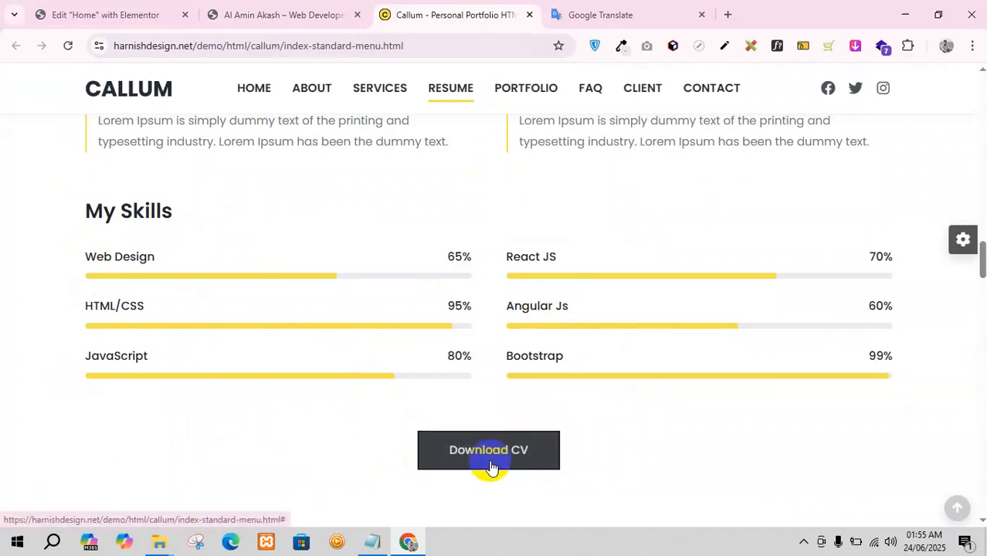
pyautogui.rightClick(516, 458)
pyautogui.click(540, 434)
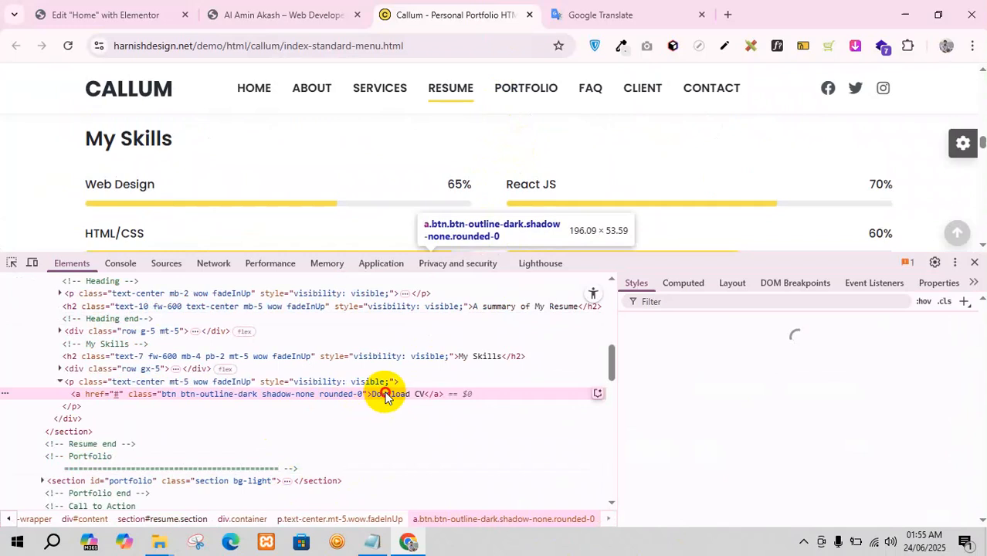
pyautogui.click(220, 10)
pyautogui.click(116, 15)
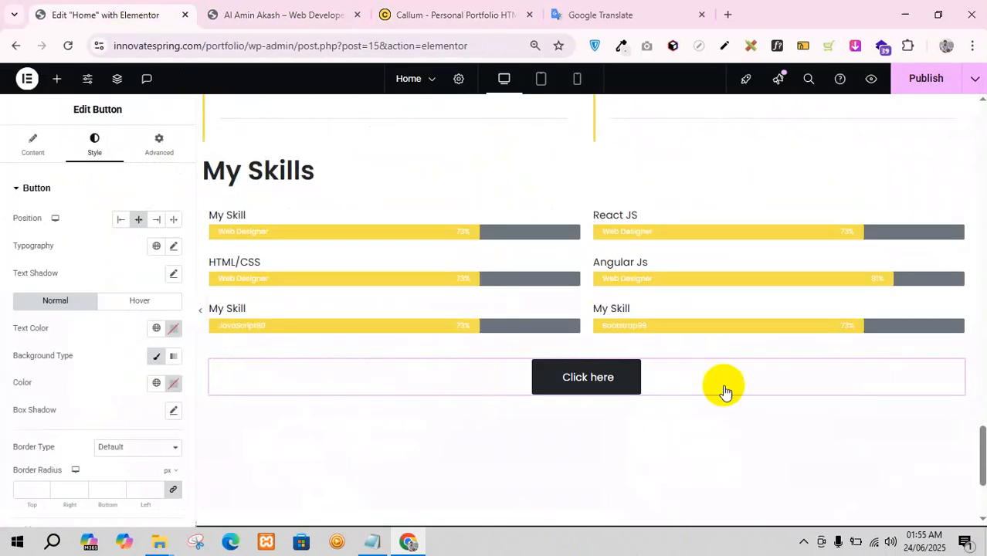
pyautogui.click(31, 148)
pyautogui.moveTo(147, 246); pyautogui.dragTo(79, 247)
pyautogui.write('Download CV')
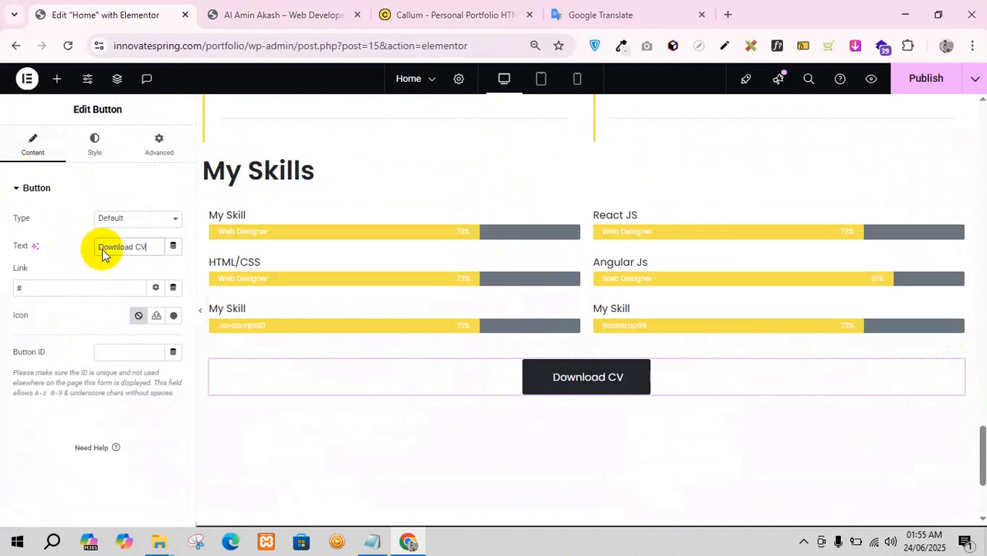
# - Check the Callum template's Download CV button, then give the new button a solid 2 px border in the global Primary color
pyautogui.click(305, 11)
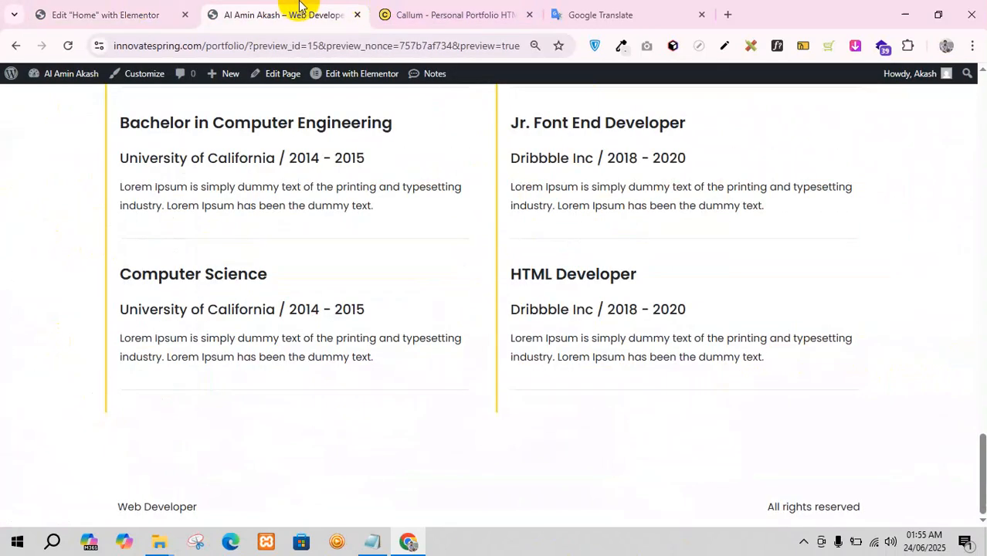
pyautogui.click(417, 9)
pyautogui.scroll(-4, 573, 201)
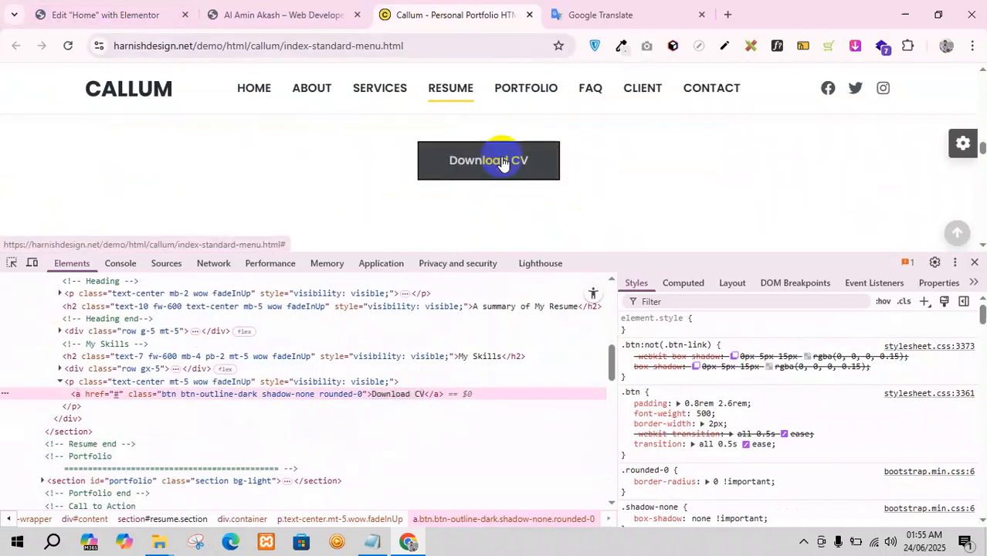
pyautogui.click(115, 14)
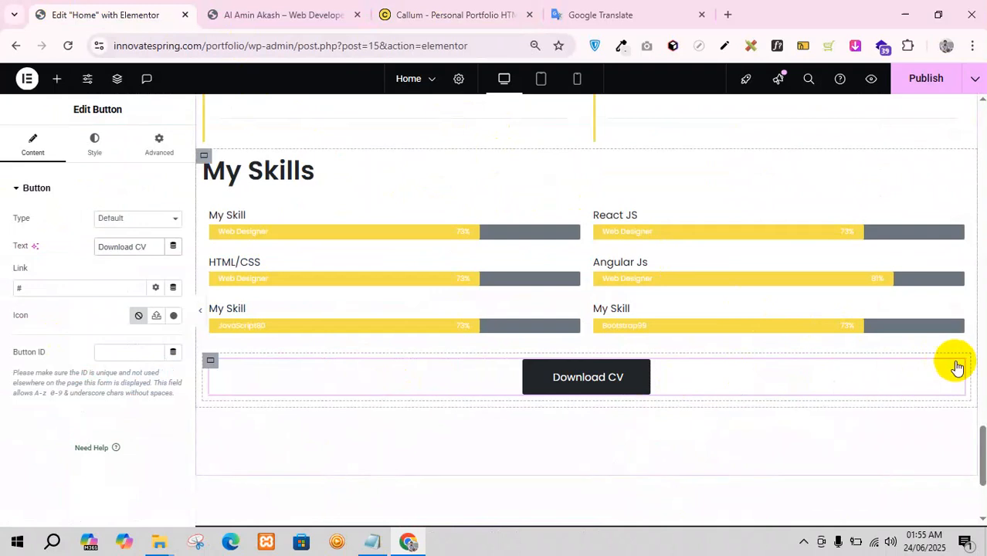
pyautogui.click(104, 148)
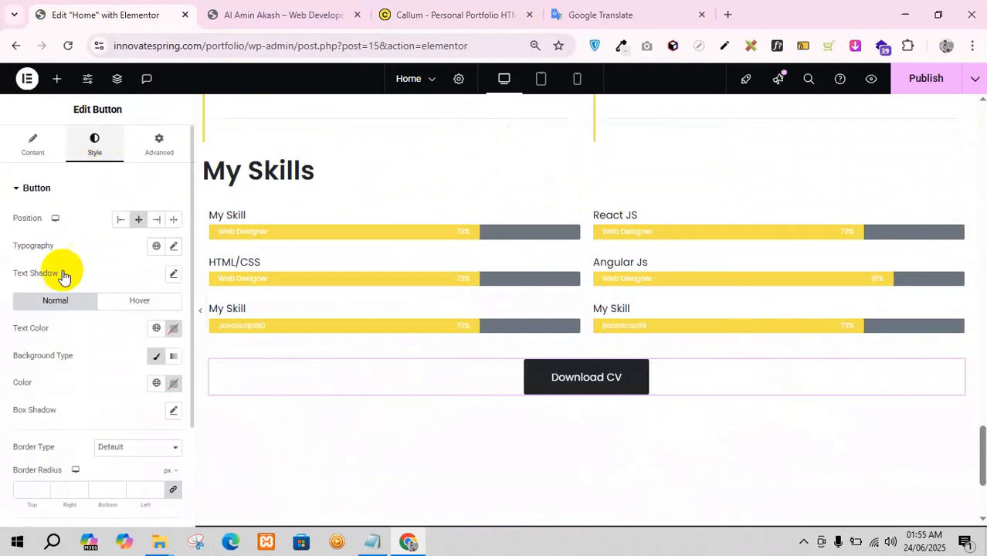
pyautogui.scroll(-2, 46, 340)
pyautogui.click(116, 316)
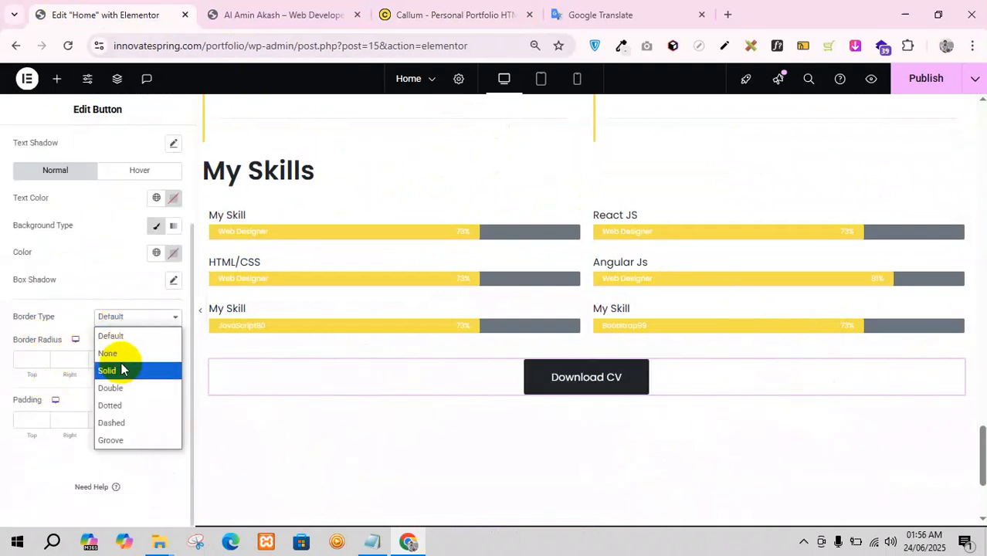
pyautogui.click(124, 371)
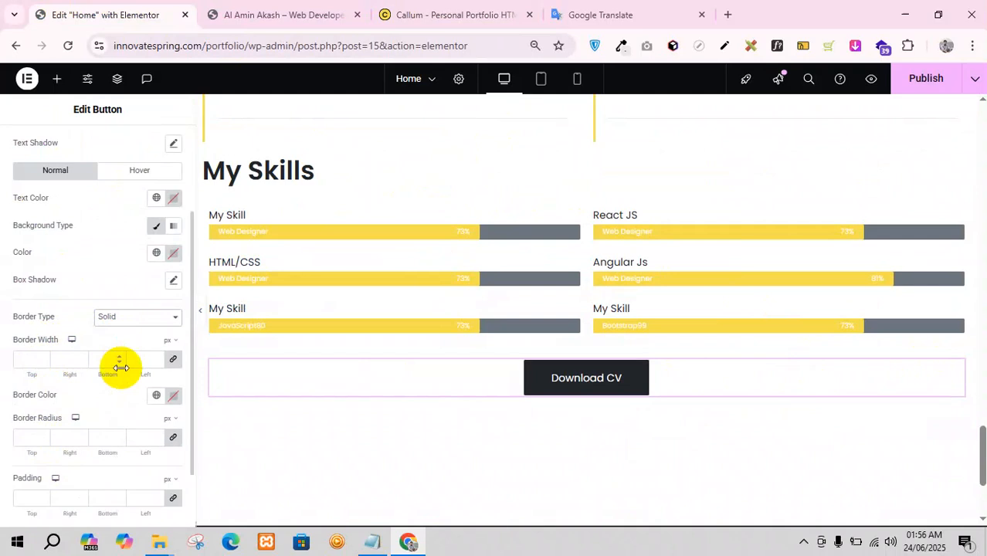
pyautogui.click(31, 363)
pyautogui.write('2')
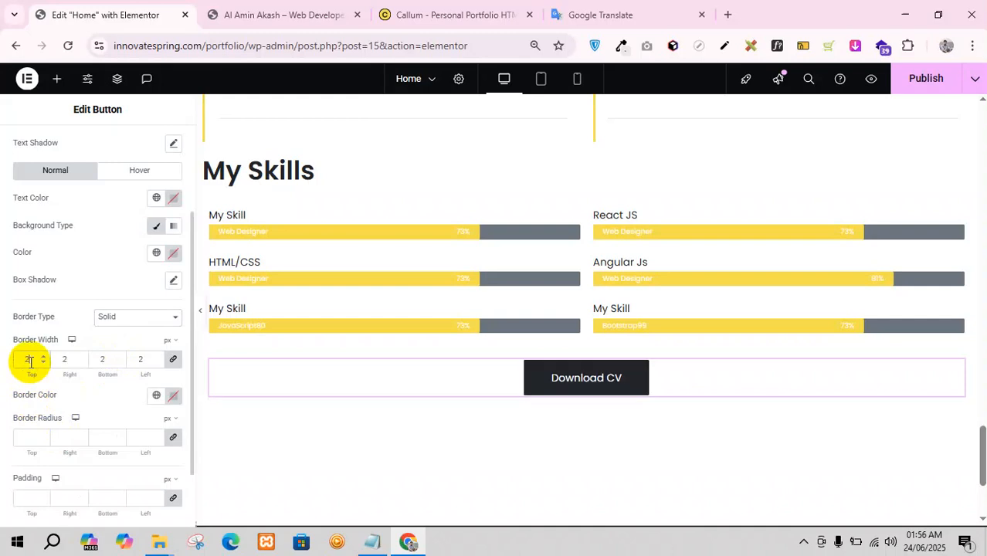
pyautogui.click(156, 398)
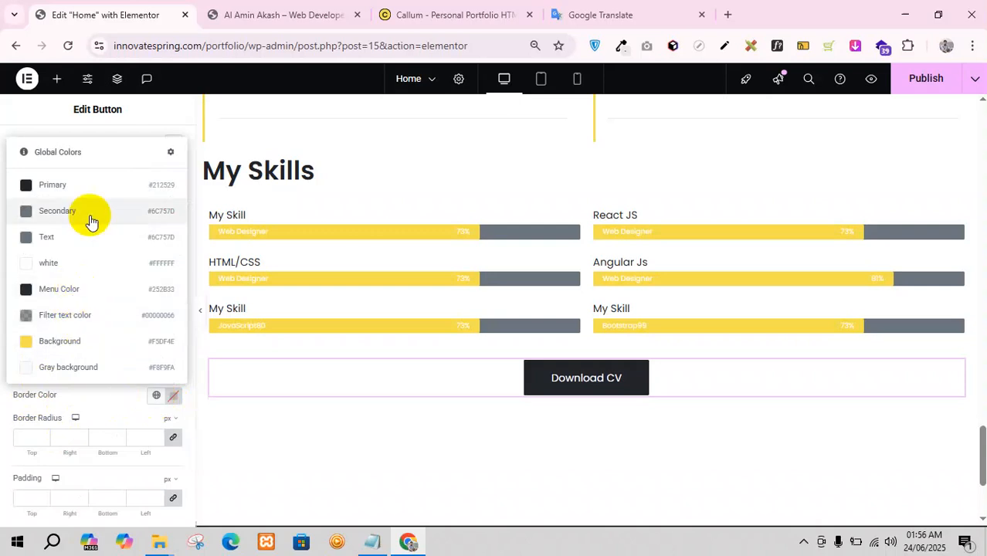
pyautogui.click(90, 187)
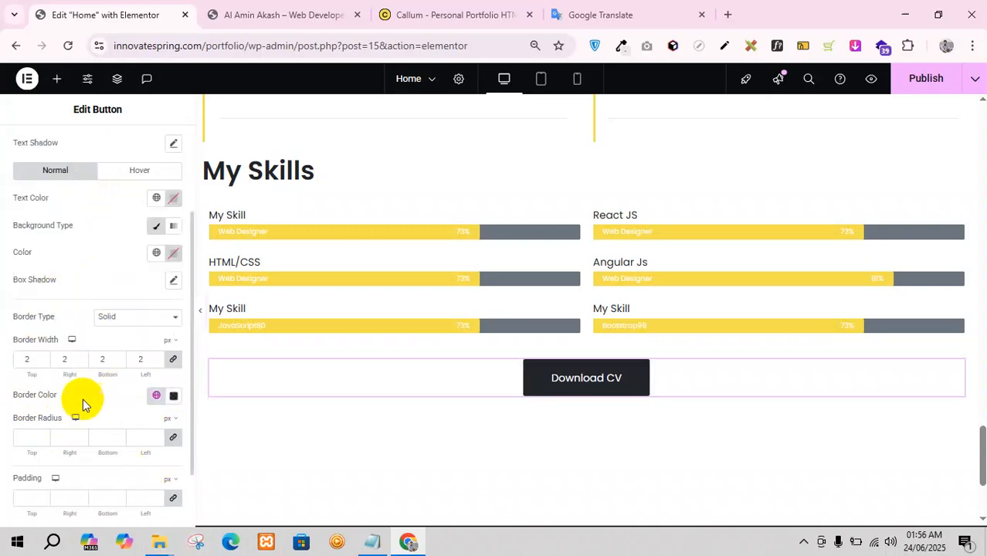
# - Make the Download CV button's normal background fully transparent and set its text color to the global Primary color
pyautogui.scroll(-2, 81, 405)
pyautogui.scroll(3, 116, 318)
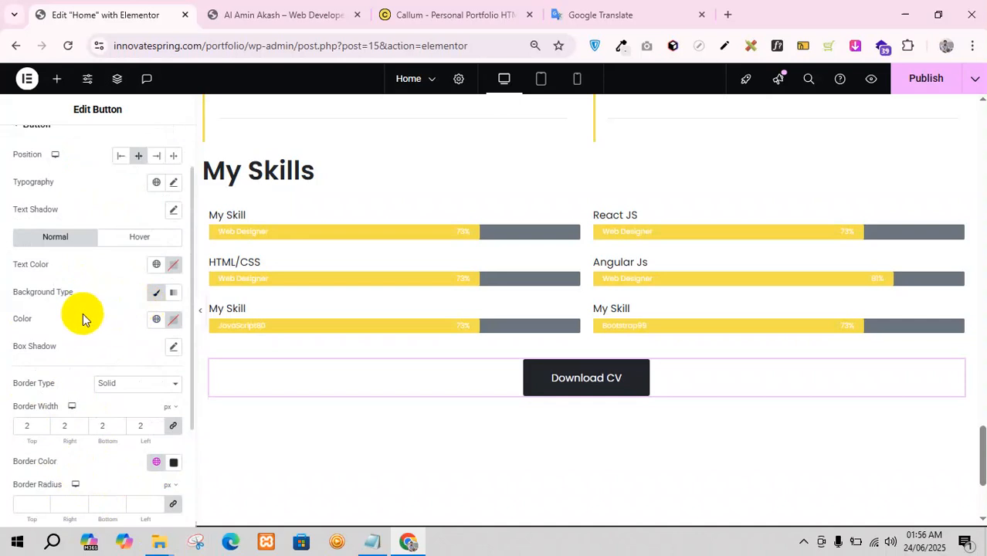
pyautogui.click(157, 321)
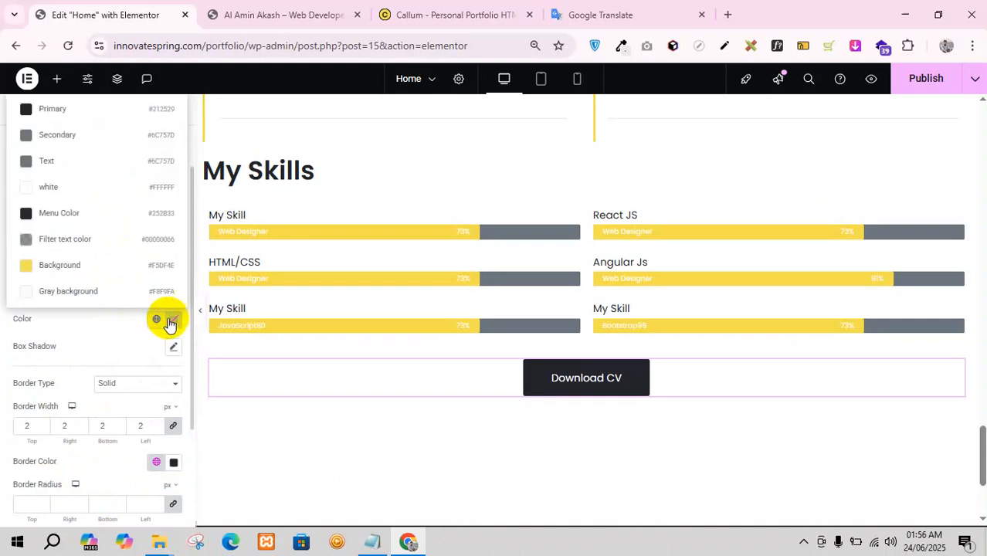
pyautogui.click(172, 320)
pyautogui.moveTo(247, 489); pyautogui.dragTo(31, 483)
pyautogui.click(95, 296)
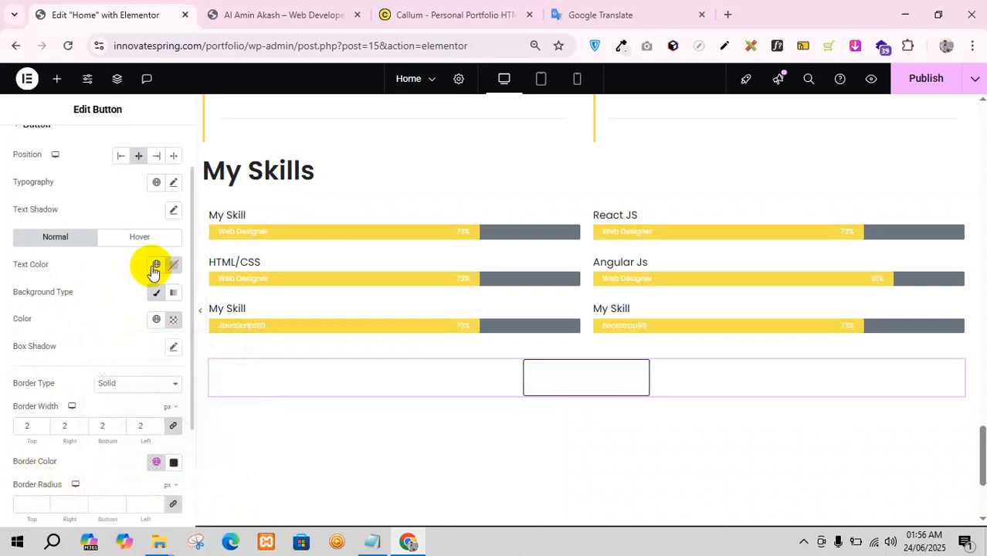
pyautogui.click(155, 266)
pyautogui.click(72, 324)
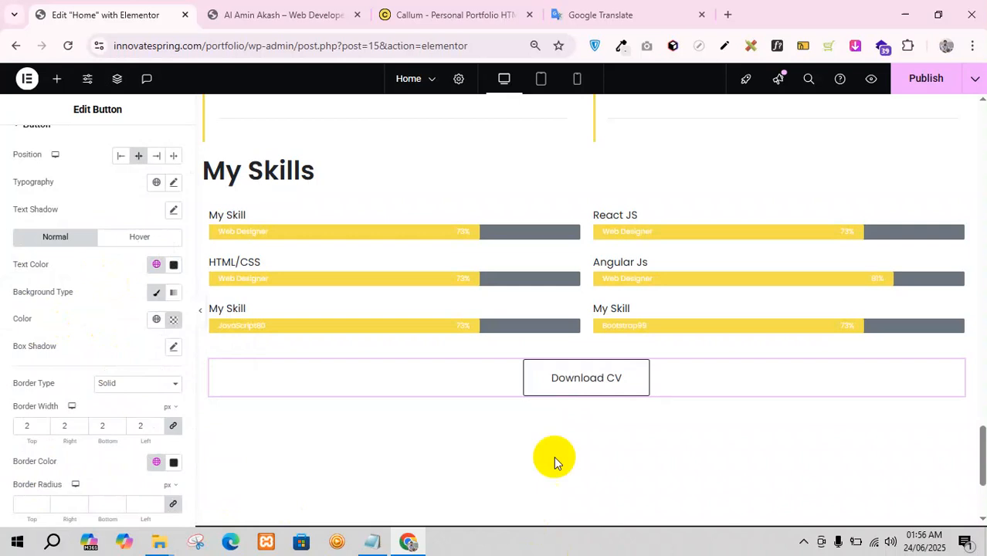
# - Set the Download CV button's hover background to the global Primary color and its hover text to the global white
pyautogui.click(143, 239)
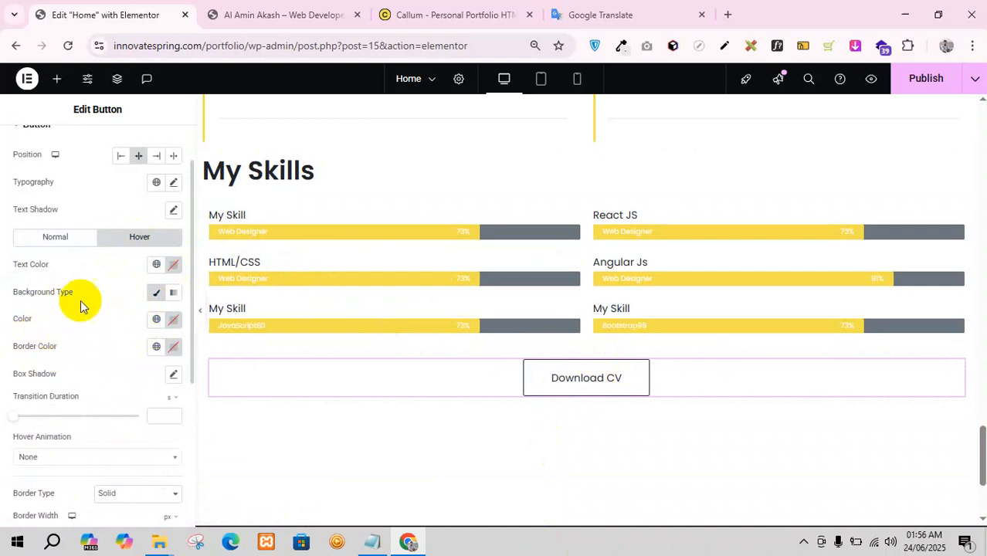
pyautogui.click(157, 323)
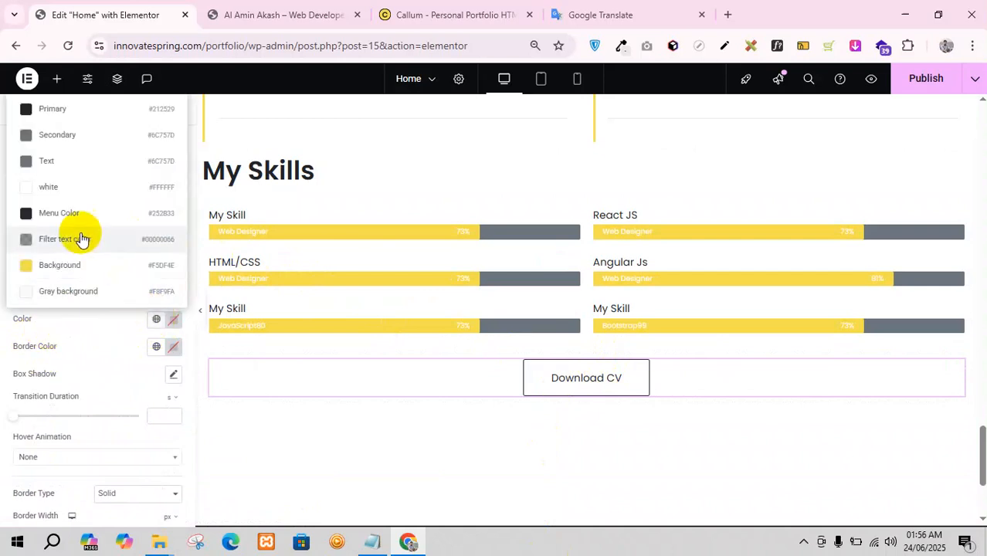
pyautogui.click(59, 115)
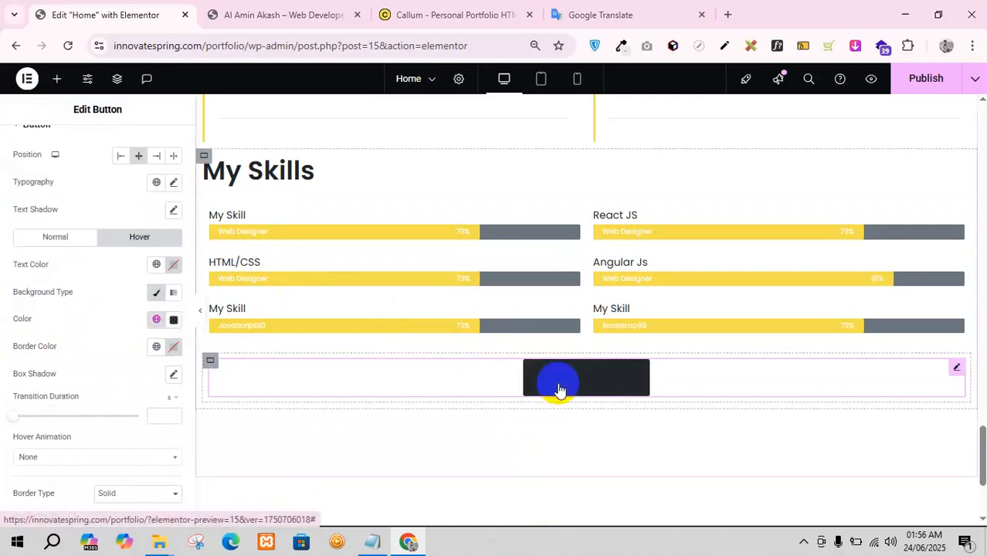
pyautogui.click(156, 264)
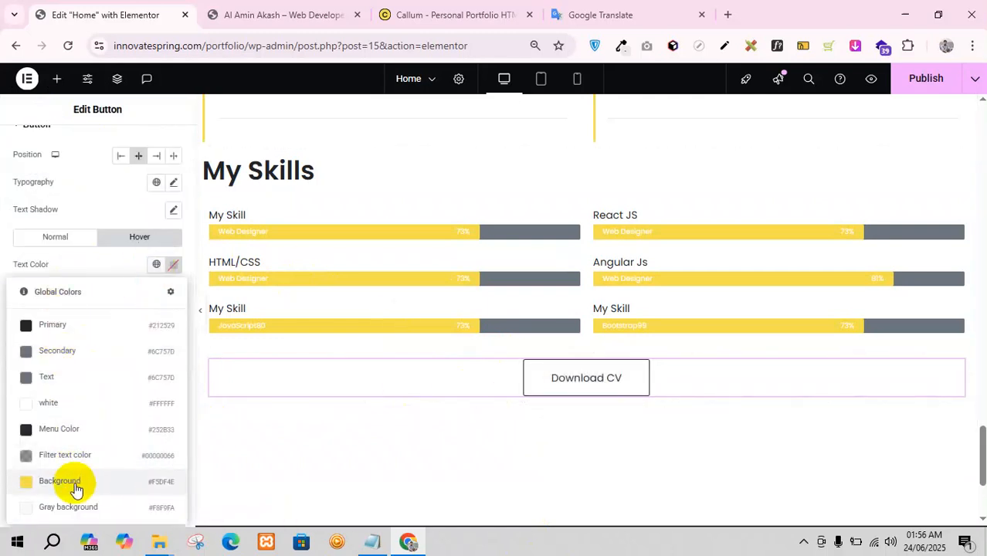
pyautogui.click(51, 404)
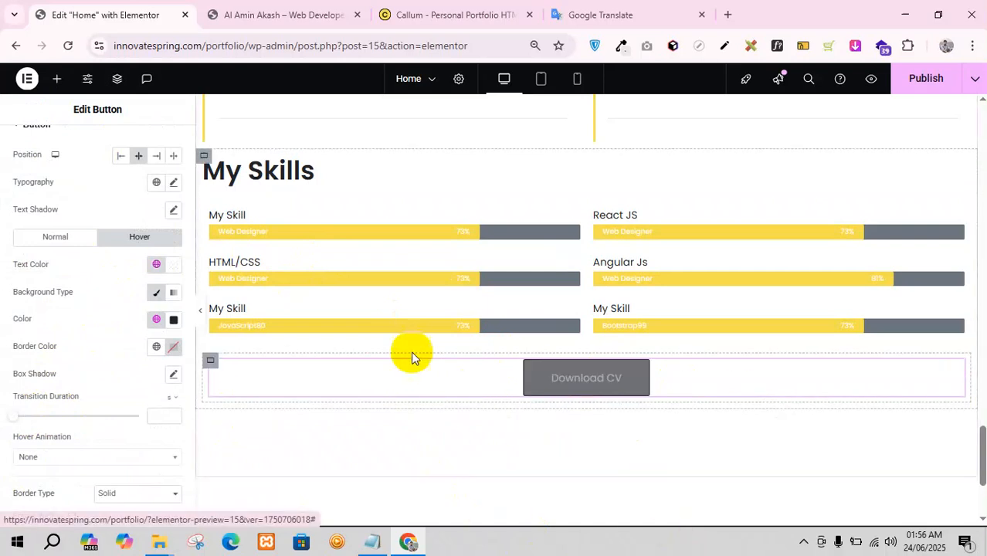
# - Apply the global Text font to the Download CV button and set its weight to 500 (Medium)
pyautogui.click(156, 187)
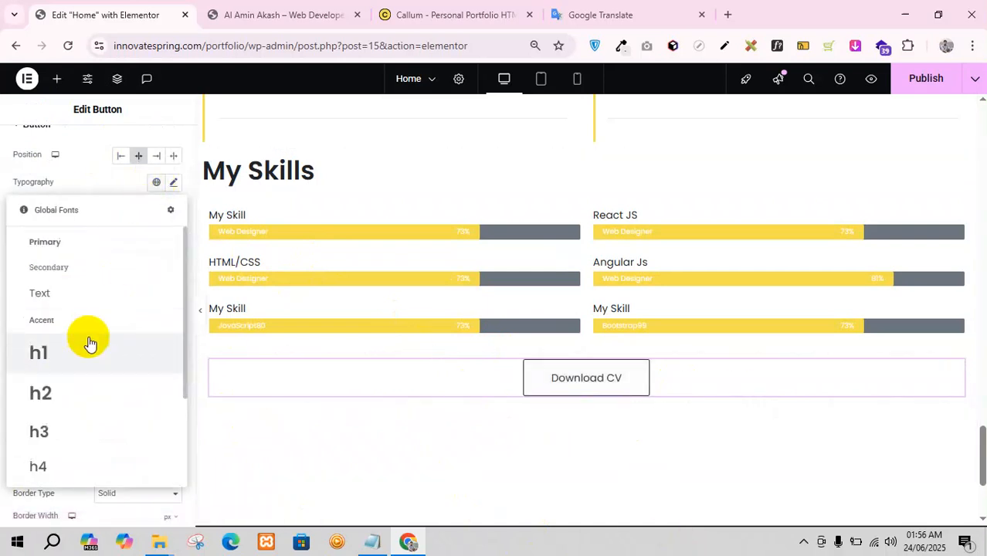
pyautogui.click(91, 293)
pyautogui.click(177, 184)
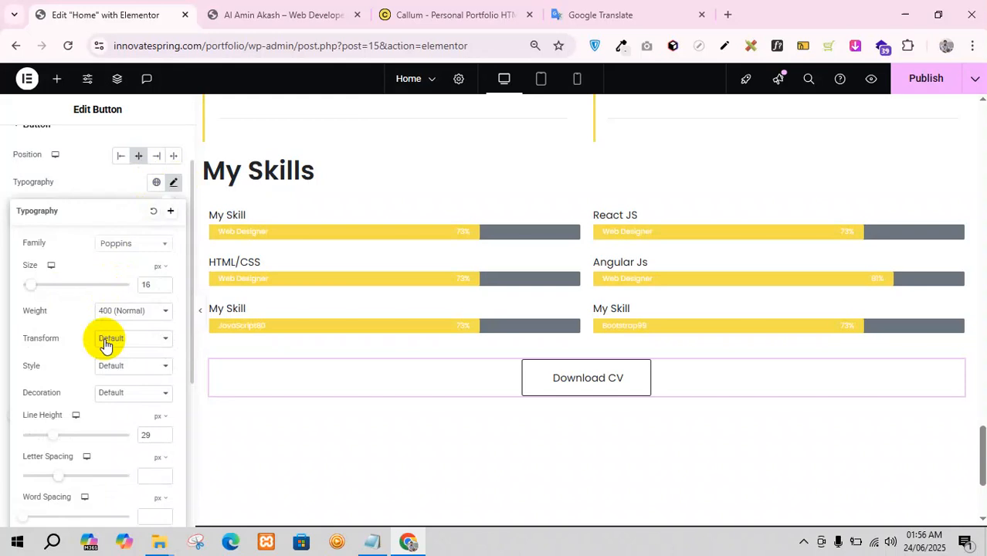
pyautogui.click(139, 317)
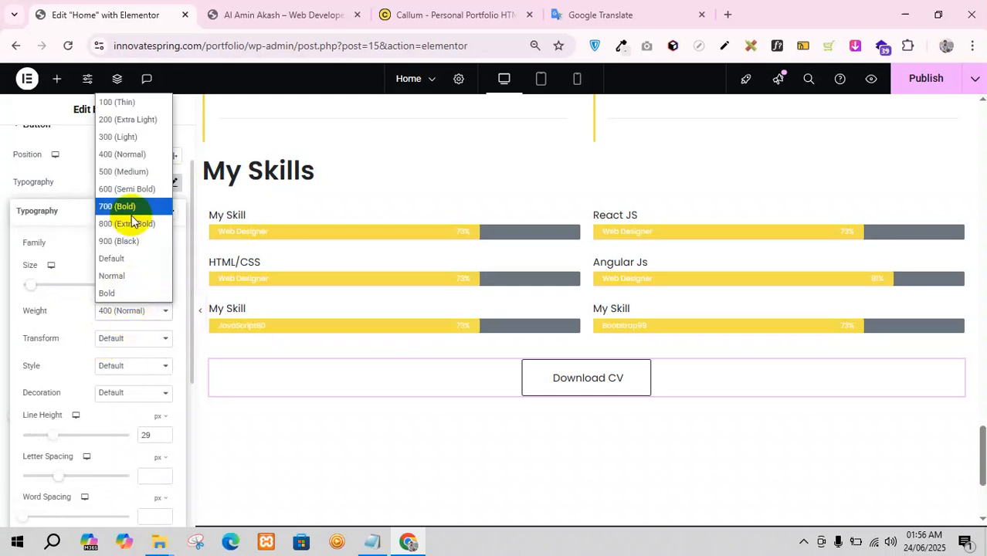
pyautogui.click(127, 175)
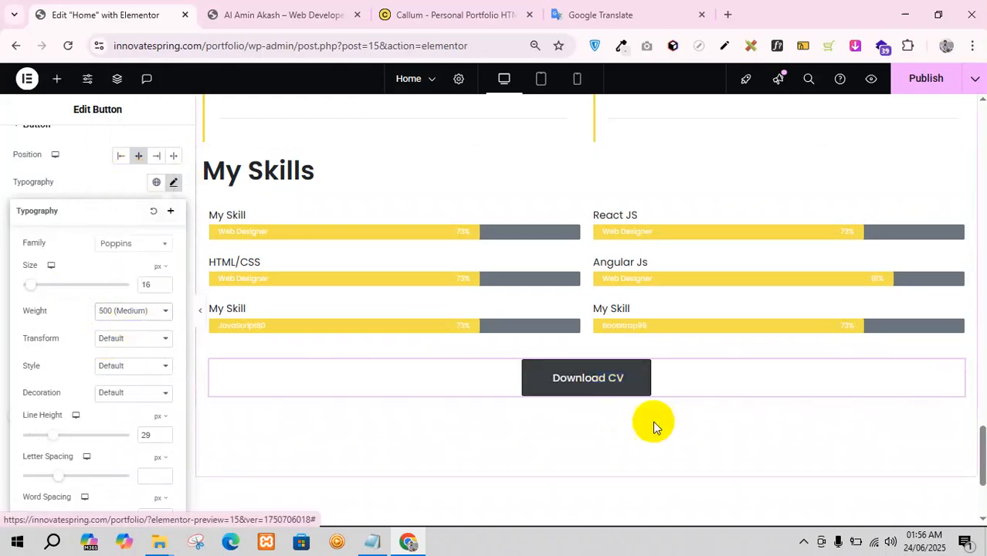
# - Publish the page changes and check the My Skills section and Download CV button in the page preview
pyautogui.scroll(2, 638, 451)
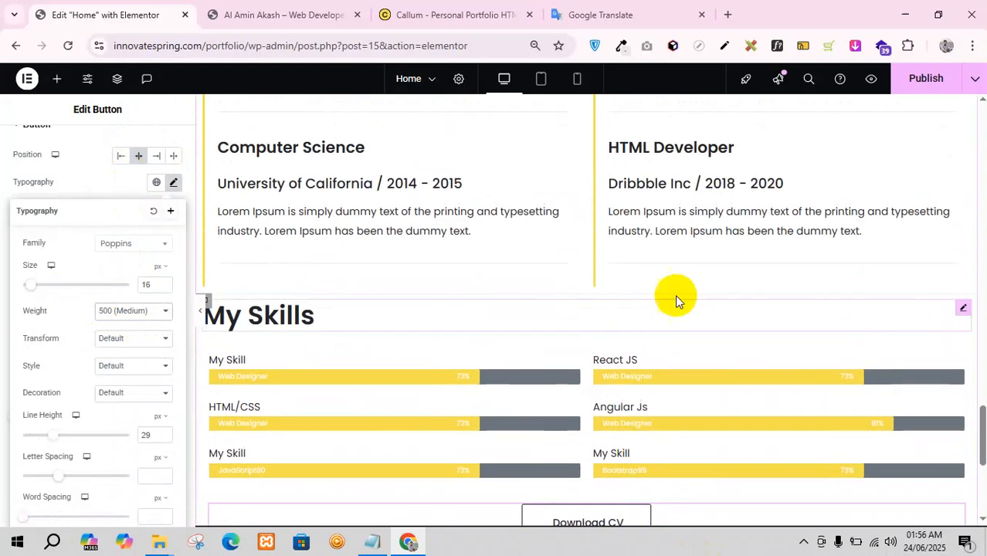
pyautogui.click(953, 81)
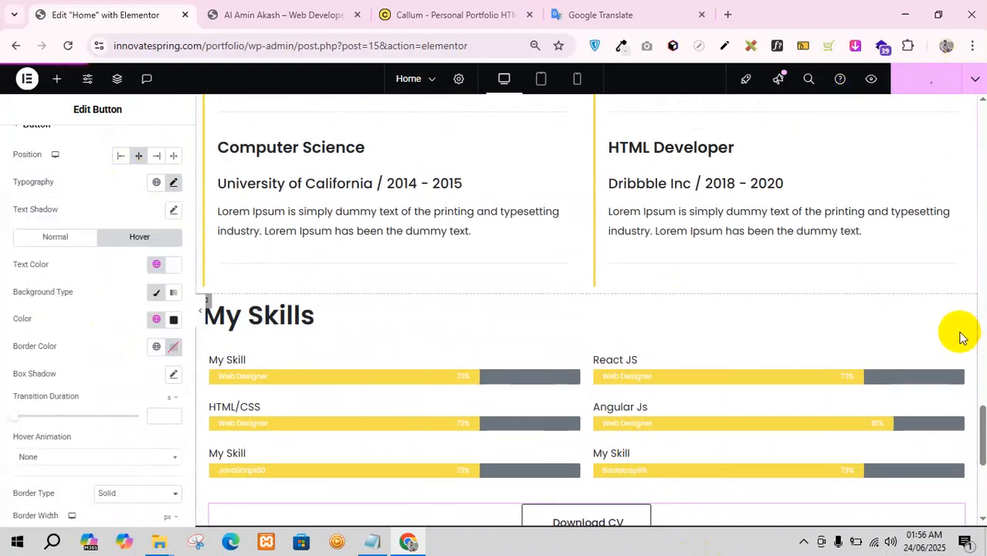
pyautogui.click(296, 7)
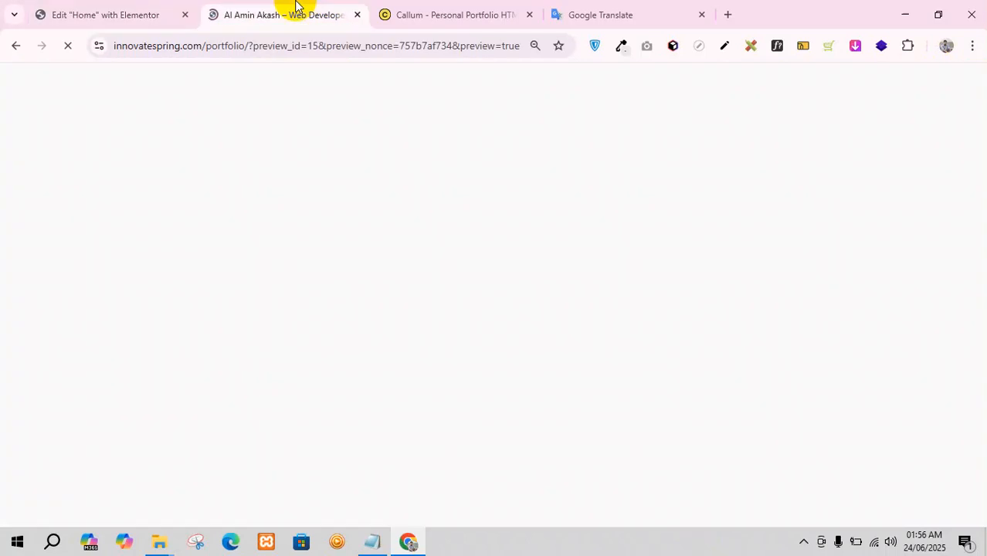
pyautogui.scroll(-10, 496, 370)
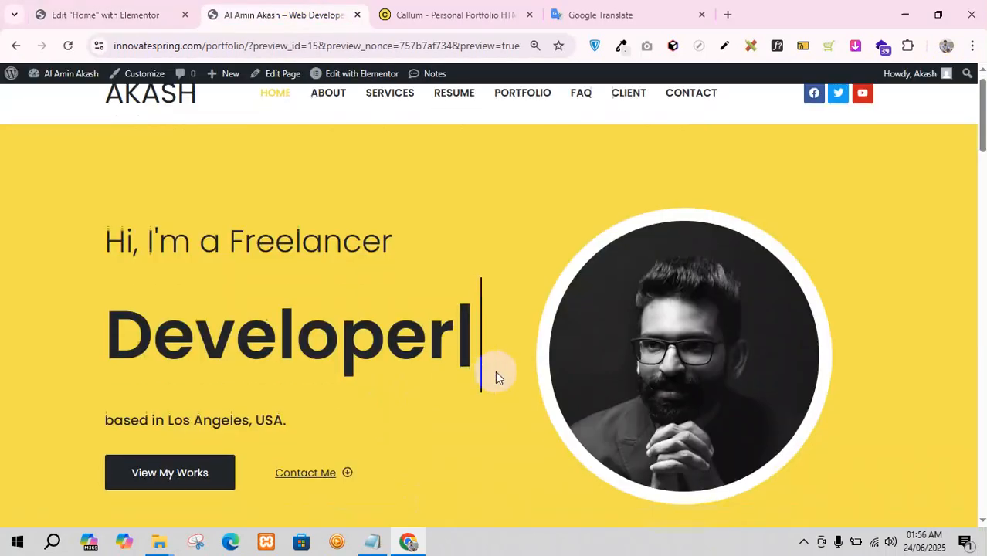
pyautogui.scroll(-15, 503, 363)
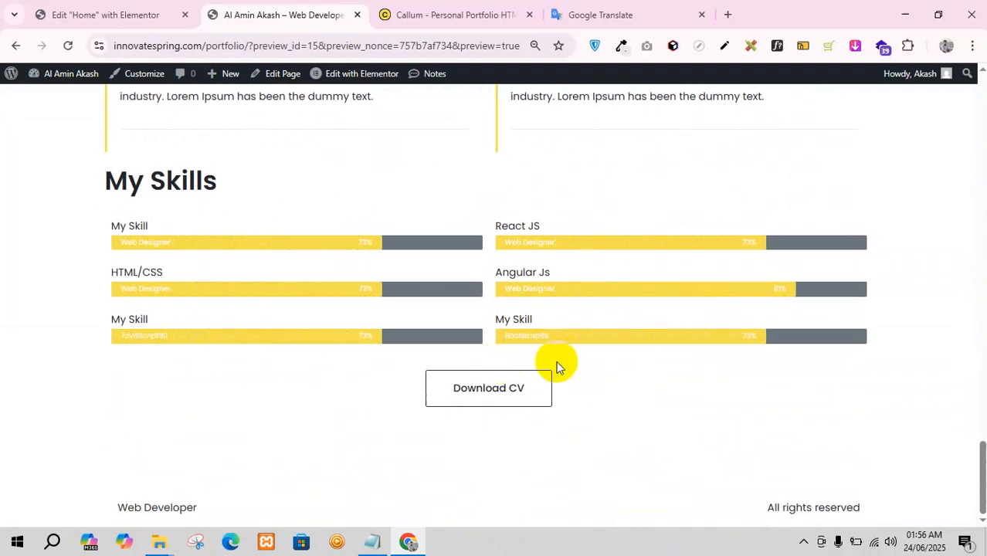
pyautogui.click(504, 393)
pyautogui.moveTo(228, 187); pyautogui.dragTo(129, 191)
pyautogui.click(114, 188)
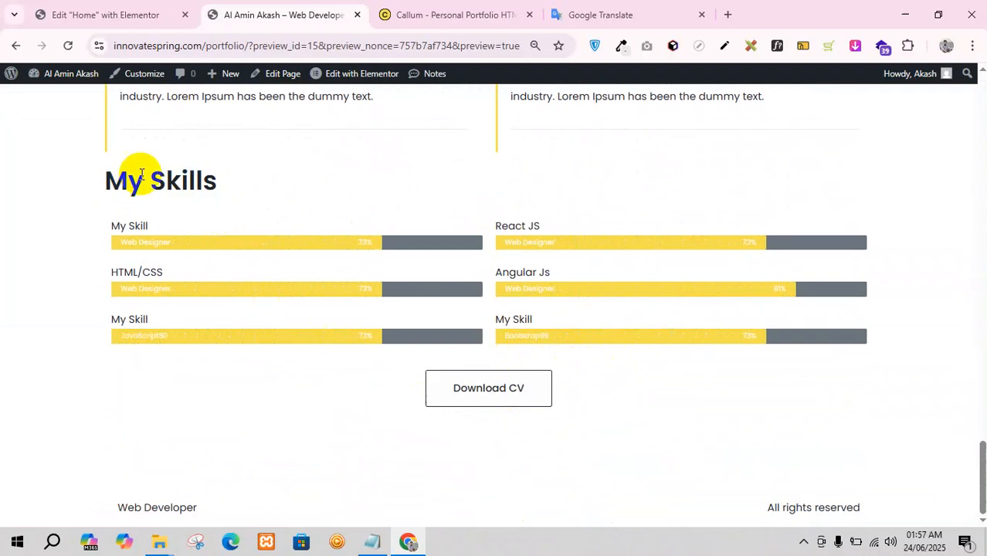
# - Return to the Elementor editor and add a Spacer widget directly above the My Skills heading
pyautogui.click(131, 14)
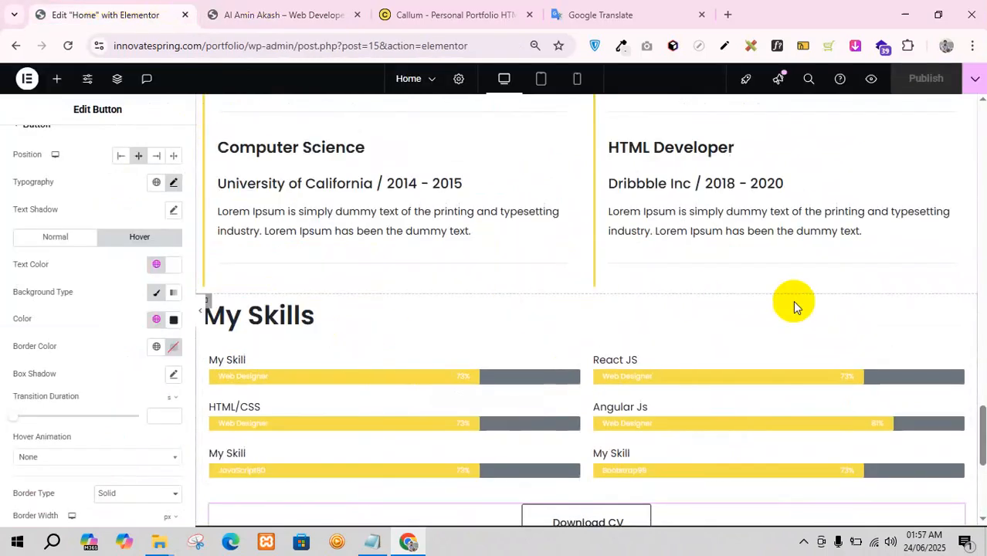
pyautogui.click(51, 79)
pyautogui.scroll(-3, 90, 325)
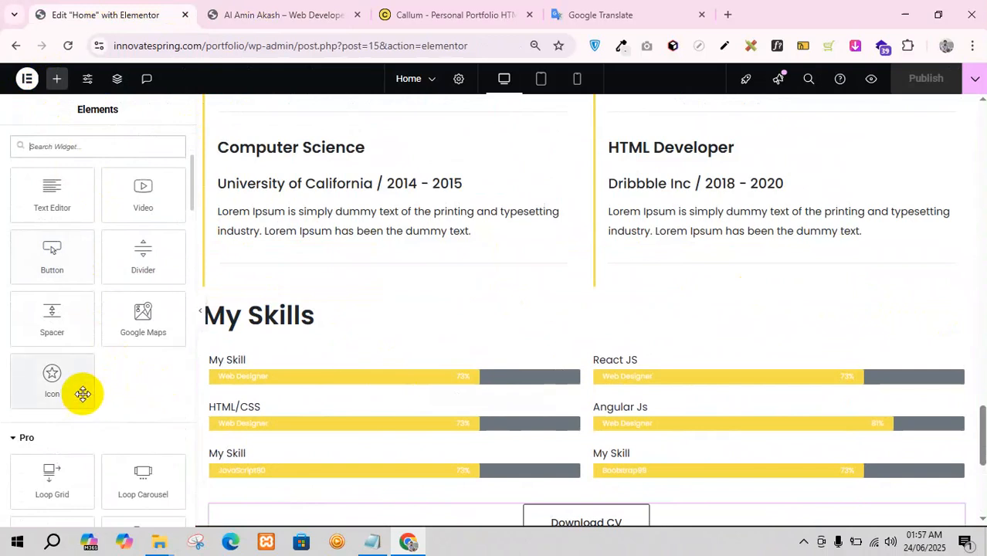
pyautogui.moveTo(51, 323); pyautogui.dragTo(287, 302)
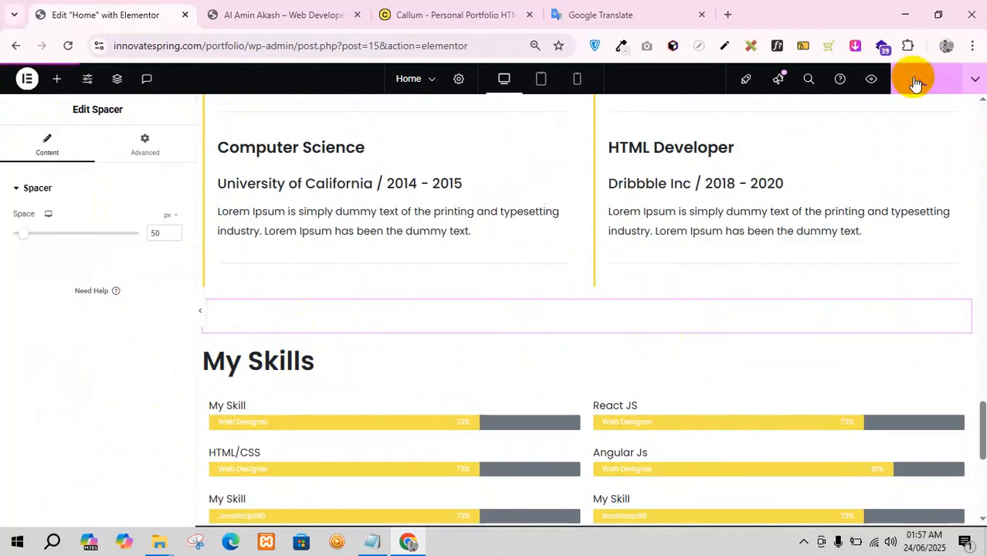
# - Publish the page with the new spacer and check the spacing above the My Skills heading in the page preview
pyautogui.click(917, 91)
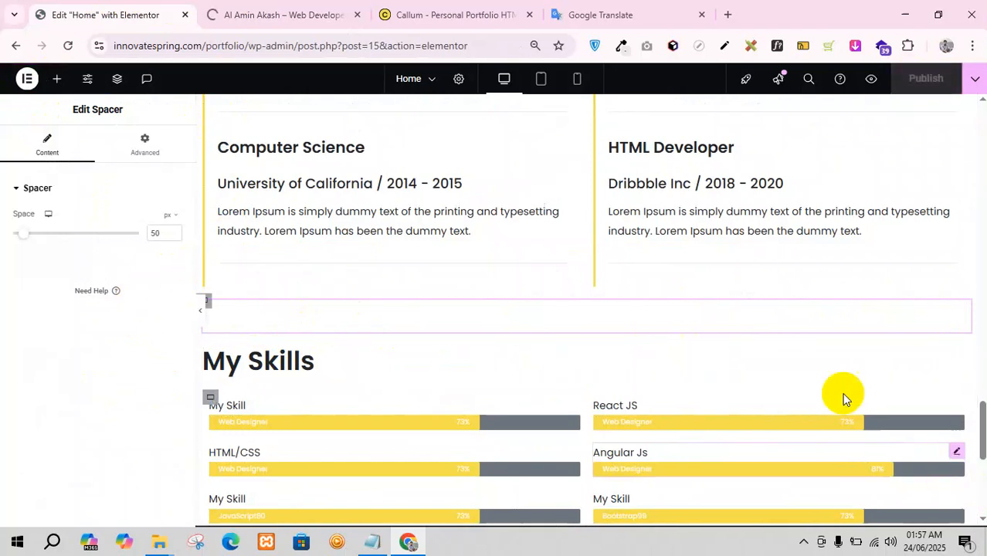
pyautogui.click(241, 14)
pyautogui.scroll(-15, 364, 255)
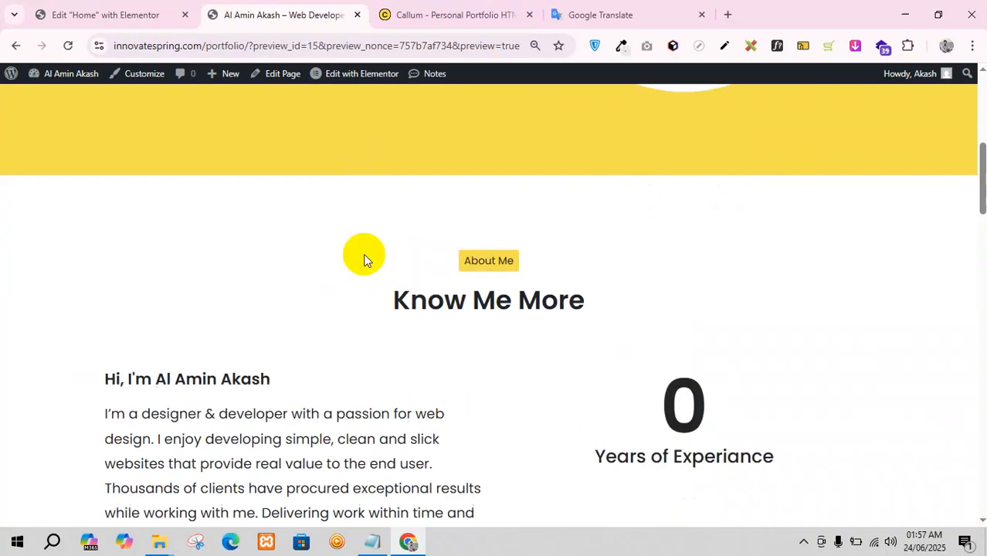
pyautogui.scroll(-5, 364, 255)
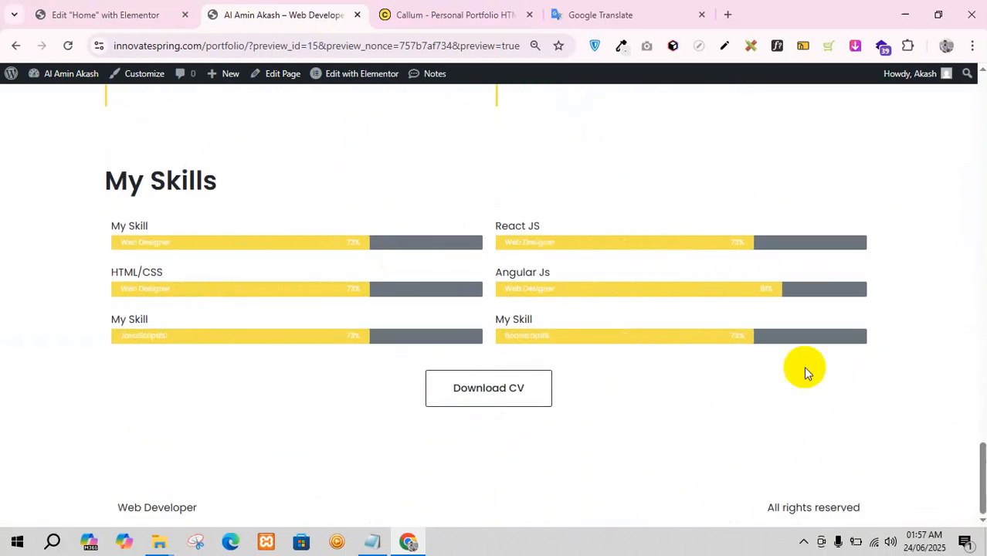